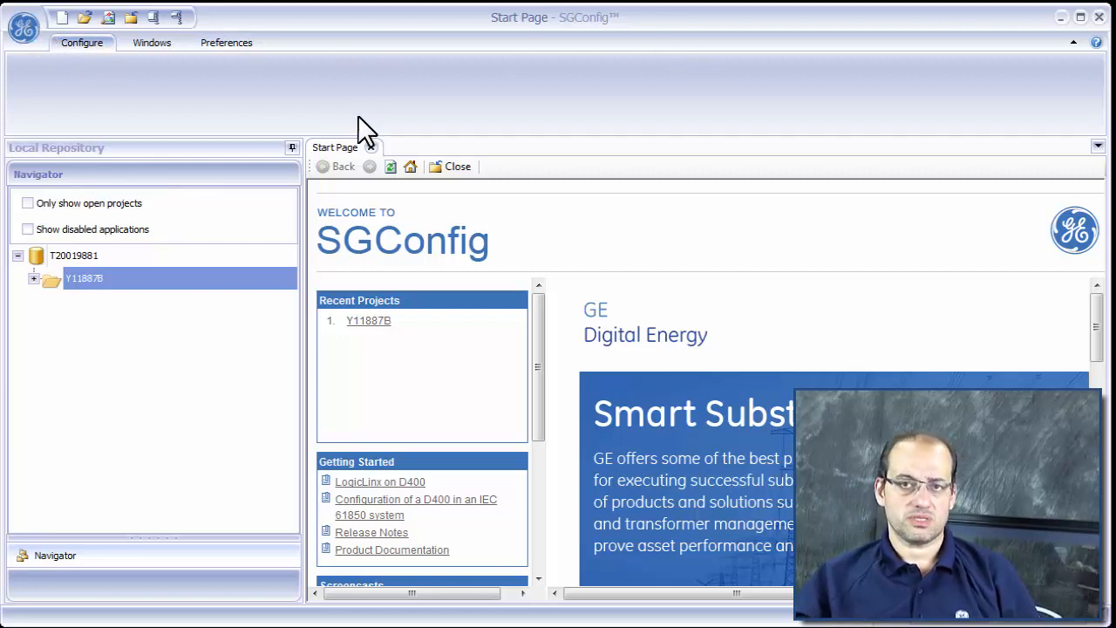
Step: Start a new project, name it D25_WEBINAR, and activate its part number field
left_click(32, 28)
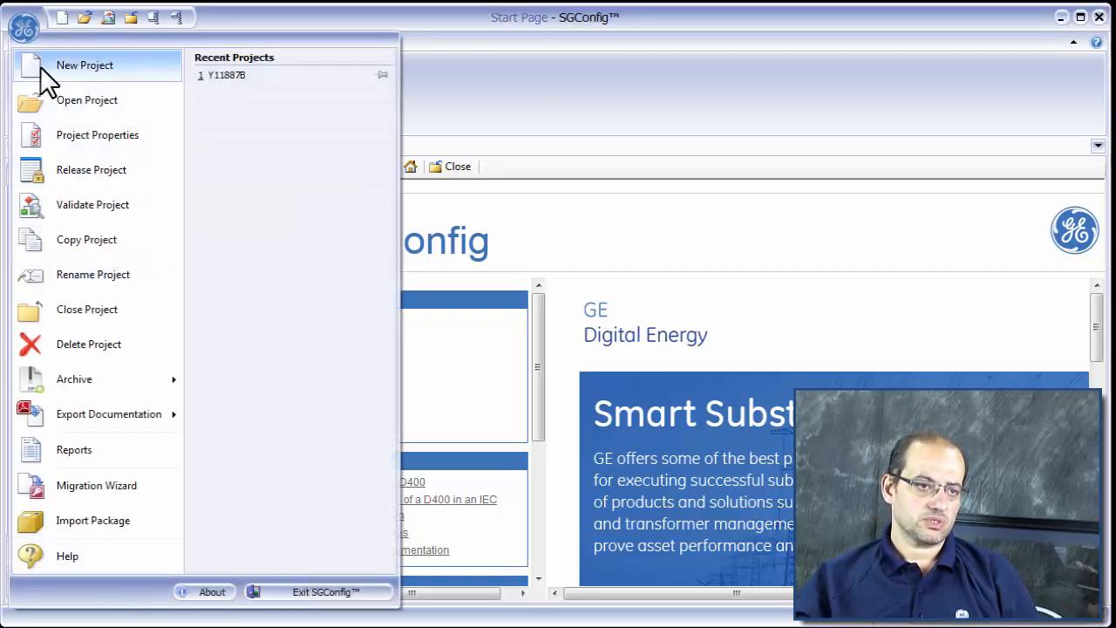
left_click(40, 66)
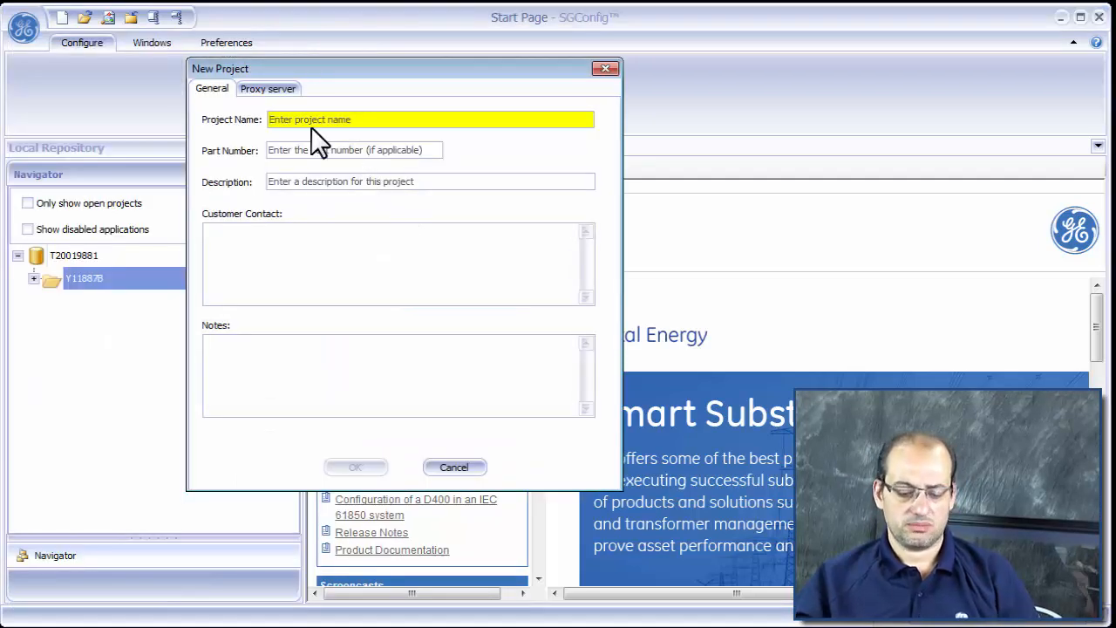
type("WE")
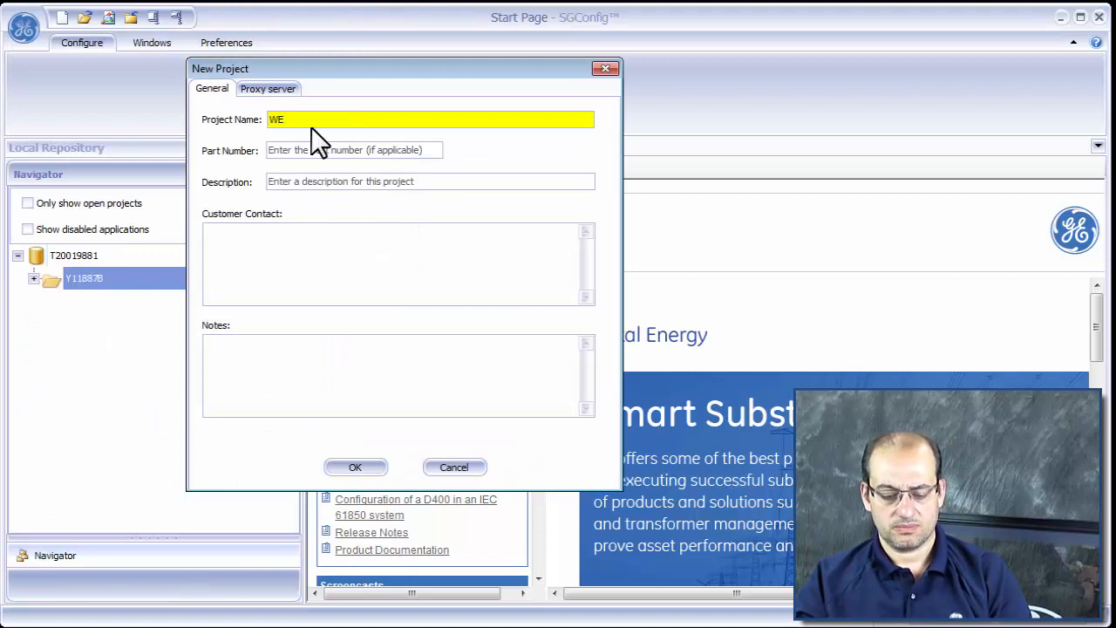
key("BackSpace")
key("BackSpace")
type("D")
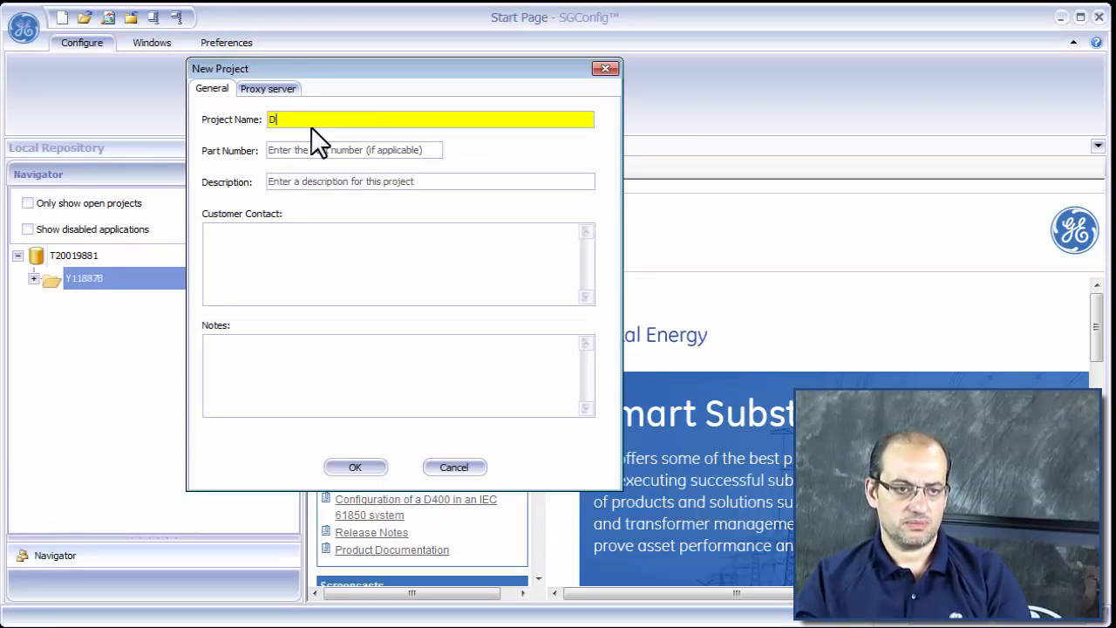
type("25 WEB")
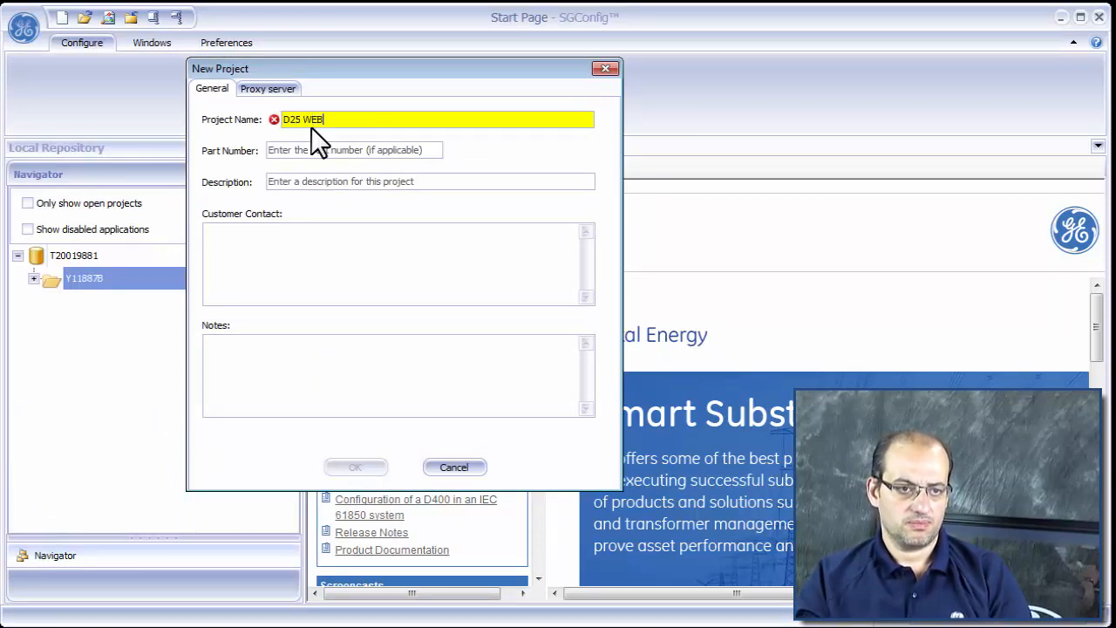
key("BackSpace")
key("BackSpace")
key("BackSpace")
key("BackSpace")
type("_")
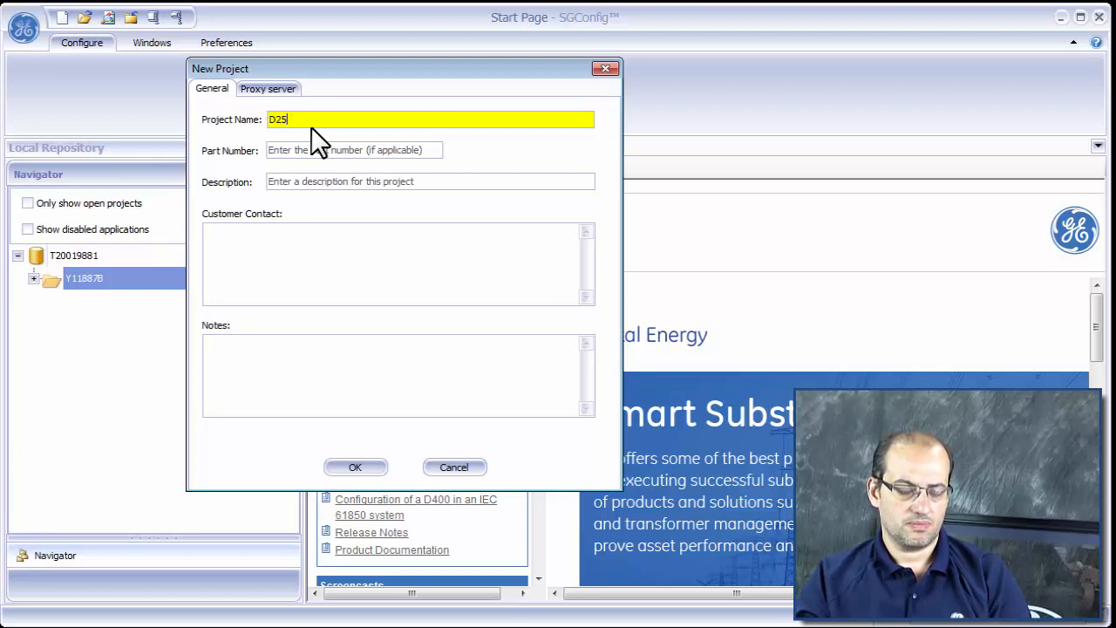
type("WE")
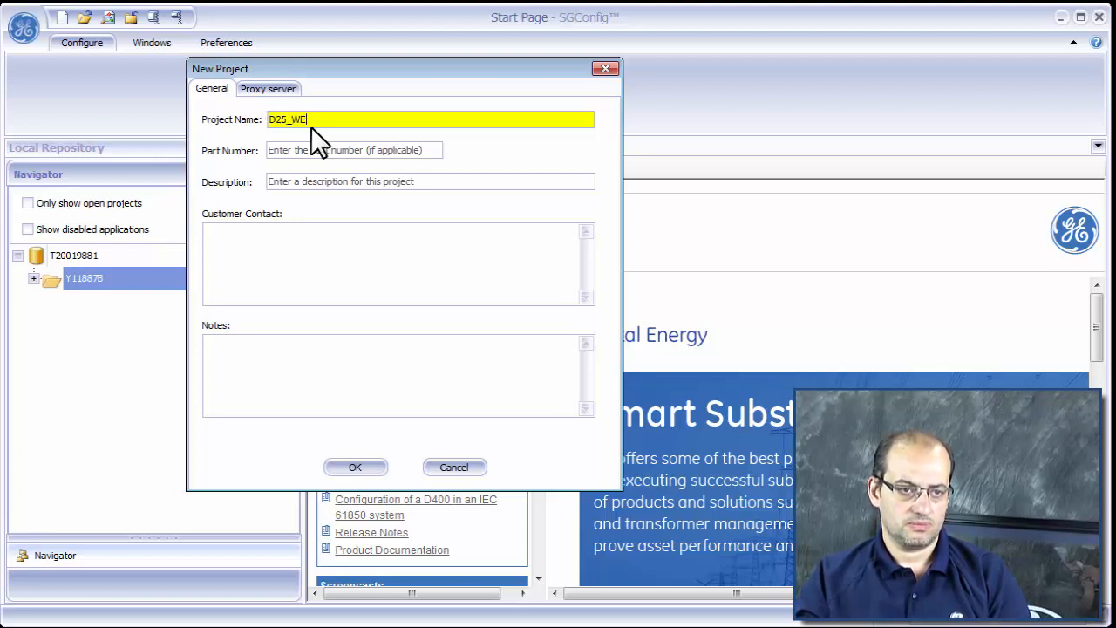
type("BINAR")
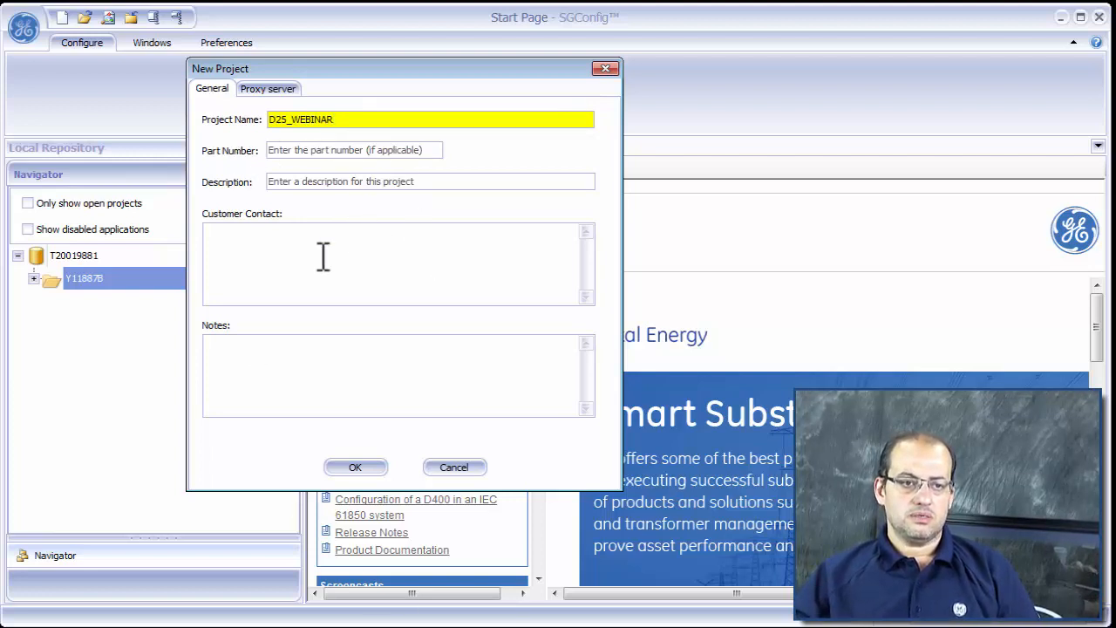
left_click(294, 148)
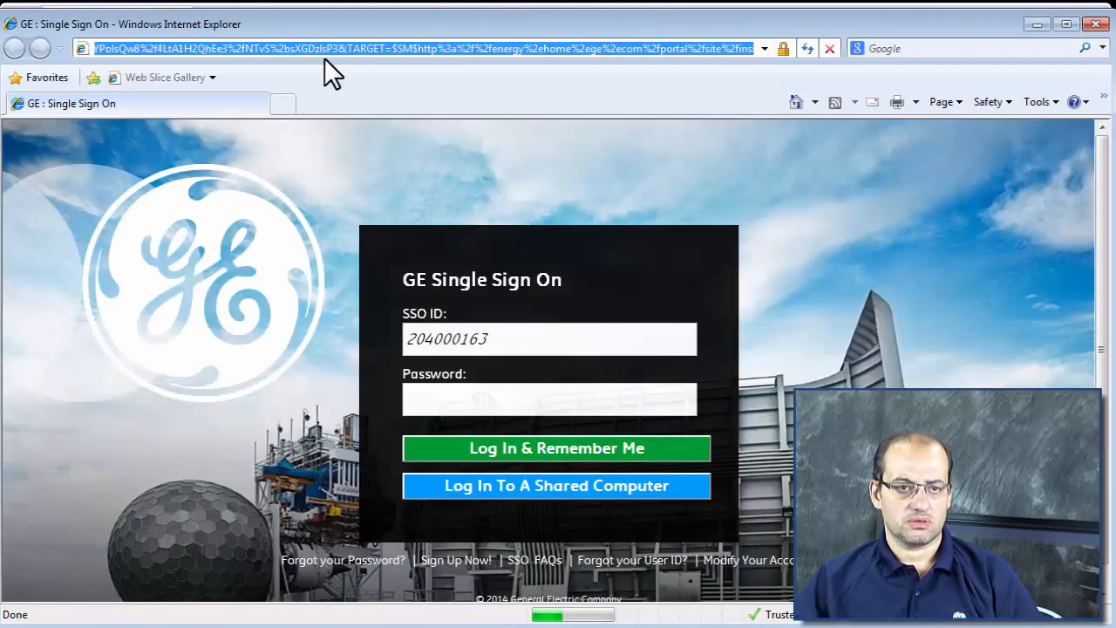
Step: Switch to Internet Explorer, load store.gedigitalenergy.com and open the D25 Multifunction IED configuration page under the Substation Automation remote terminal units
type("s")
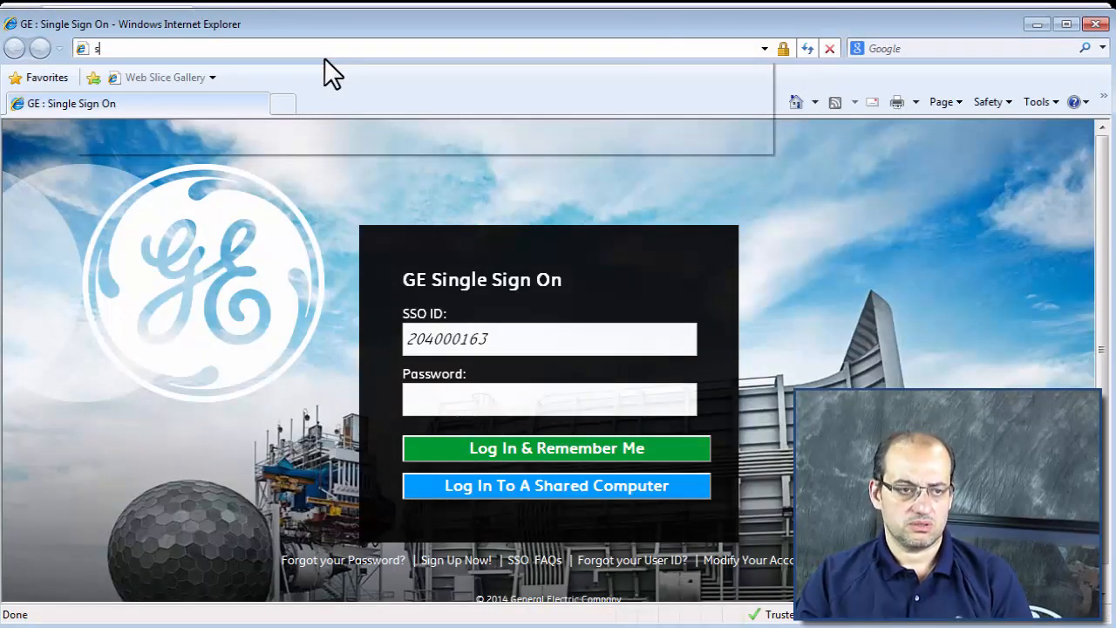
type("to")
key("Down")
key("Return")
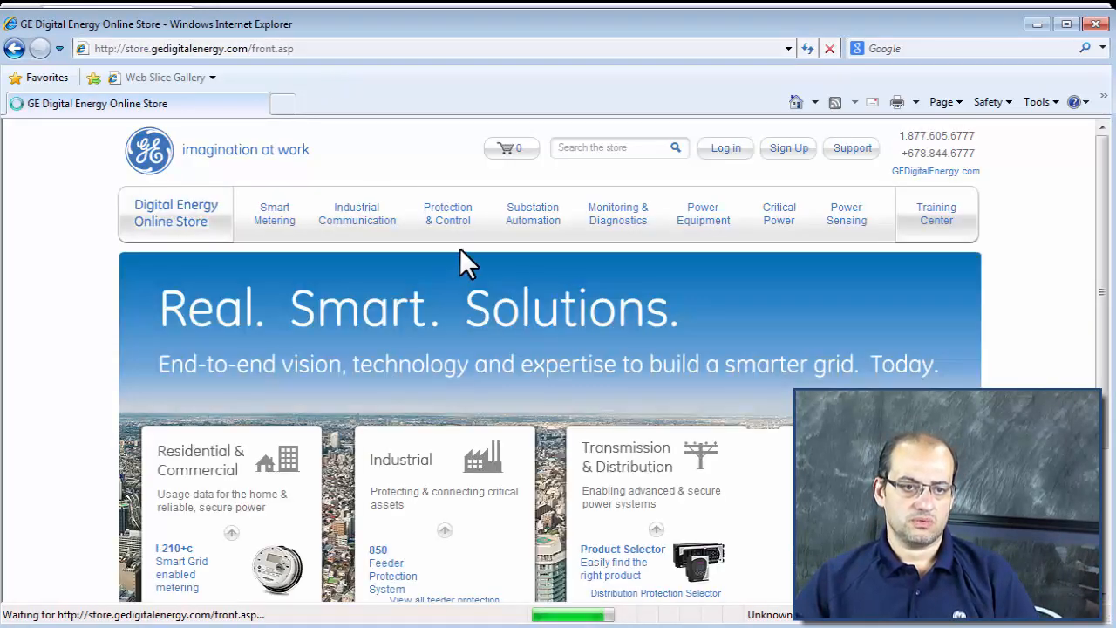
mouse_move(533, 216)
mouse_move(537, 323)
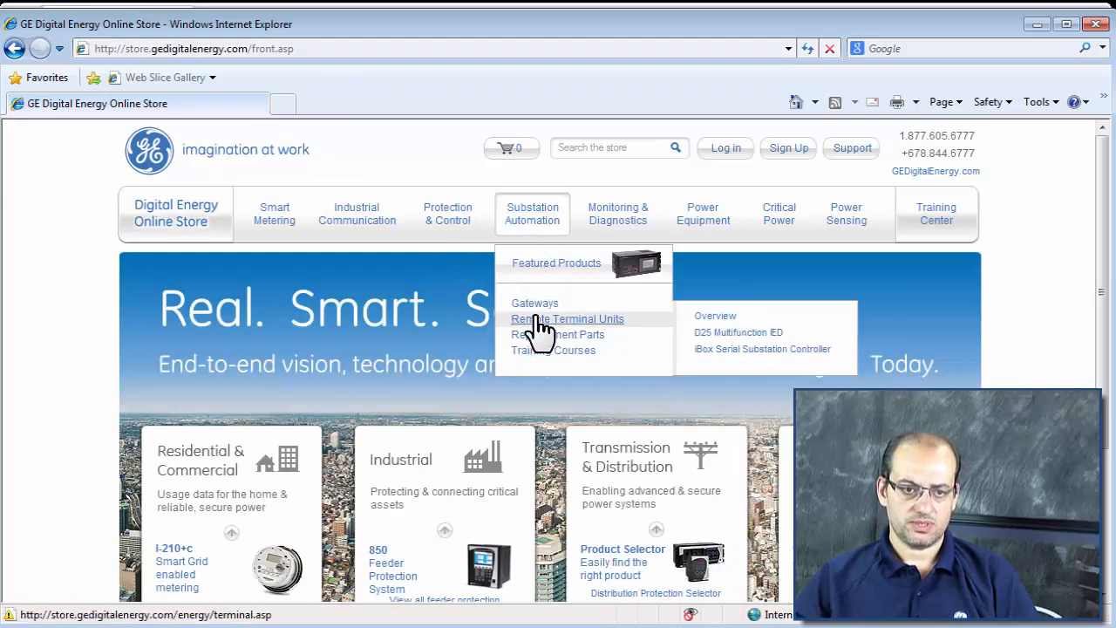
left_click(742, 332)
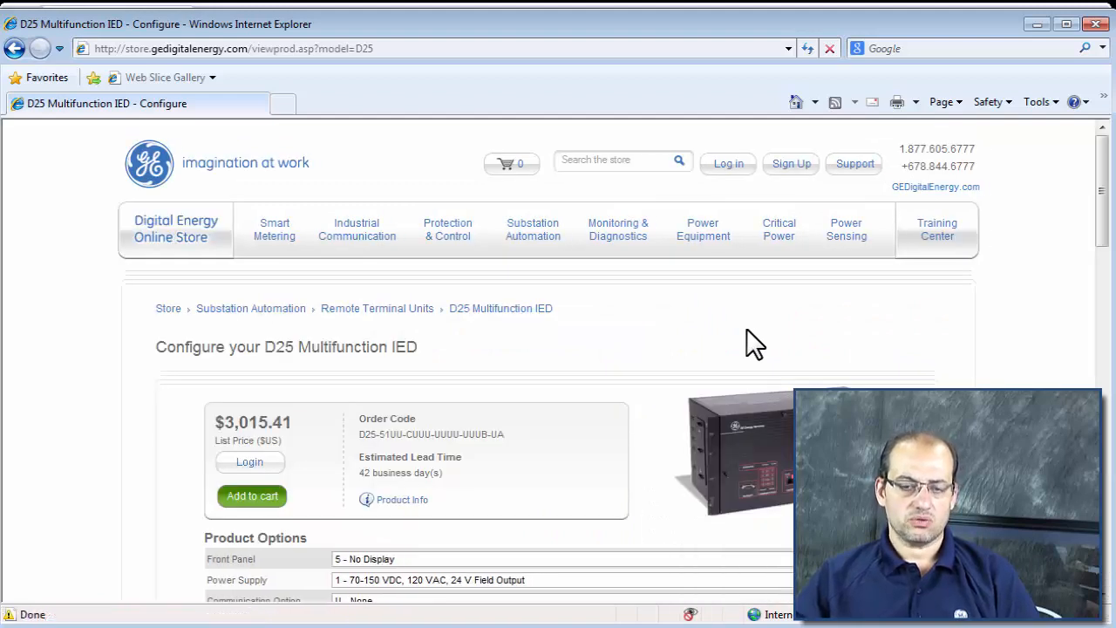
Step: Set the D25's front panel option to 6 - LCD Display and check the order code
scroll(705, 388, "down", 3)
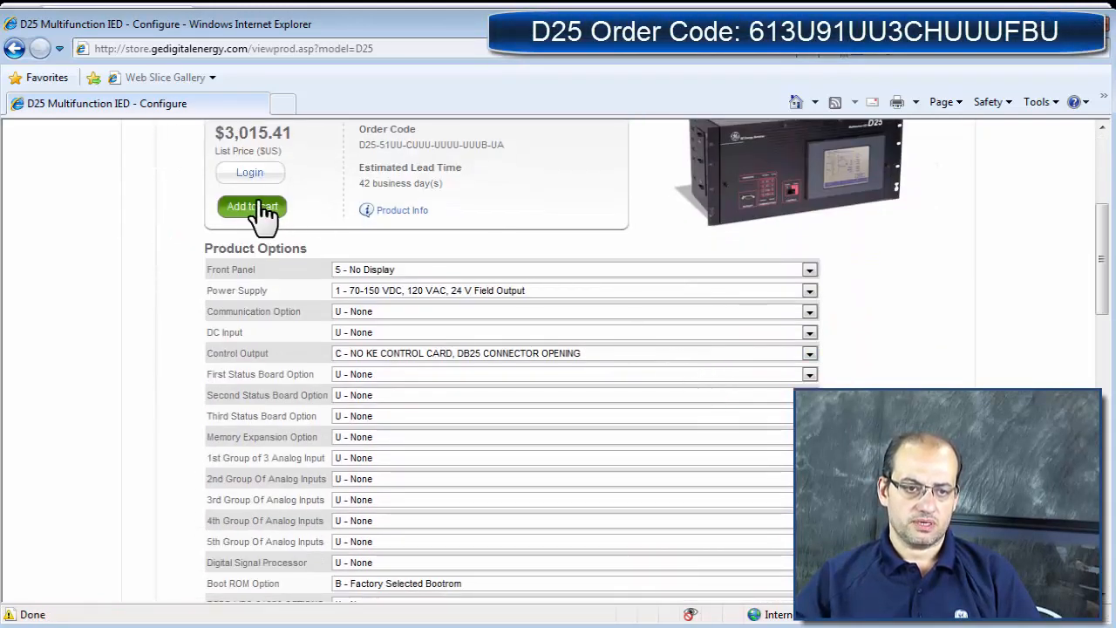
scroll(309, 274, "down", 2)
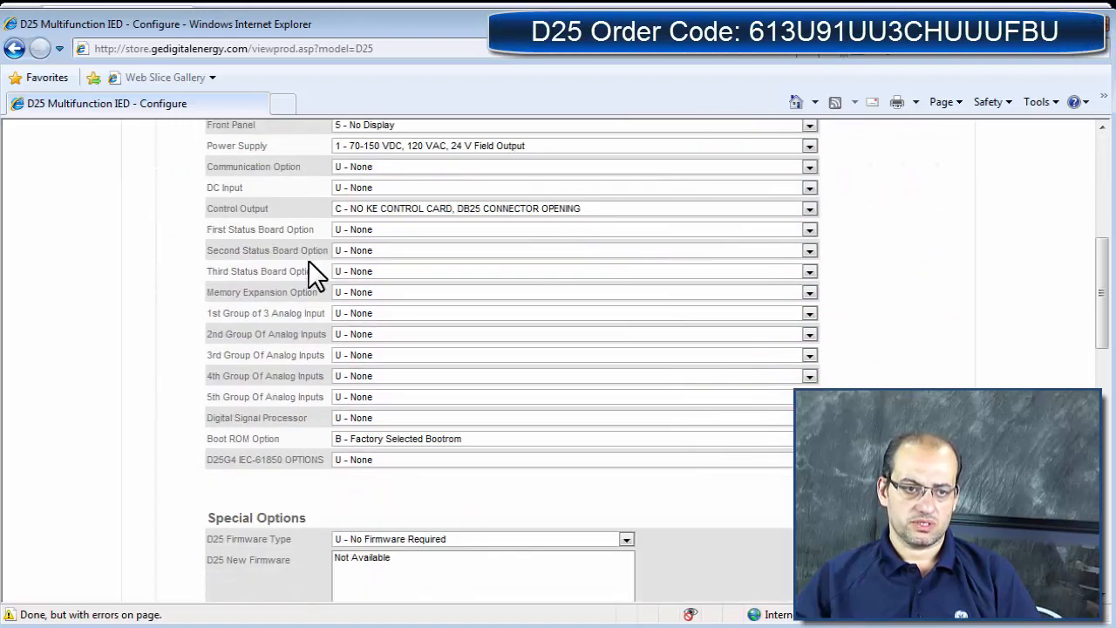
scroll(308, 259, "up", 3)
scroll(434, 272, "down", 2)
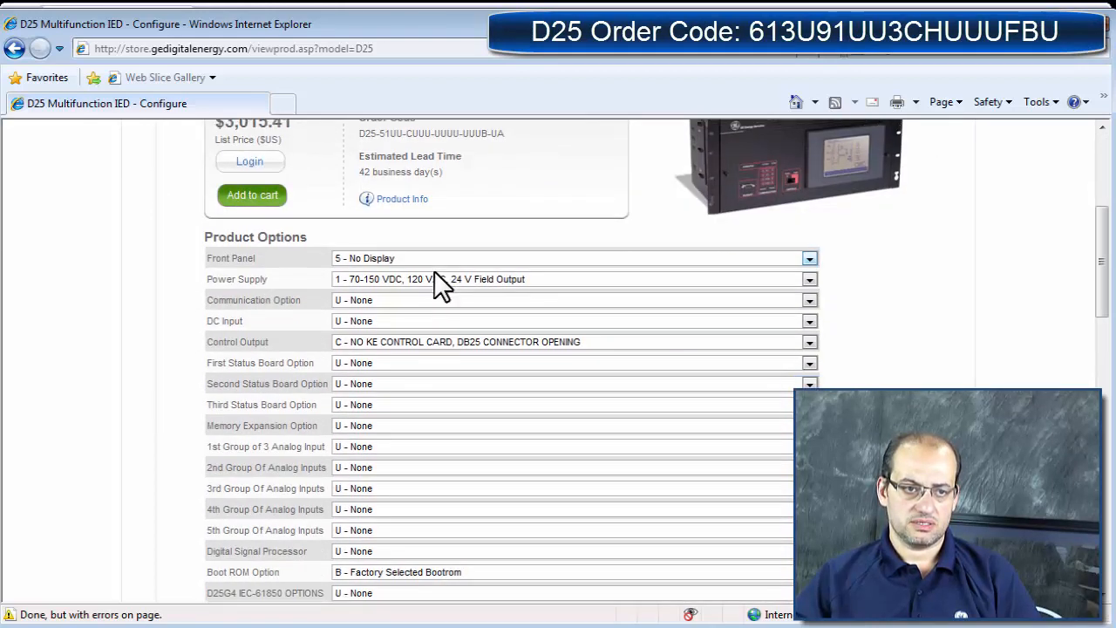
scroll(434, 271, "down", 2)
scroll(434, 270, "up", 1)
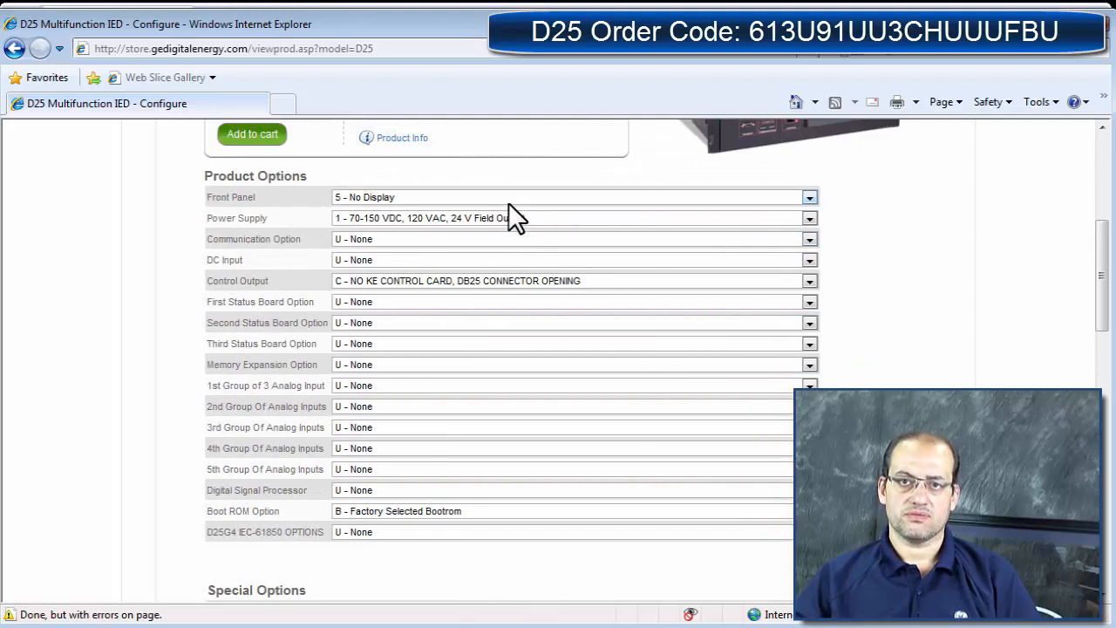
left_click(810, 197)
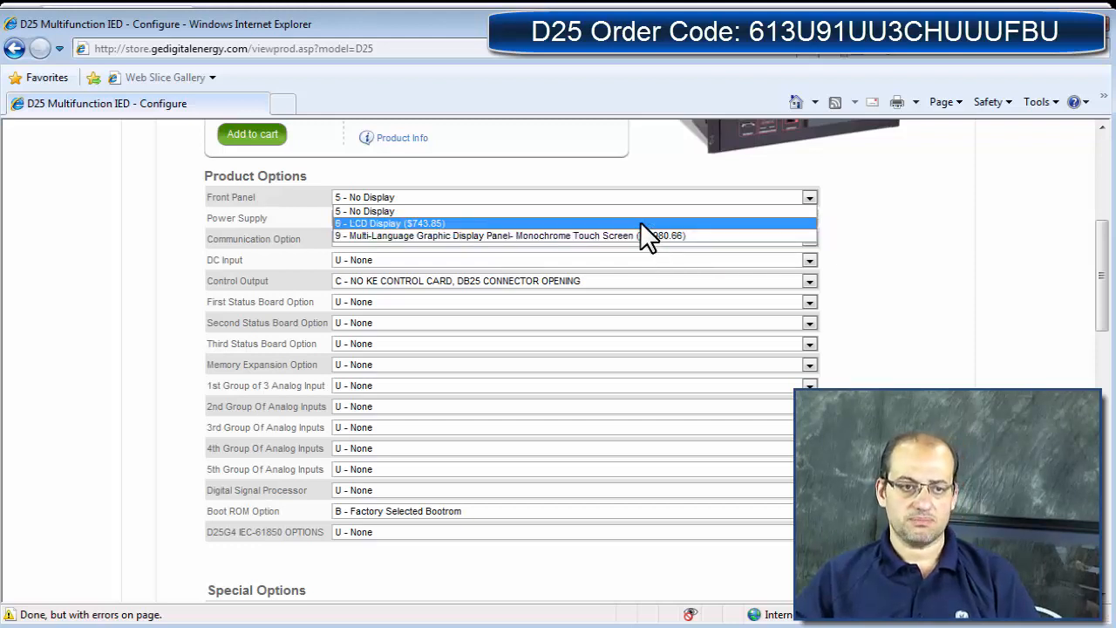
left_click(640, 223)
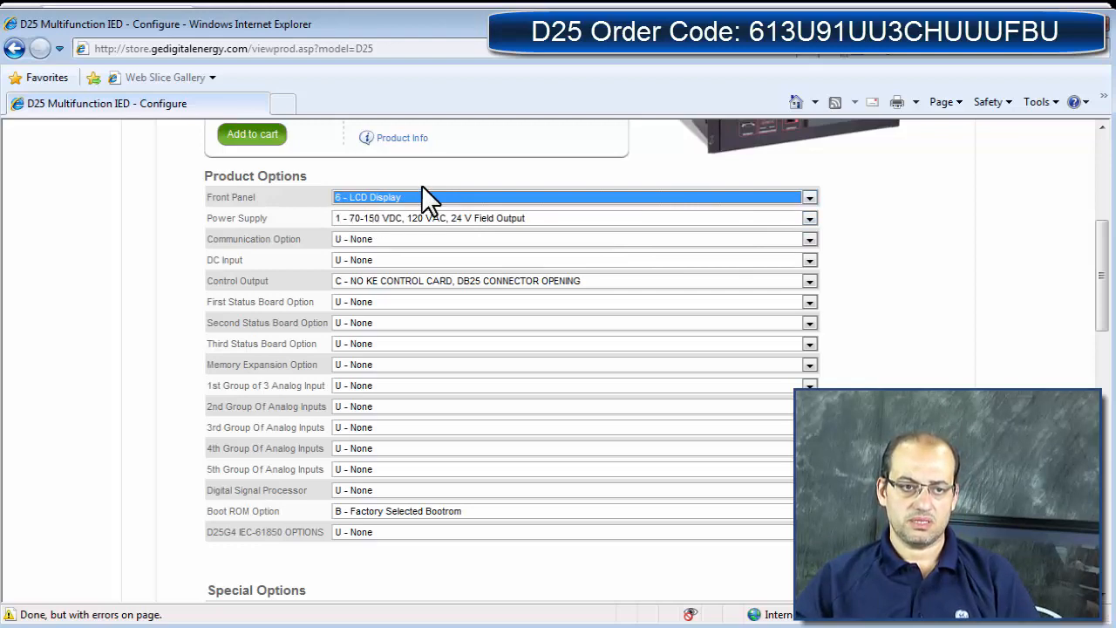
scroll(421, 184, "up", 2)
scroll(299, 229, "up", 3)
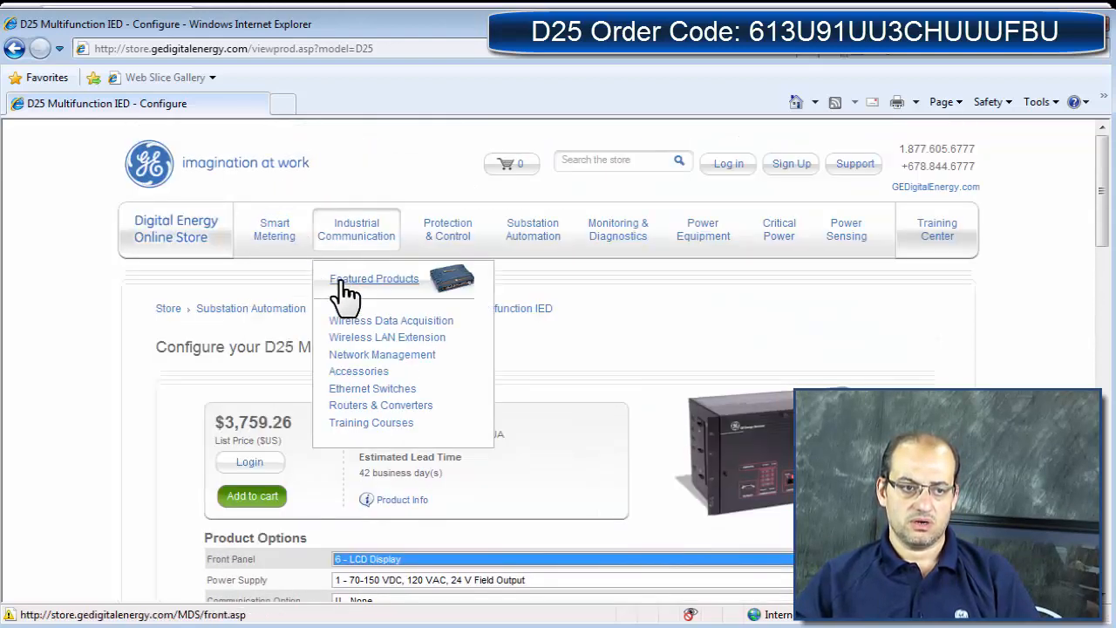
Step: Set the communication option to 3 - D25 10BASE-FL XCOM CARD and the control output to 9 - KE: 32 T/C OR 16 R/L FACE-40
scroll(349, 283, "down", 5)
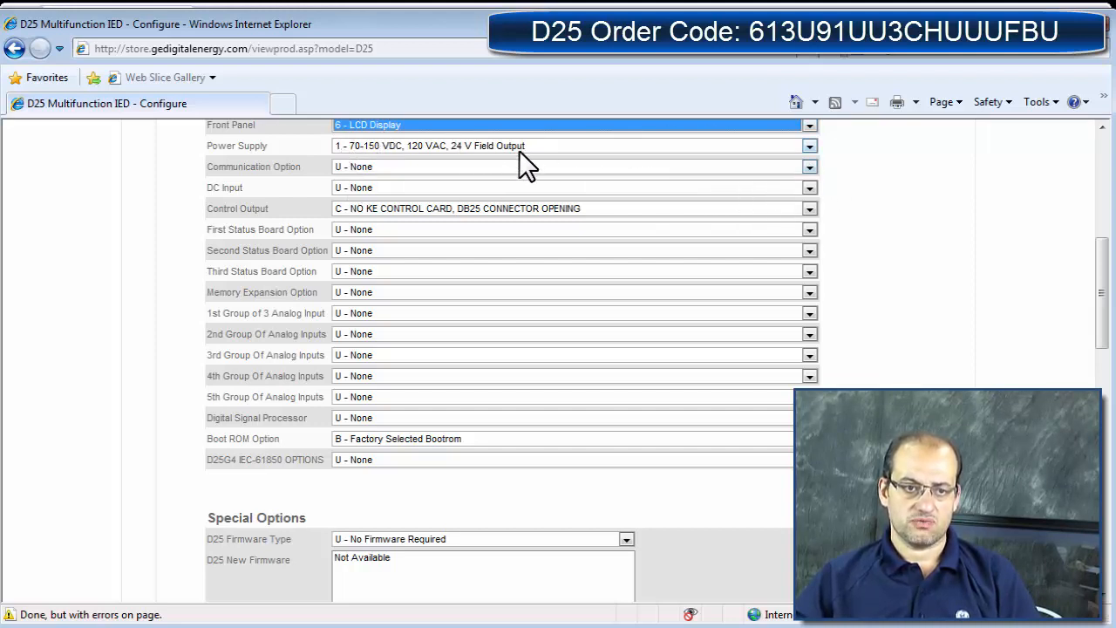
left_click(810, 166)
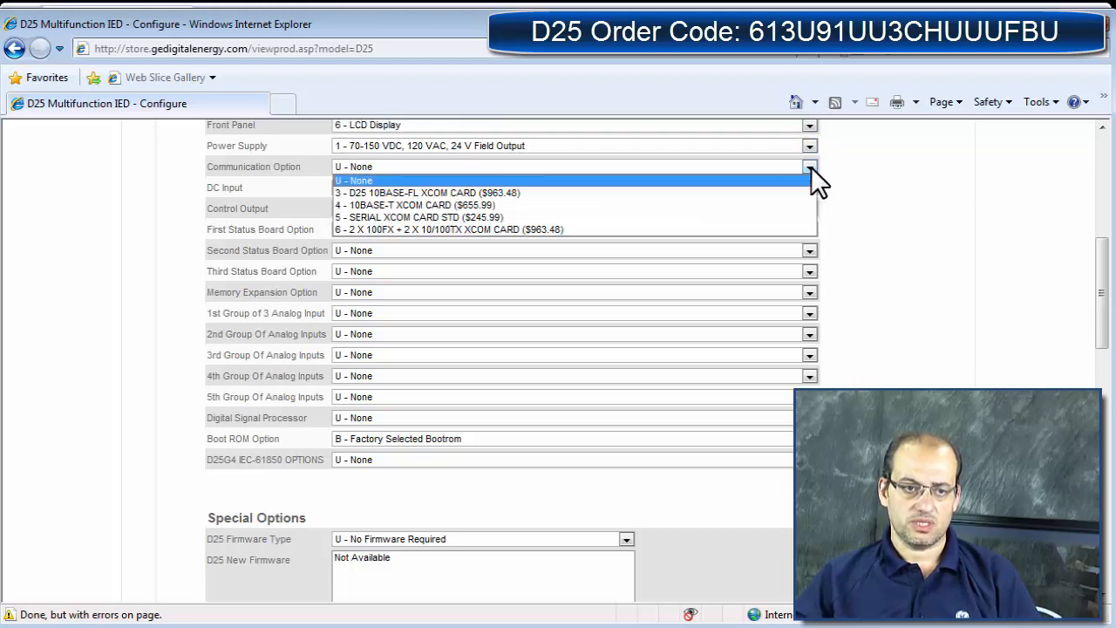
left_click(604, 197)
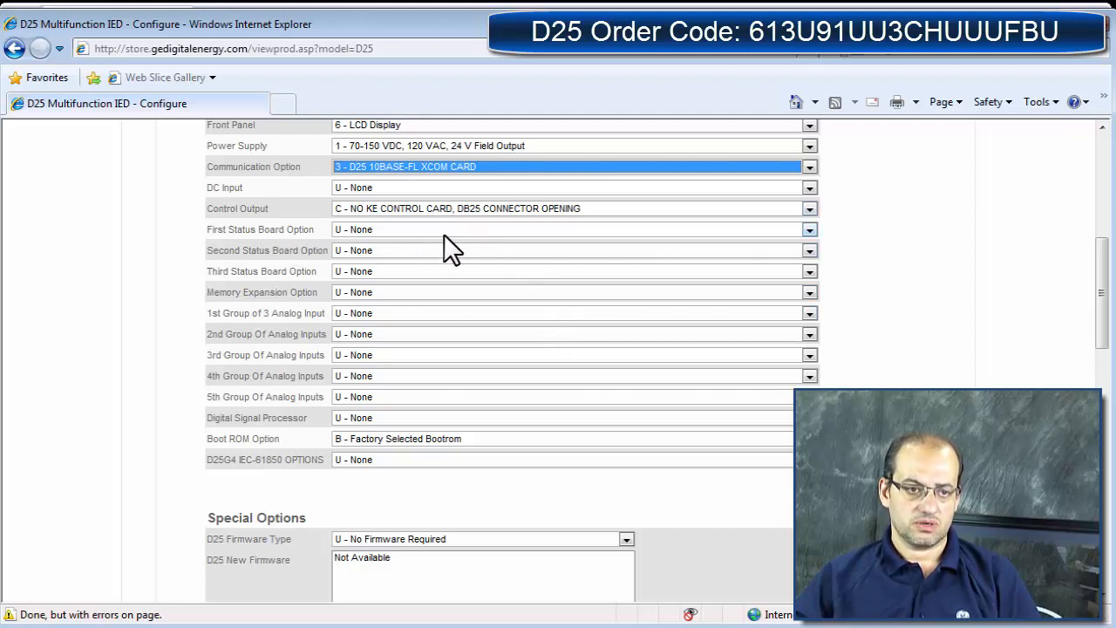
left_click(808, 209)
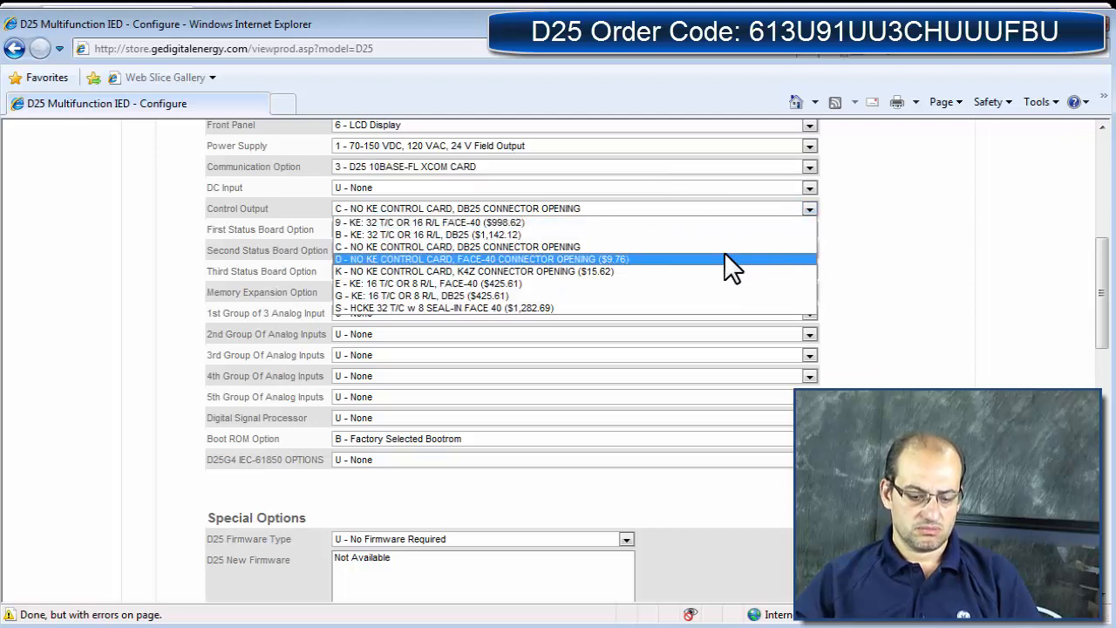
left_click(691, 222)
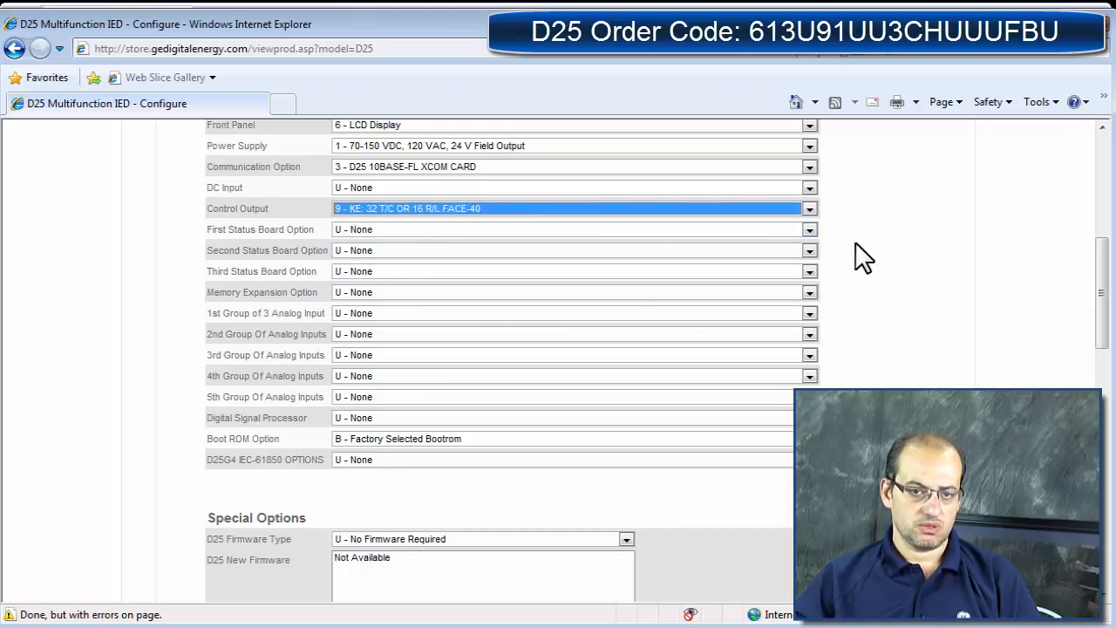
Step: Set the first status board to 1 - 32-CHANNEL, 12 V WETTING and the memory expansion to 3 - D25 MEMX 20M Card
left_click(809, 228)
left_click(628, 257)
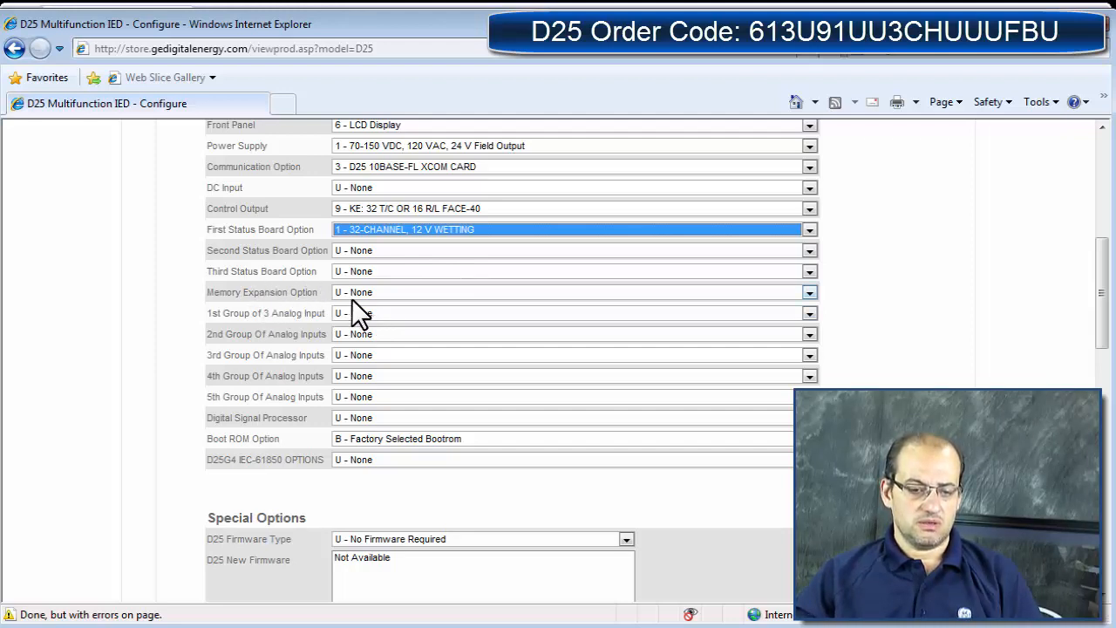
left_click(810, 292)
left_click(623, 325)
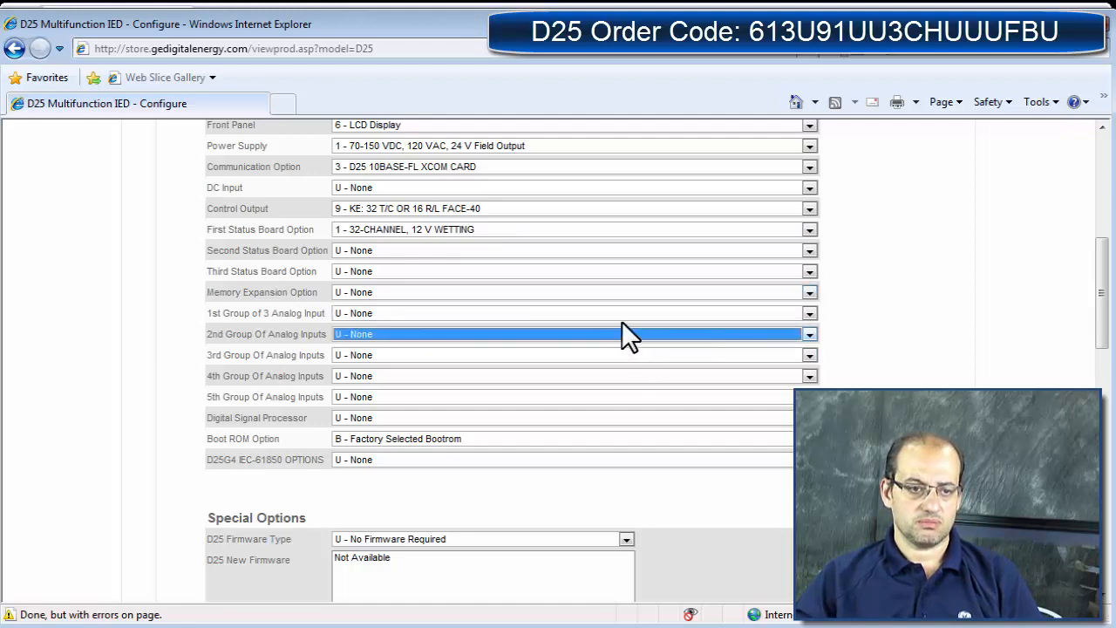
left_click(810, 292)
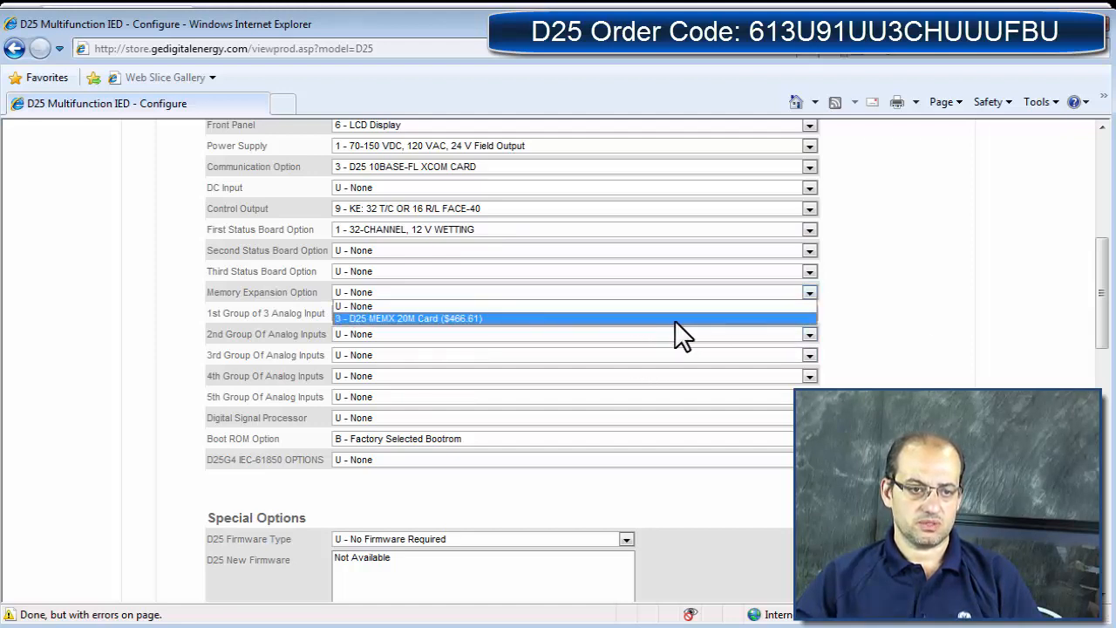
left_click(674, 319)
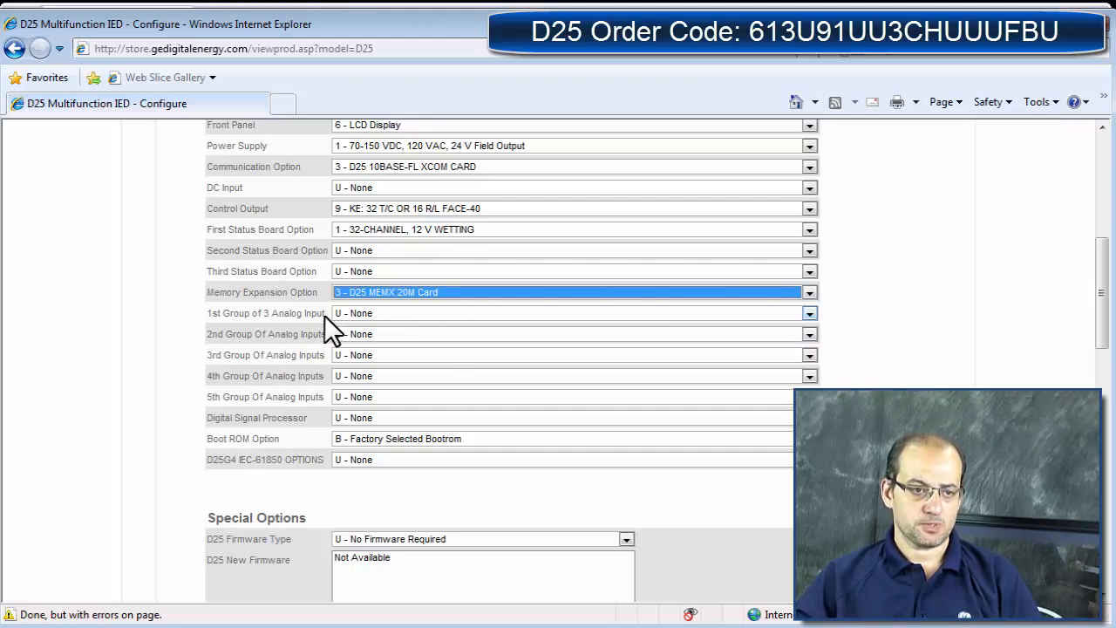
Step: Set the 1st analog input group to C - 120 V PT and the 2nd to H - 5A CT, HIGH PRECISION CURRENT INPUTS (Slot 1)
left_click(809, 313)
left_click(698, 333)
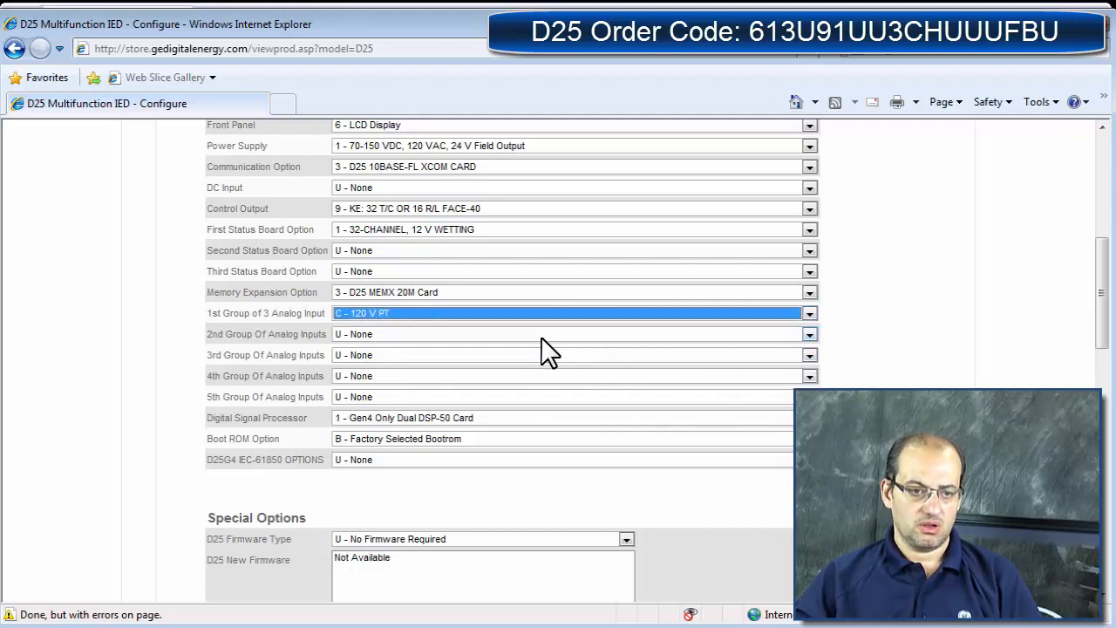
left_click(810, 334)
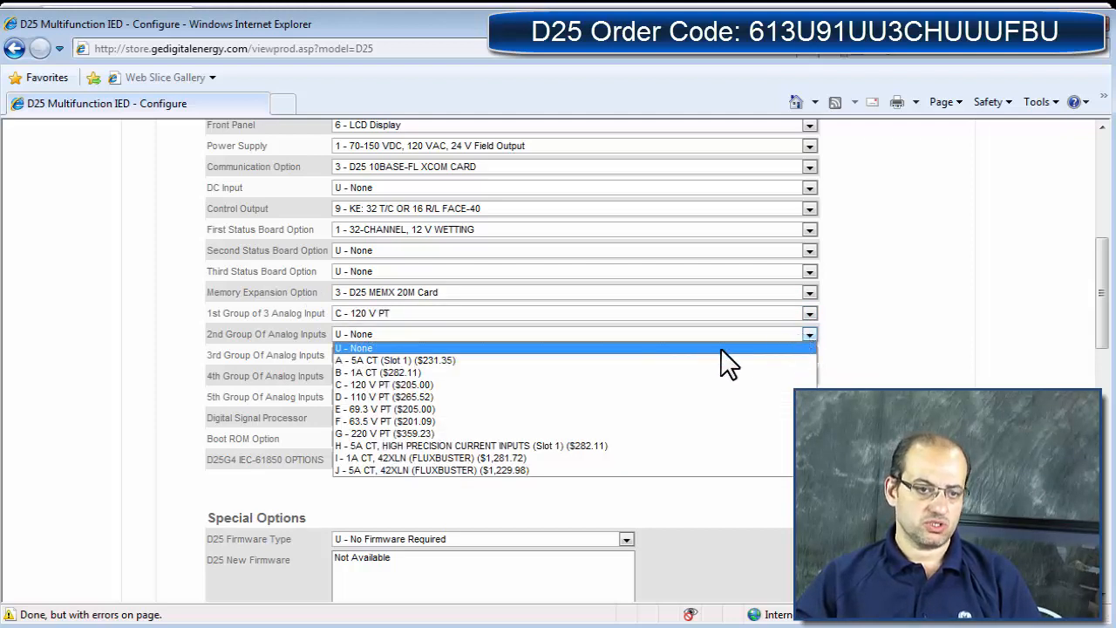
left_click(521, 445)
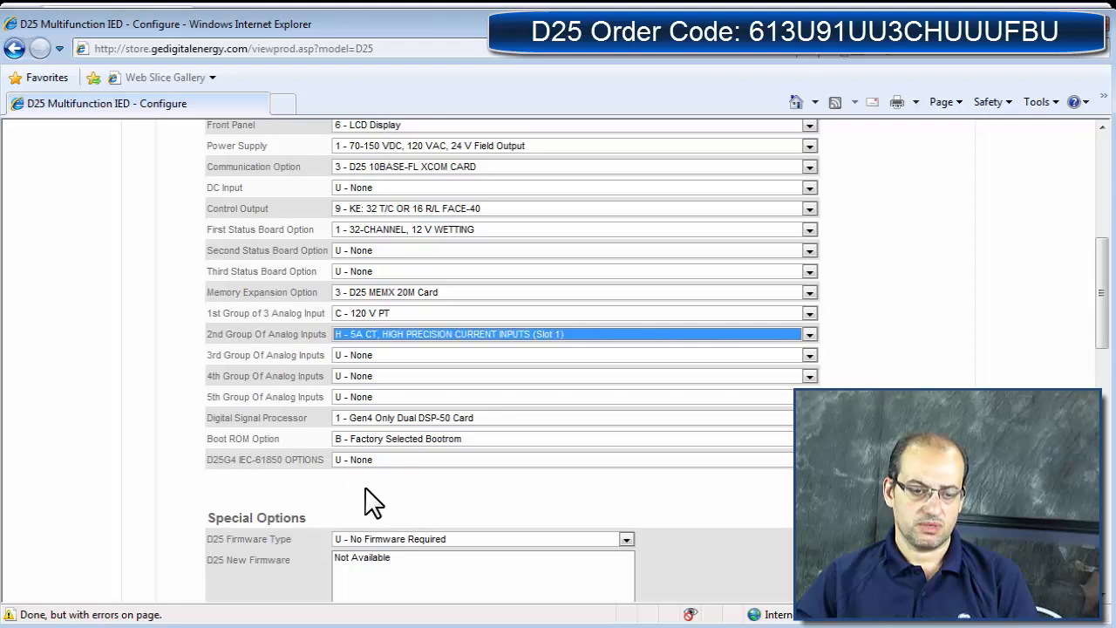
Step: Set the D25 firmware type to E - Existing Firmware, one site license, and enter SAL9999.0 as the existing firmware
left_click(436, 490)
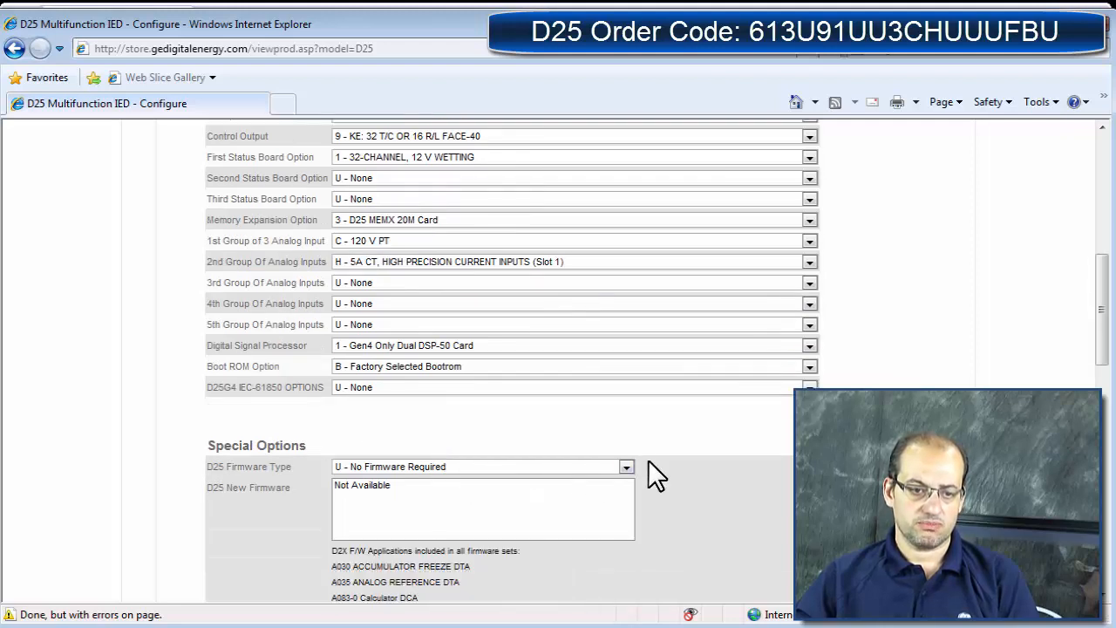
left_click(625, 466)
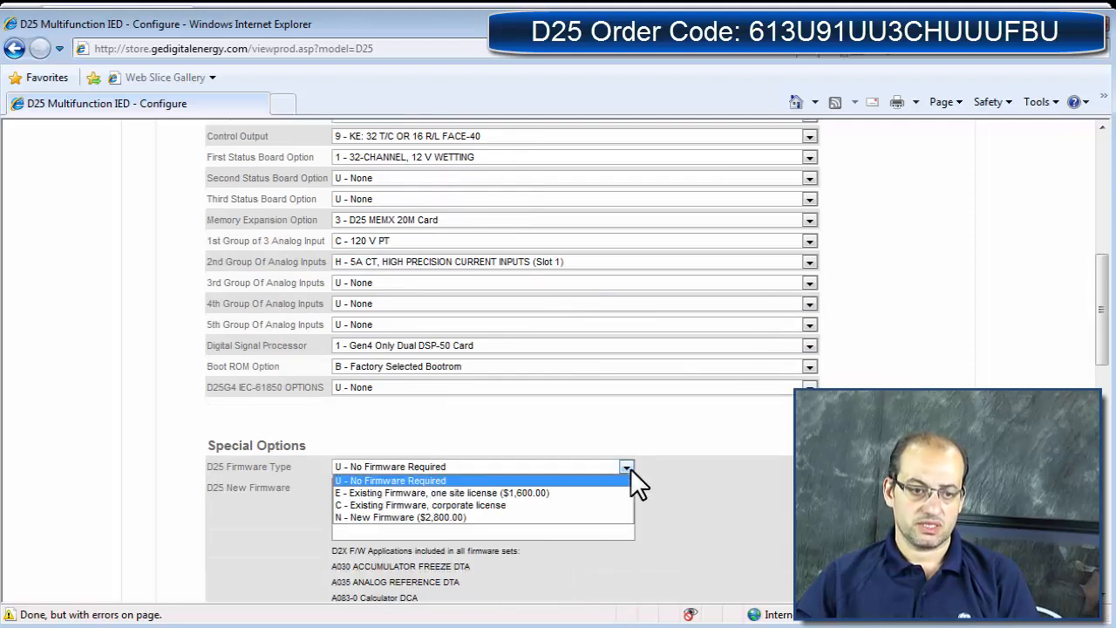
left_click(567, 490)
left_click(403, 487)
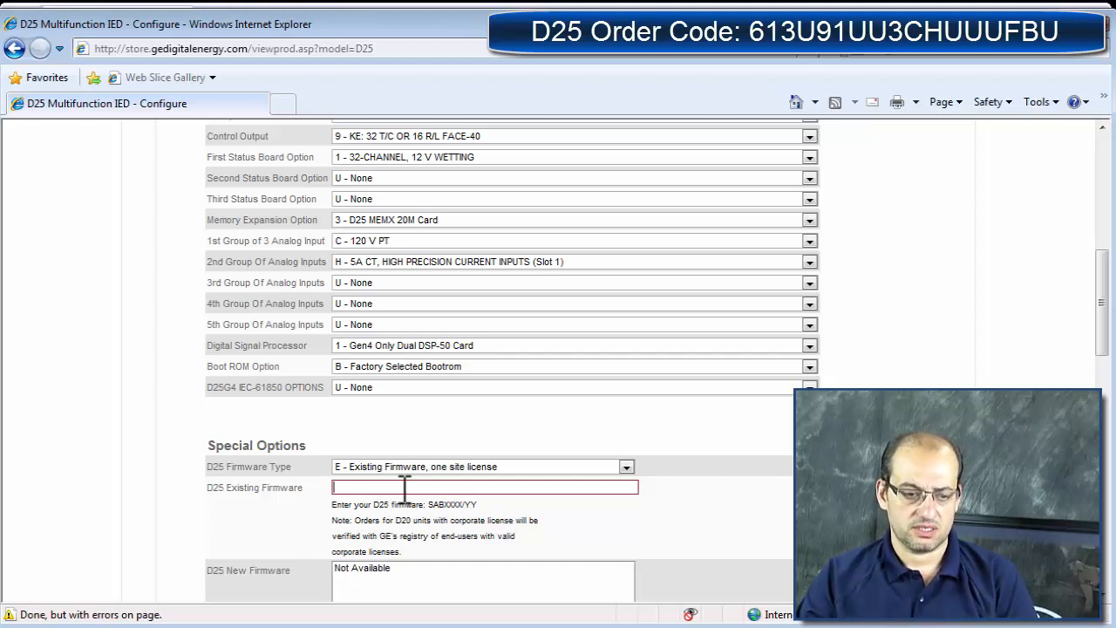
type("SAL")
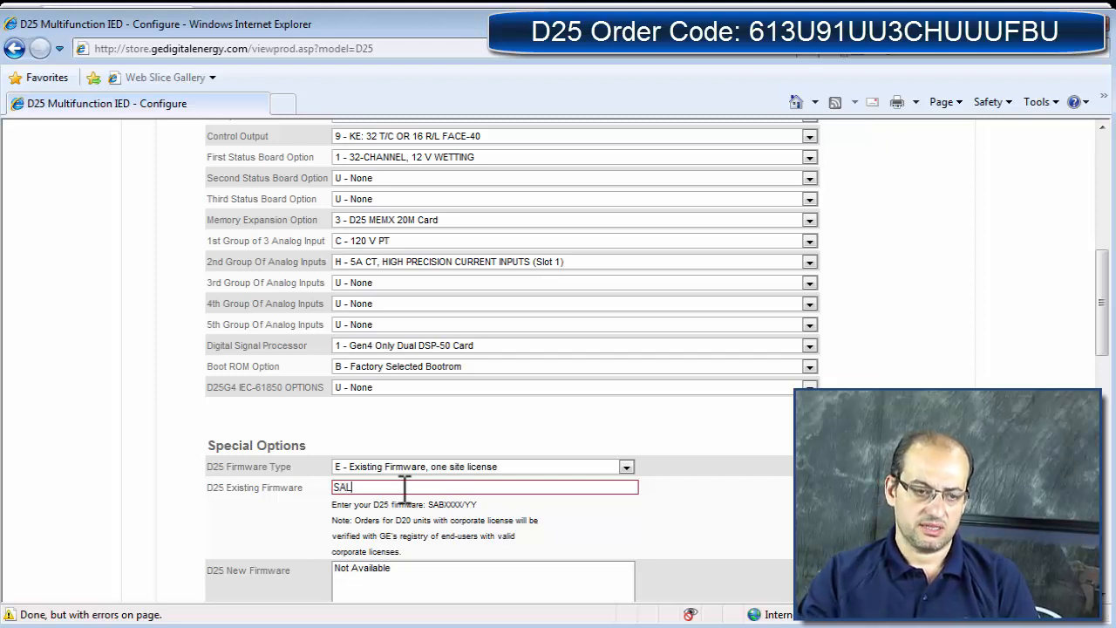
type("9999.")
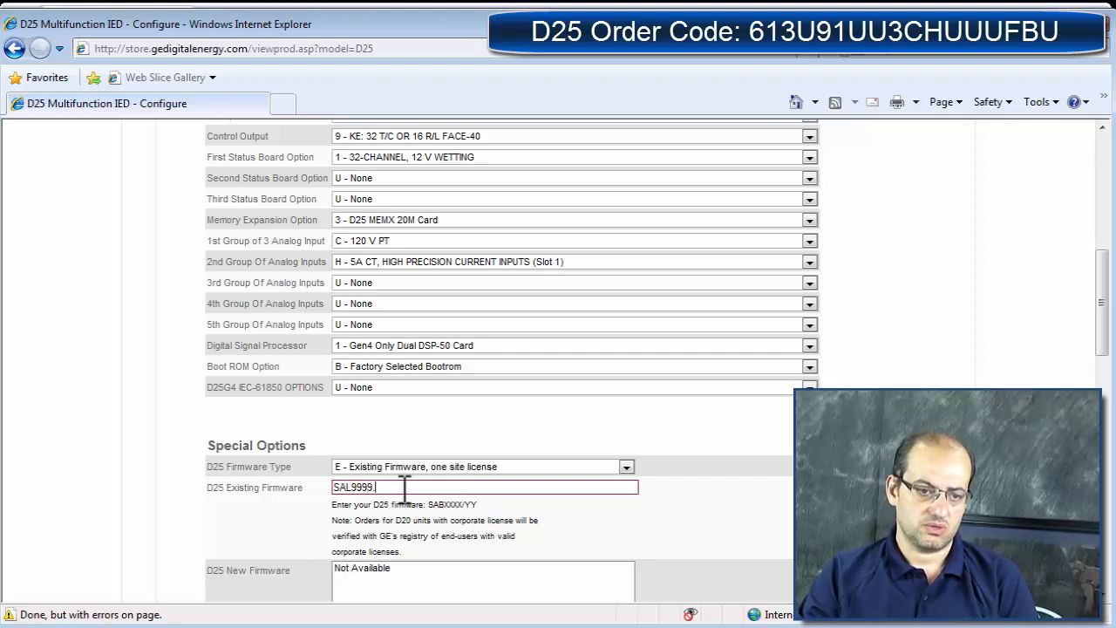
type("0")
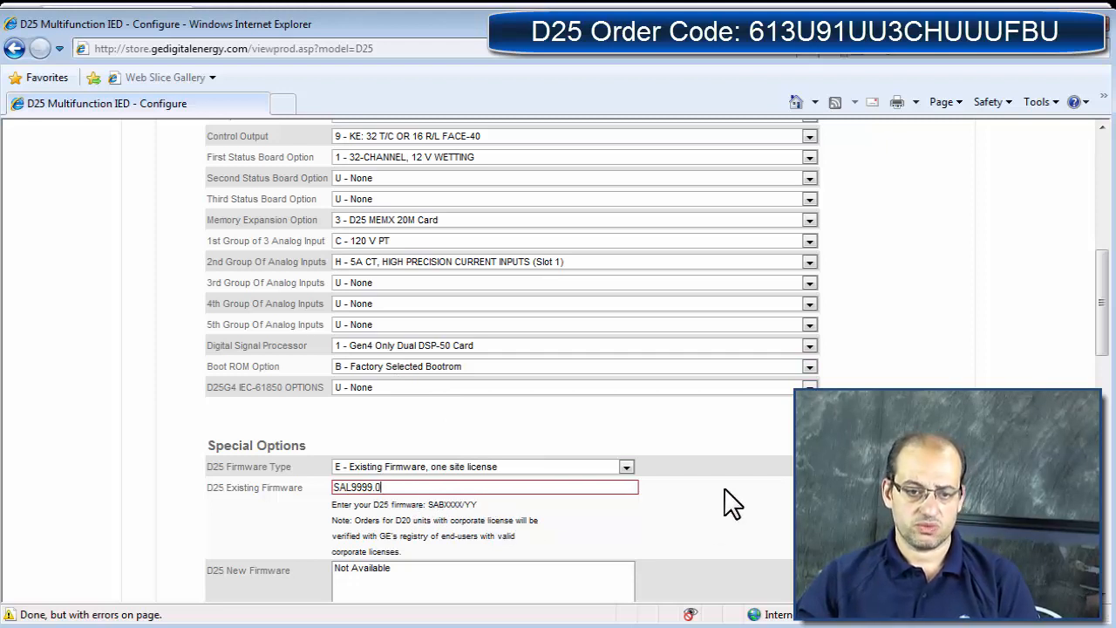
Step: Review the remaining special options and the related products and accessories offered for the D25
scroll(723, 489, "down", 3)
scroll(722, 488, "down", 1)
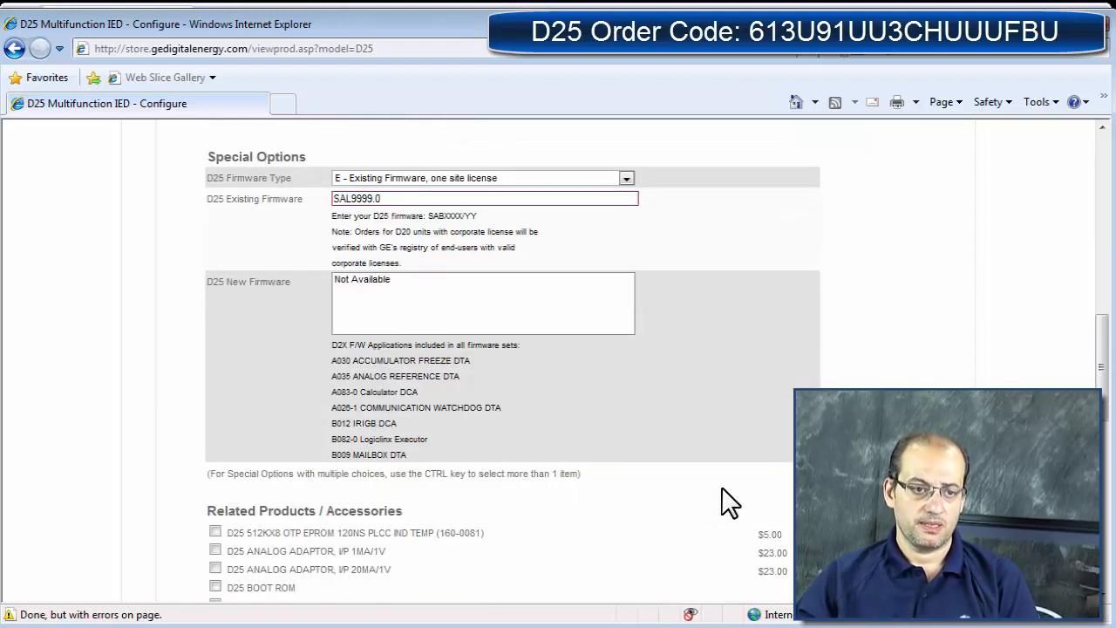
scroll(718, 490, "down", 7)
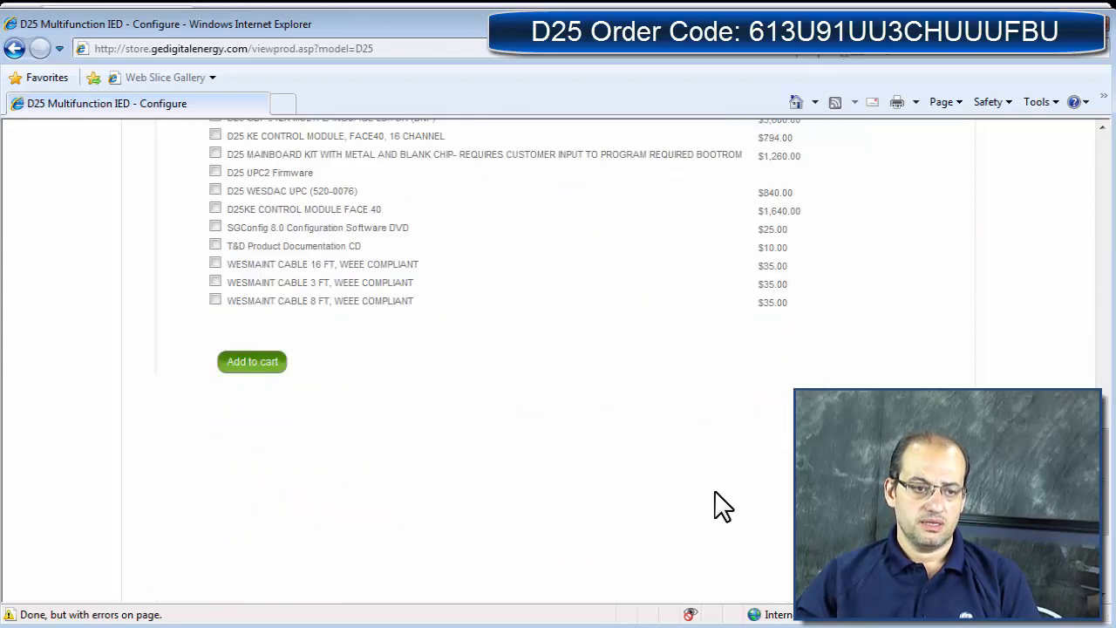
scroll(713, 492, "up", 6)
scroll(416, 341, "up", 1)
scroll(502, 352, "down", 6)
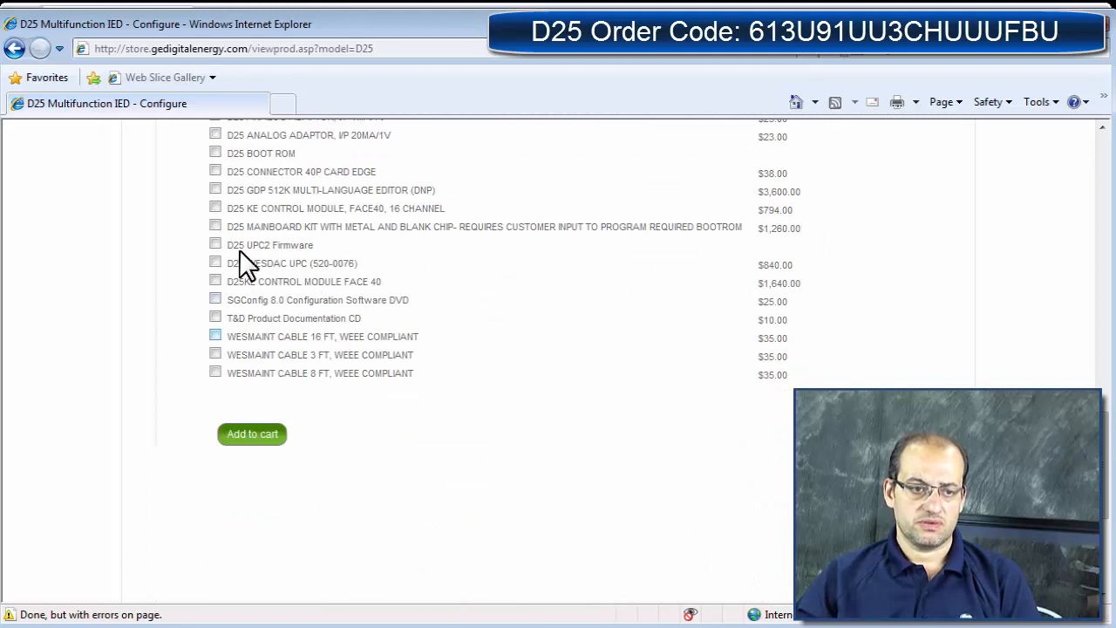
scroll(277, 184, "up", 3)
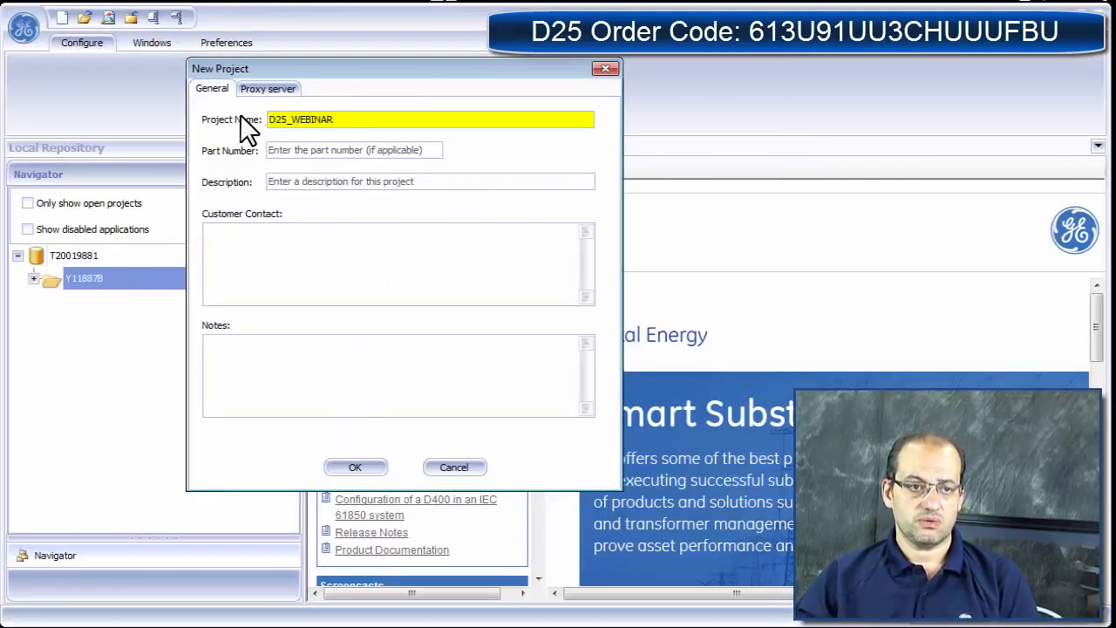
Step: Switch to SGConfig, enter part number 613U91UU3CHUU1B for the D25_WEBINAR project and create the project
left_click(348, 156)
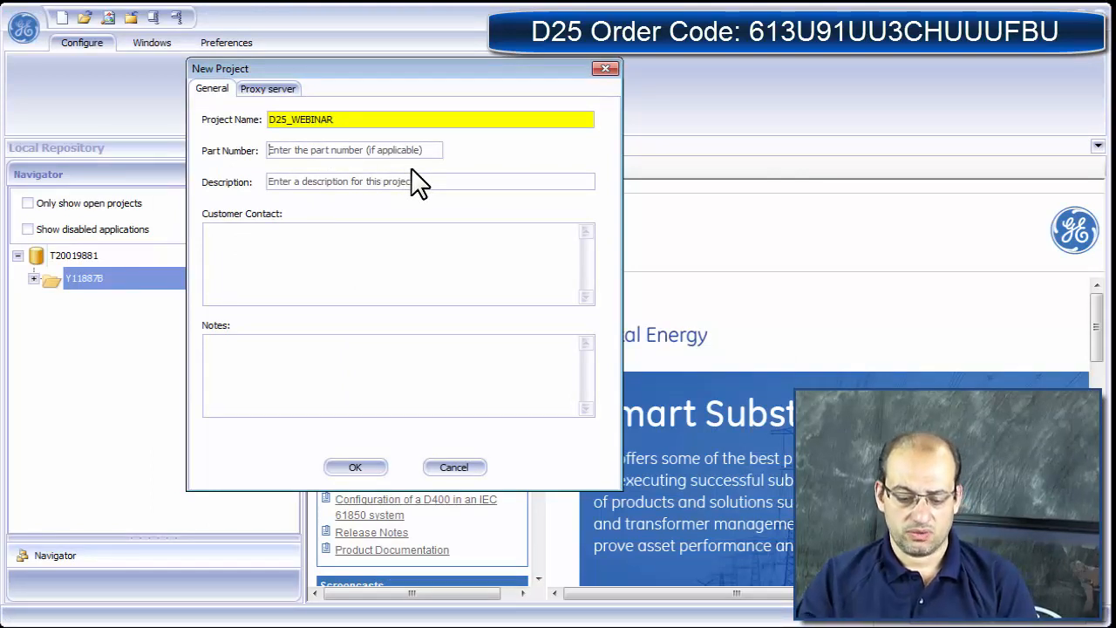
type("613")
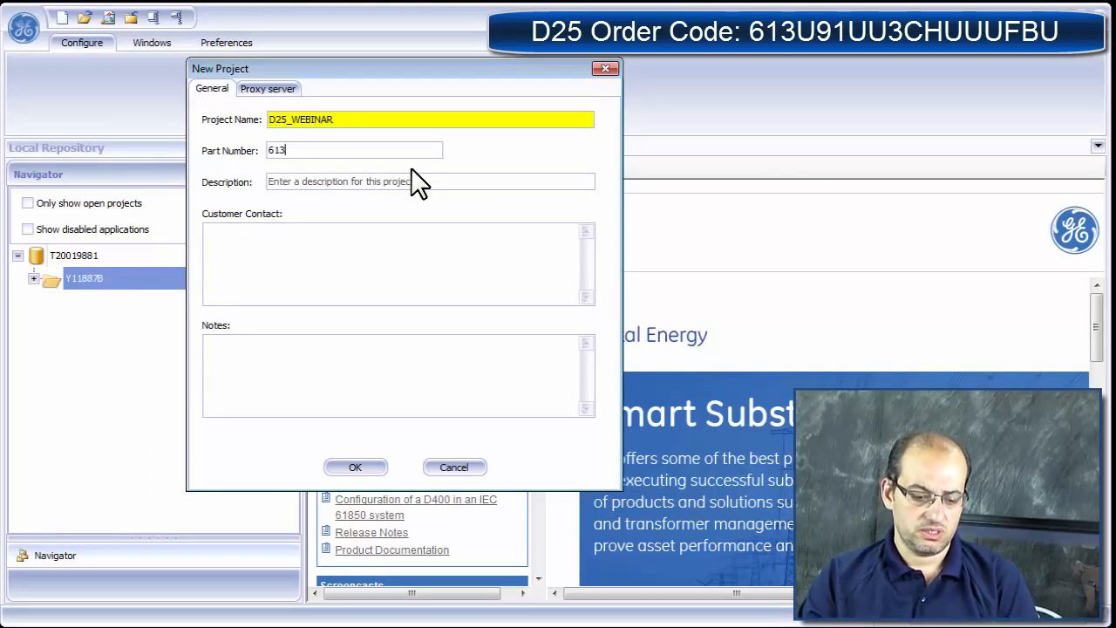
type("U91")
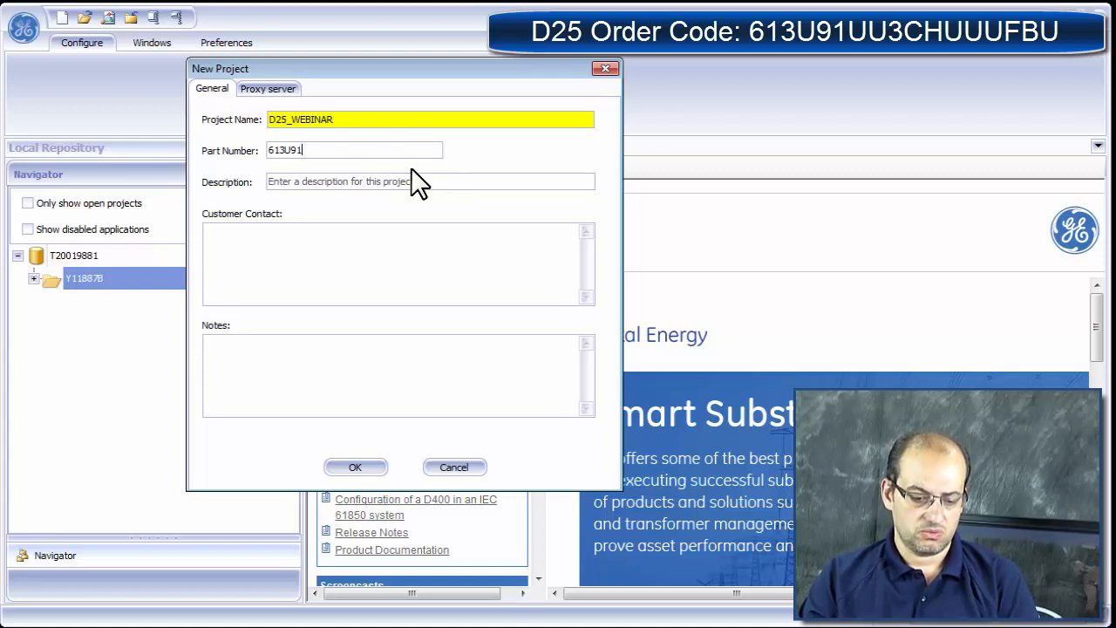
type("UU")
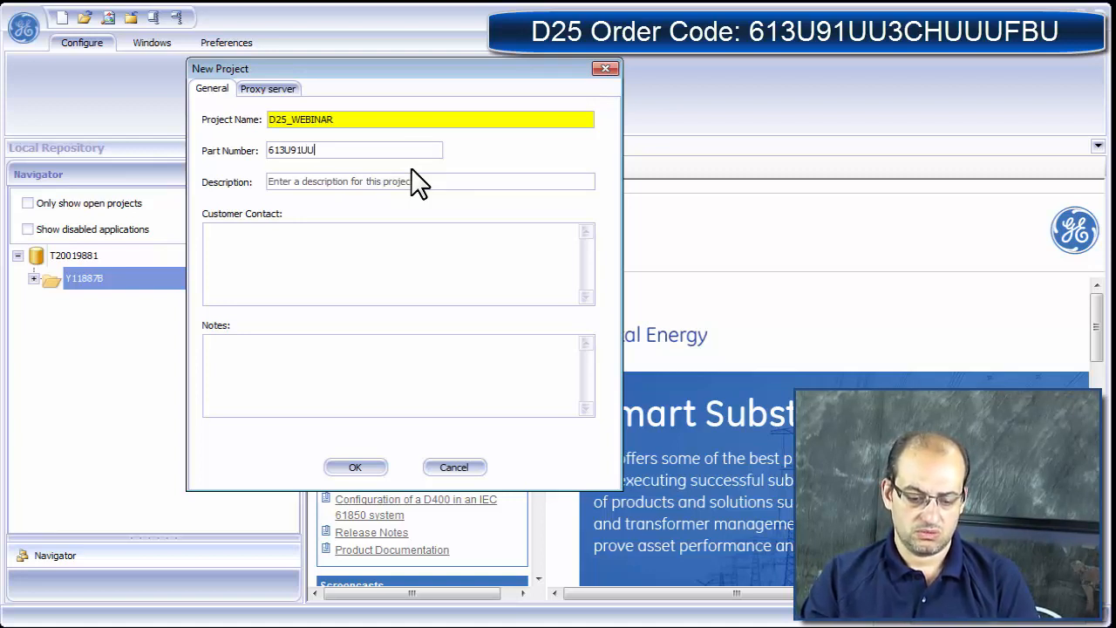
type("3CH")
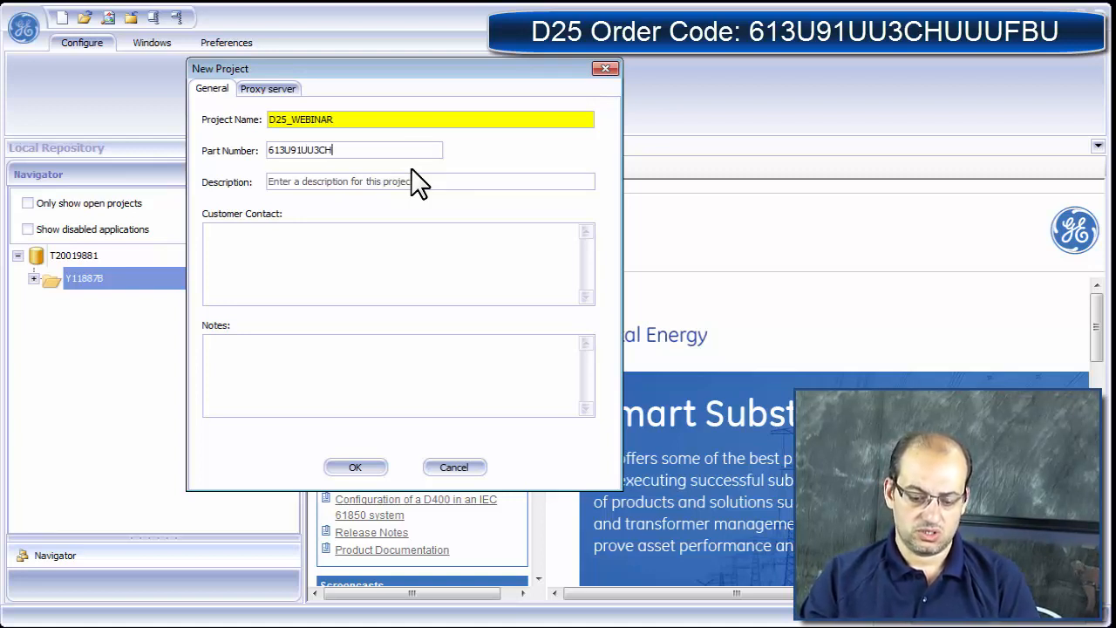
type("UU1B")
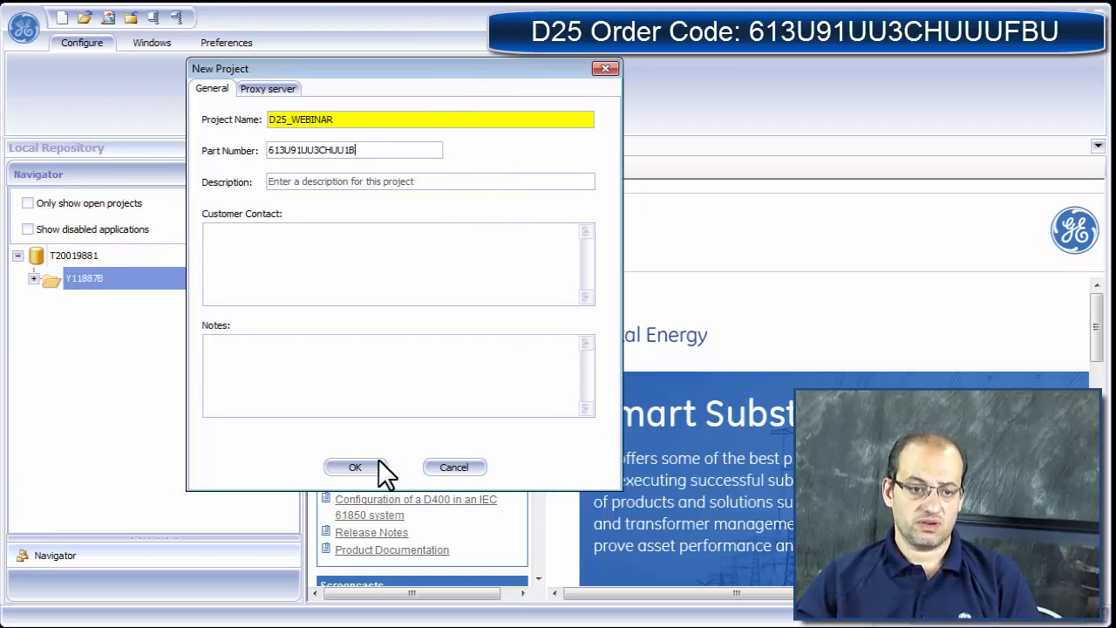
left_click(276, 255)
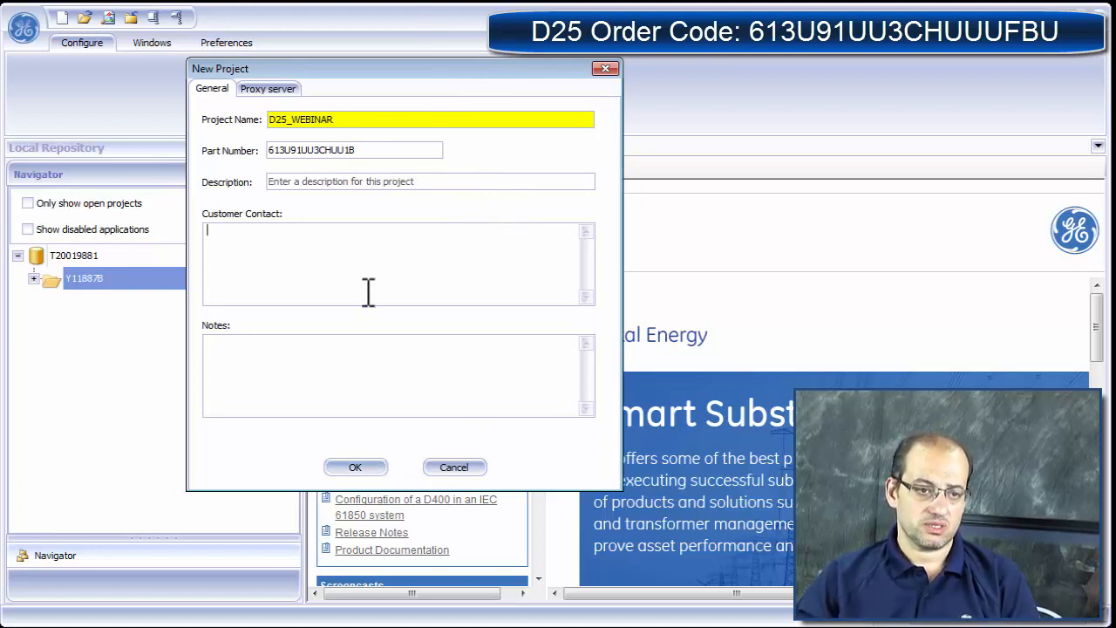
left_click(291, 359)
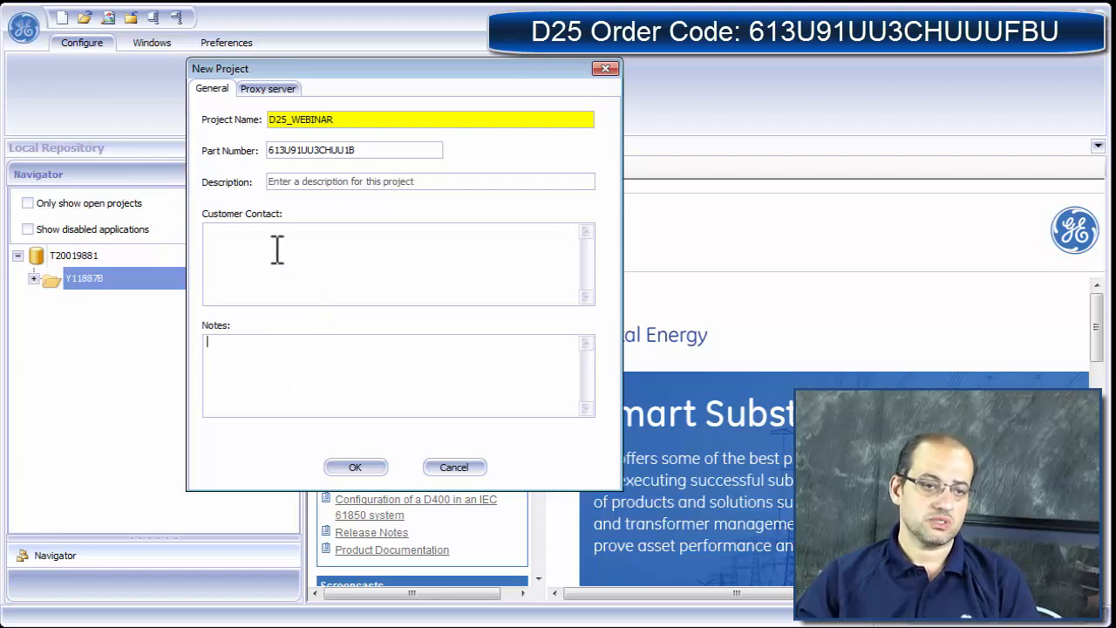
left_click(241, 253)
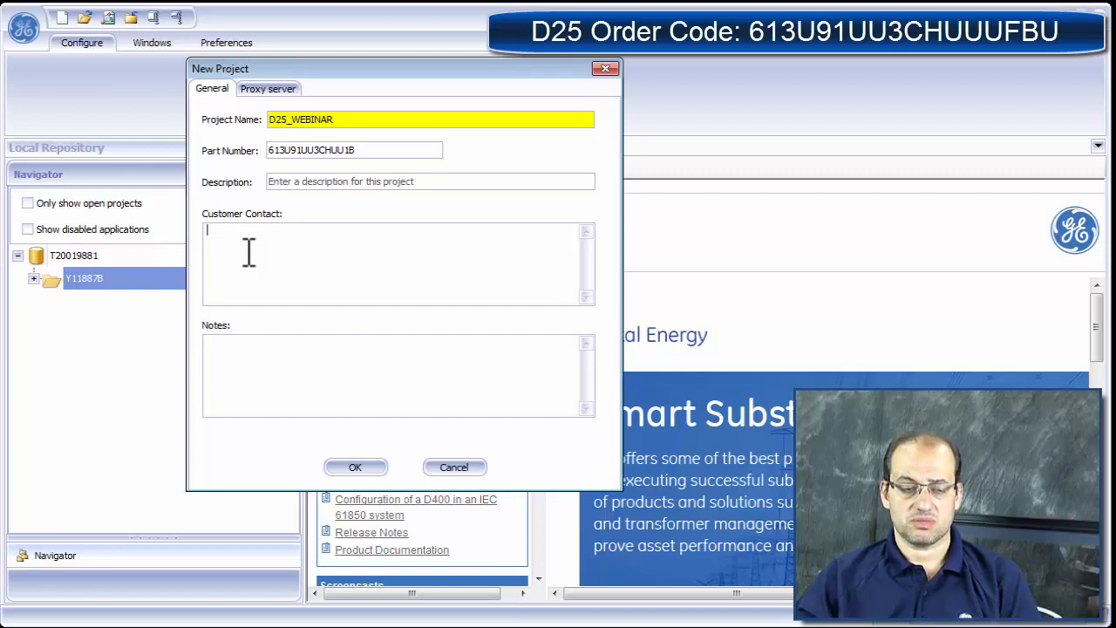
left_click(339, 462)
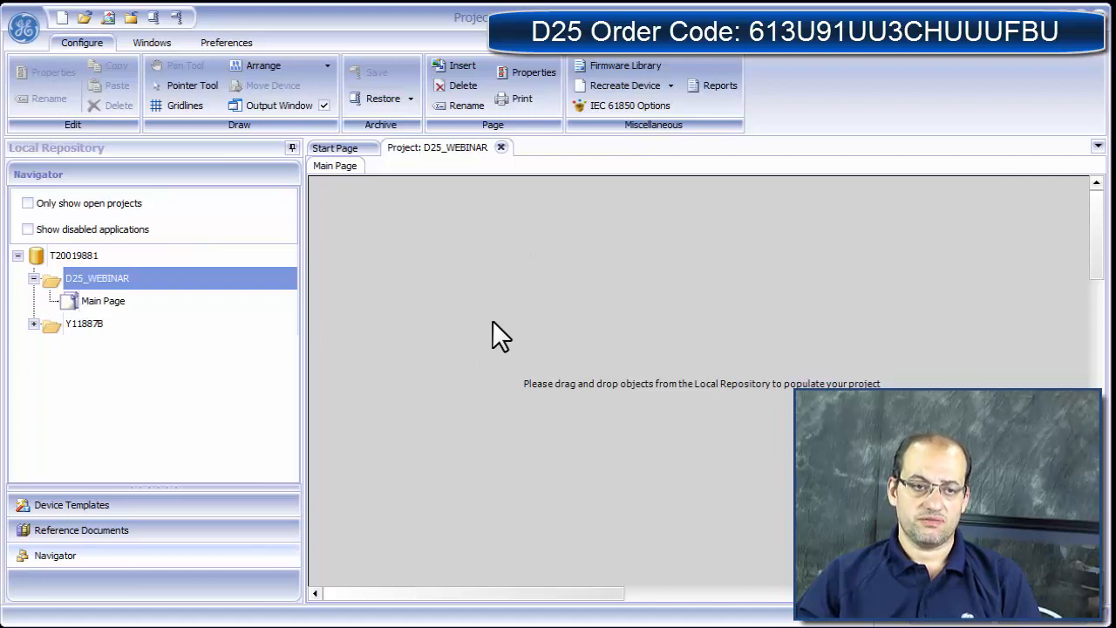
Step: Import firmware SAL9999 version 000 from project Y11887B into the Firmware Library and check the library's contents
left_click(619, 62)
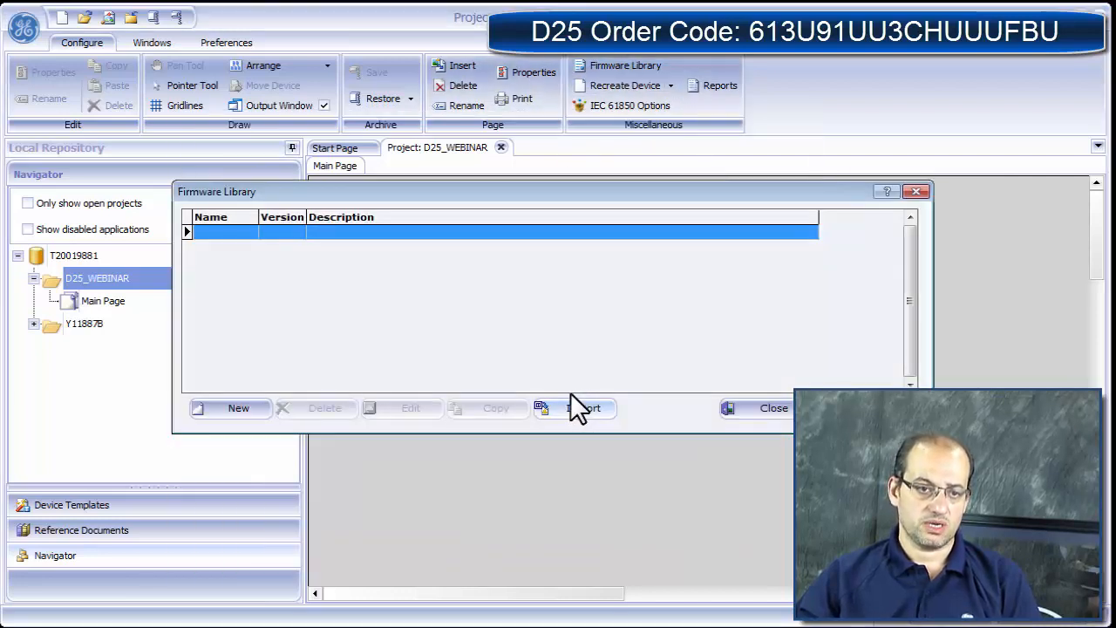
left_click(596, 408)
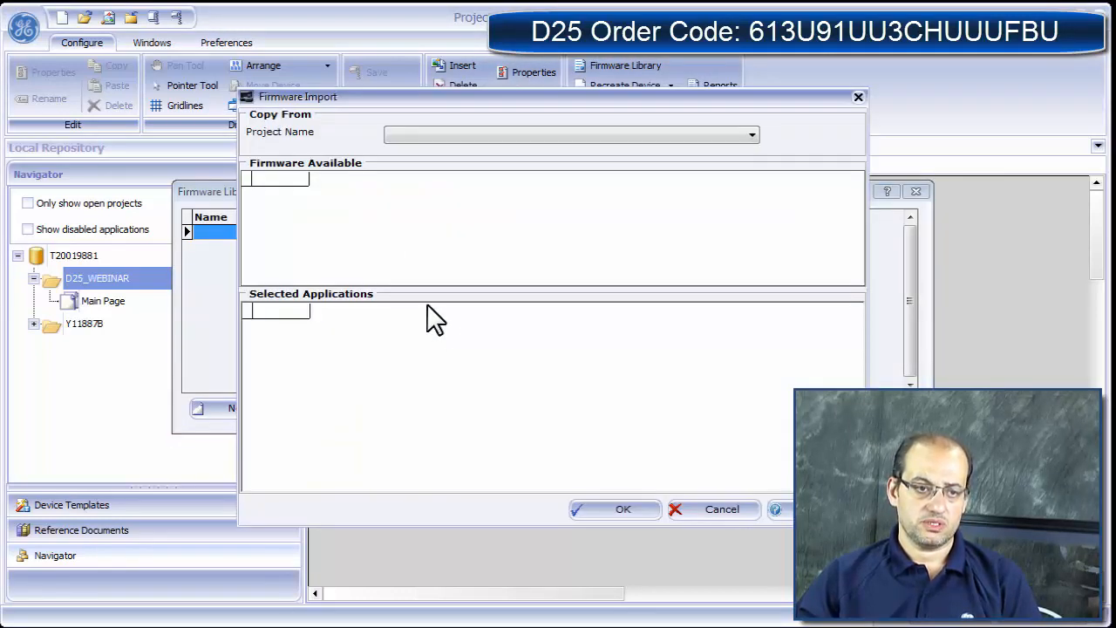
left_click(753, 133)
left_click(597, 172)
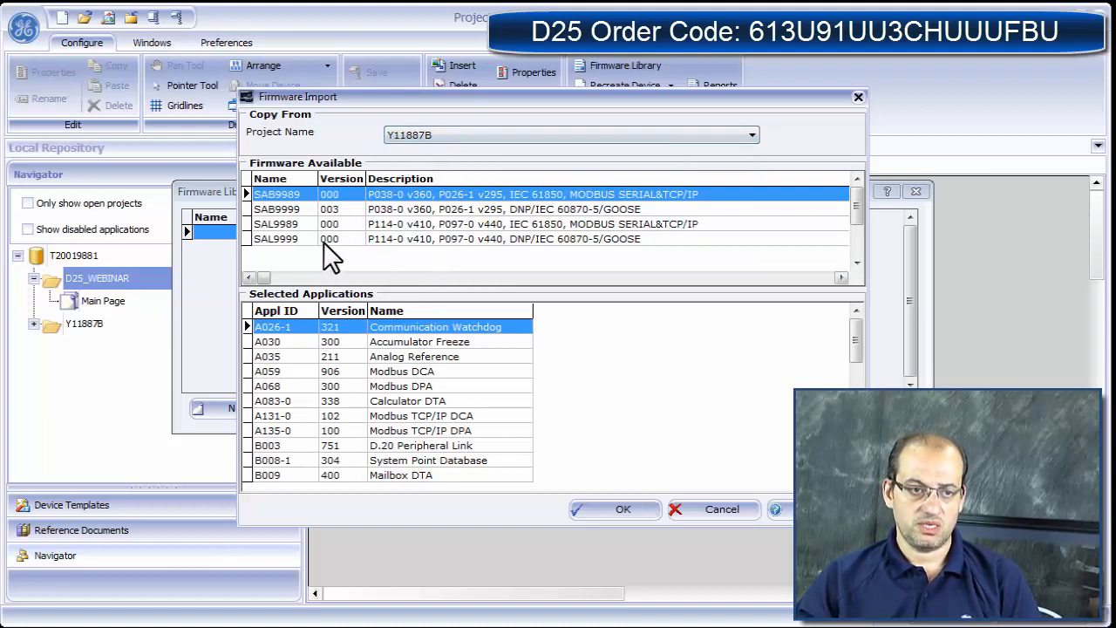
left_click(279, 238)
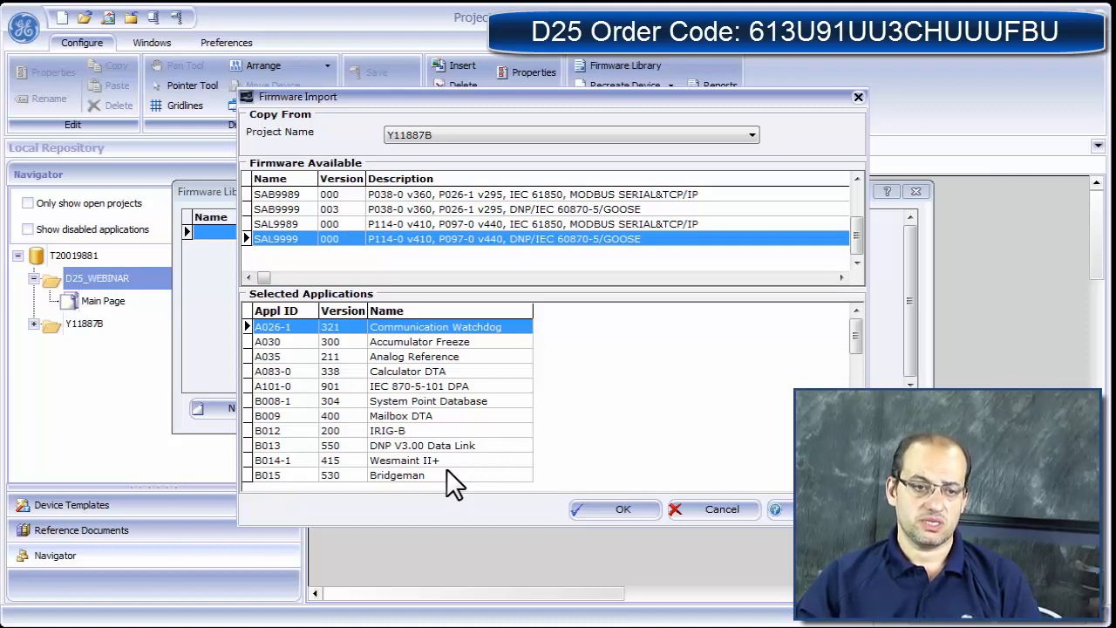
key("Up")
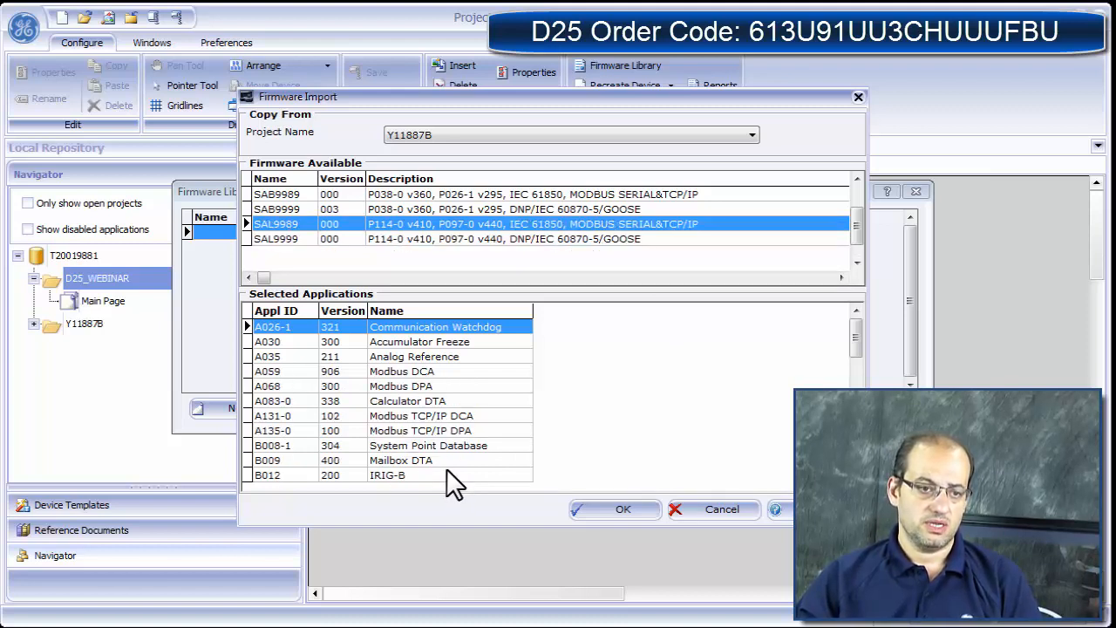
key("Down")
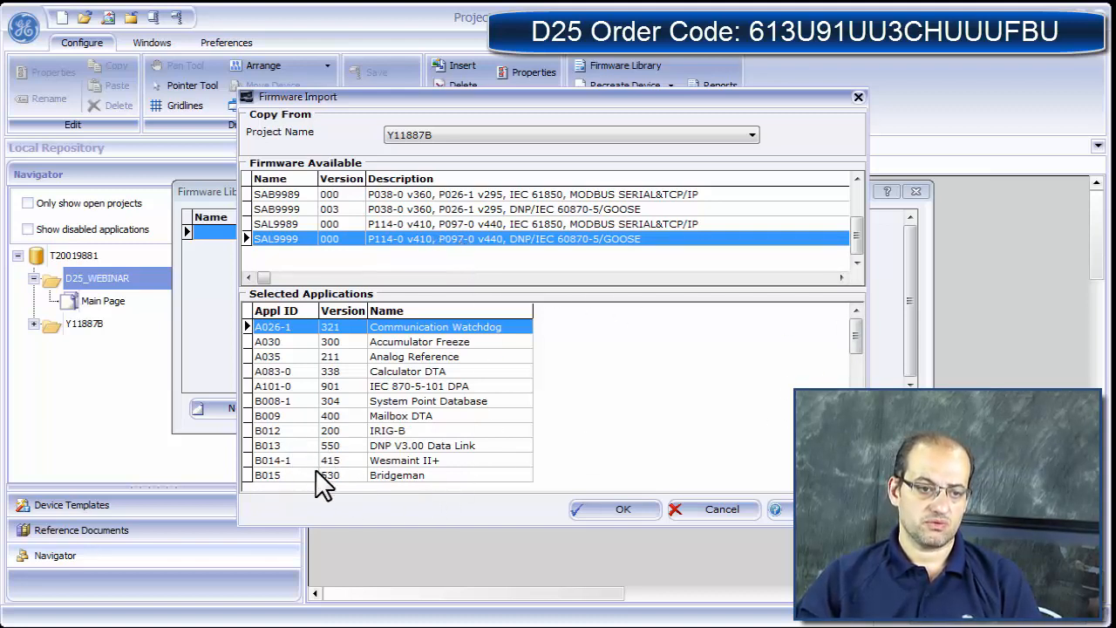
left_click(581, 510)
left_click(772, 409)
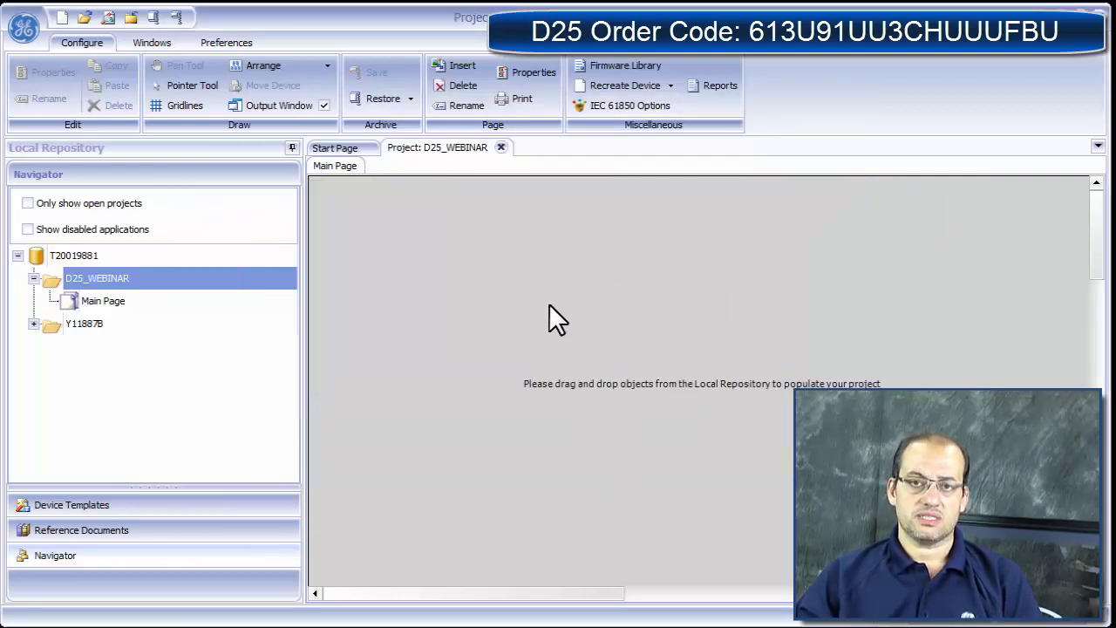
left_click(634, 64)
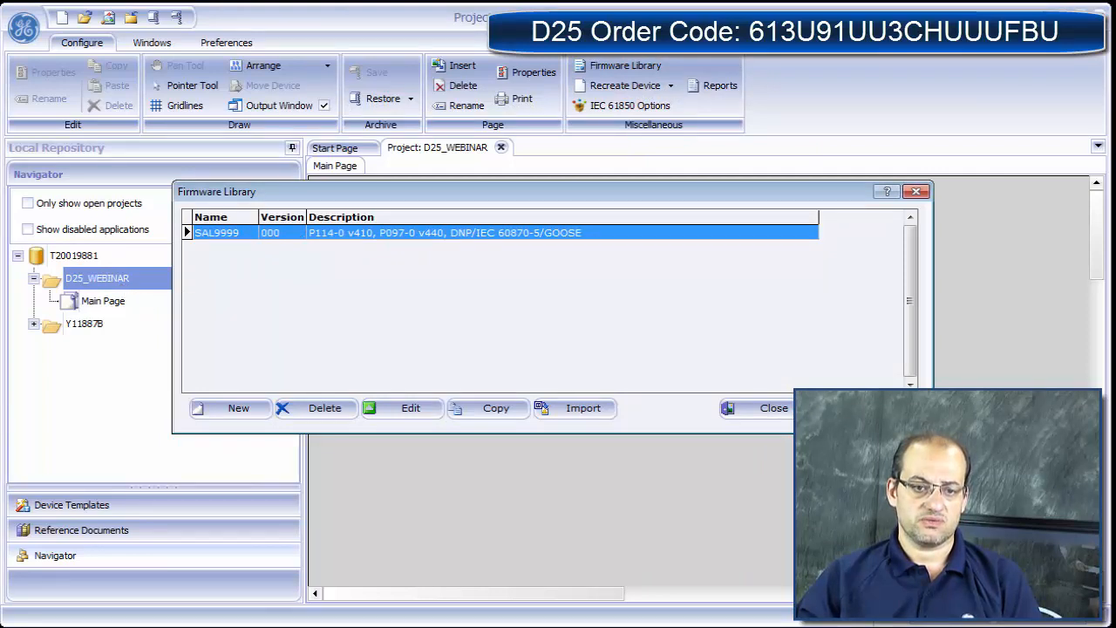
left_click(756, 410)
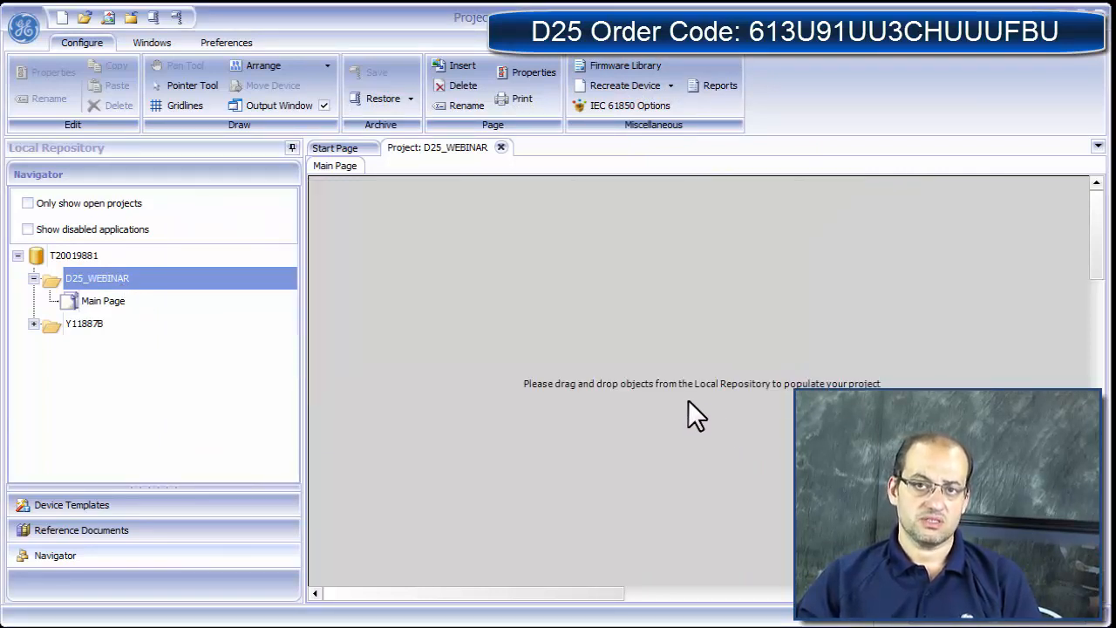
Step: Add a D25 device from the device templates to the project's Main Page and name it D25_WEB in the device wizard
left_click(224, 505)
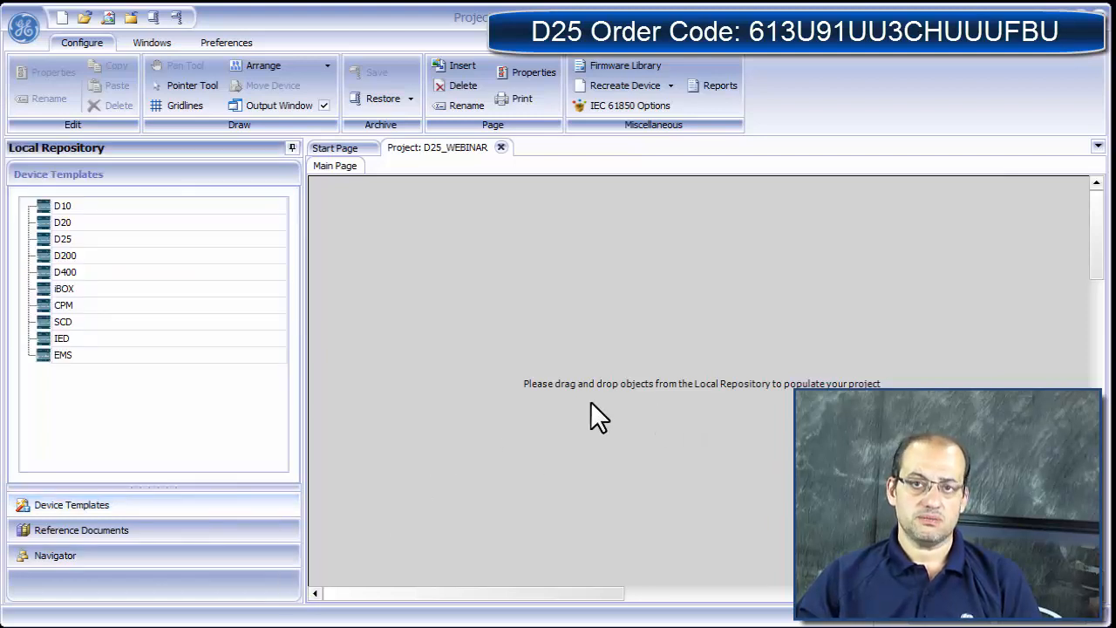
left_click_drag(88, 240, 505, 260)
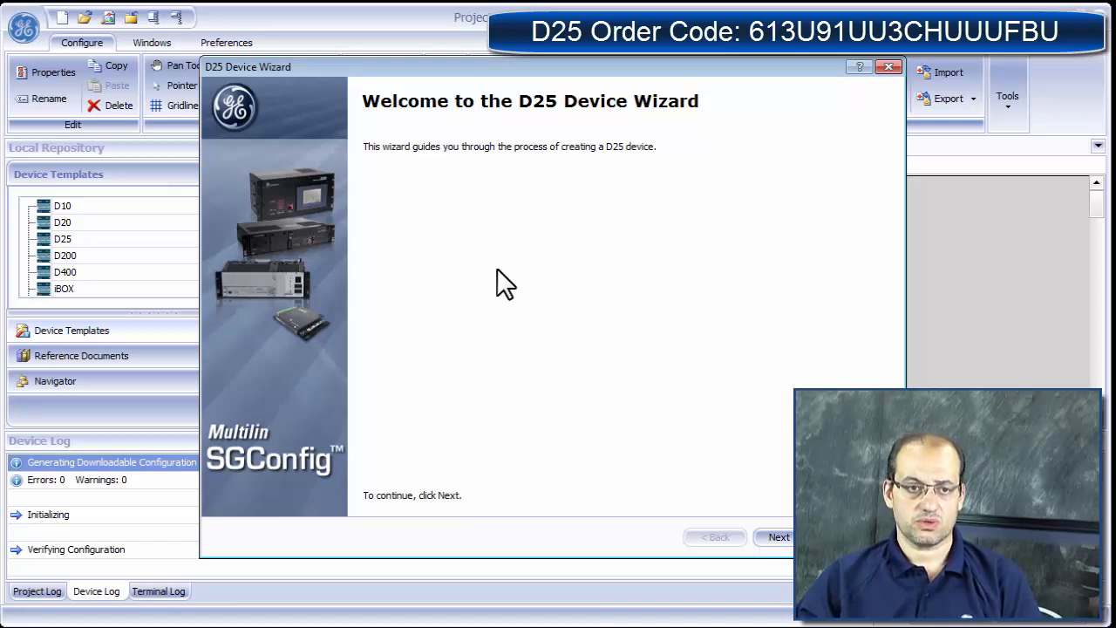
left_click(779, 536)
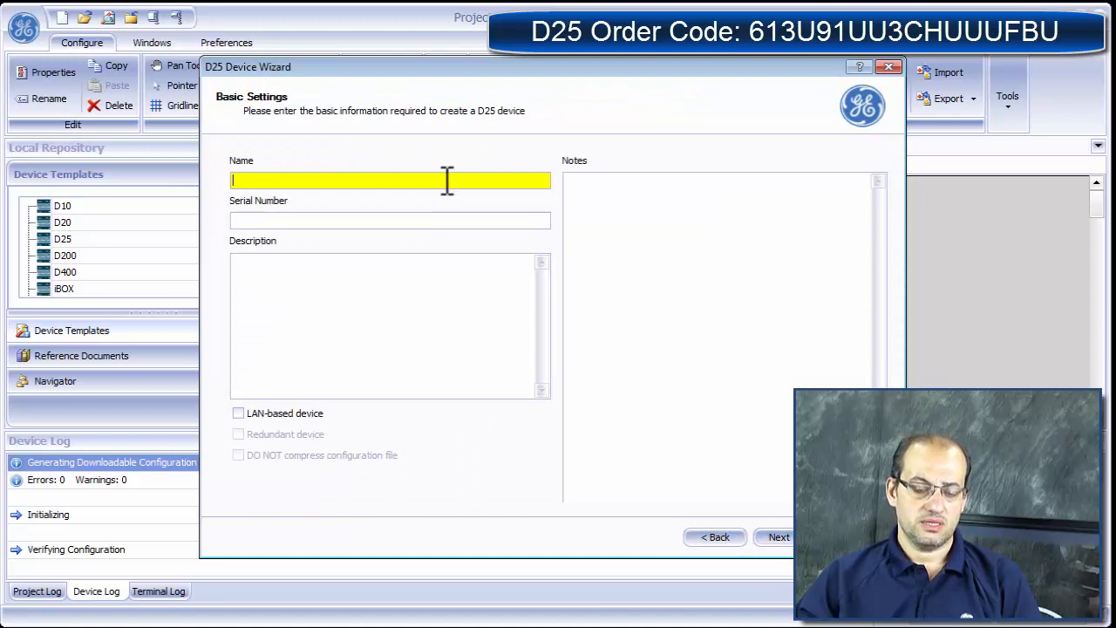
type("D2")
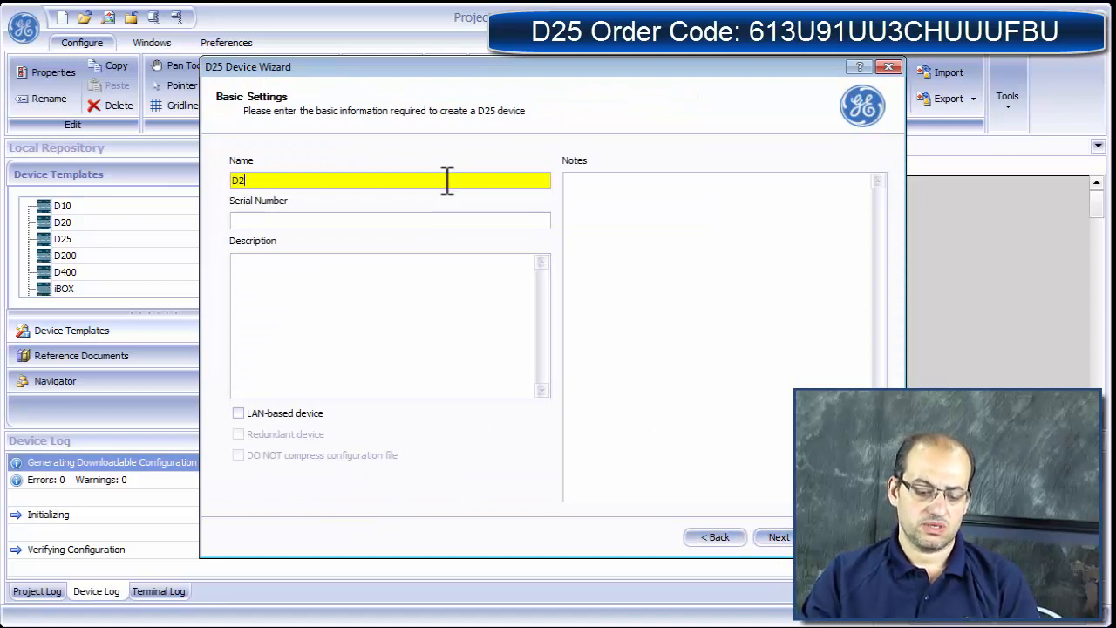
type("5_WE")
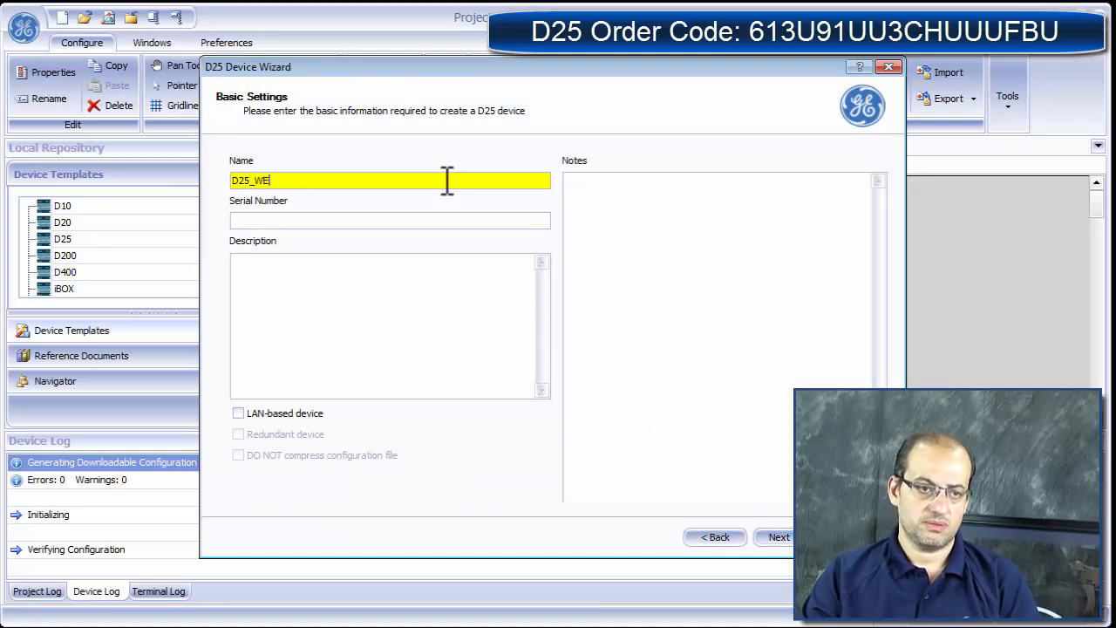
type("B")
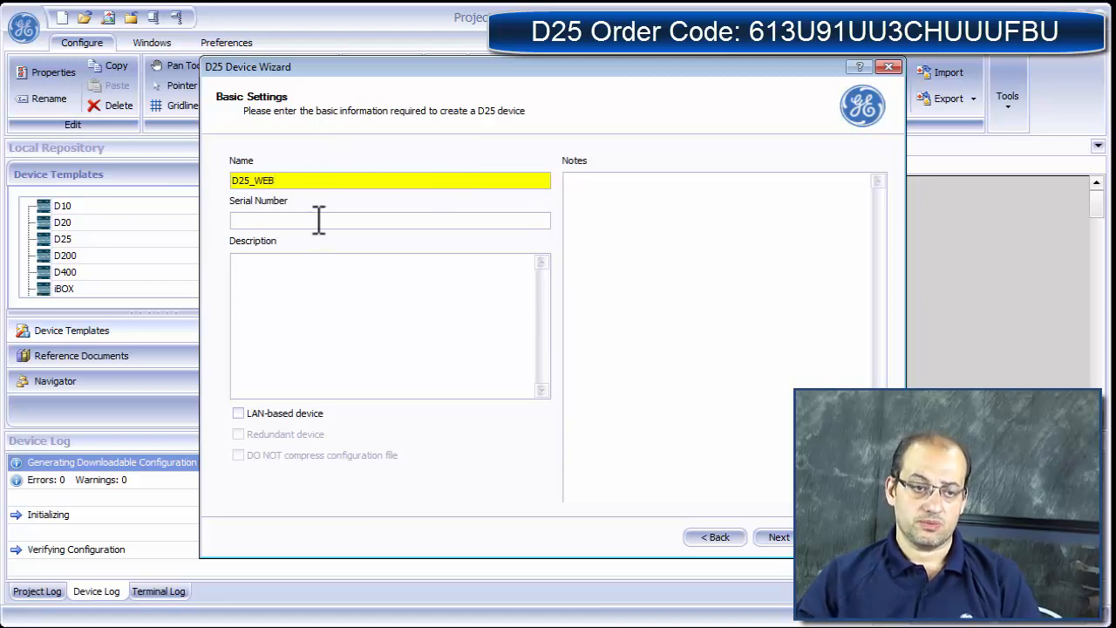
Step: Keep the remaining basic settings of the D25 wizard at their defaults and assign firmware type SAL9999 version 000 to the device
left_click(324, 281)
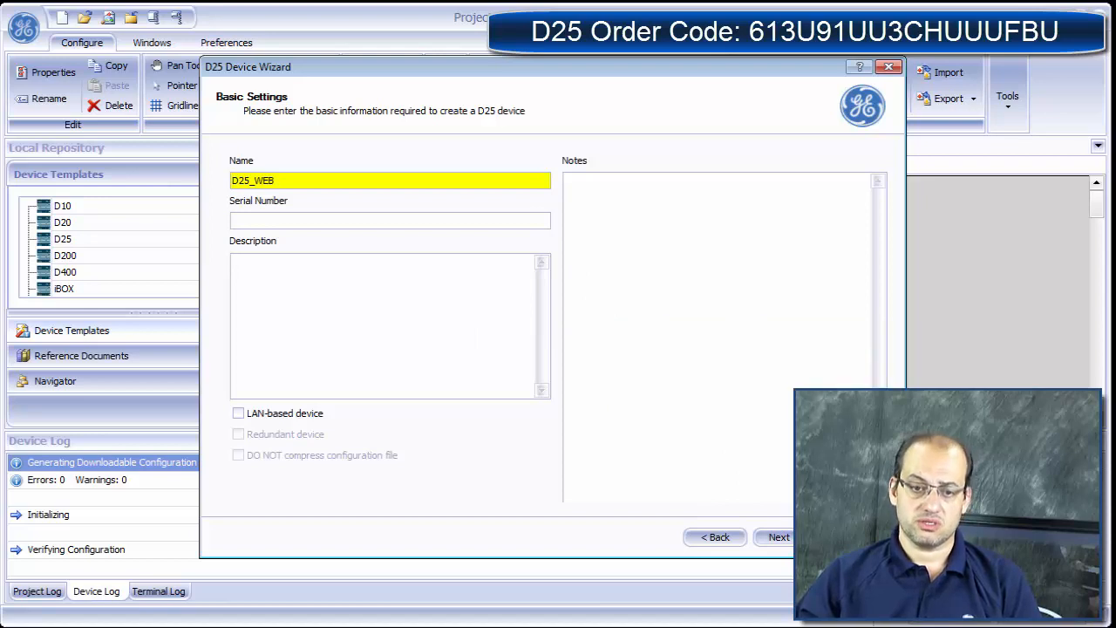
left_click(780, 537)
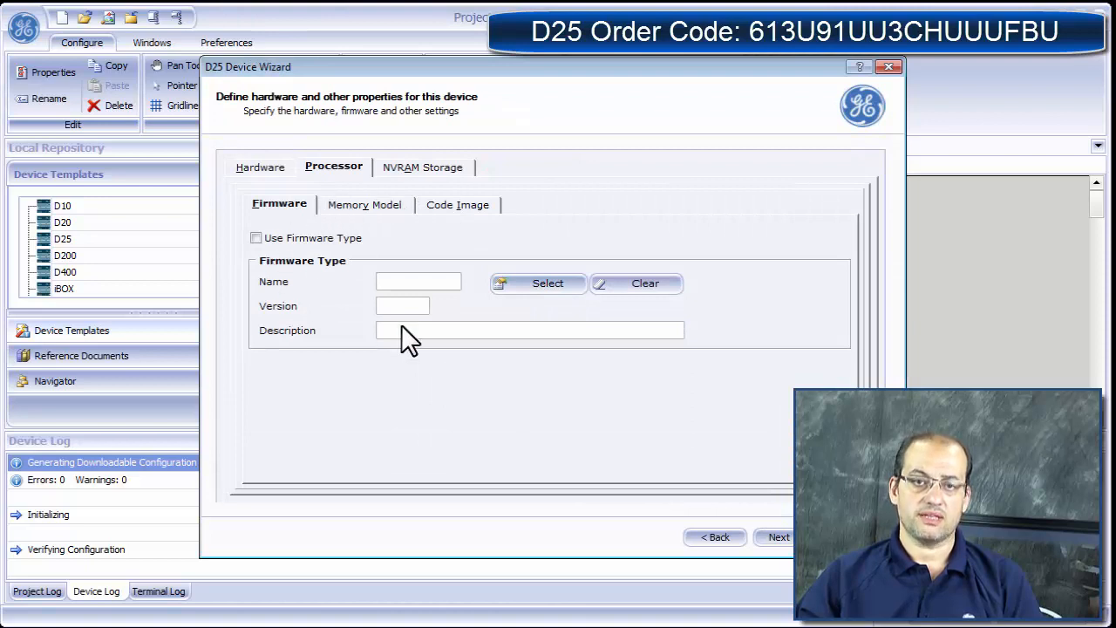
left_click(542, 288)
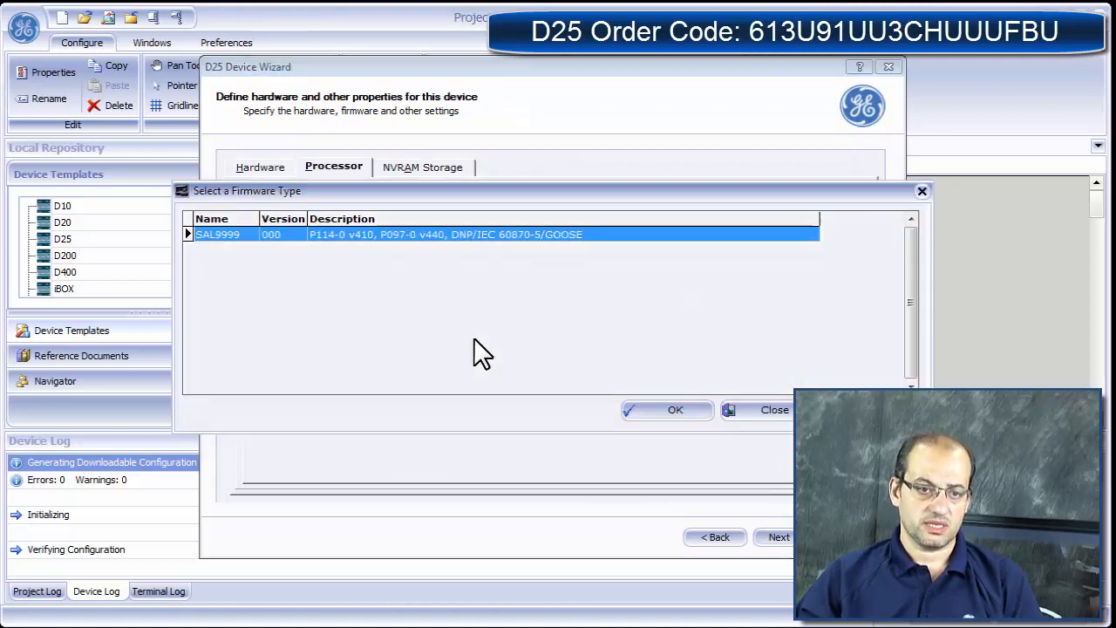
left_click(655, 411)
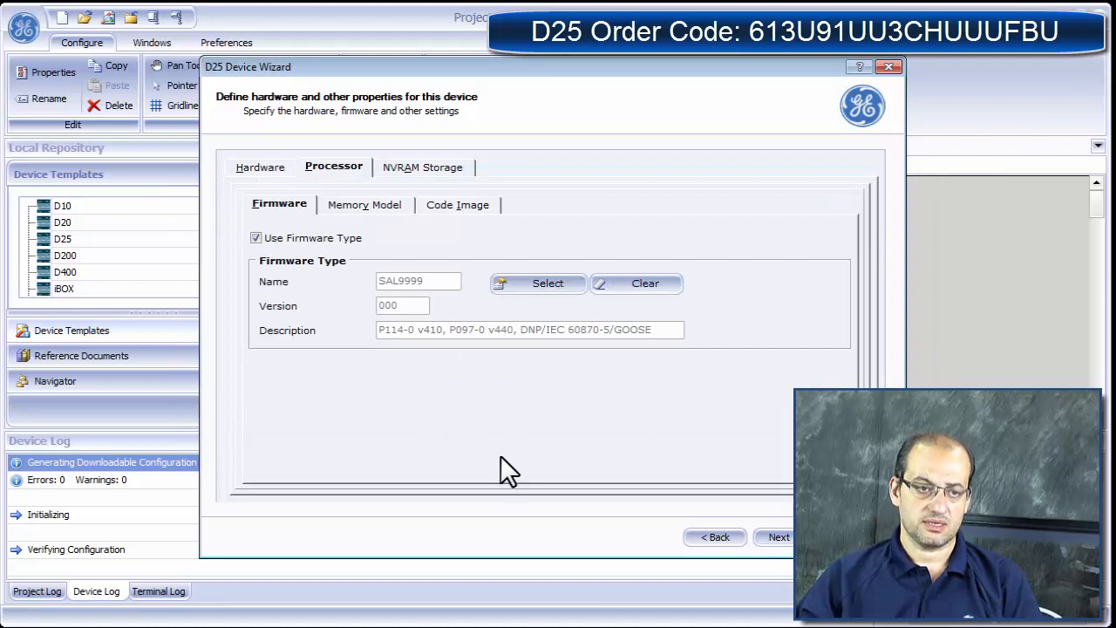
Step: Set the hardware package to 6: 19" rack 5U, 2M flash, LCD display, CE compliant, XCOM to 3: 10BaseFL and memory expansion to 3: 4MB + 16MB of DFR Storage
left_click(266, 167)
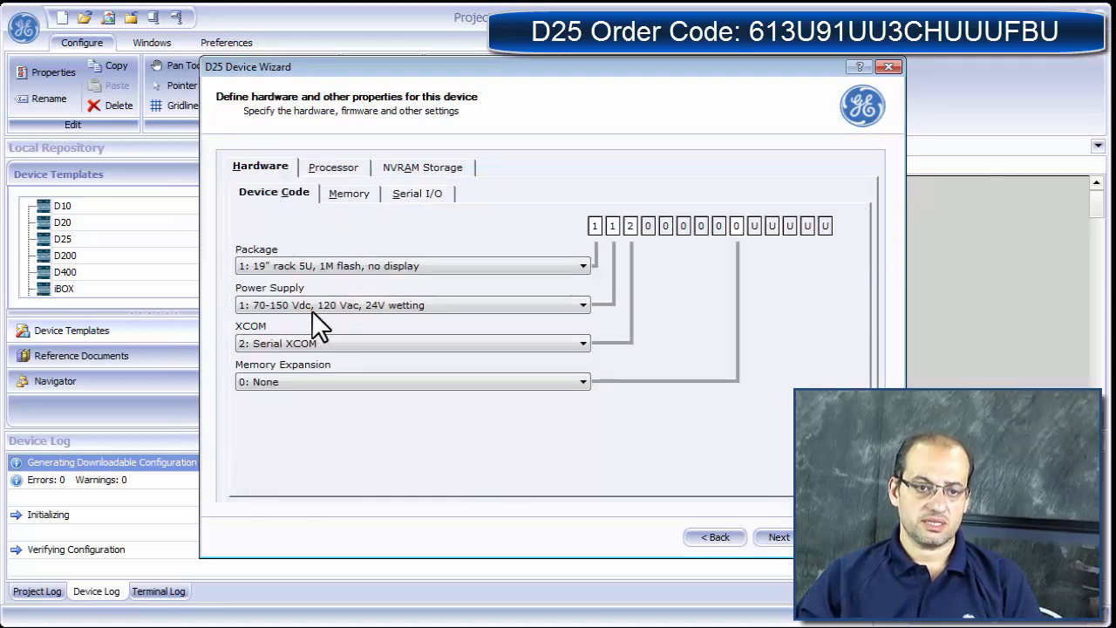
left_click(586, 266)
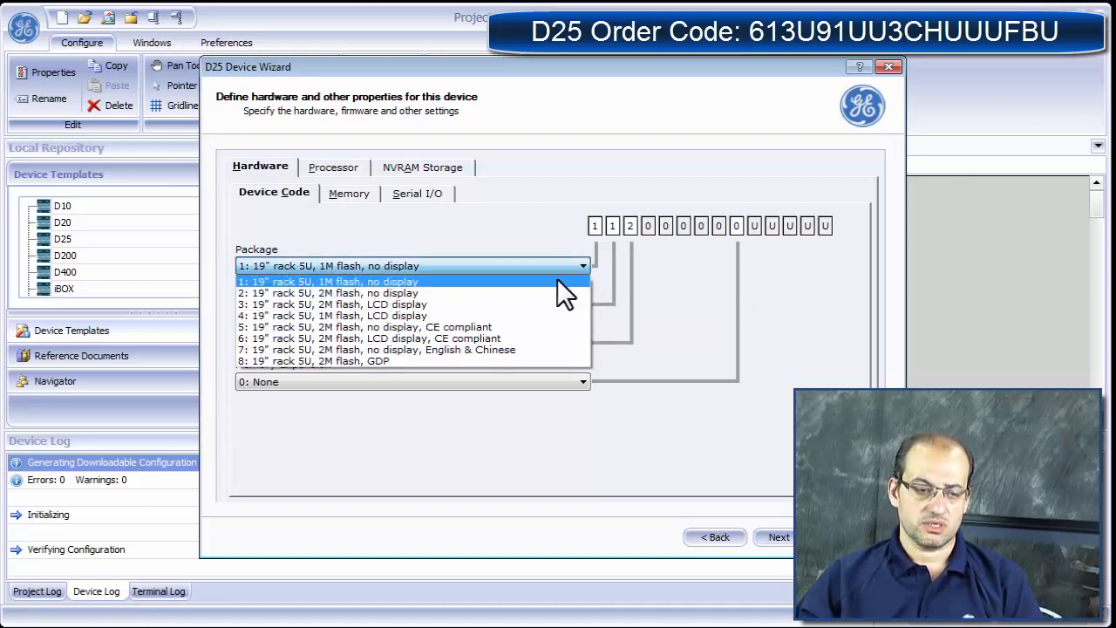
left_click(485, 339)
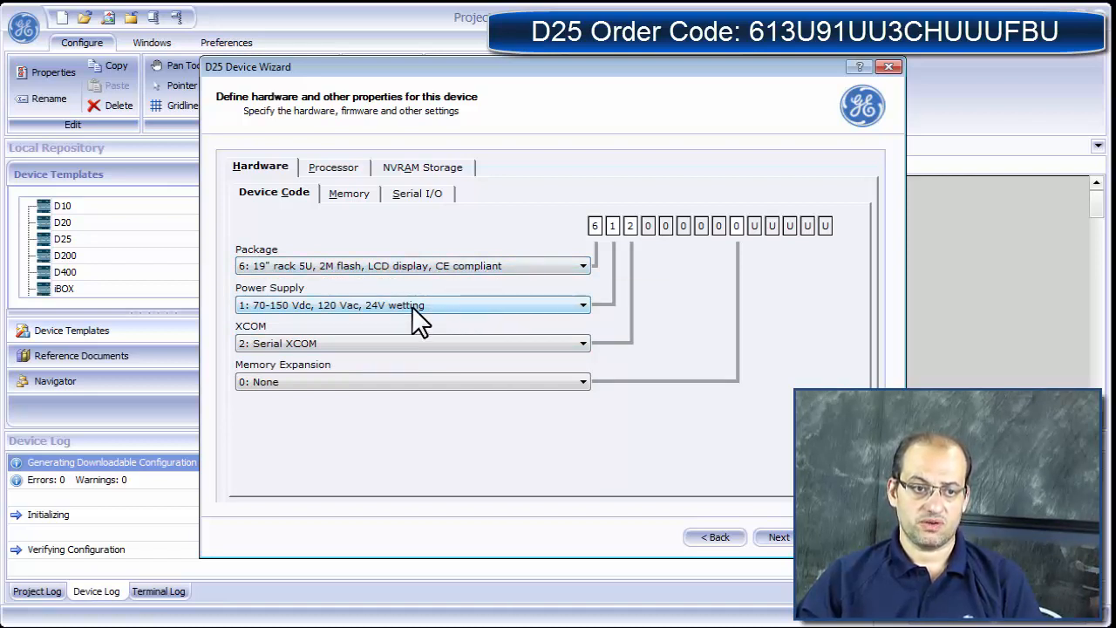
left_click(366, 342)
left_click(331, 393)
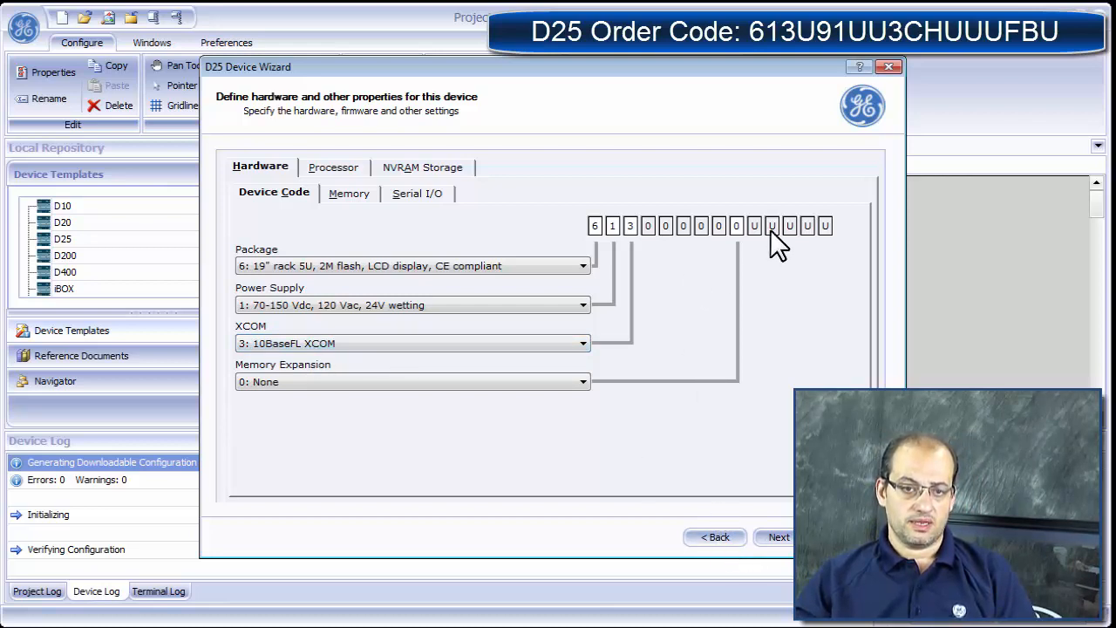
left_click(533, 381)
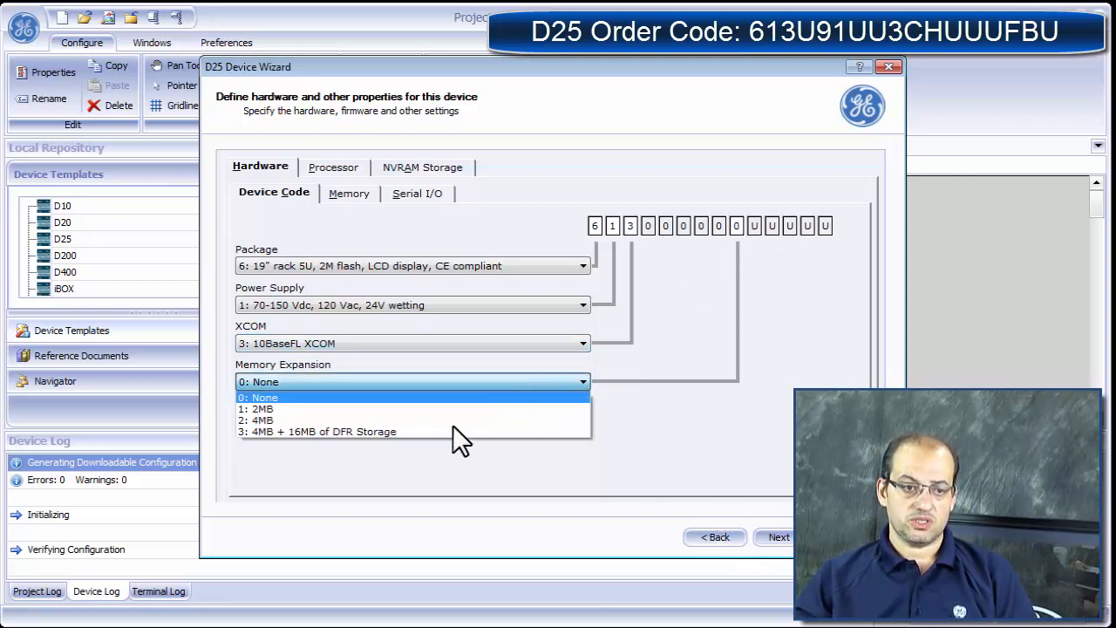
left_click(452, 431)
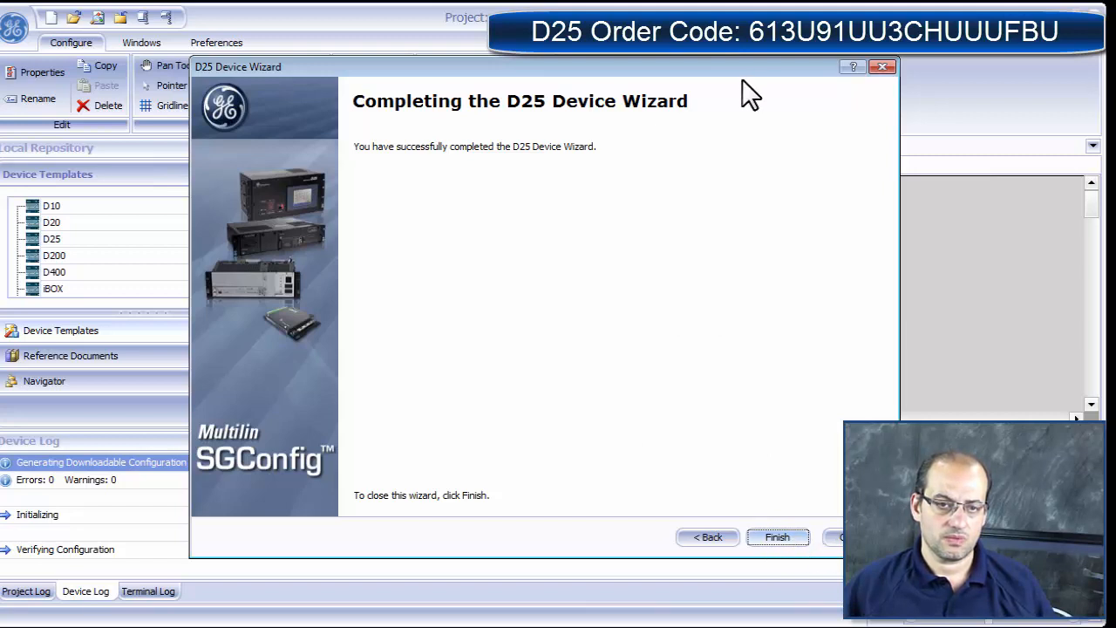
Step: Complete the D25 device wizard and select the new D25_WEB device on the Main Page
left_click(776, 537)
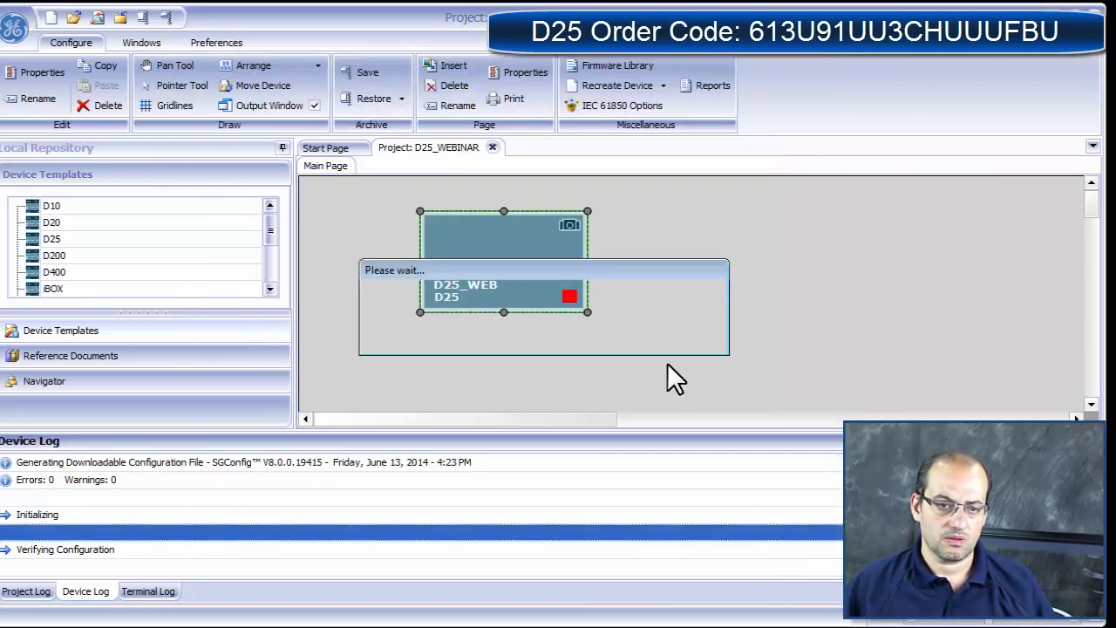
left_click(517, 278)
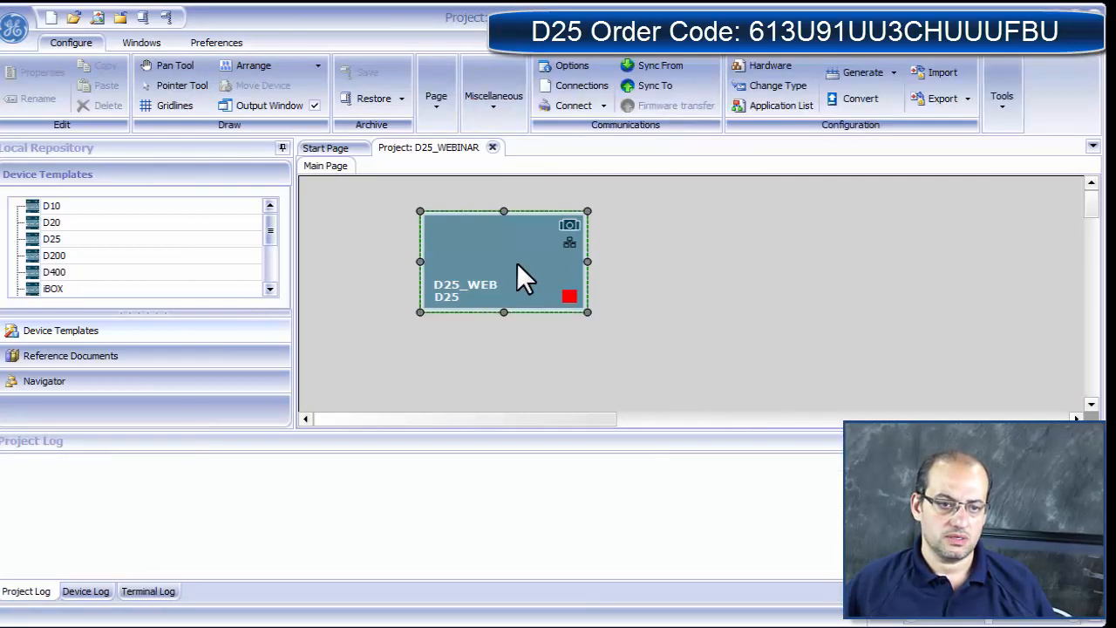
left_click(490, 222)
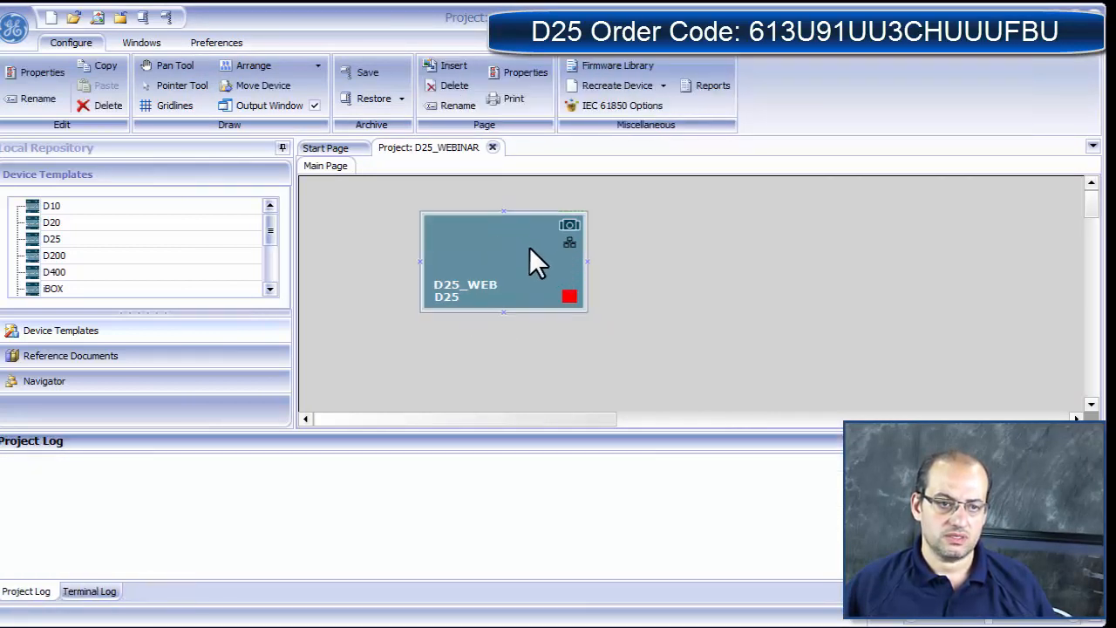
left_click(517, 244)
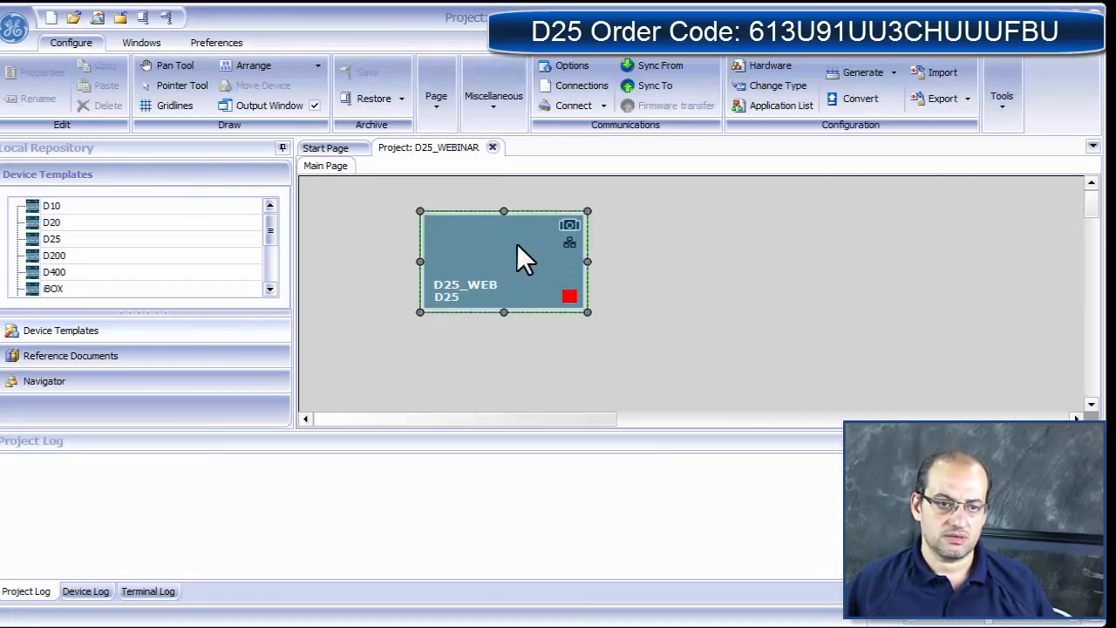
Step: Assign the D25 picture from the gallery as the D25_WEB device image and shift the device symbol slightly up and left on the page
left_click(568, 223)
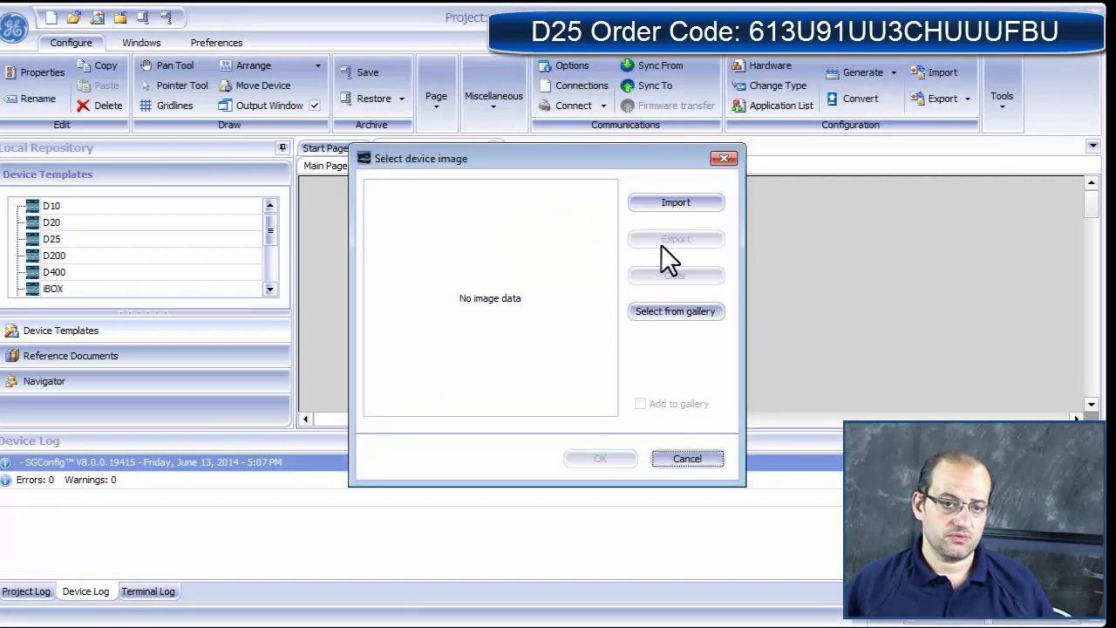
left_click(679, 202)
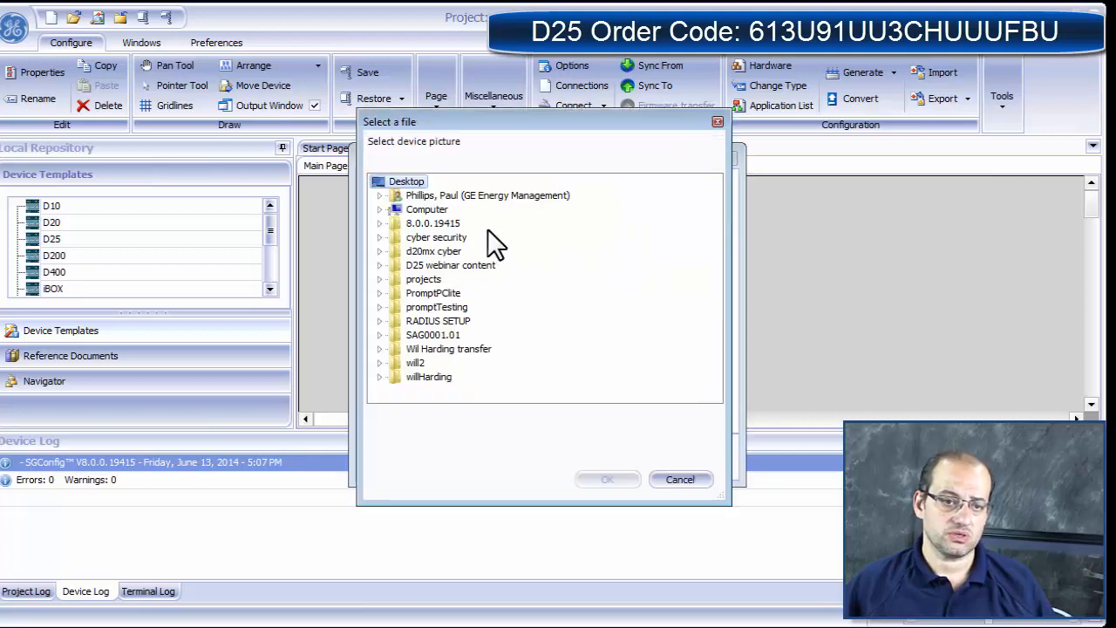
left_click(679, 480)
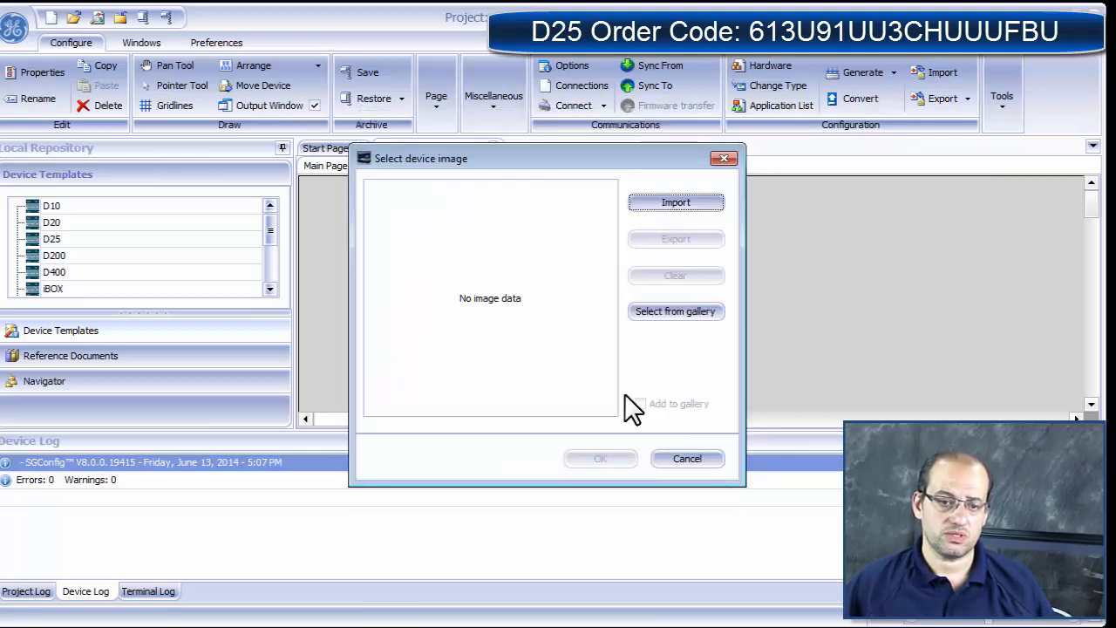
left_click(697, 322)
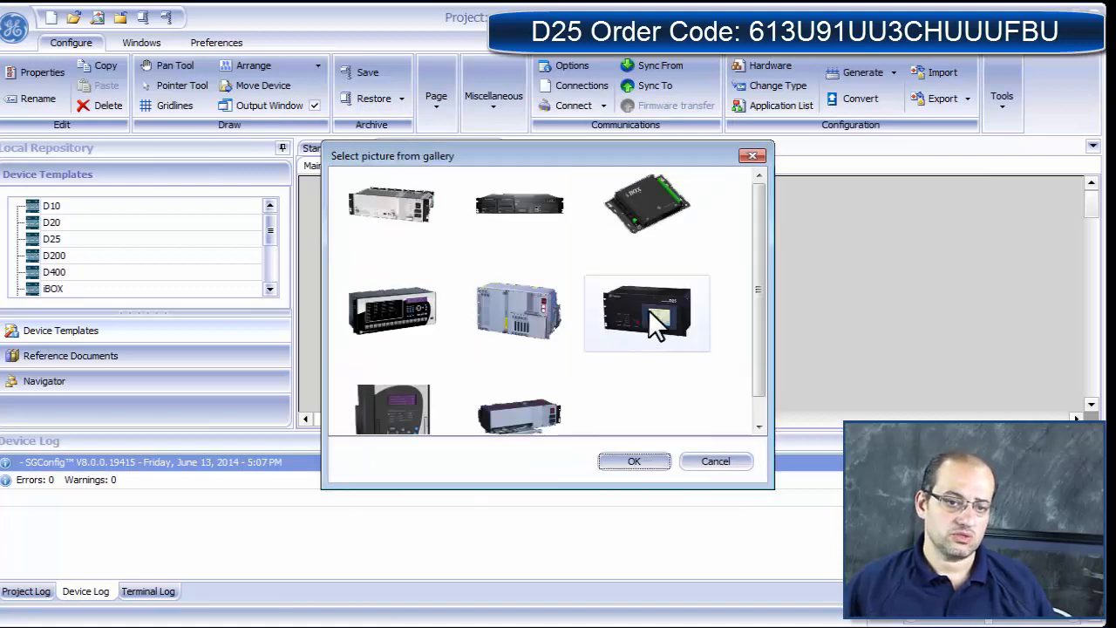
left_click(660, 325)
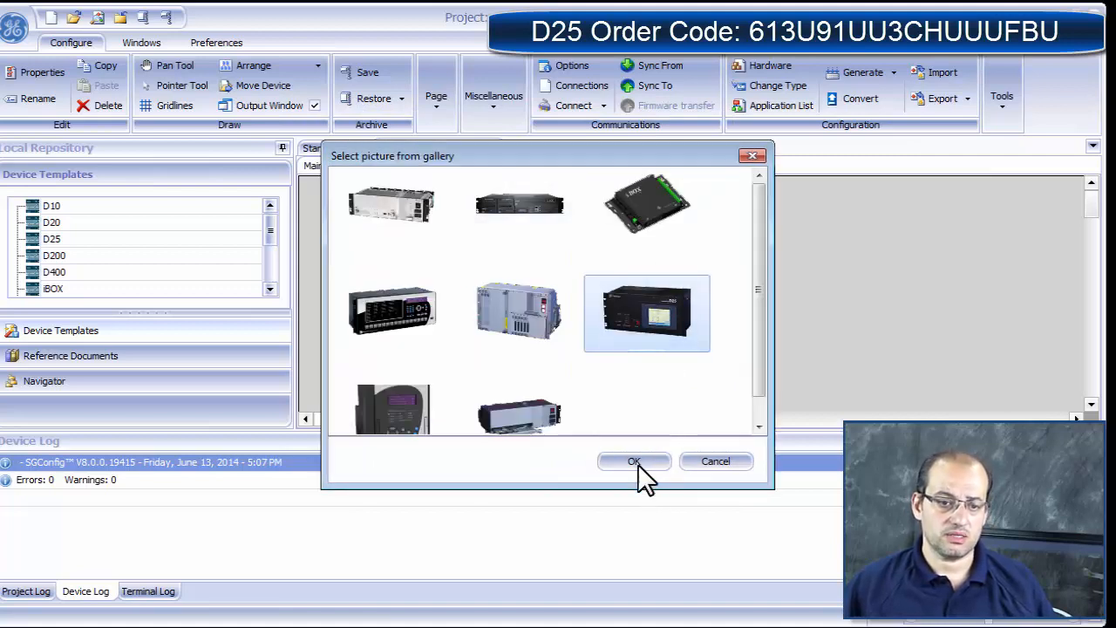
left_click(643, 460)
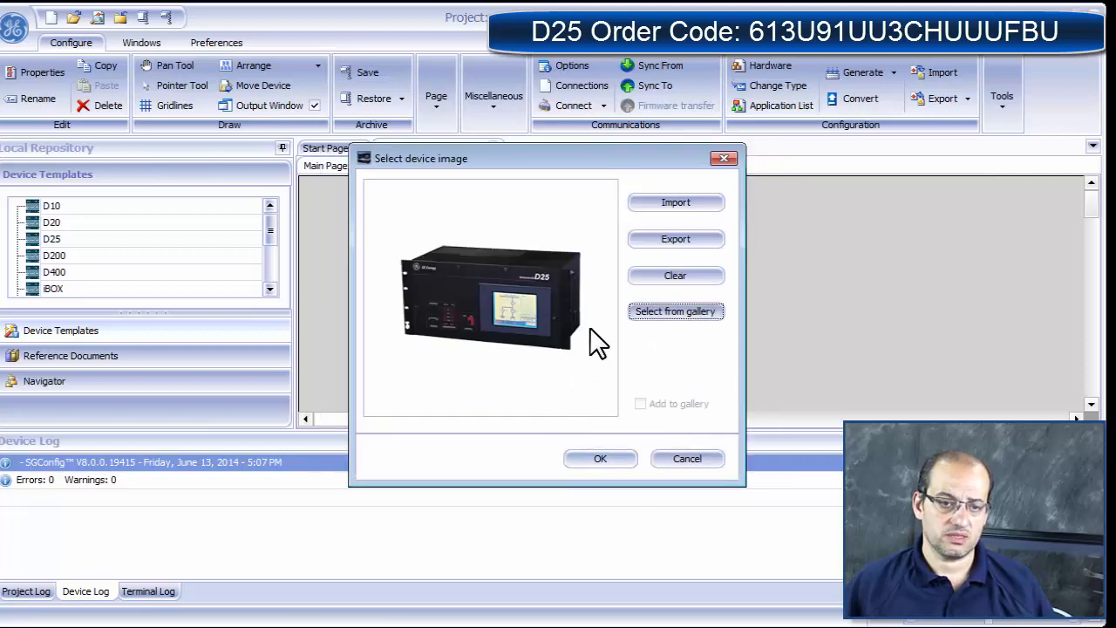
left_click(609, 457)
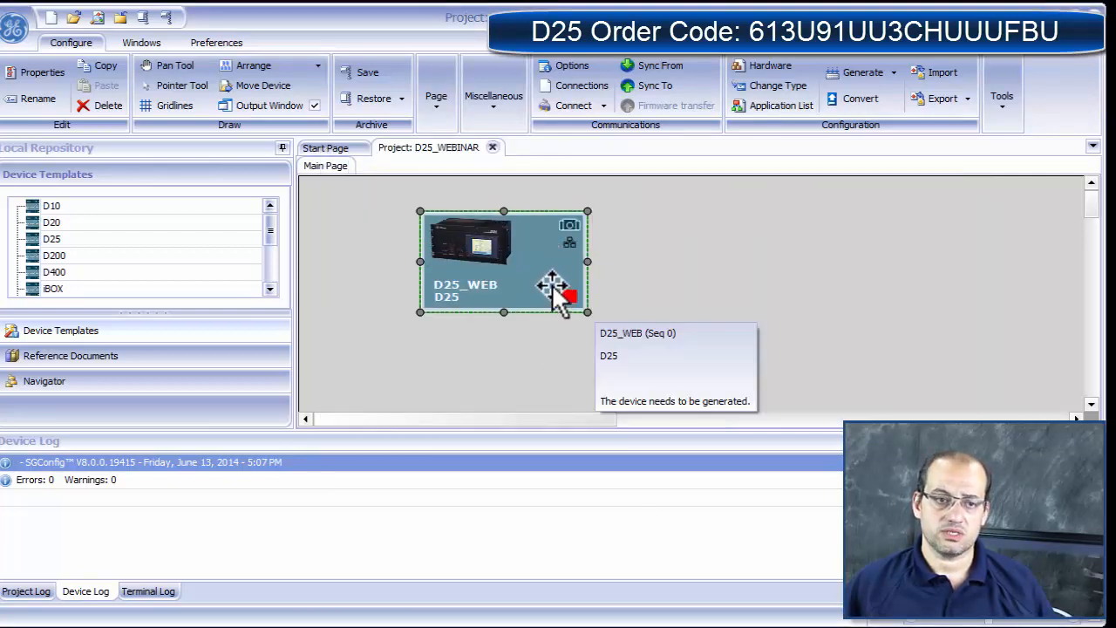
left_click_drag(558, 290, 524, 282)
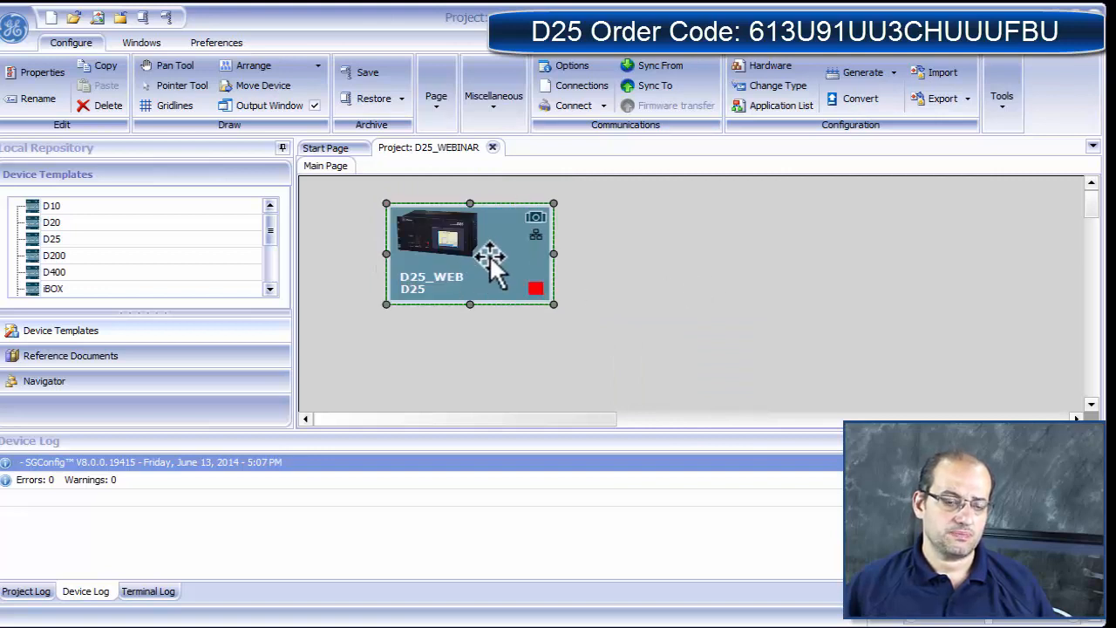
Step: Check the device image option in the Global System Preferences
left_click(212, 43)
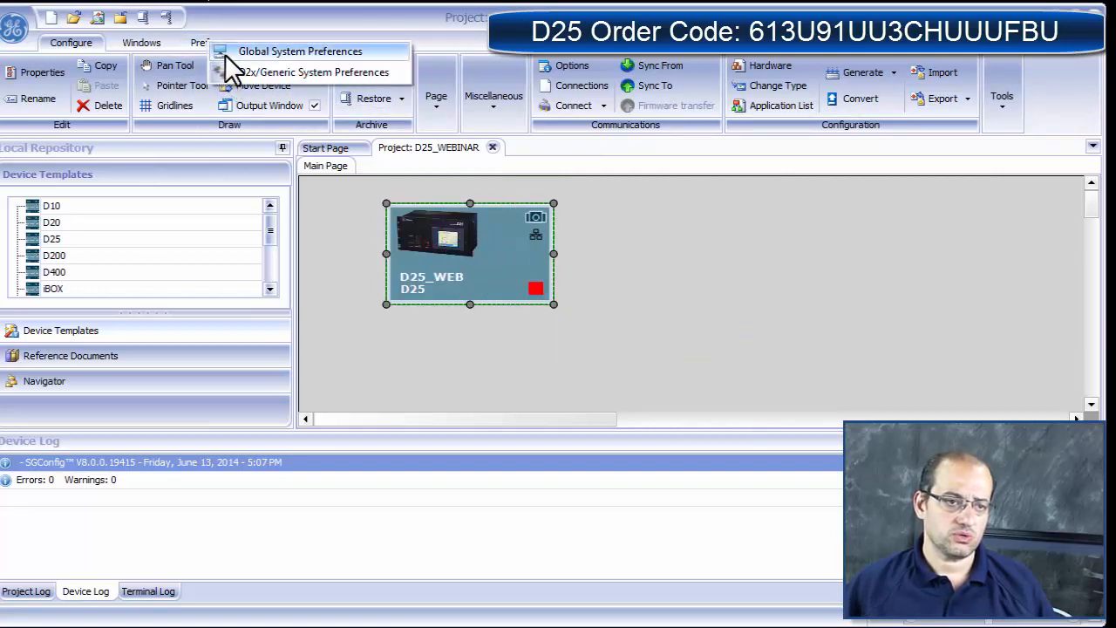
left_click(229, 52)
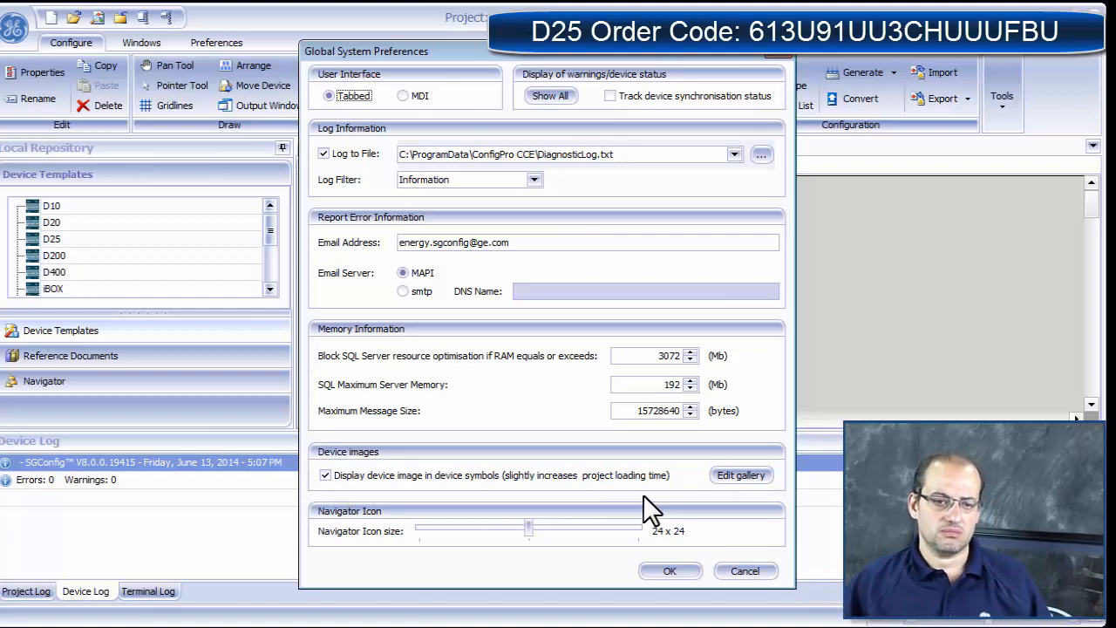
left_click(668, 570)
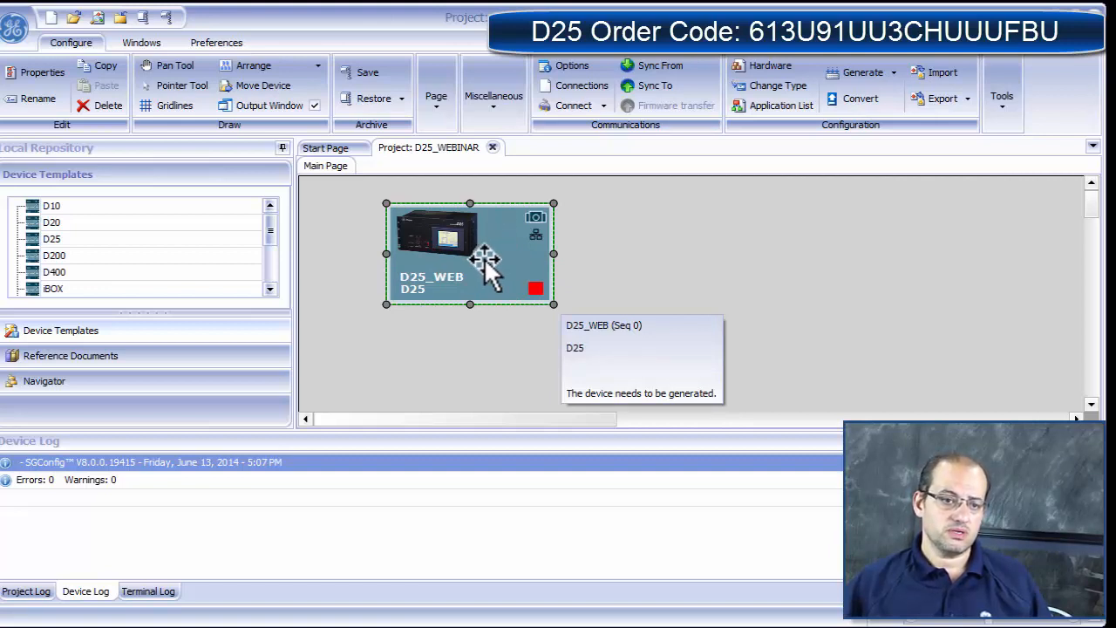
Step: Examine the D25_WEB device's application list, briefly including the disabled applications, and review the enabled client and supporting applications
double_click(484, 259)
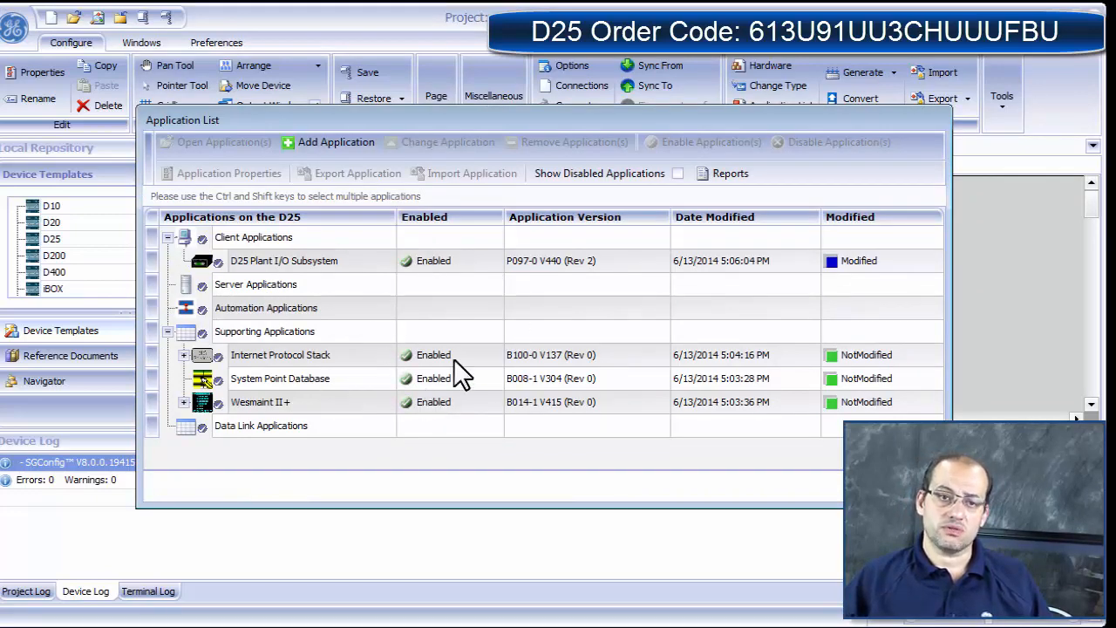
left_click(678, 173)
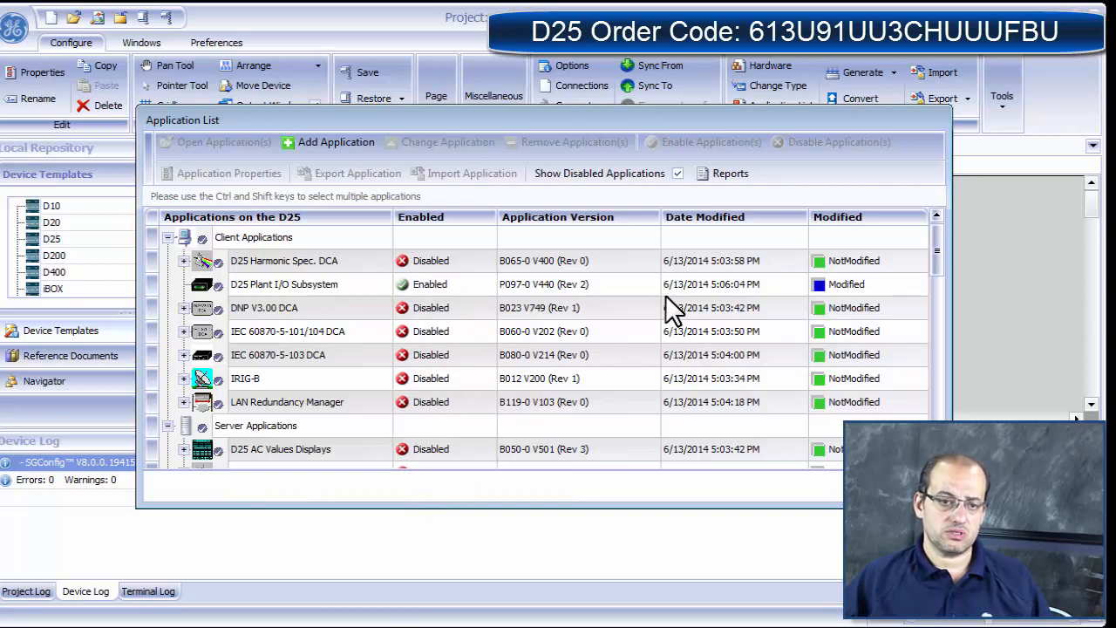
left_click(678, 174)
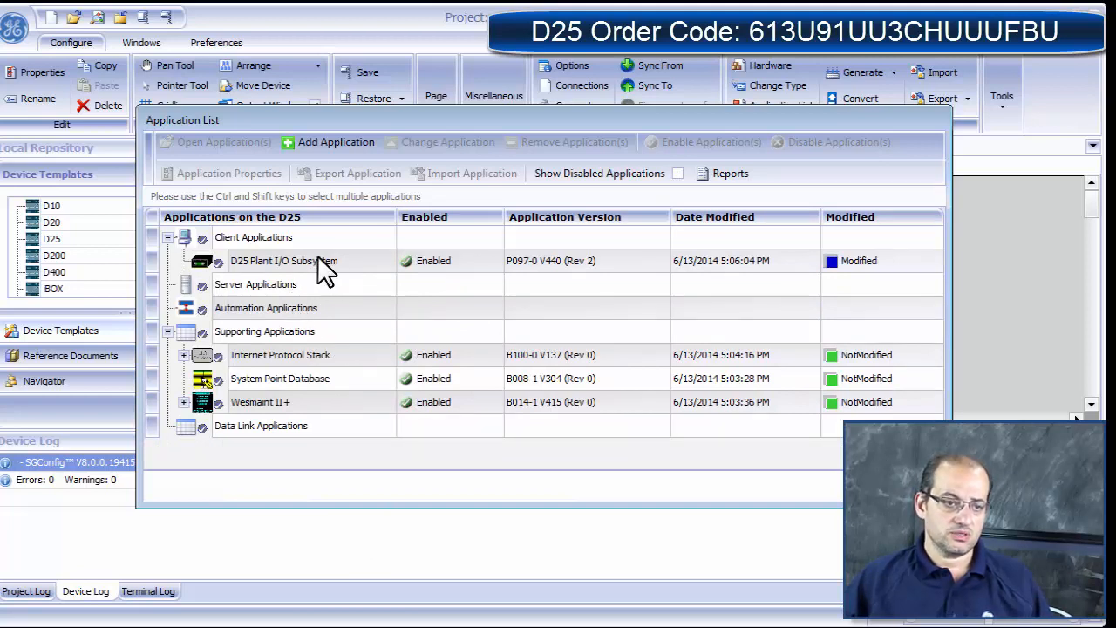
mouse_move(318, 259)
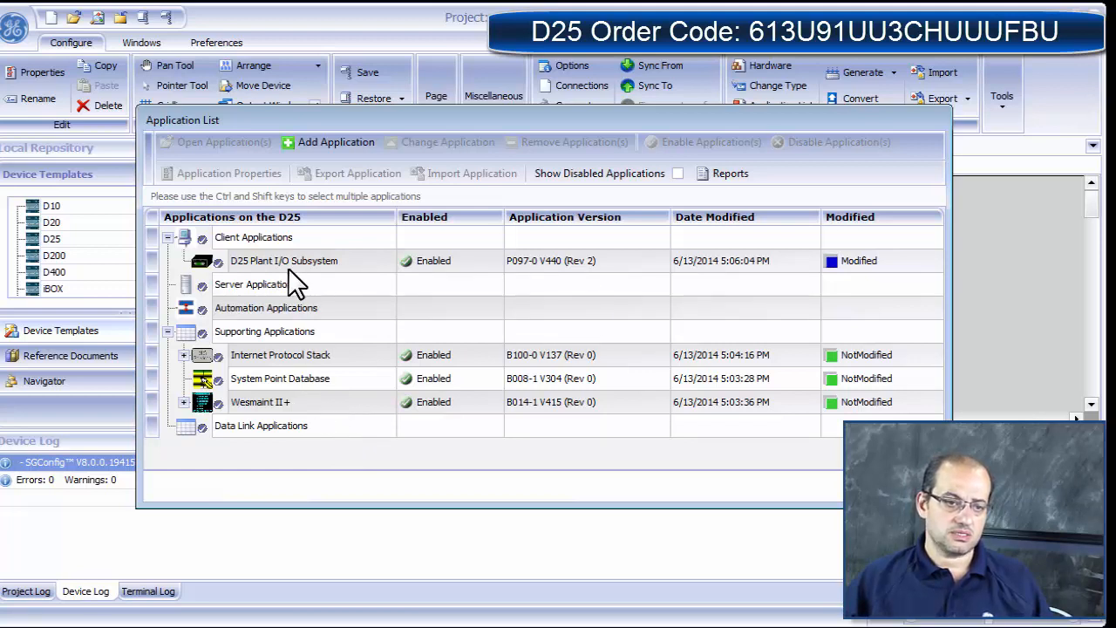
mouse_move(288, 267)
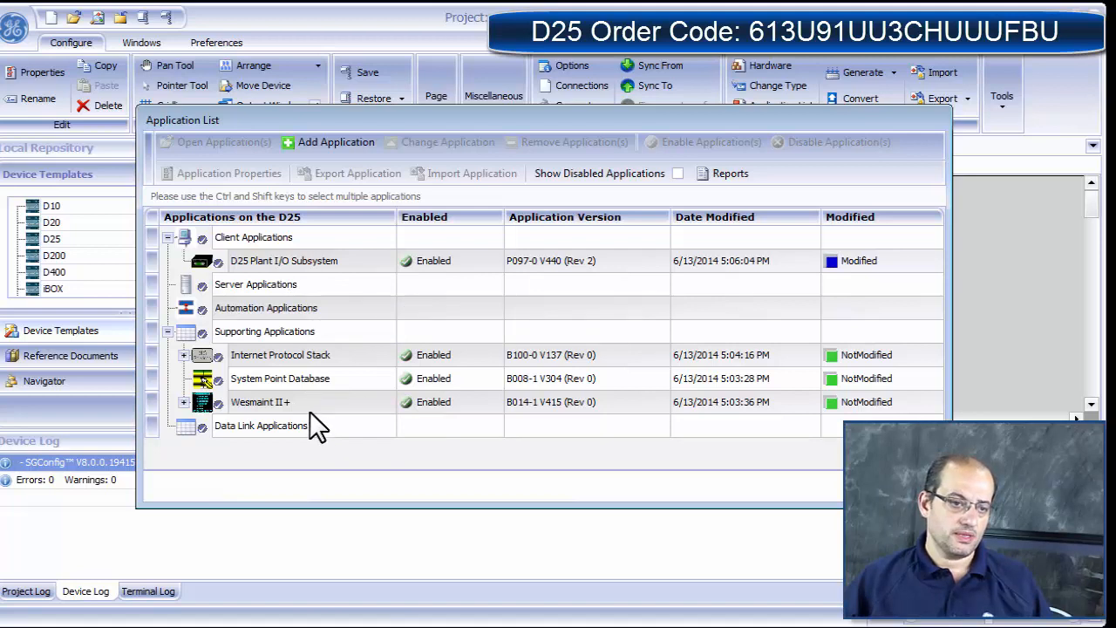
mouse_move(284, 407)
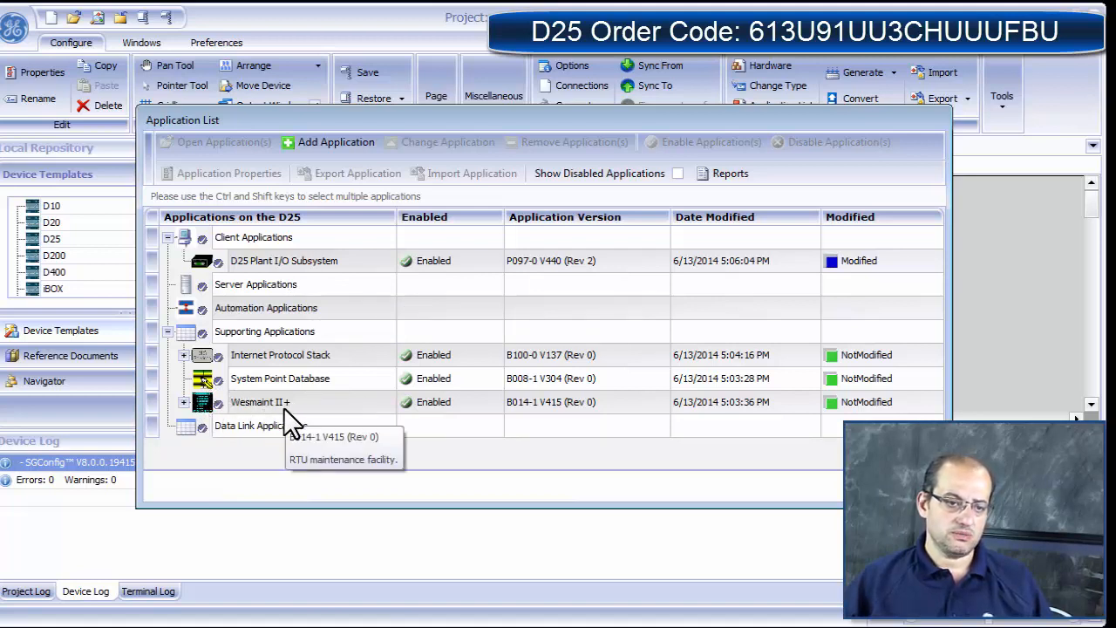
mouse_move(250, 387)
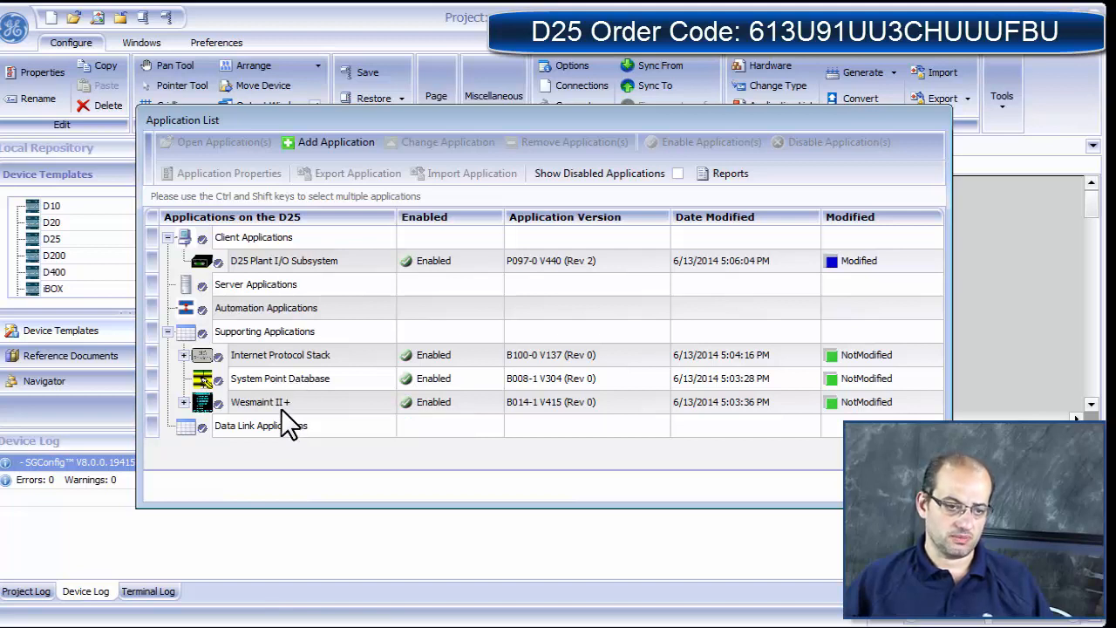
Step: Open the Wesmaint II+ application and examine its Port Configuration table through to the Display Type and Task Name columns
left_click(288, 409)
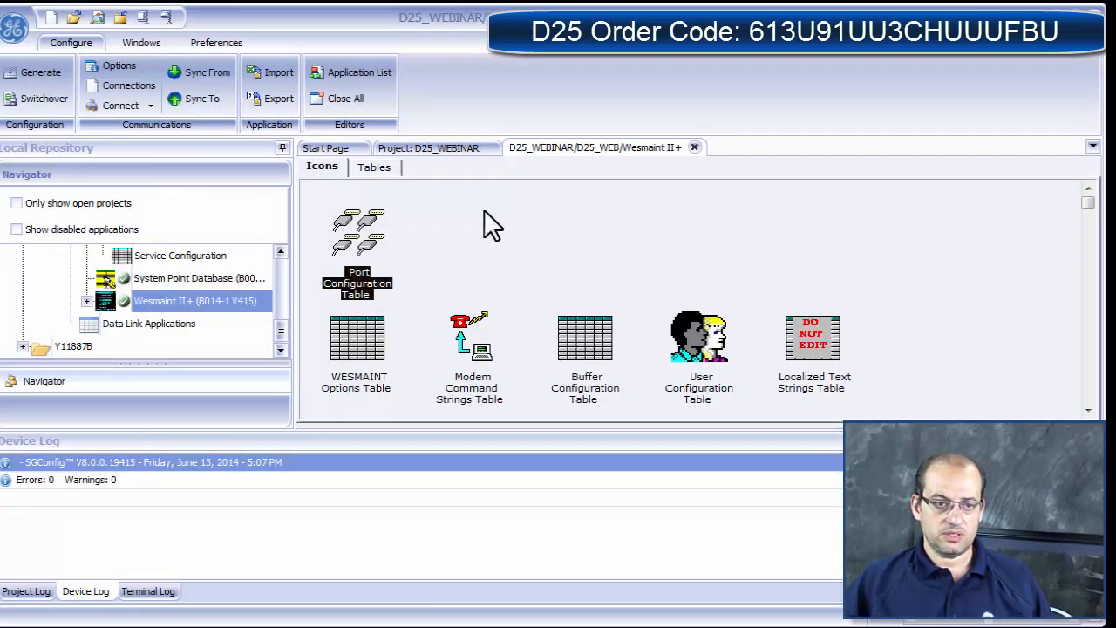
left_click(374, 167)
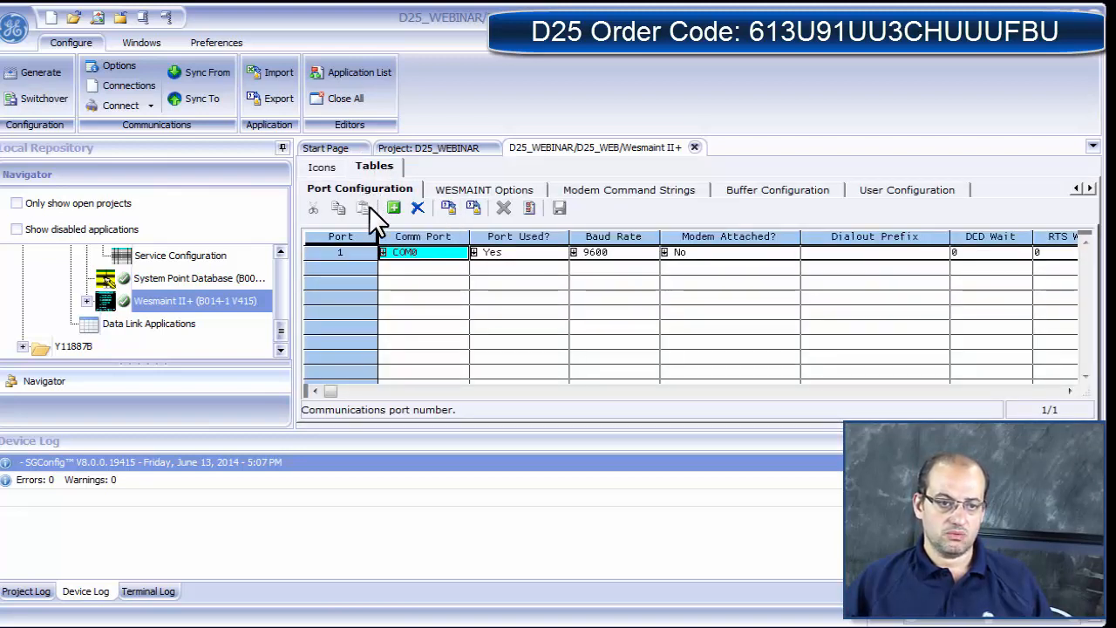
left_click(1046, 393)
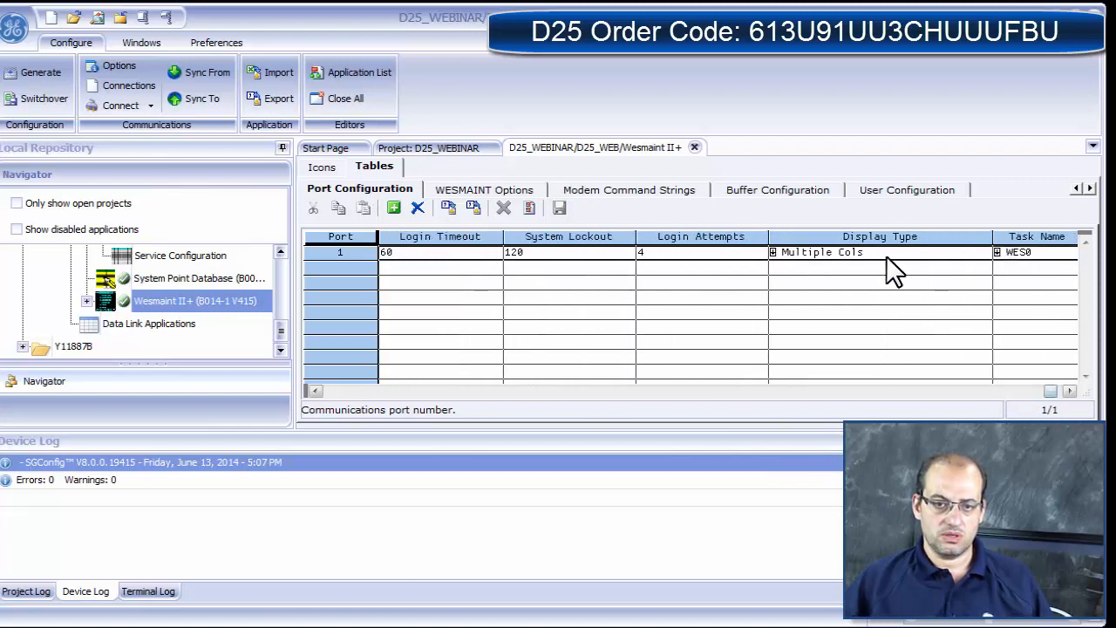
Step: Set the Display Type of port 1 in the Port Configuration table to Single Col w/Desc
left_click(883, 253)
left_click(880, 251)
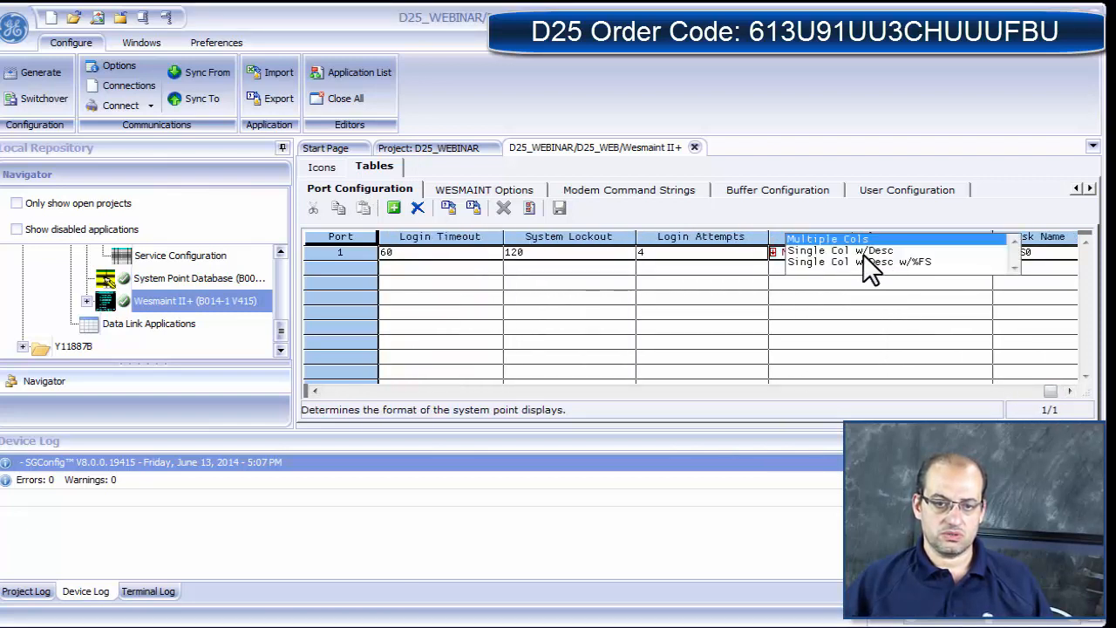
left_click(863, 252)
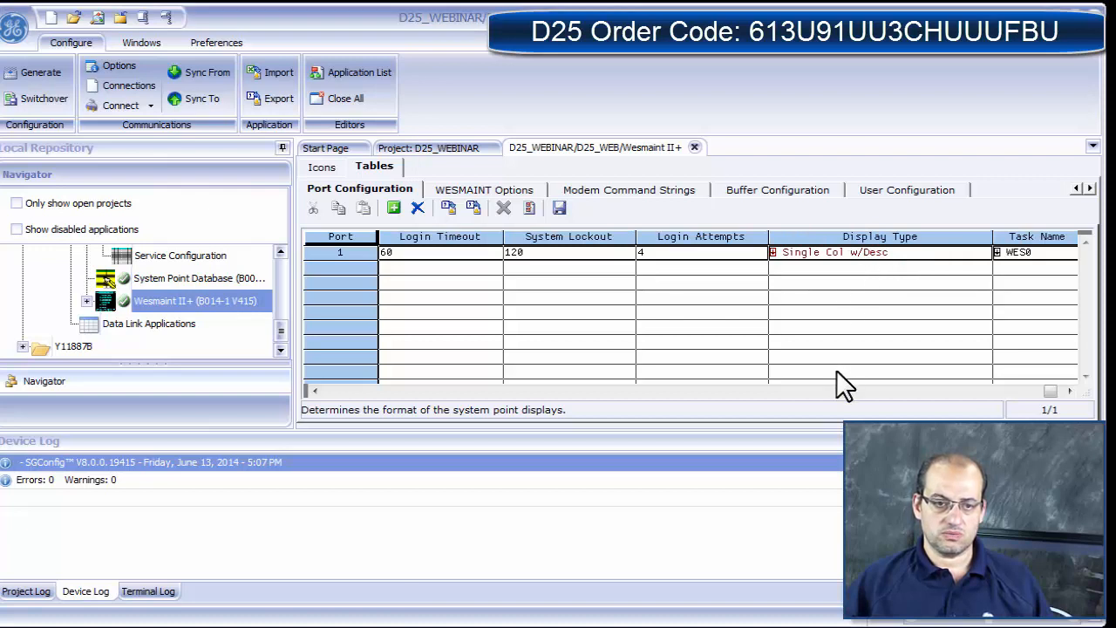
Step: Set both the SOE Buffer Size and the COS Buffer Size to 100 in the Wesmaint II+ Buffer Configuration table
left_click(444, 189)
left_click(680, 194)
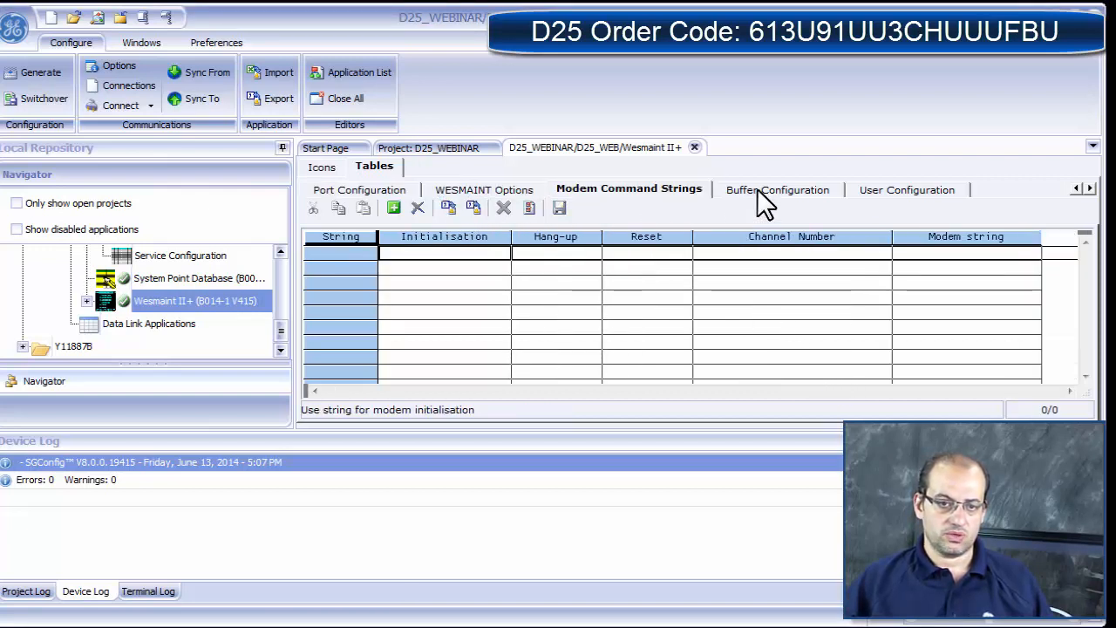
left_click(763, 191)
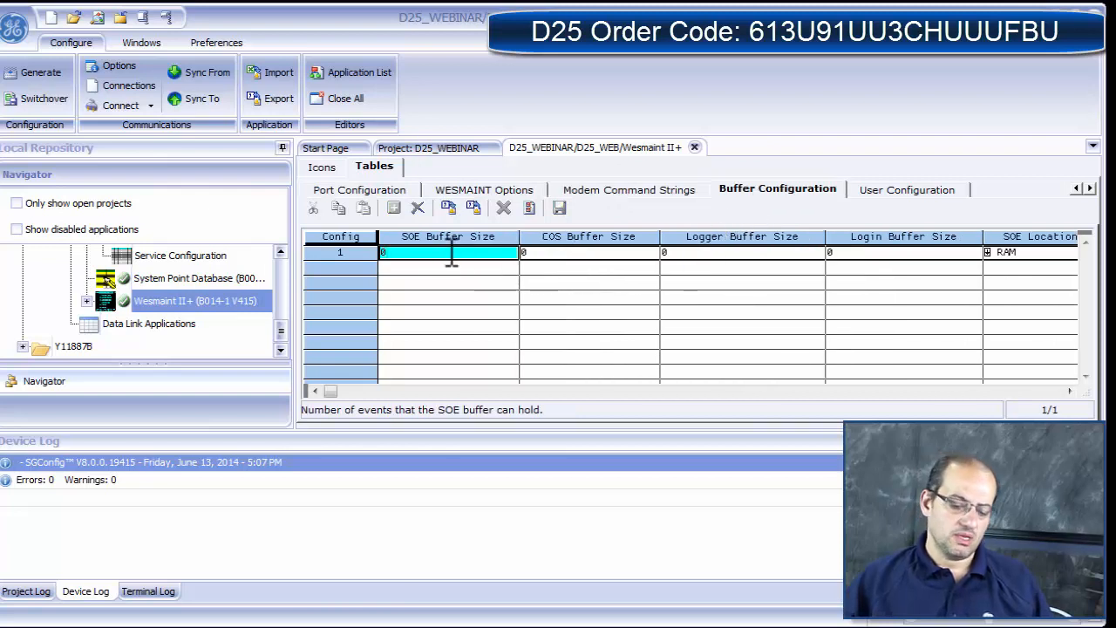
key("BackSpace")
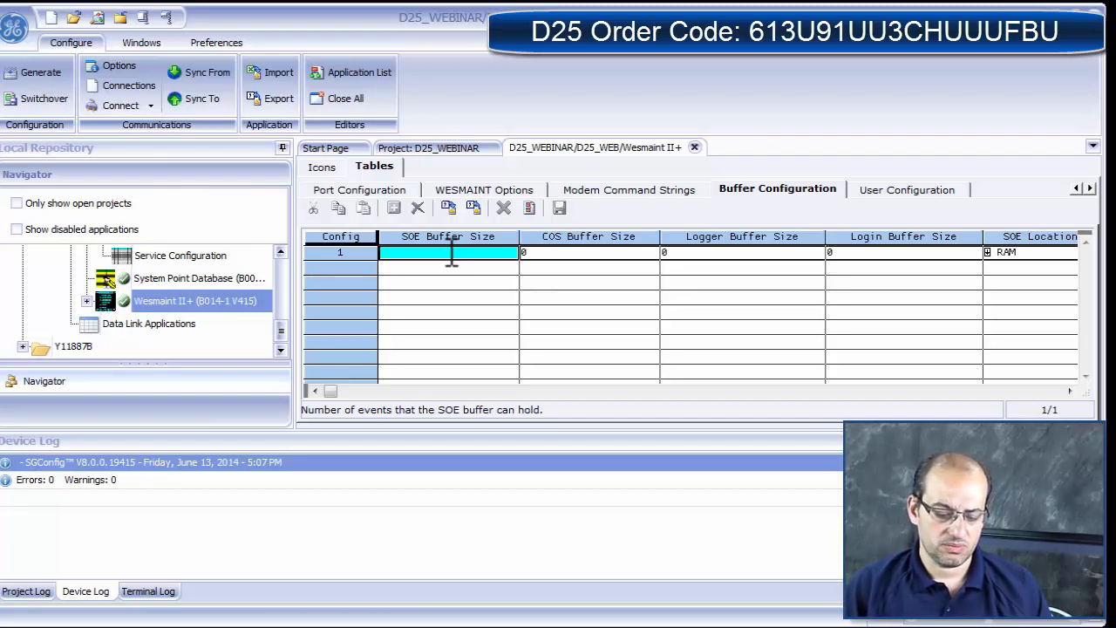
type("100")
key("Tab")
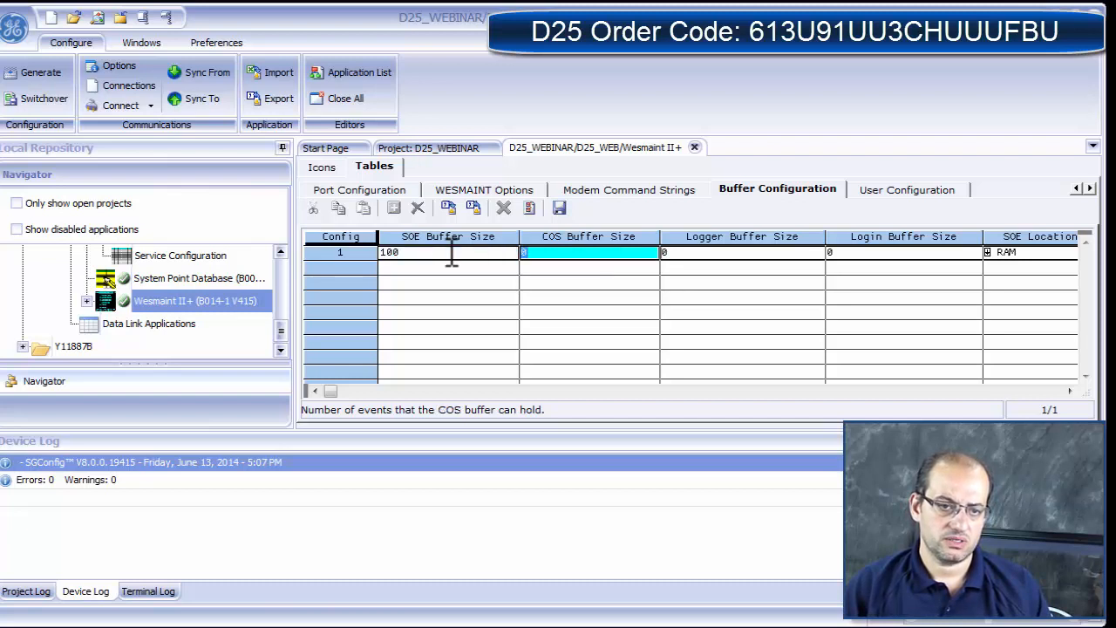
type("100")
key("Tab")
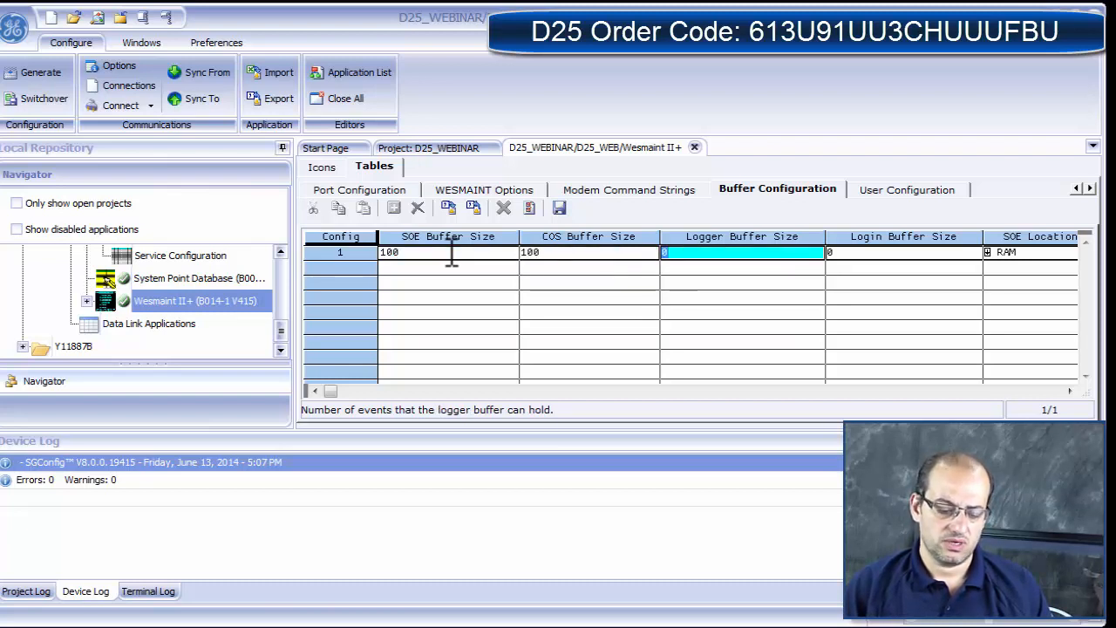
Step: Set the Logger Buffer Size to 40 and the Login Buffer Size to 20, and store the SOE buffer in NVRAM
type("40")
key("Tab")
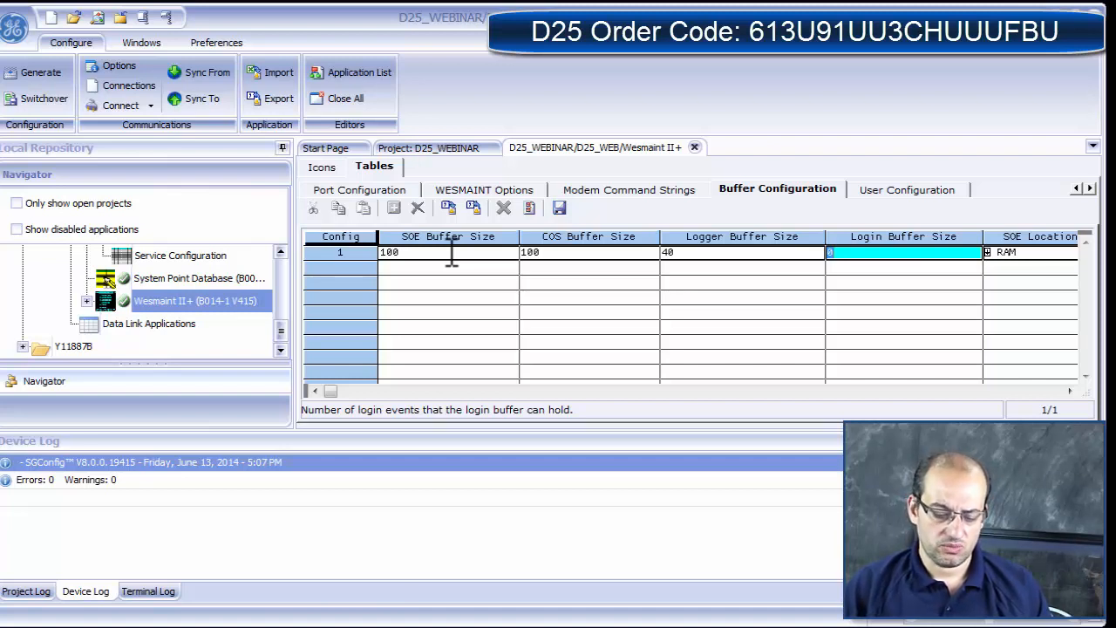
type("20")
key("Tab")
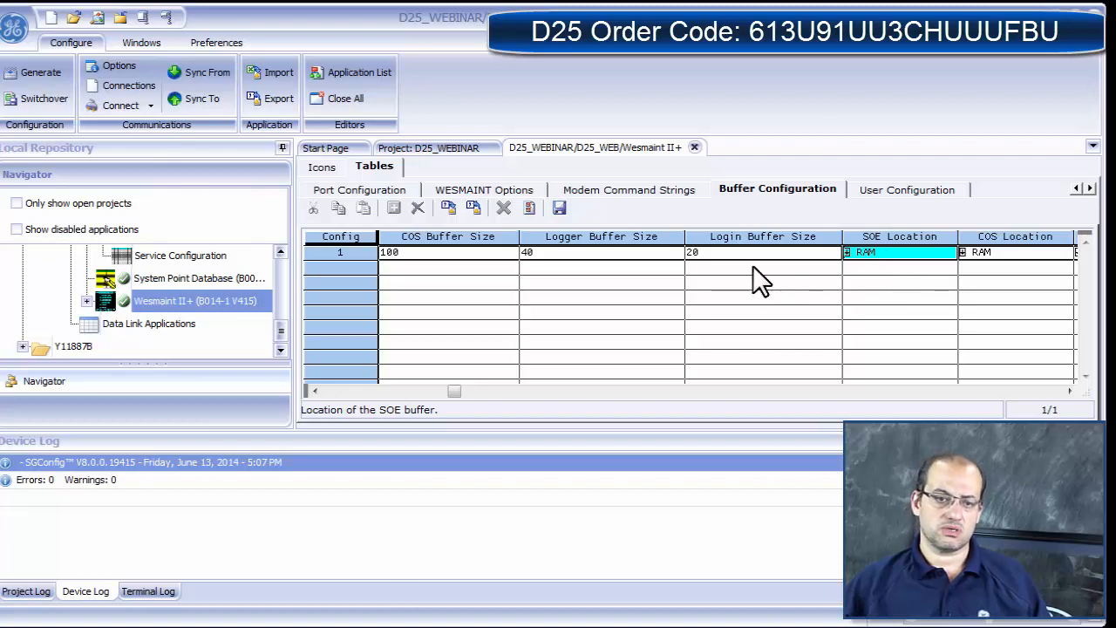
left_click(883, 252)
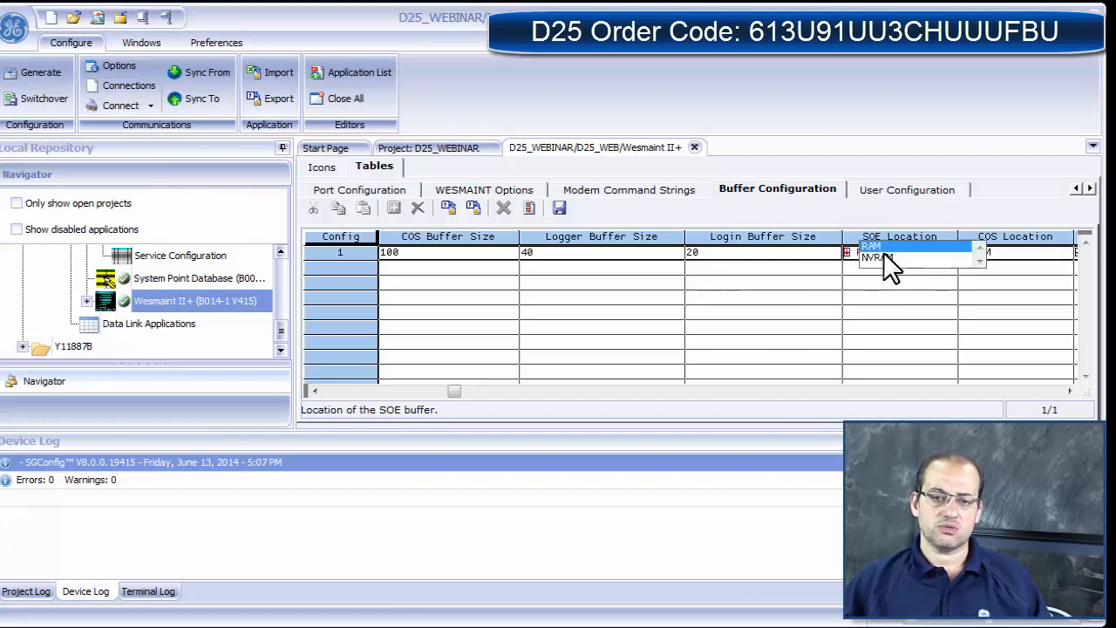
left_click(871, 265)
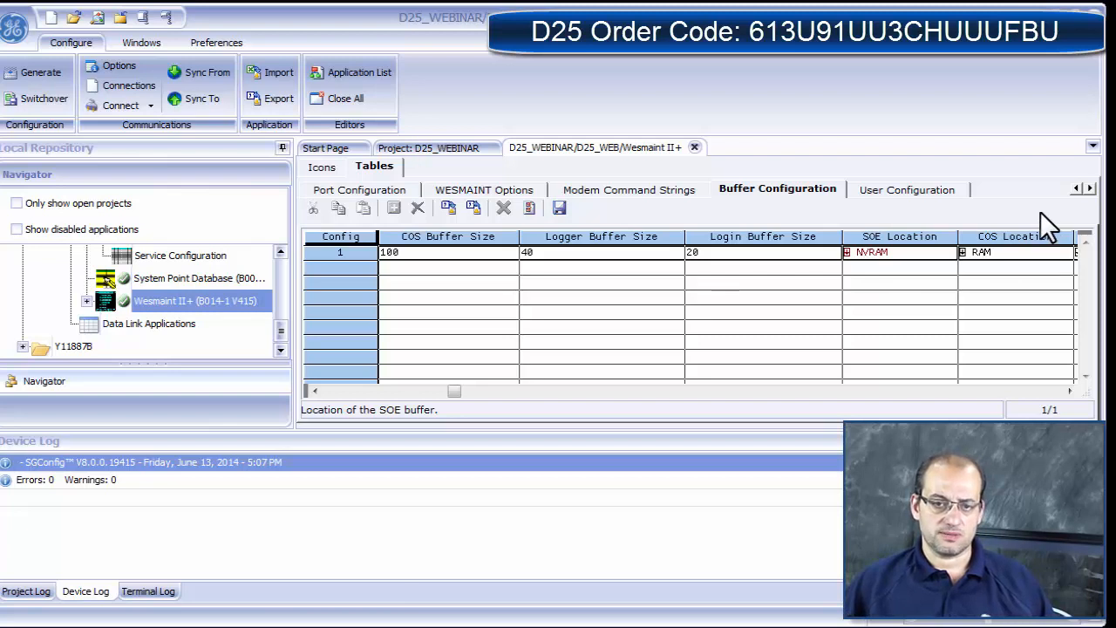
Step: In the User Configuration table, set the first Application Number in user 1's Application Control access flags to -1
left_click(1089, 189)
left_click(1089, 188)
left_click(698, 189)
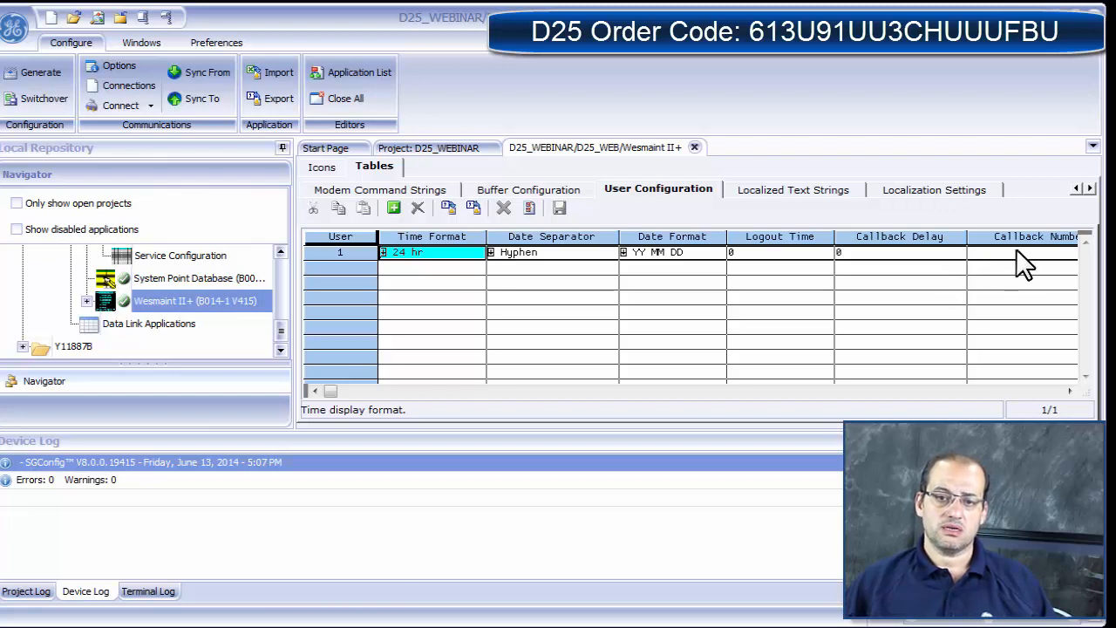
left_click(1069, 391)
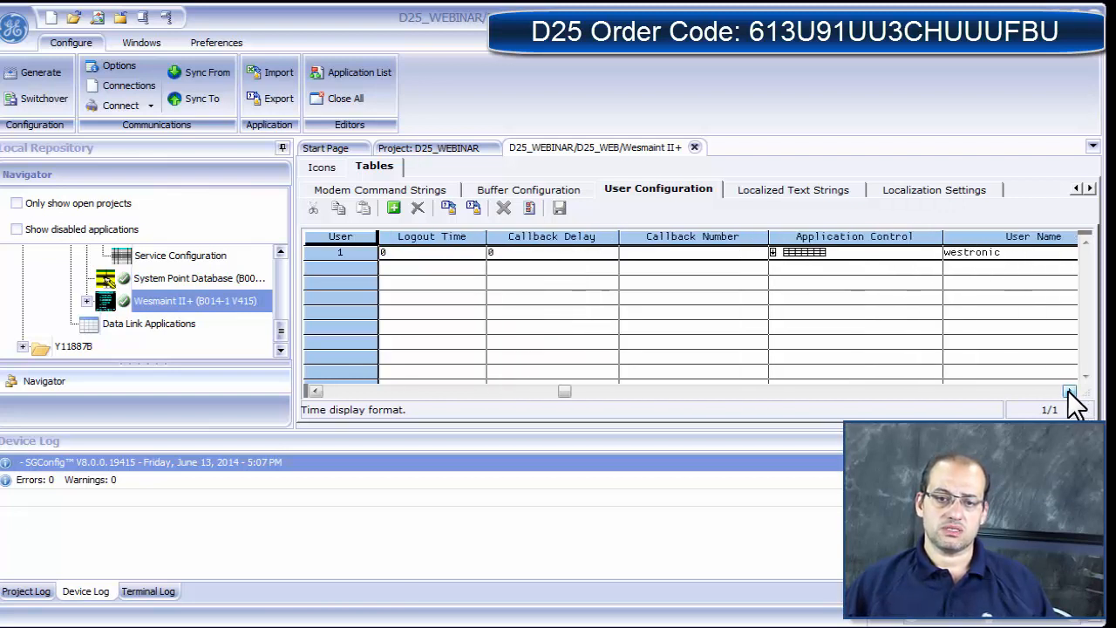
left_click(1069, 391)
double_click(736, 253)
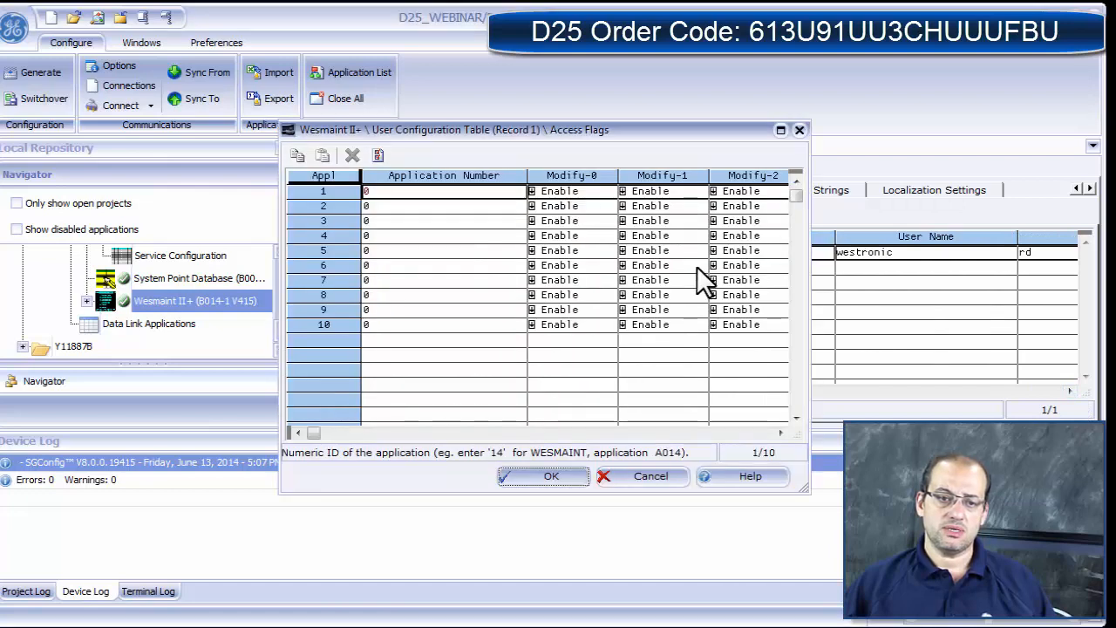
left_click(385, 192)
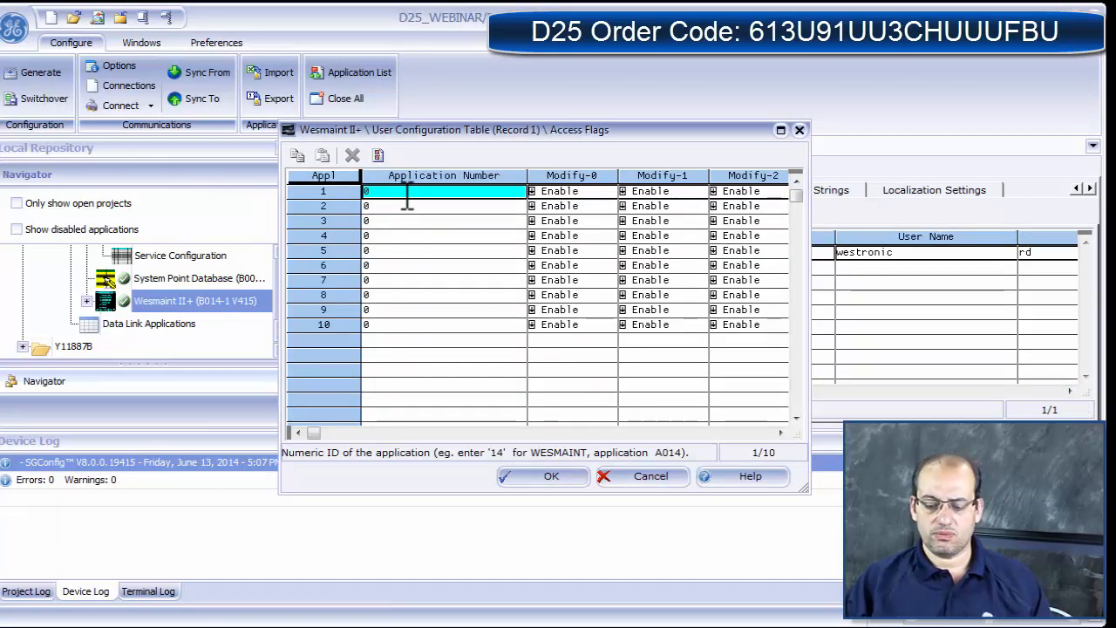
type("1")
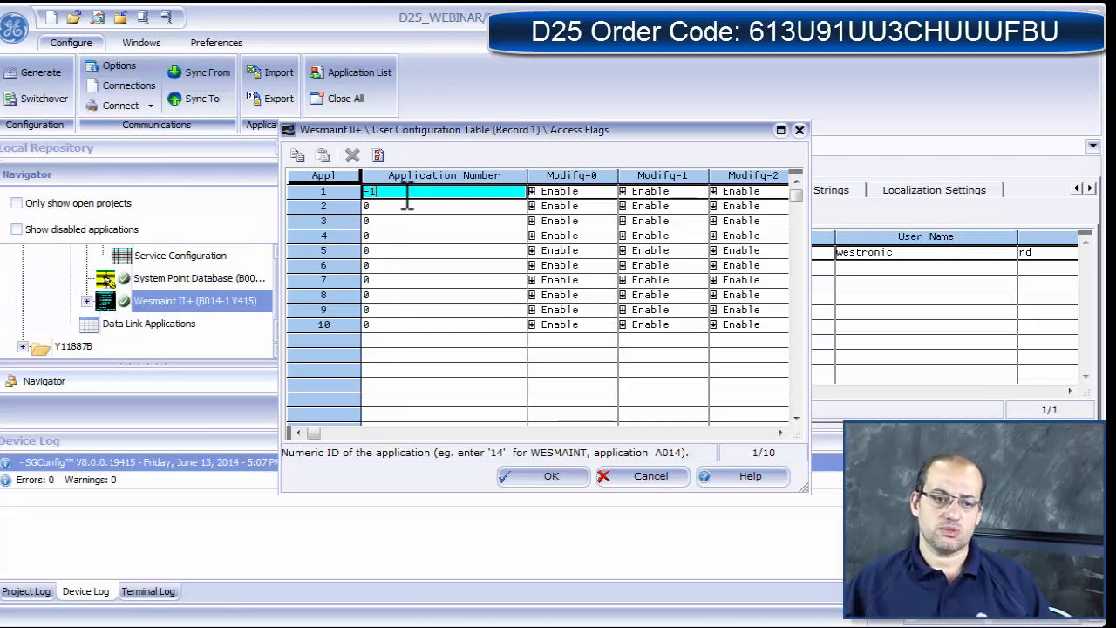
left_click(523, 477)
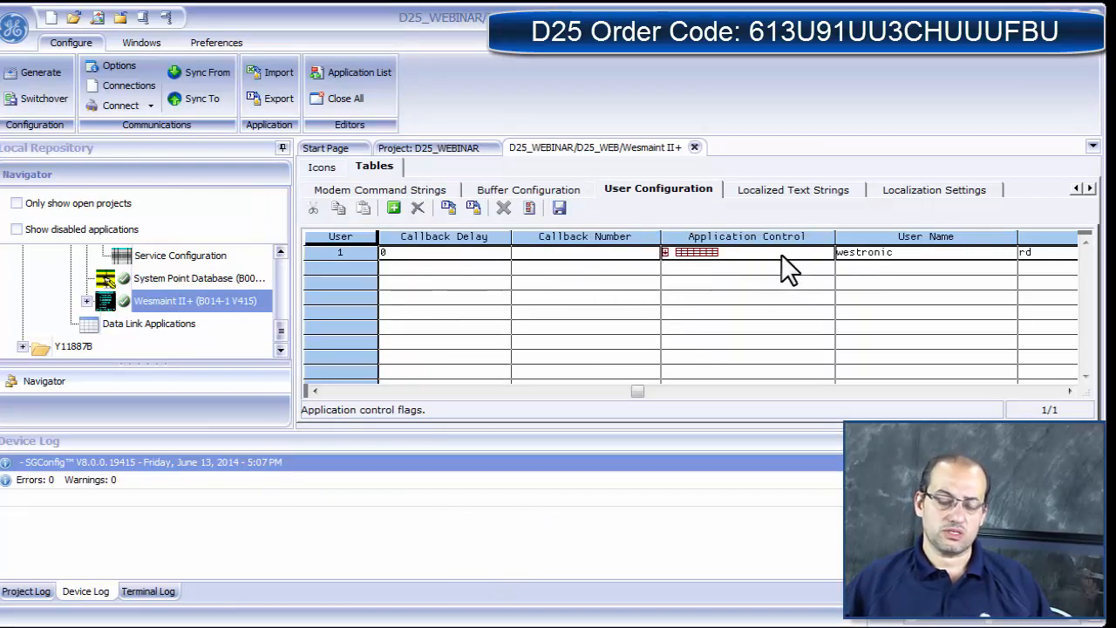
Step: Check user 1's login name and password fields and enter the user's welcome message "Welcome to our d25 webinar."
left_click(917, 251)
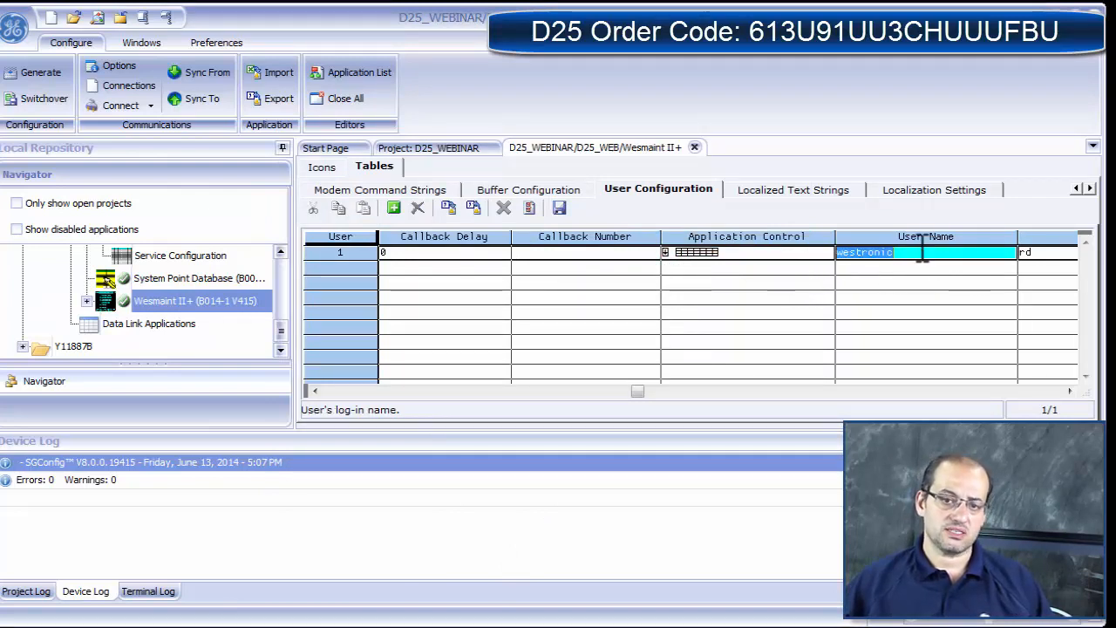
left_click(1047, 249)
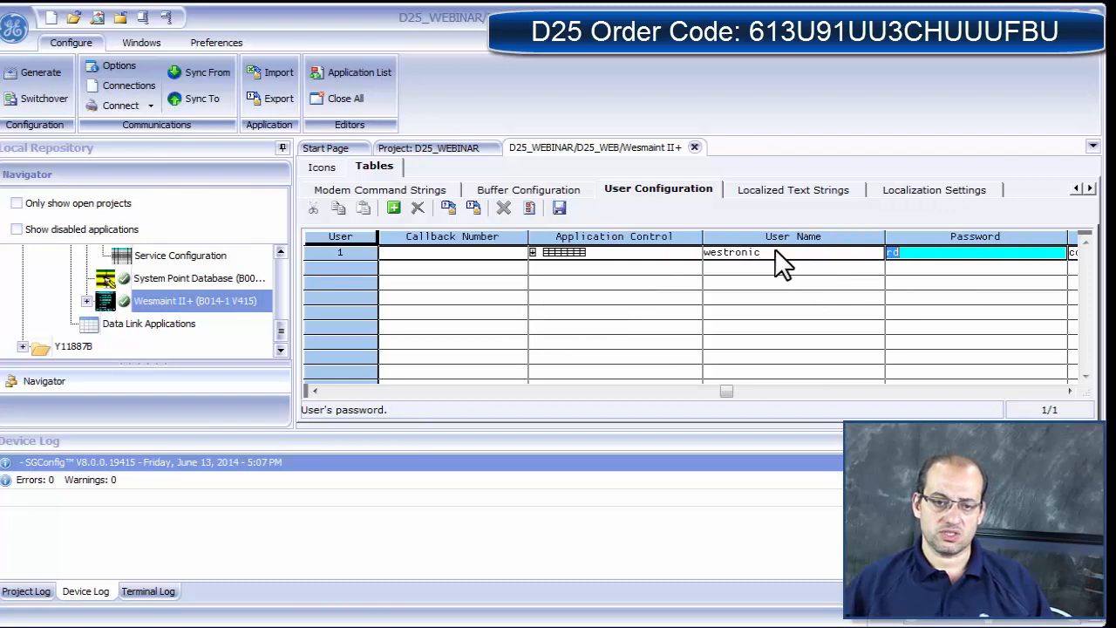
left_click(774, 253)
left_click(938, 252)
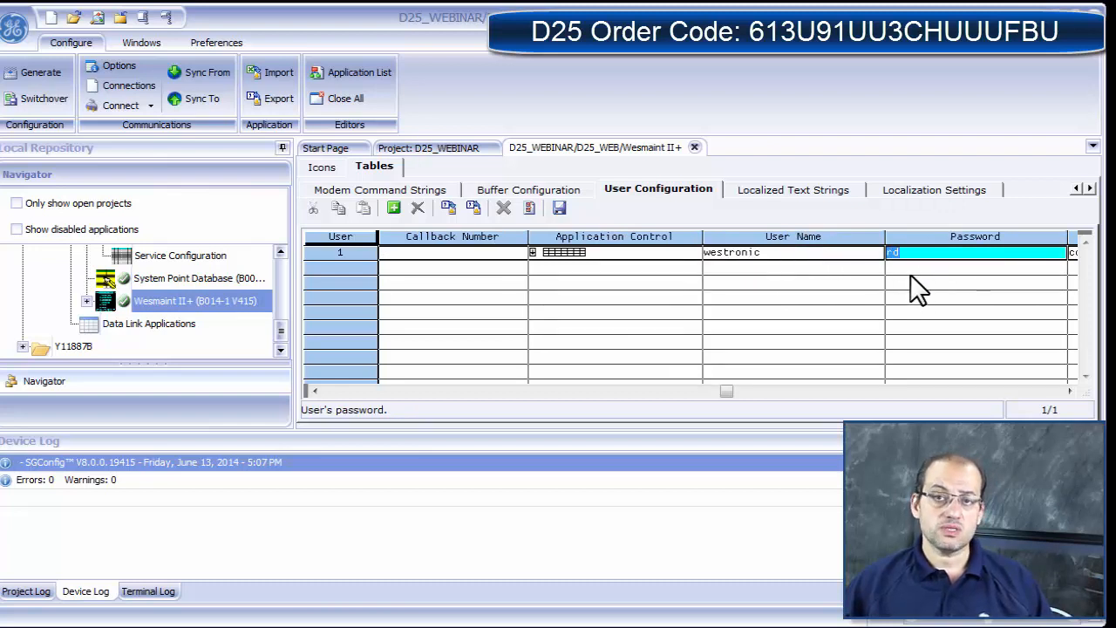
left_click(1068, 390)
left_click(1068, 391)
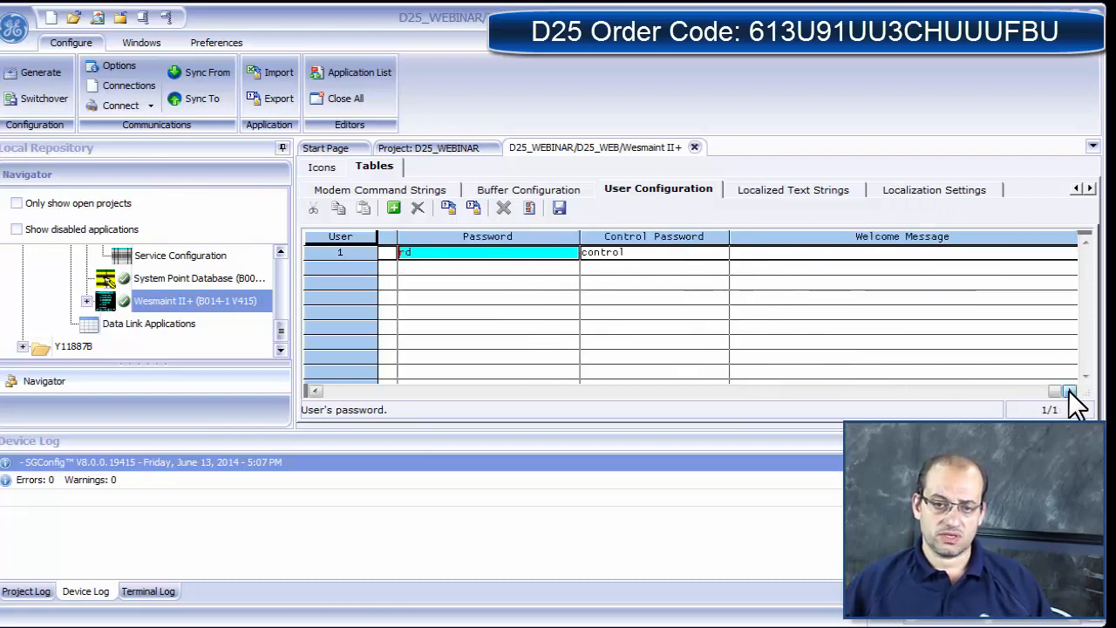
left_click(863, 253)
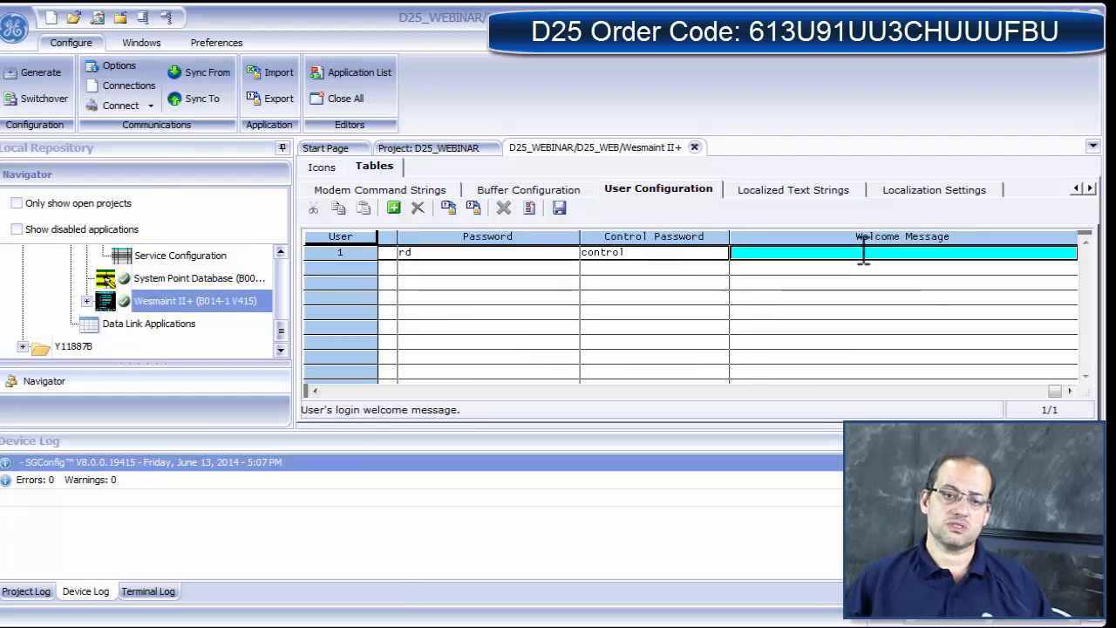
type("Wel")
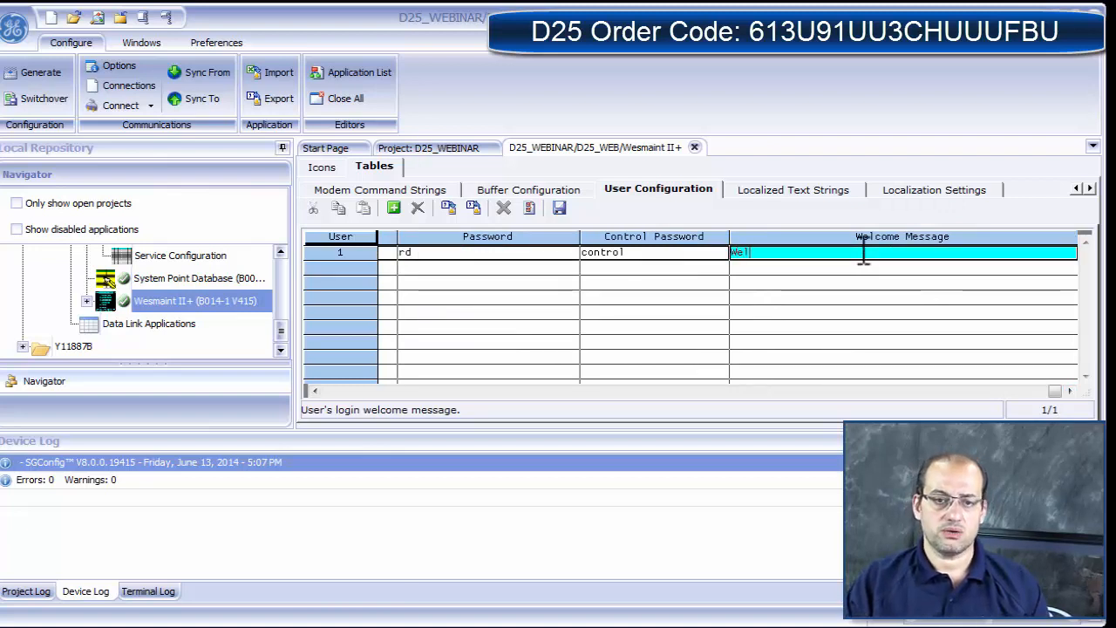
type("come to o")
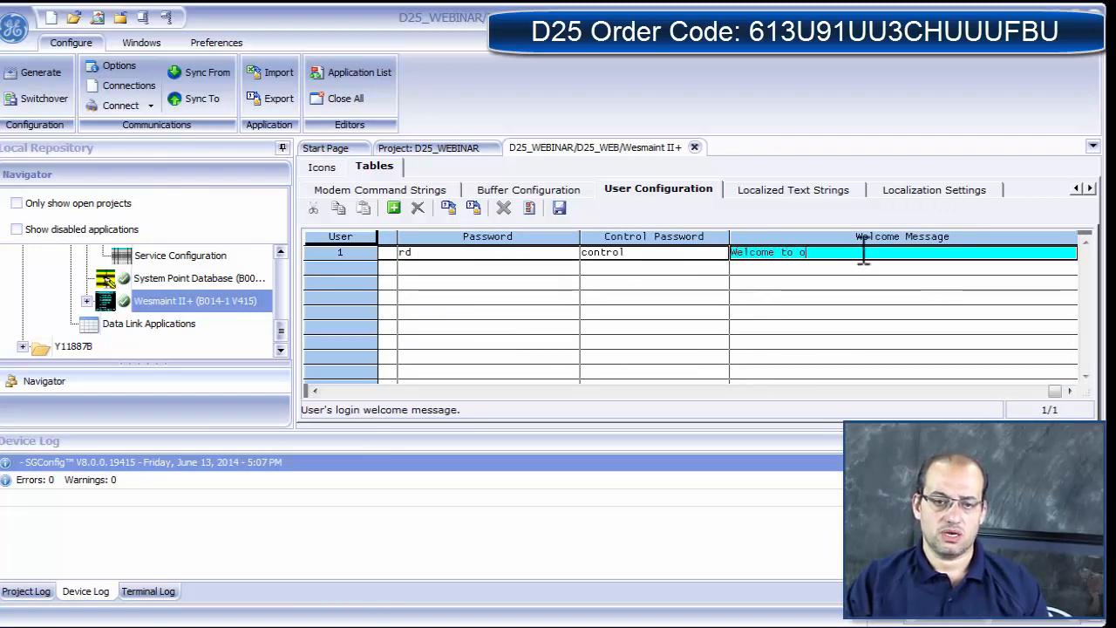
type("ur d25")
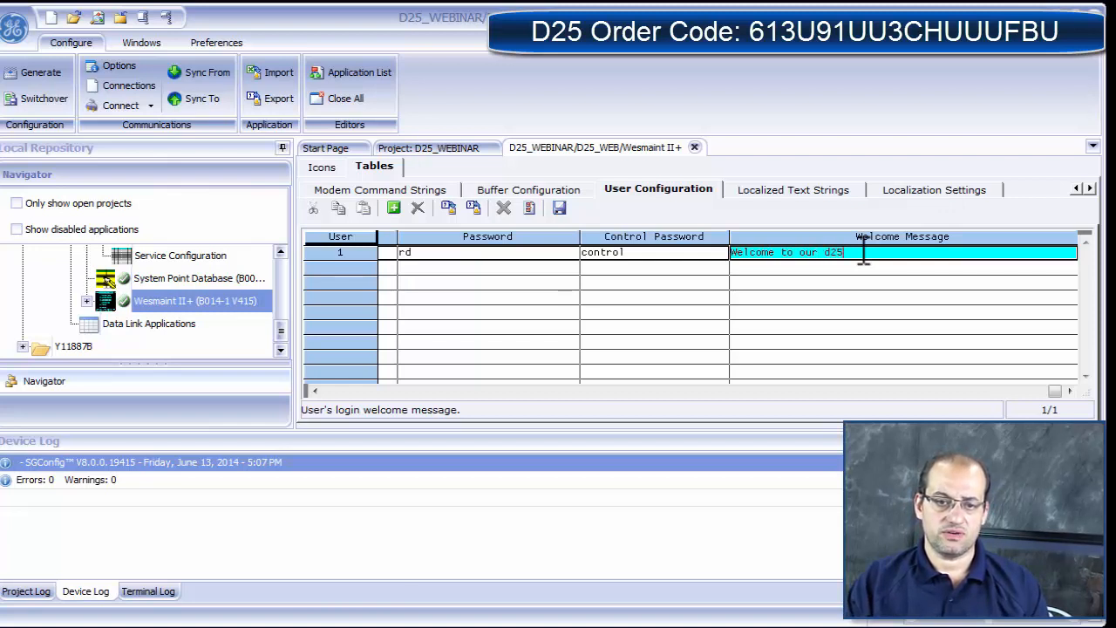
type(" webinar.")
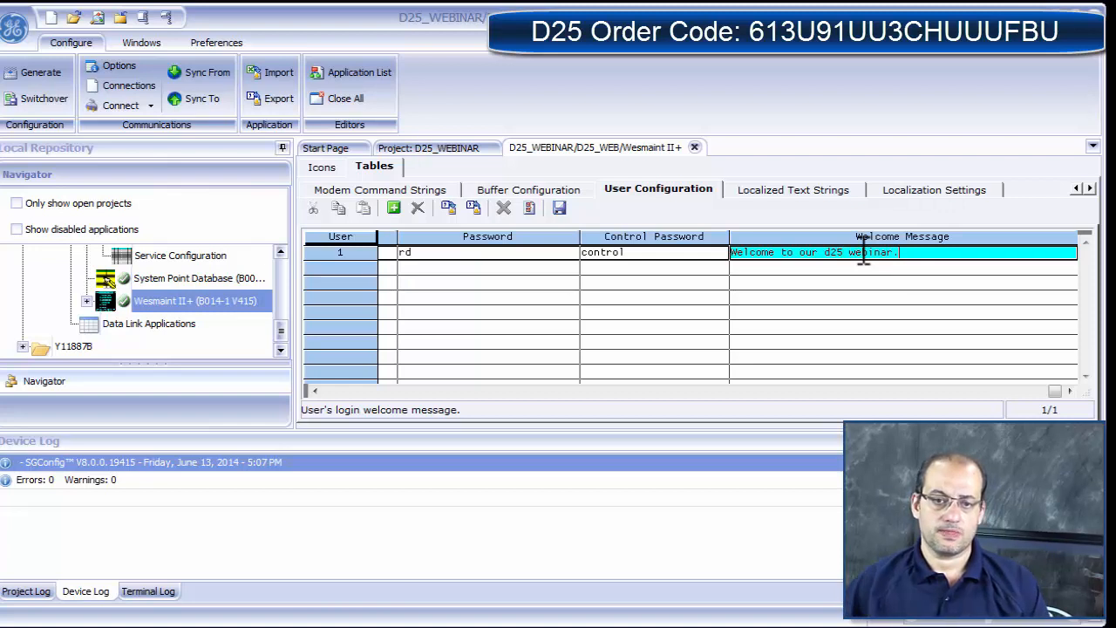
Step: In the Welcome Message table, place line 1 on row 6 with the message "Welcome to D25 Webinar Session"
left_click(1088, 190)
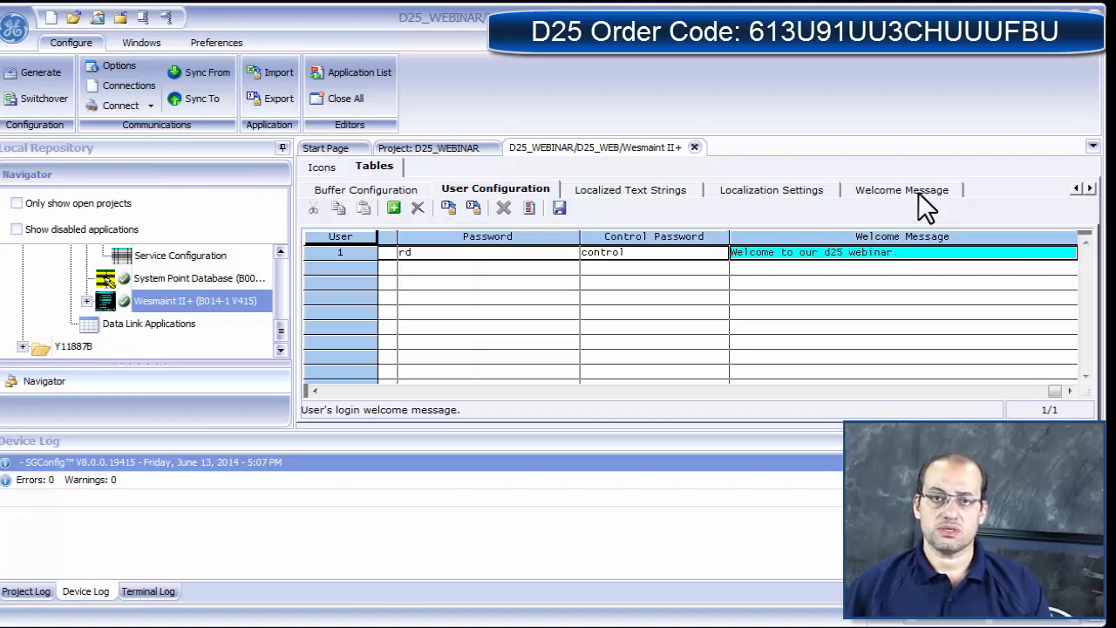
left_click(885, 189)
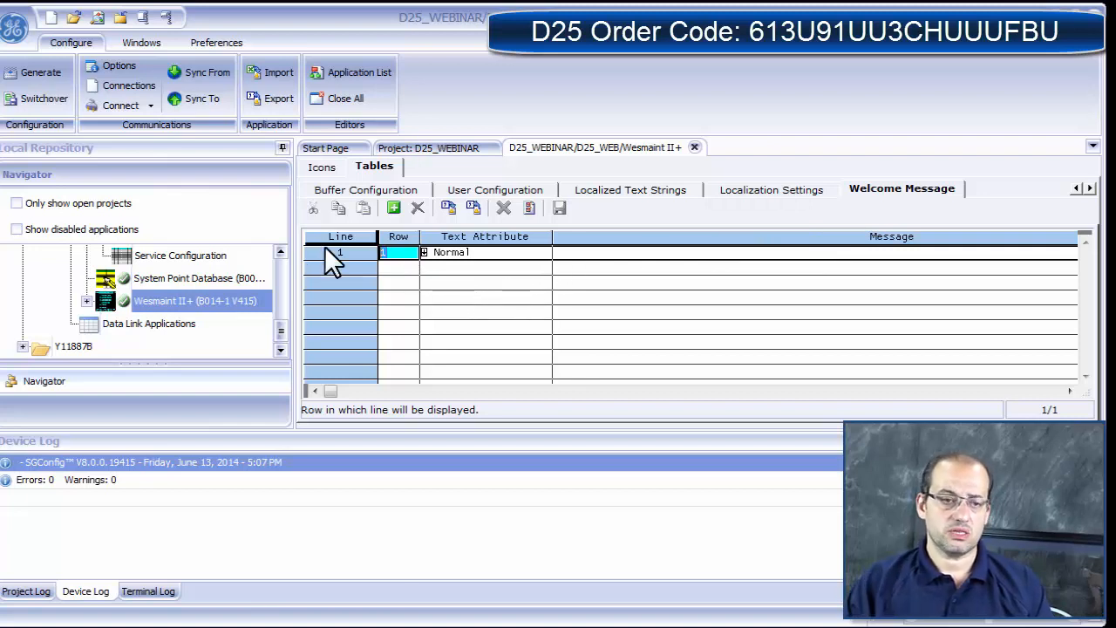
type("6")
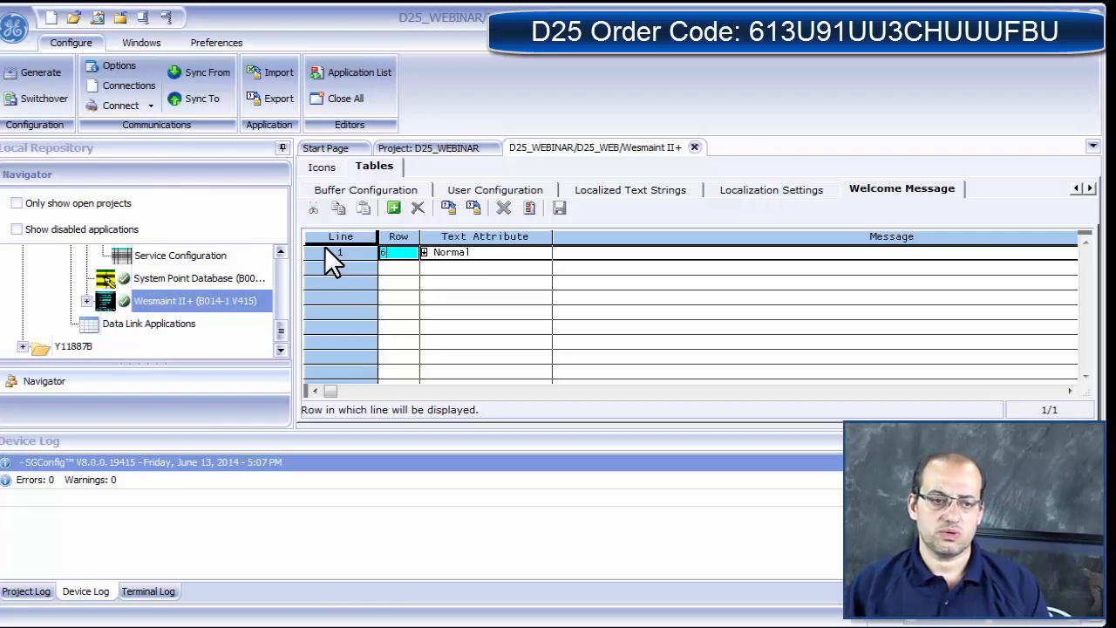
left_click(585, 255)
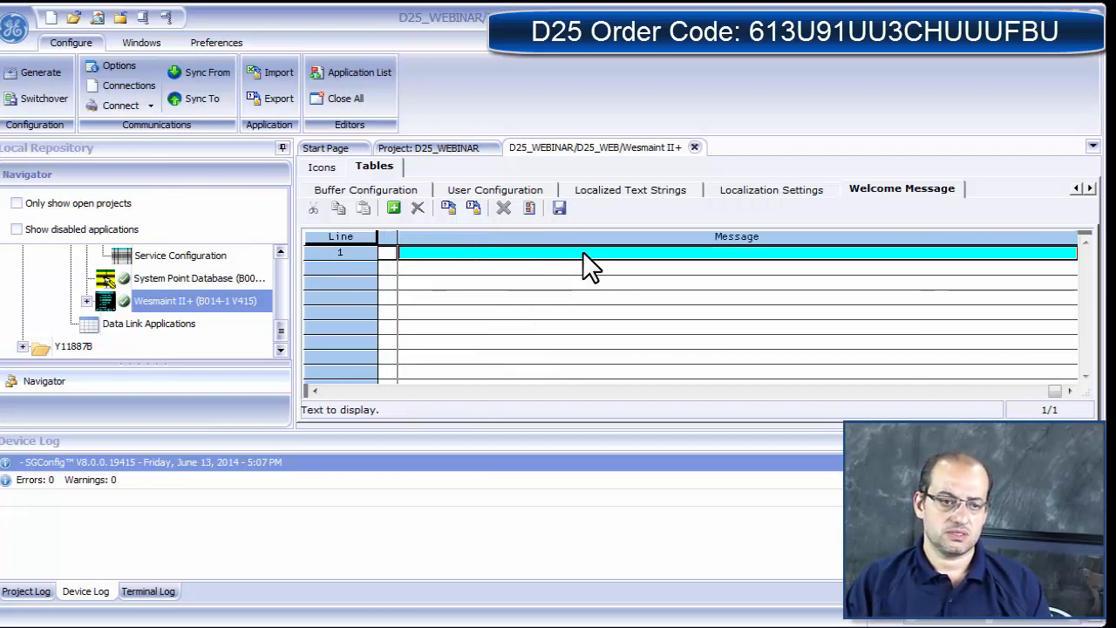
type("Welcome t")
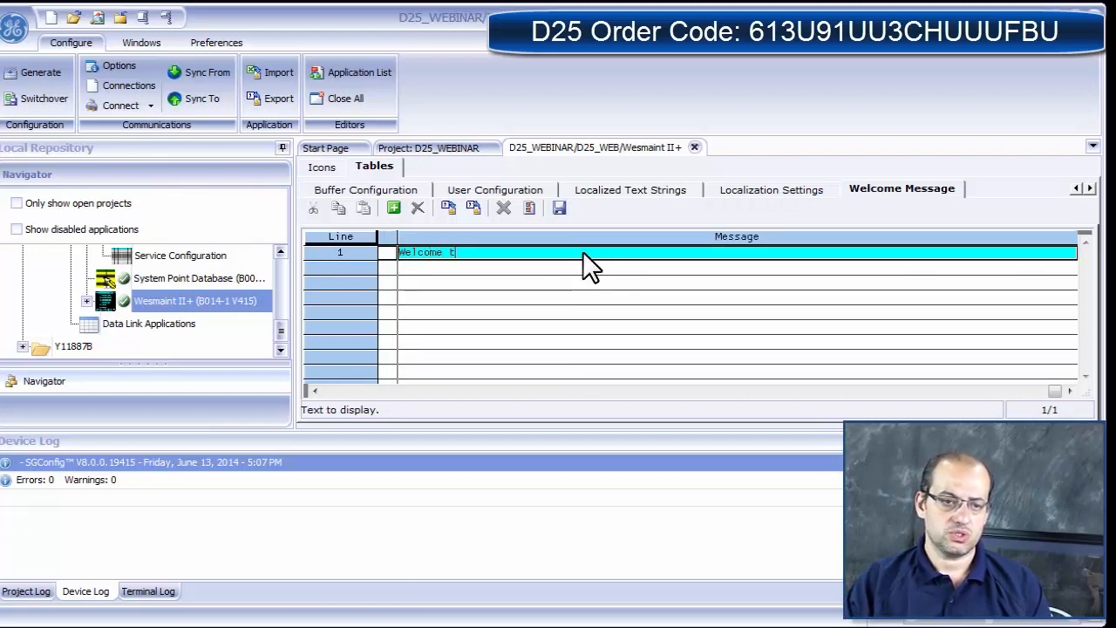
type("o D25 ")
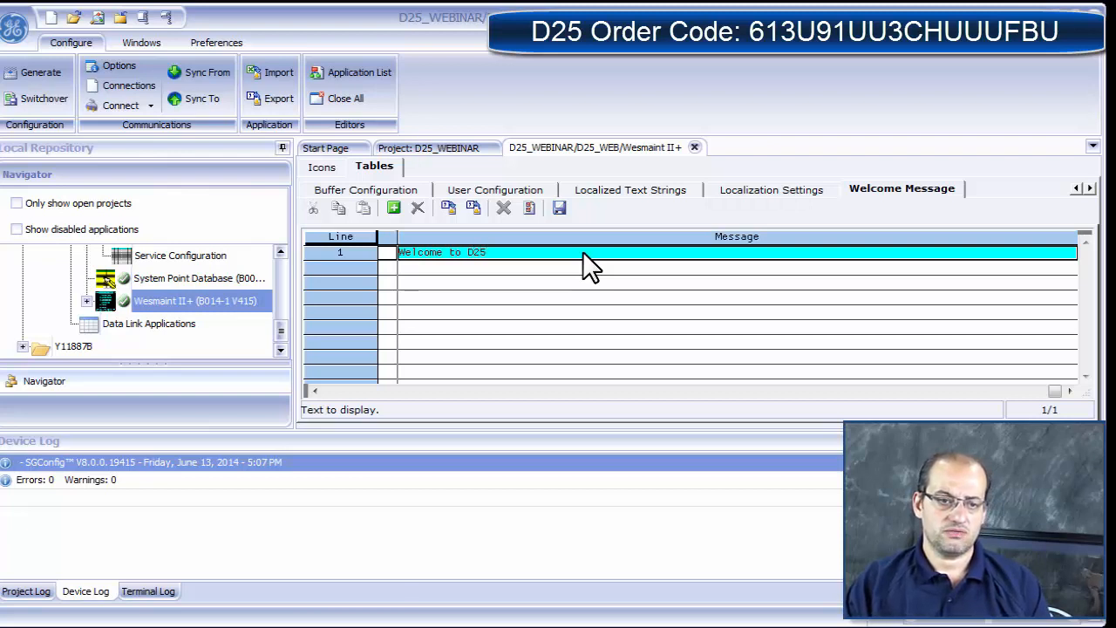
type("Webinar ")
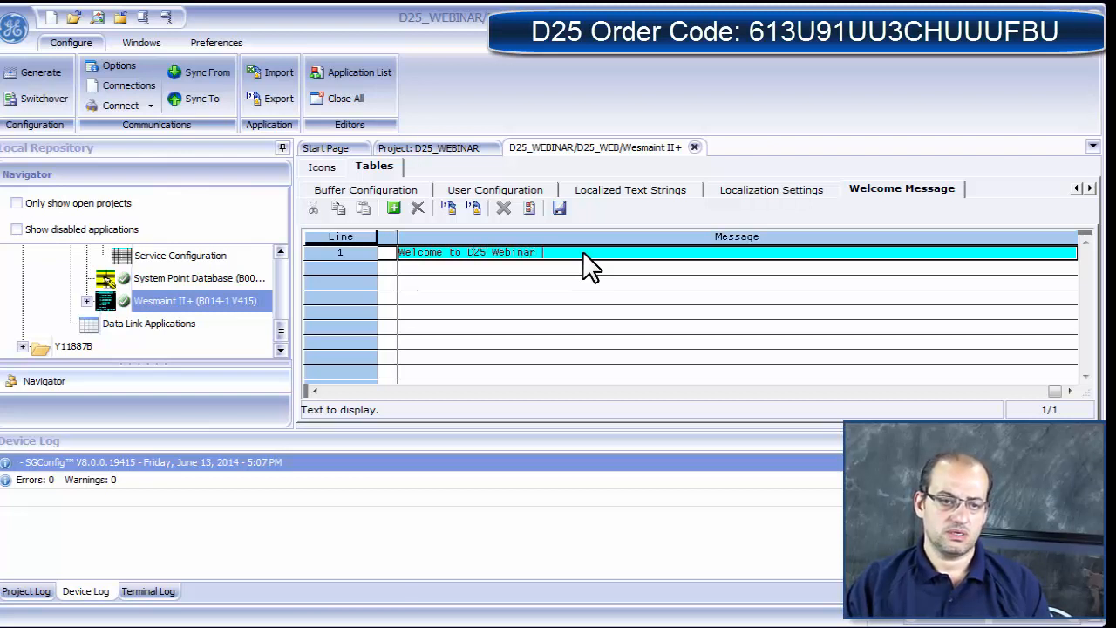
type("Session")
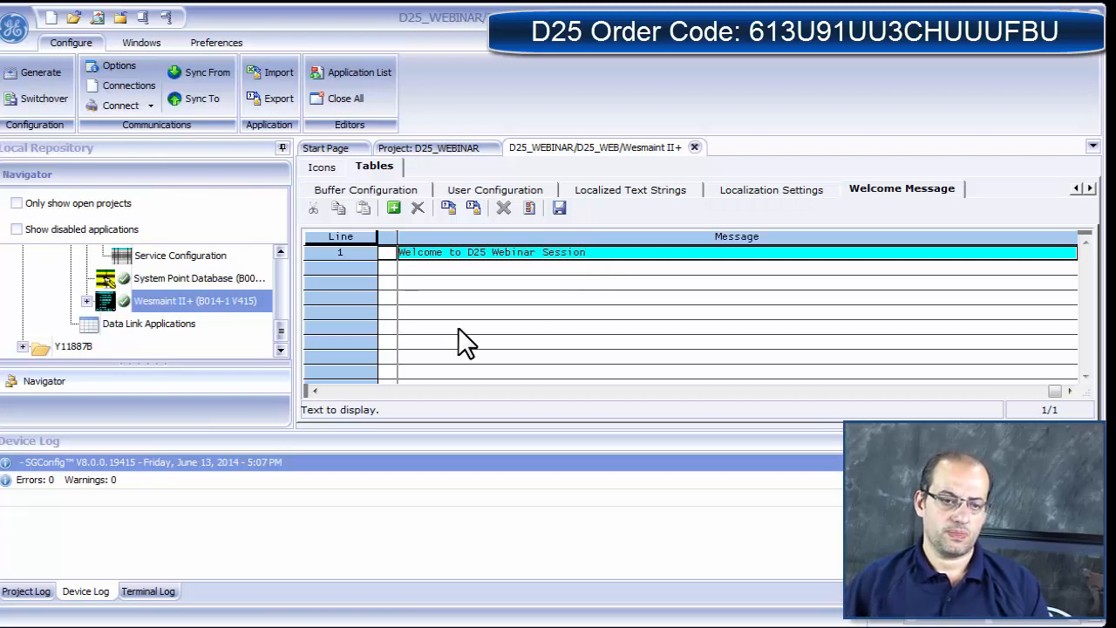
left_click(400, 392)
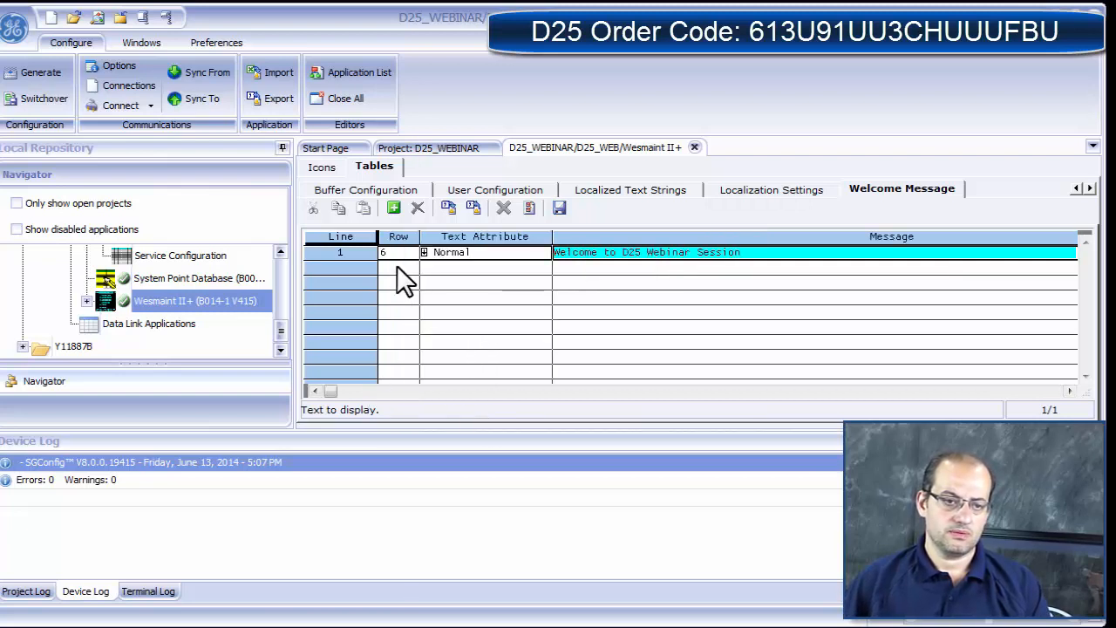
Step: Add line 2 to the Welcome Message table on row 8 with the Inverse text attribute and the message "23 of June 2013"
left_click(397, 268)
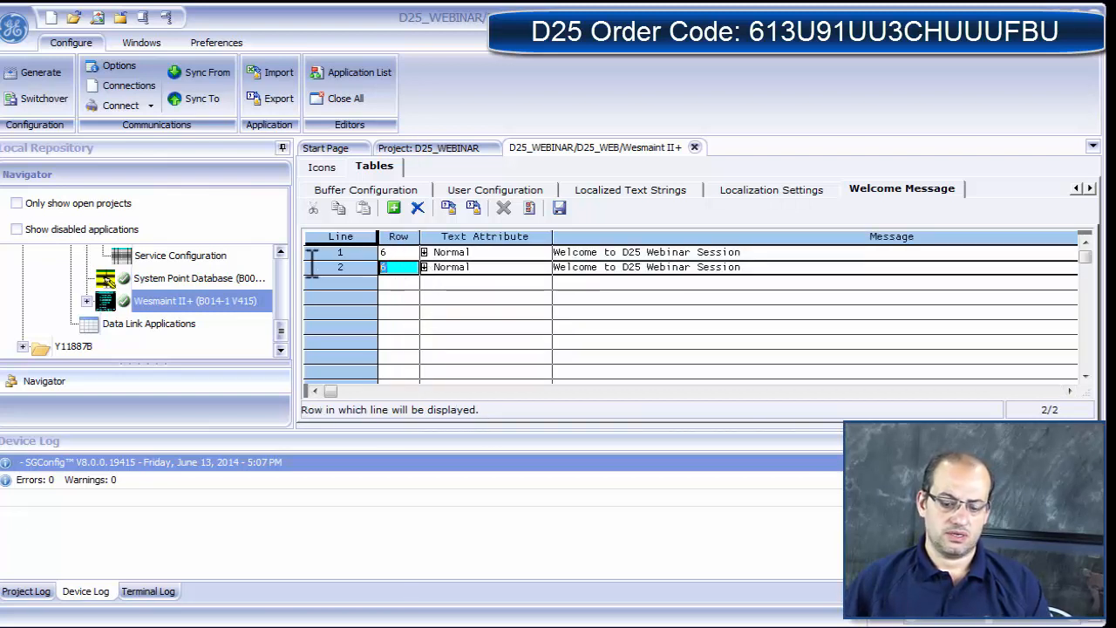
type("8")
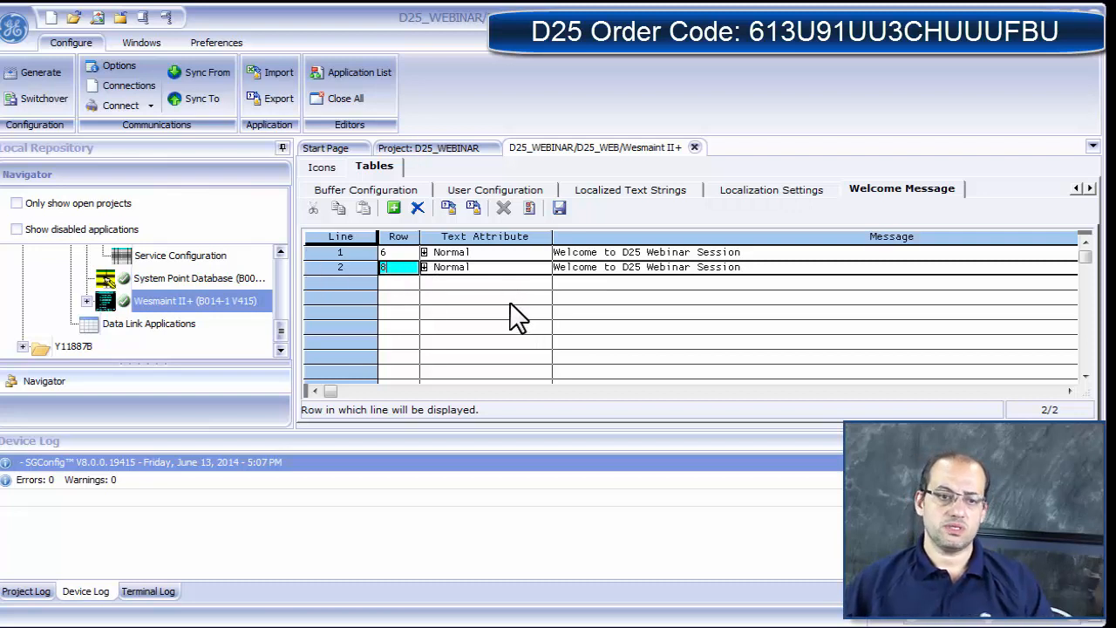
left_click(487, 268)
left_click(488, 268)
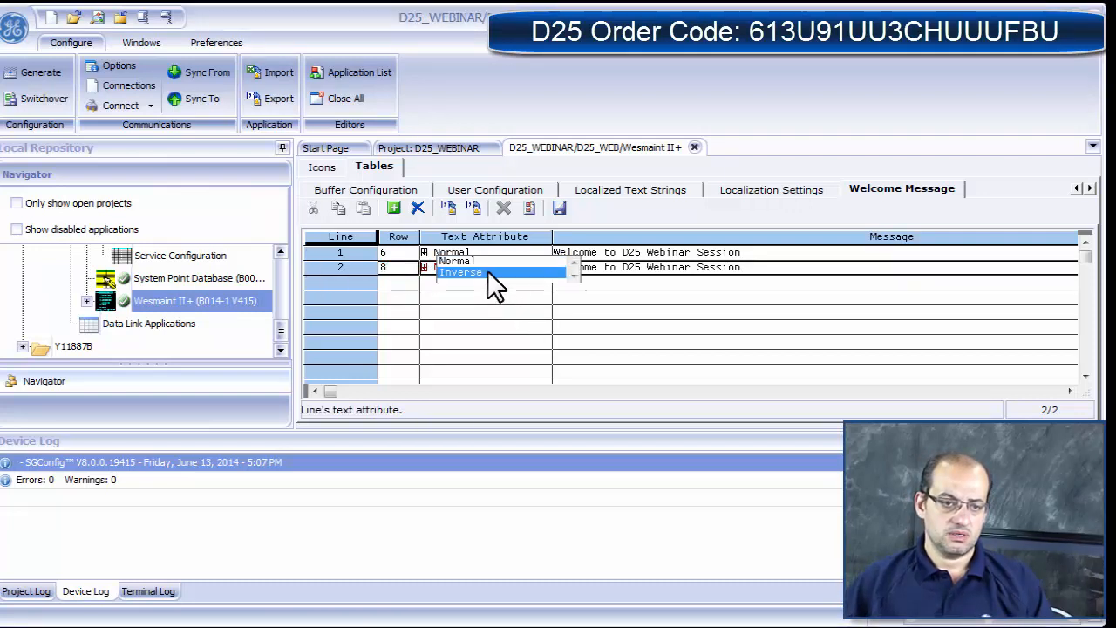
left_click(492, 273)
left_click(734, 268)
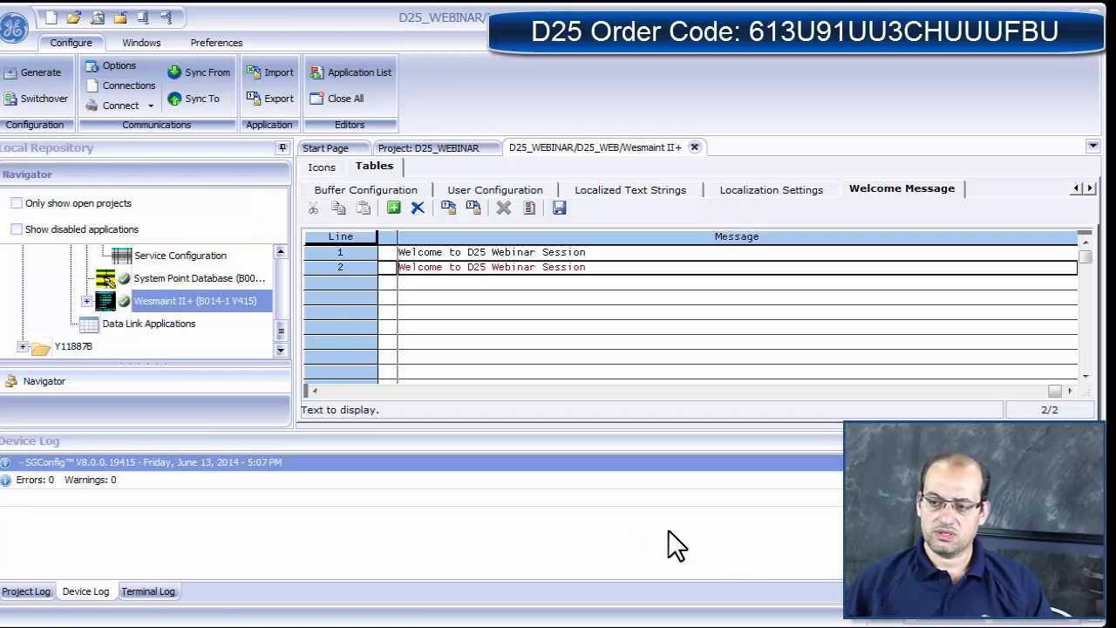
left_click(594, 257)
left_click(597, 269)
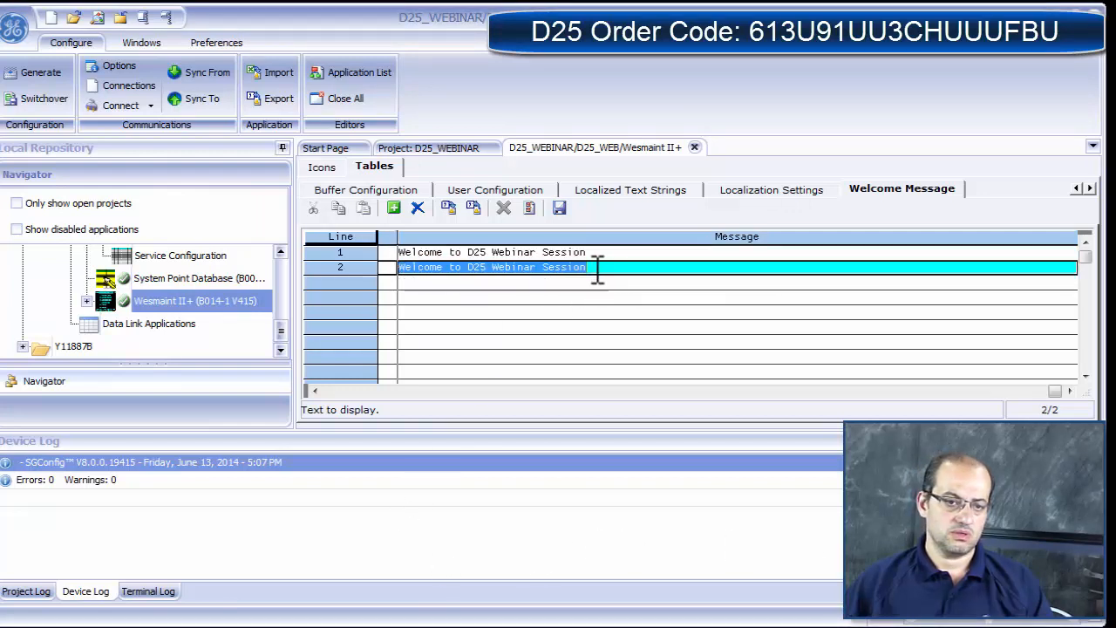
type("2")
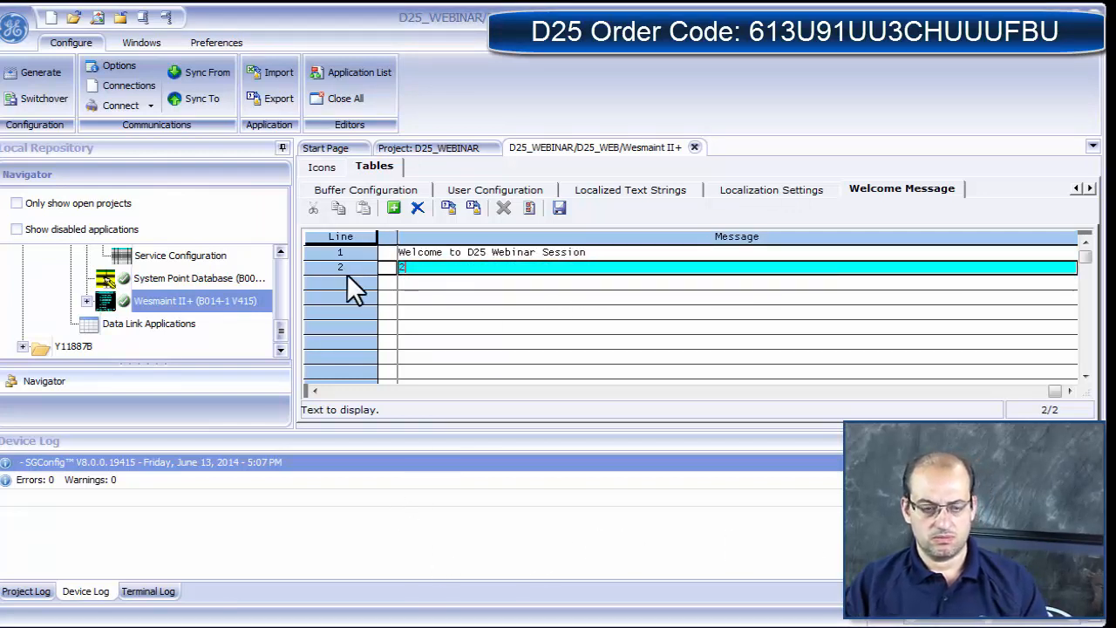
type("3 of June")
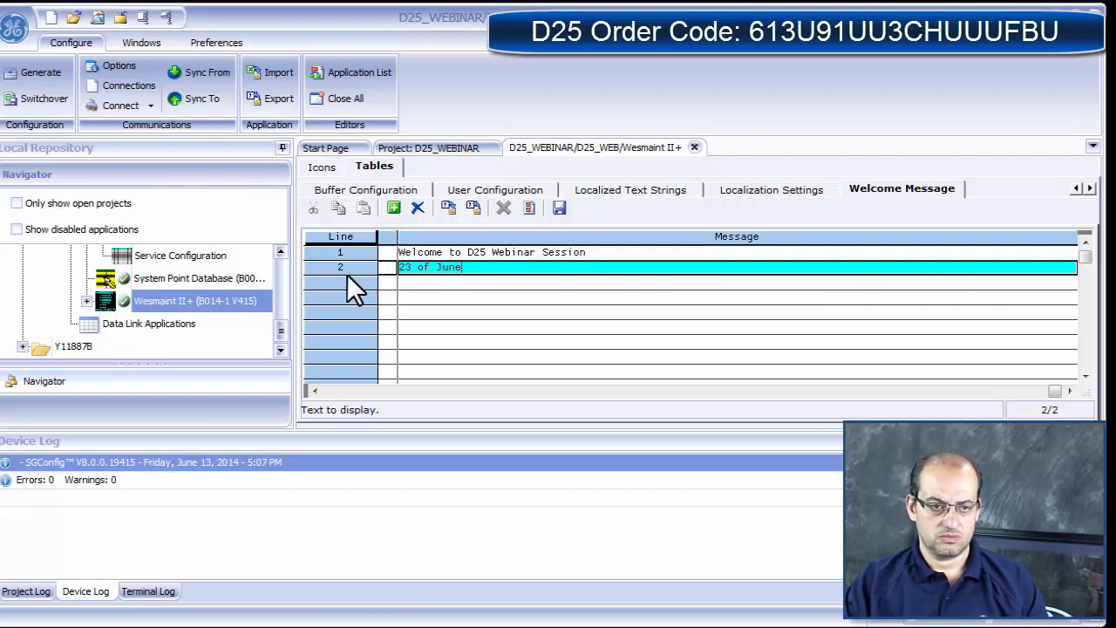
type(" 2013")
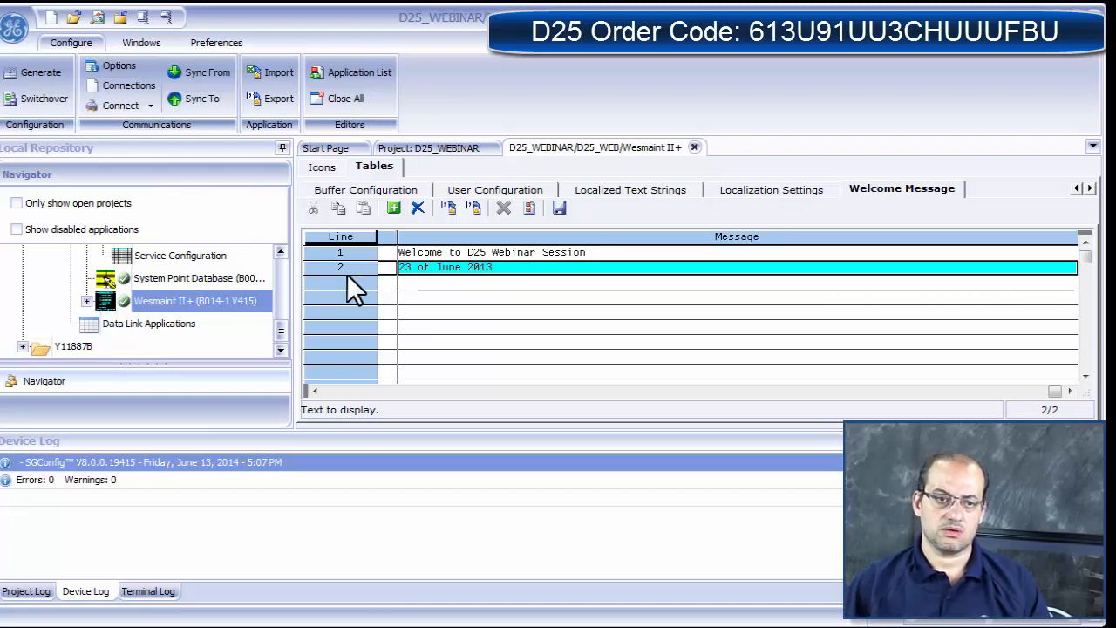
Step: Add line 3 on row 10 with the Normal text attribute and the message "Login:", and save and close the Wesmaint II+ tables
left_click(431, 280)
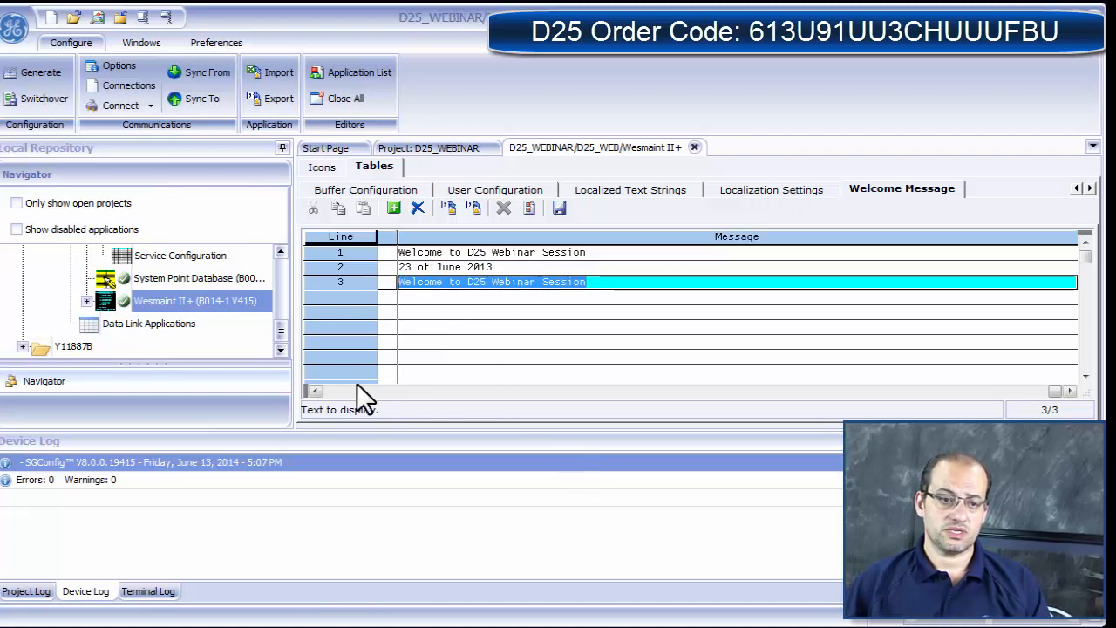
left_click(332, 389)
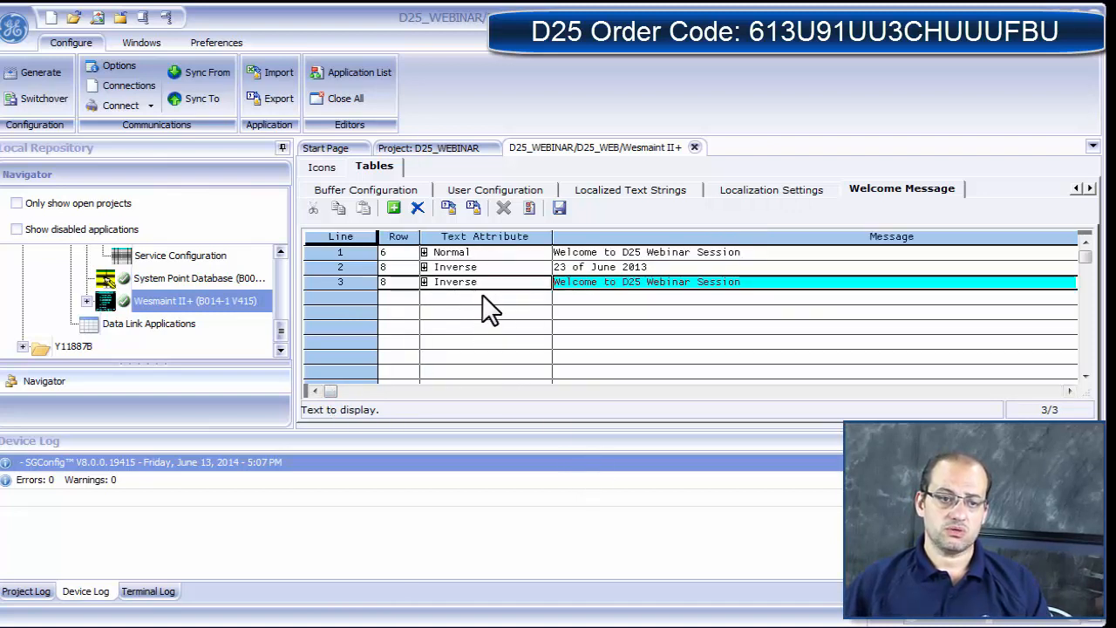
left_click(398, 281)
type("10")
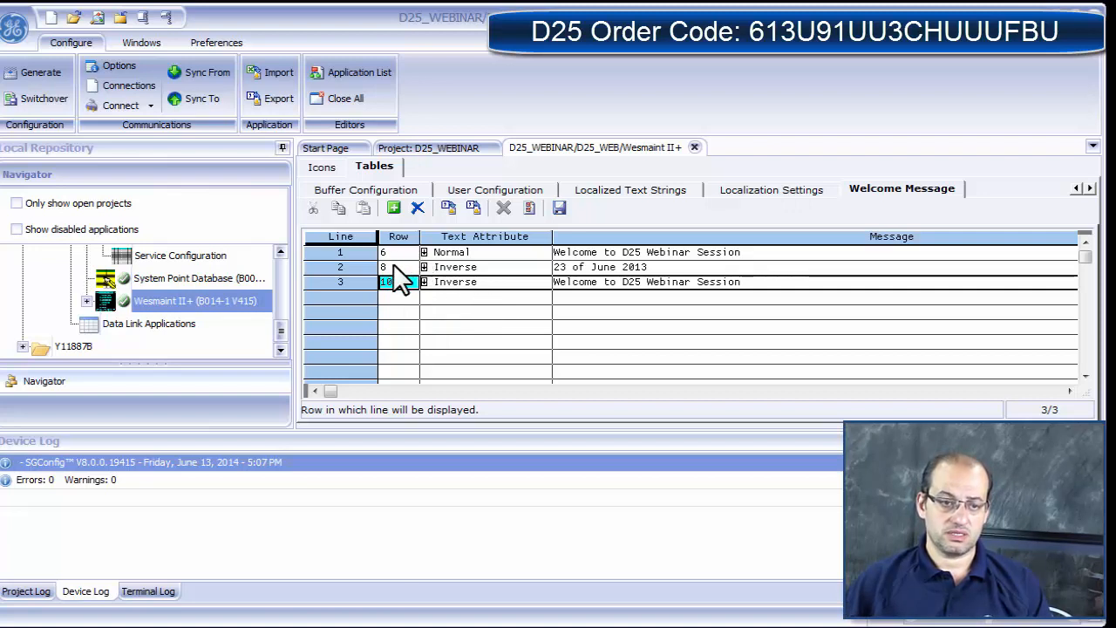
left_click(459, 284)
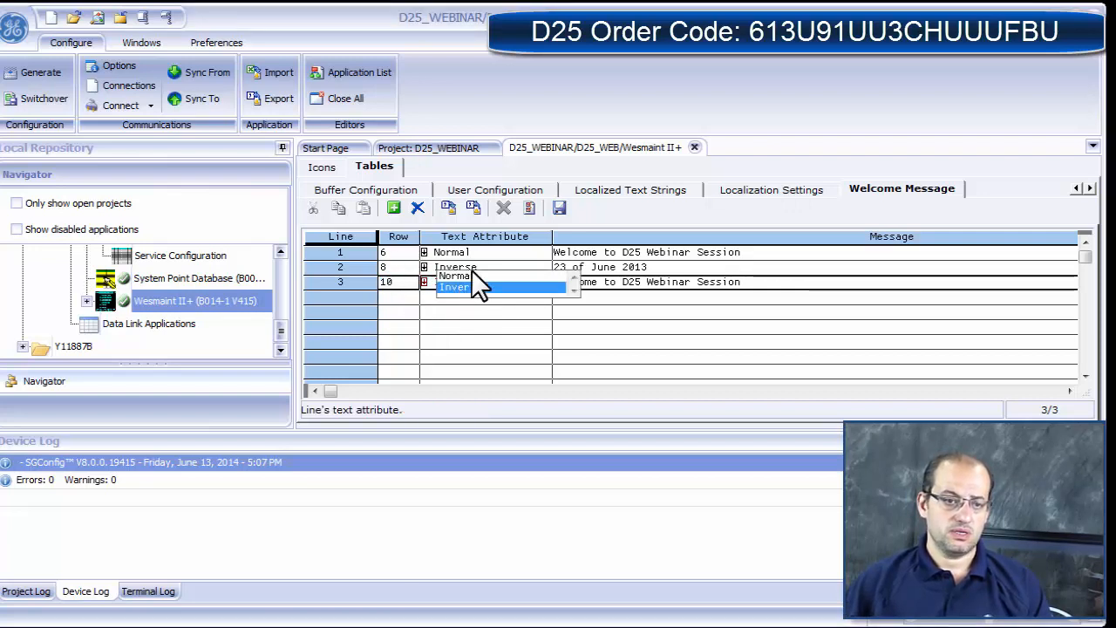
left_click(472, 272)
left_click(747, 281)
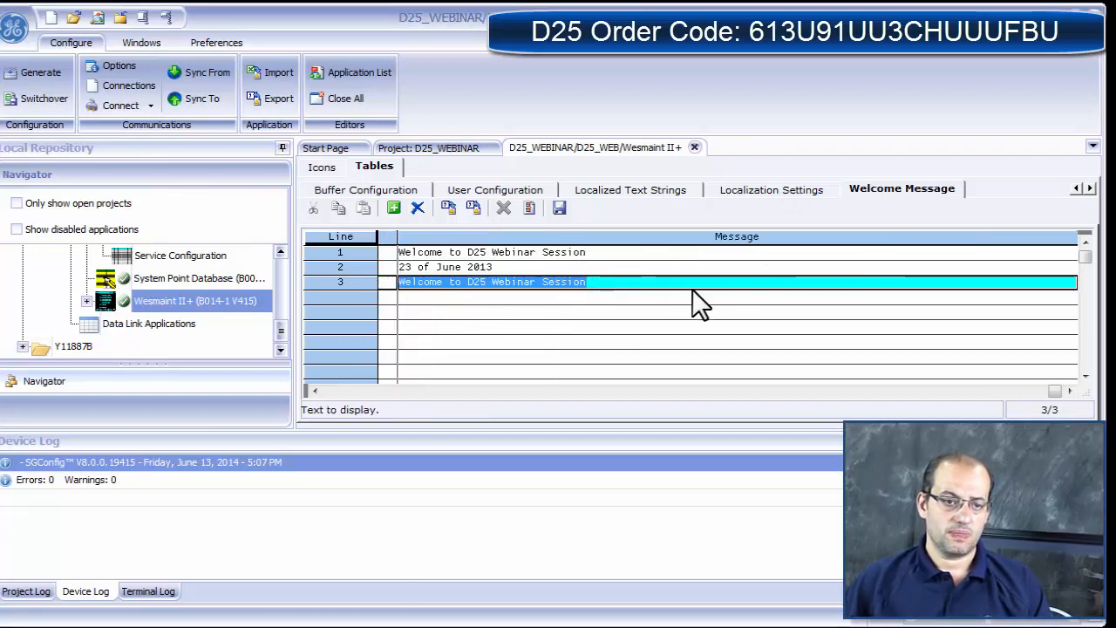
type("Login:")
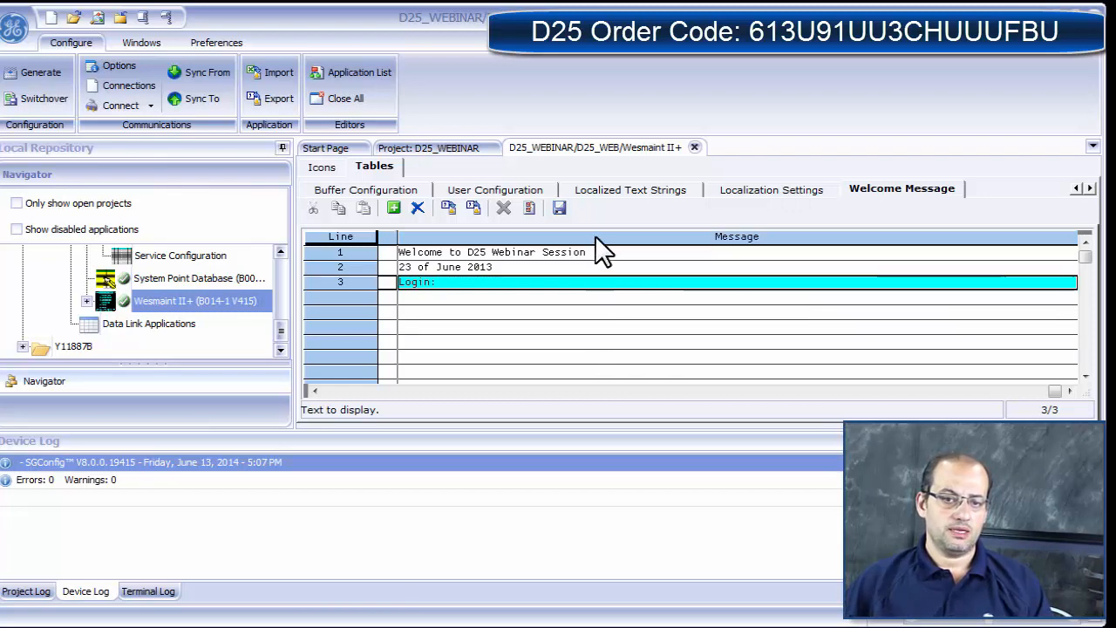
left_click(561, 209)
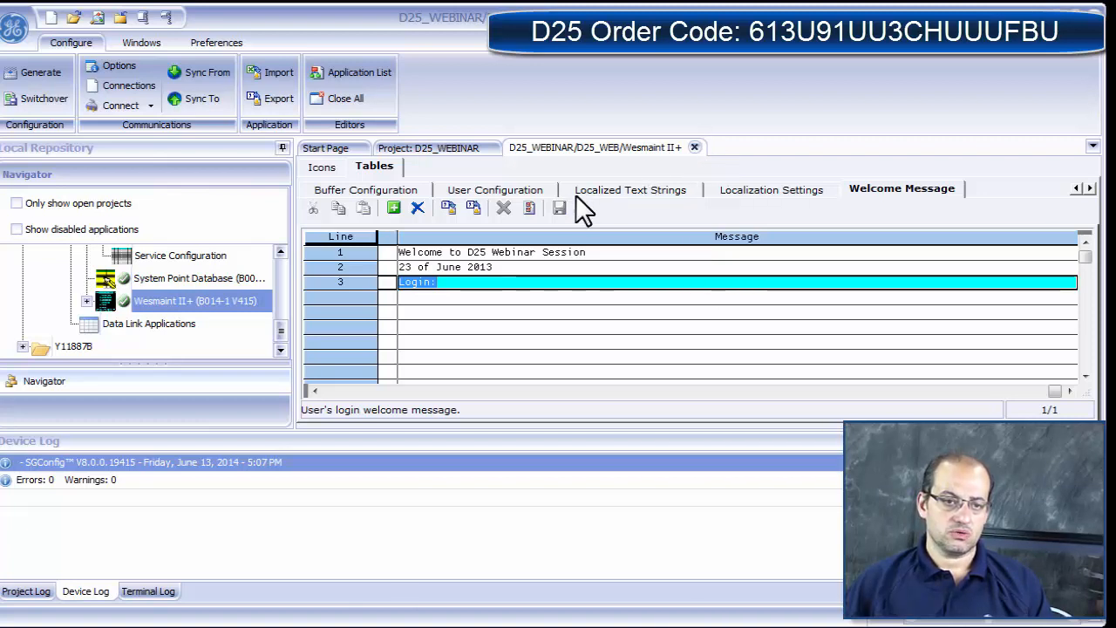
left_click(694, 147)
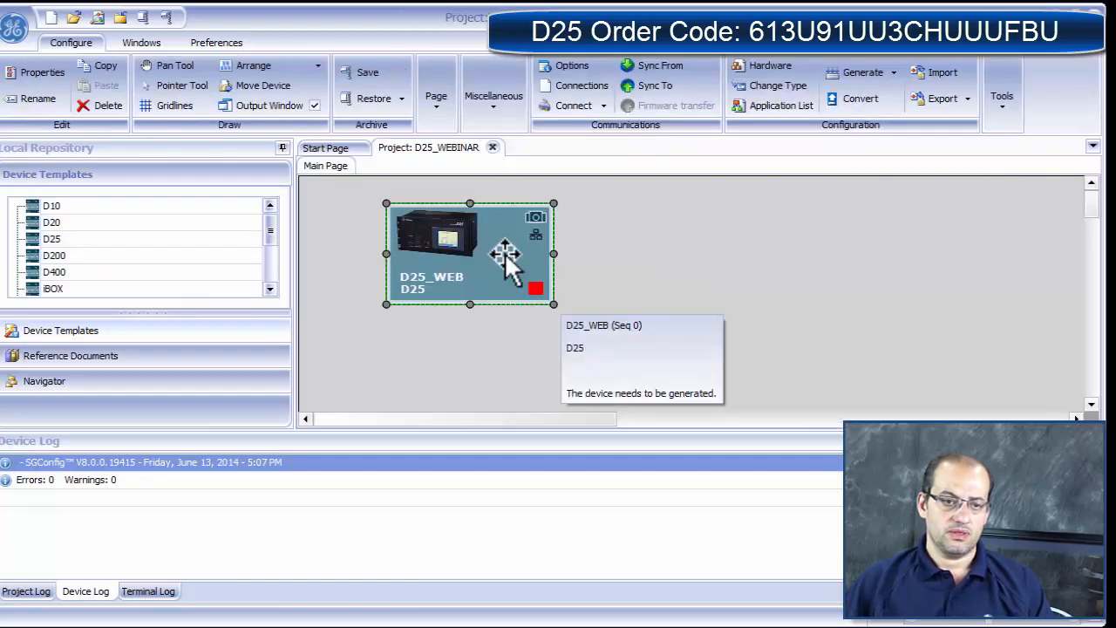
Step: Examine the digital and analog input and output points in the DCA Configuration of the D25 Plant I/O Subsystem
double_click(505, 254)
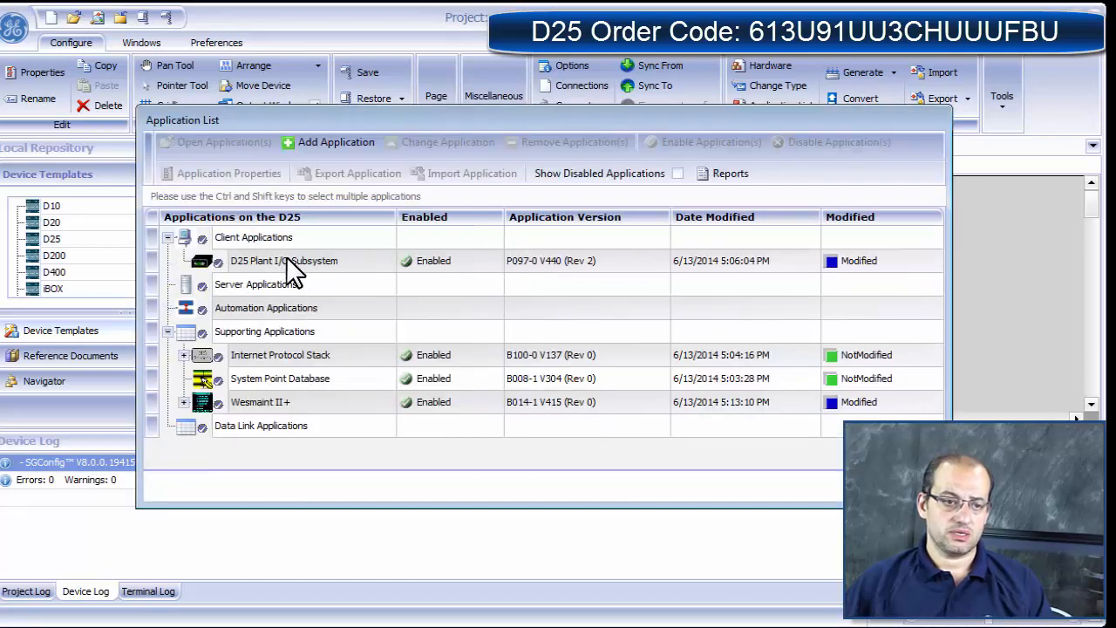
double_click(286, 258)
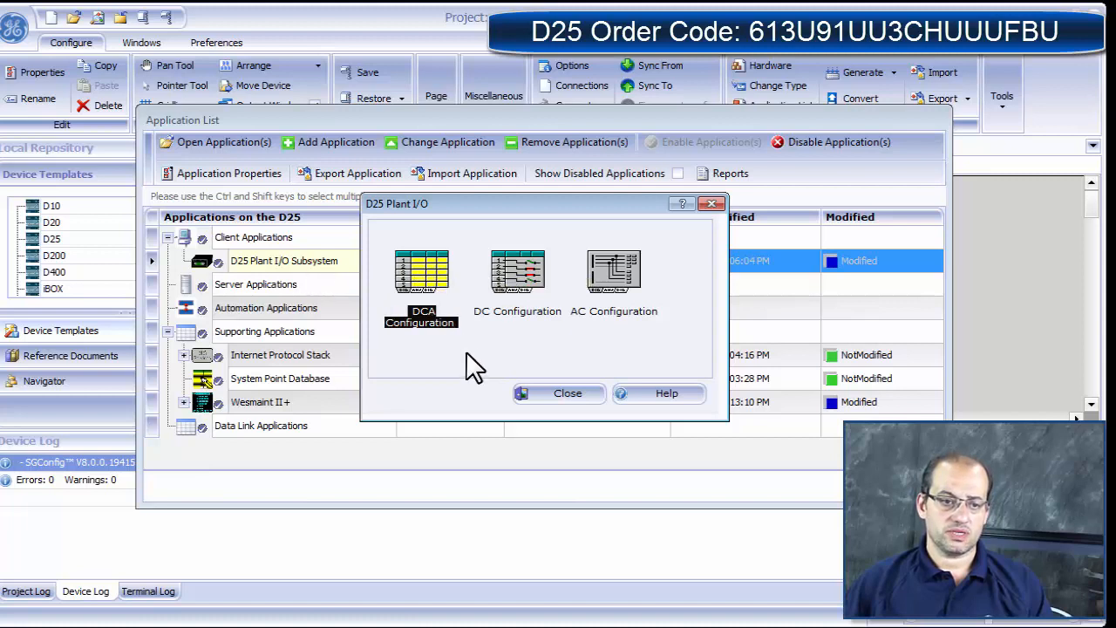
double_click(432, 284)
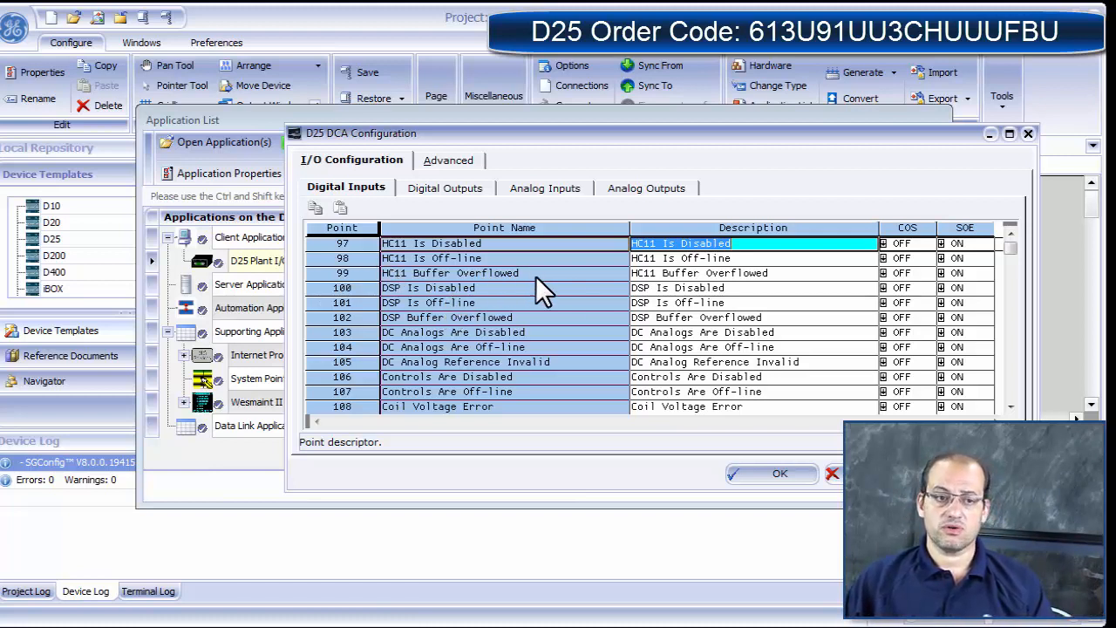
left_click(419, 190)
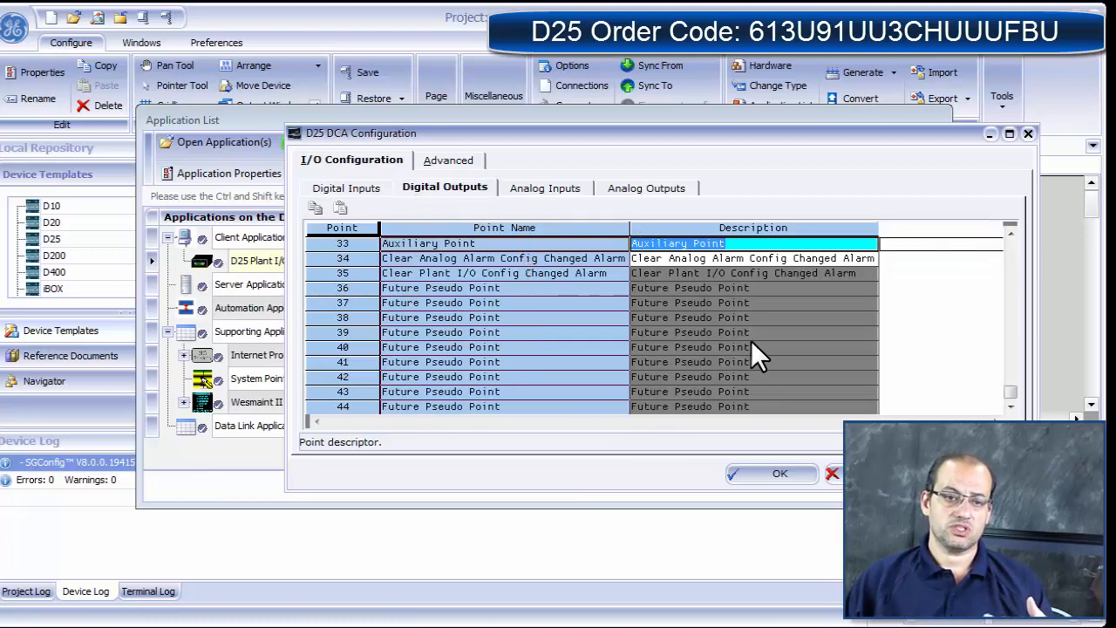
left_click(542, 189)
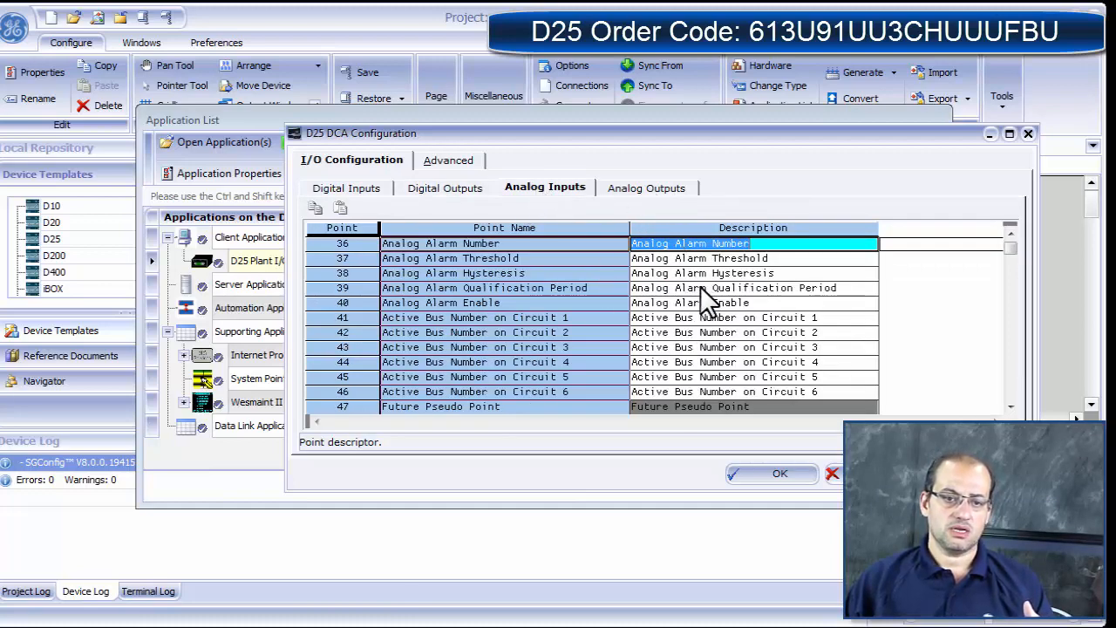
left_click(632, 189)
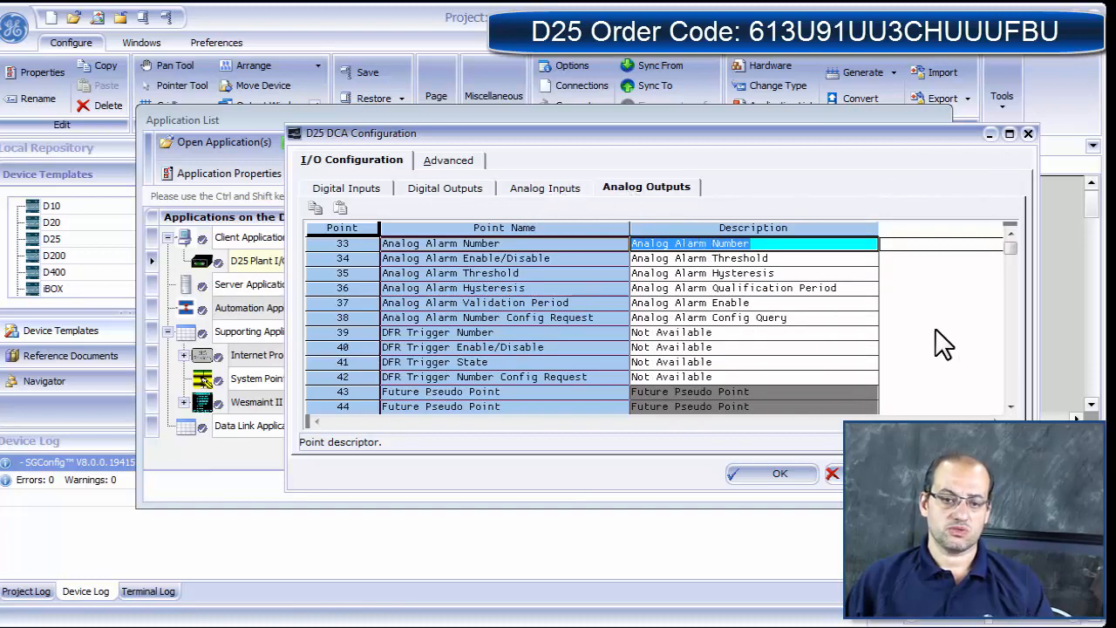
left_click(776, 473)
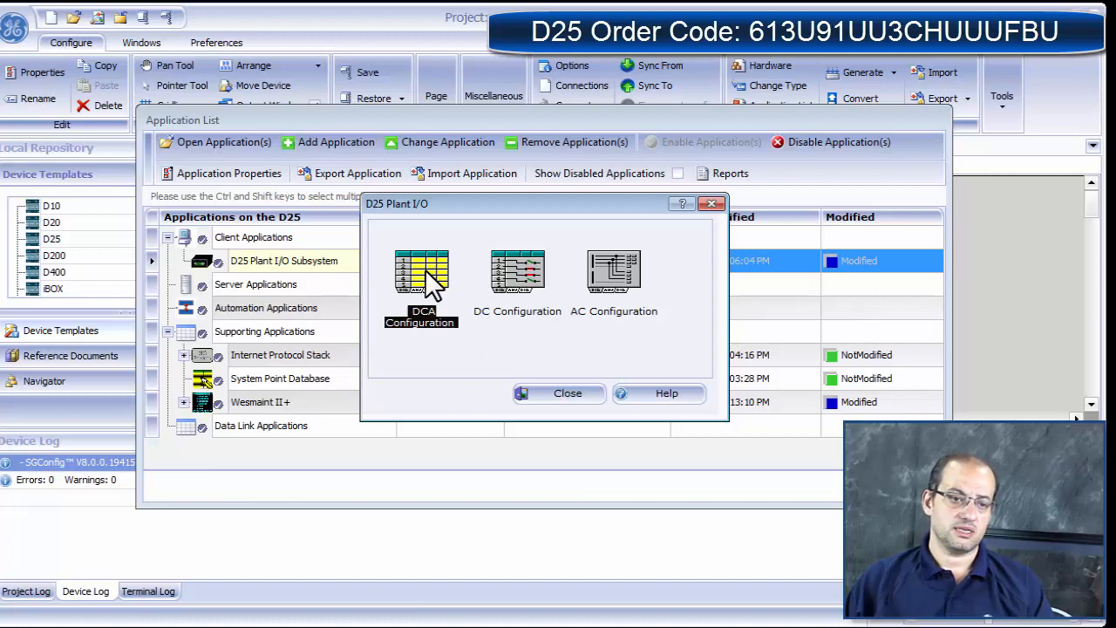
double_click(433, 281)
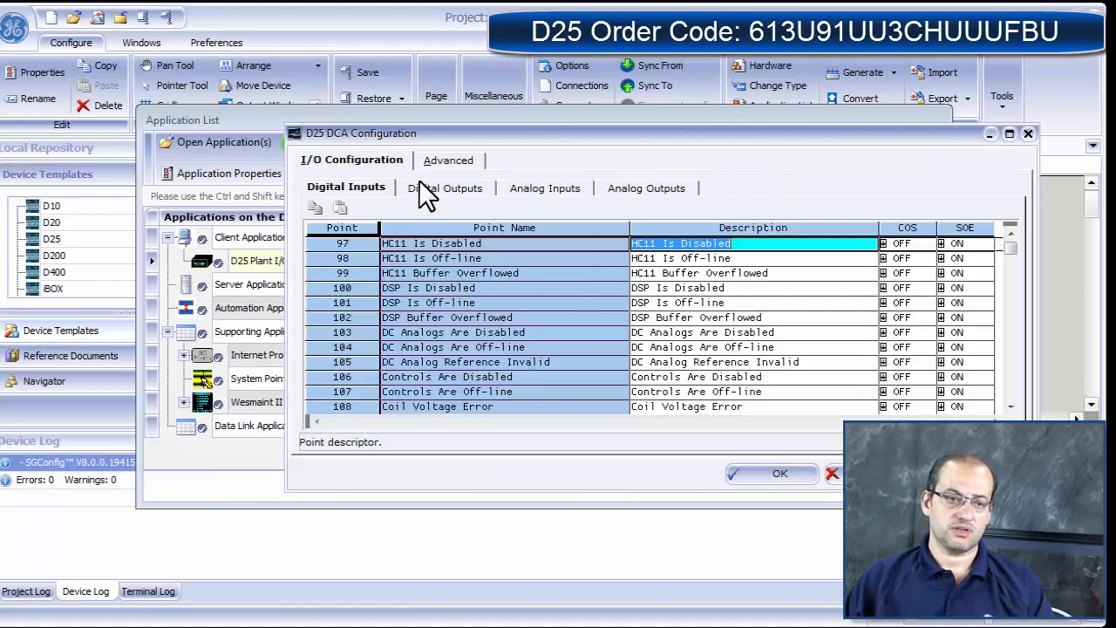
left_click(1028, 133)
Step: In the DC Configuration, set the Digital Output Board to "9: KE card: 32 controls, FACE40" and the First Digital Input Board to "1: 32 channels, 12 Vdc wetting"
double_click(530, 292)
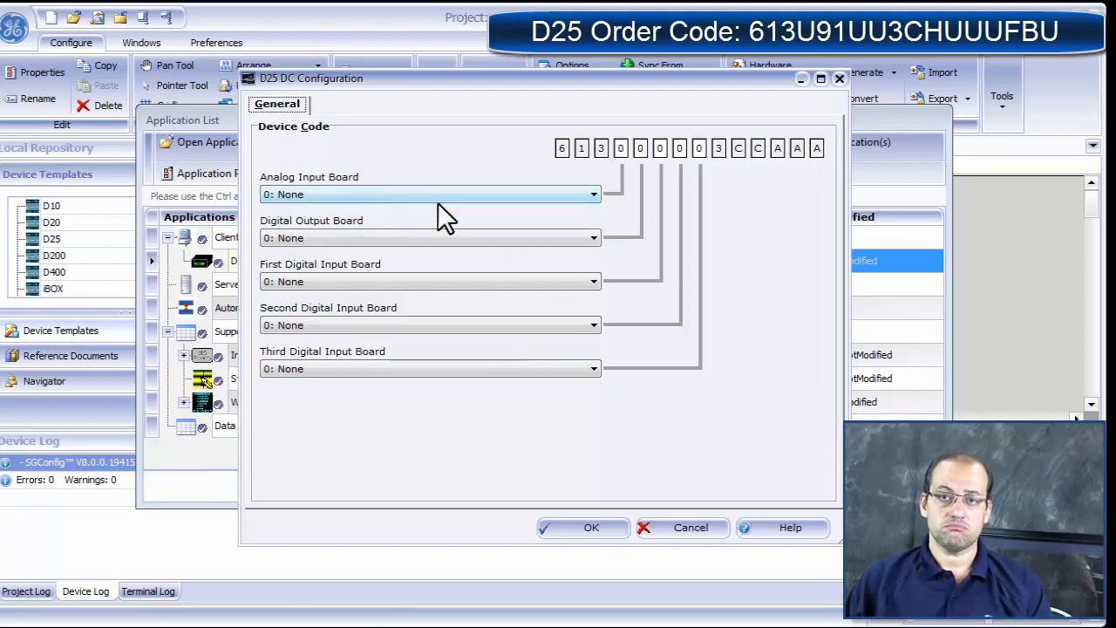
left_click(581, 244)
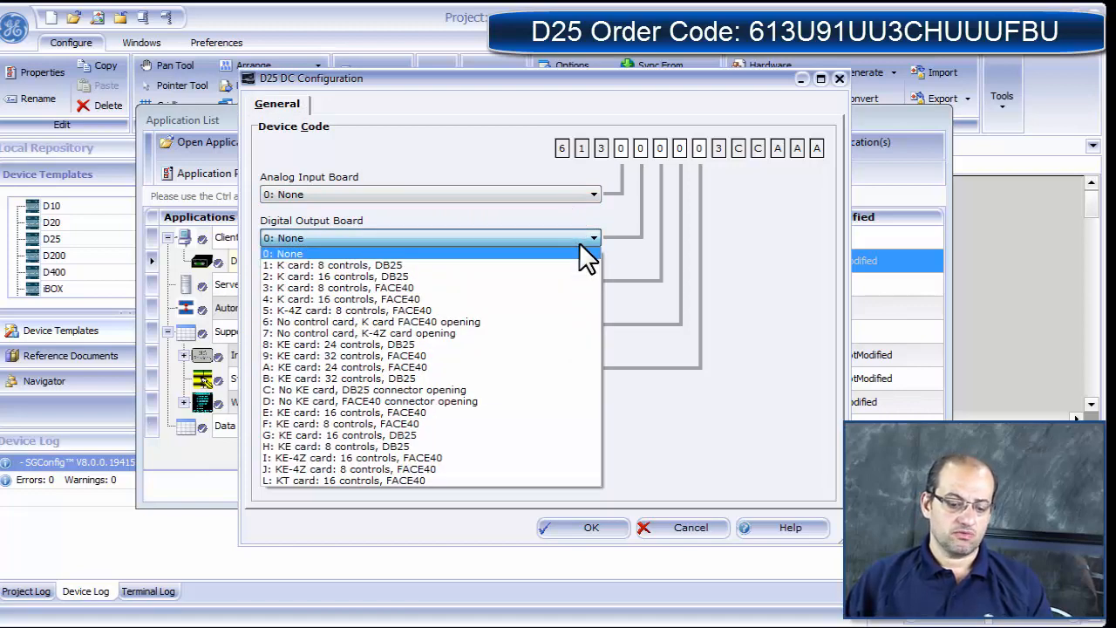
left_click(503, 356)
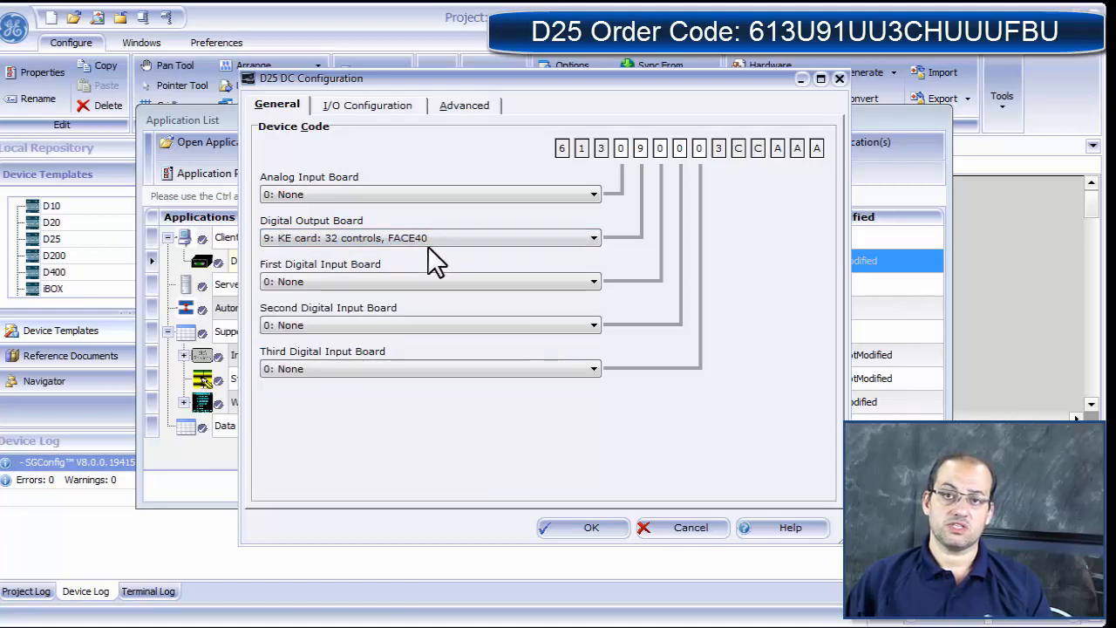
left_click(392, 284)
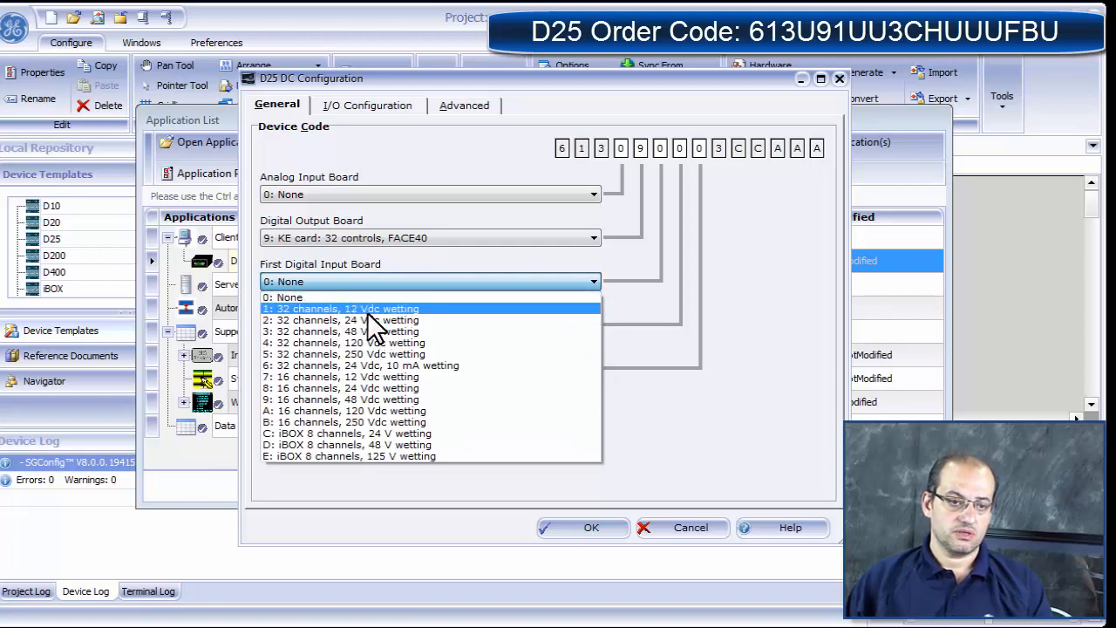
left_click(367, 311)
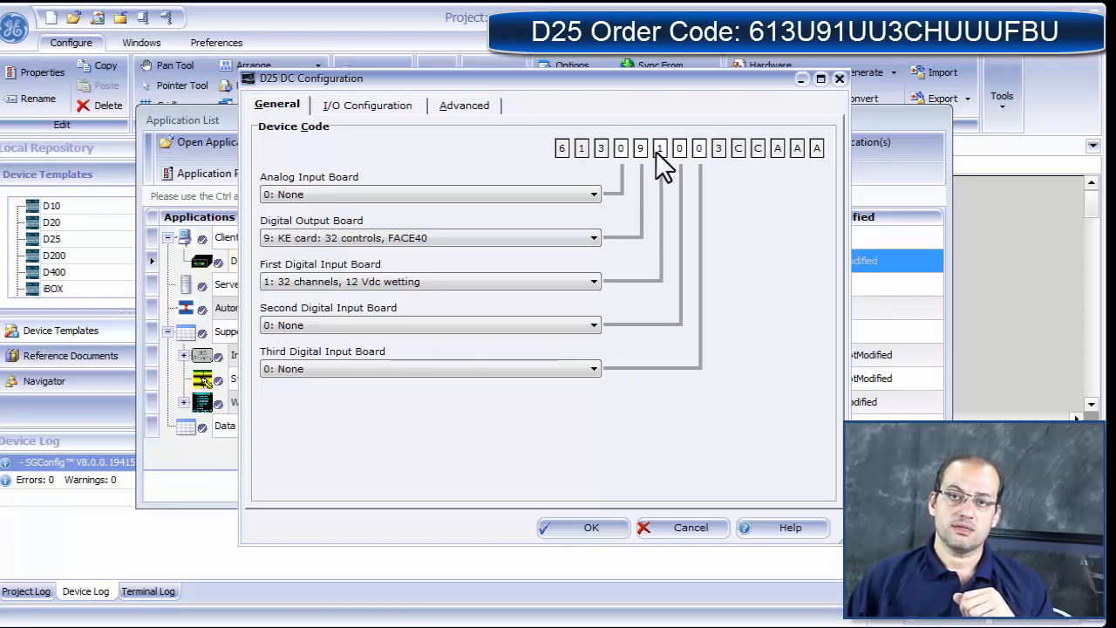
Step: Check which digital input points are available in the DC I/O configuration and display its digital output points
left_click(354, 109)
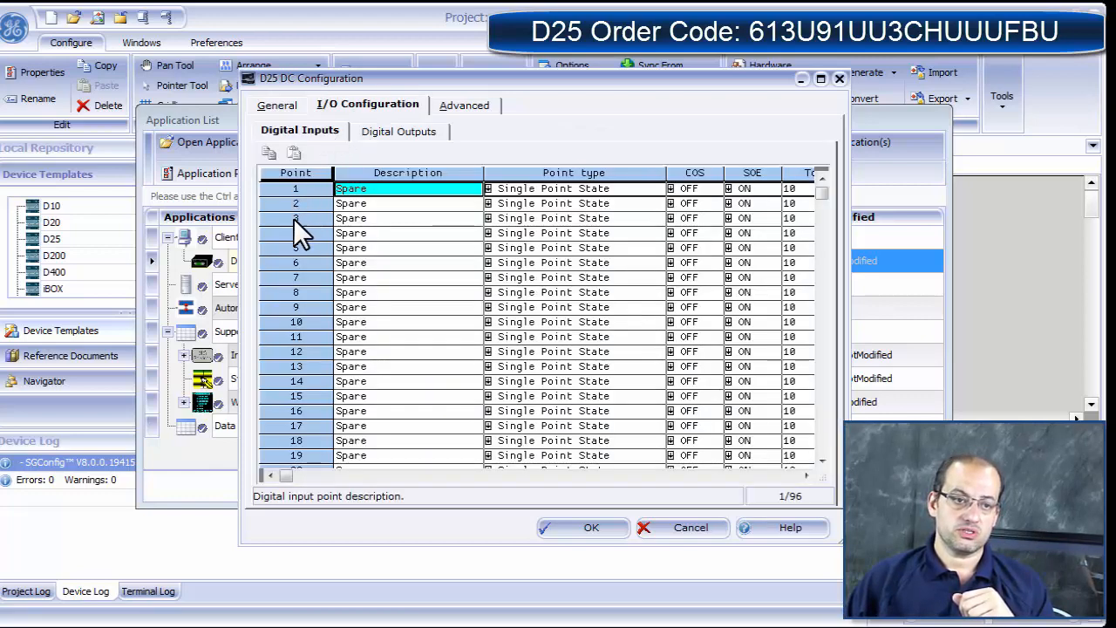
scroll(817, 459, "down", 7)
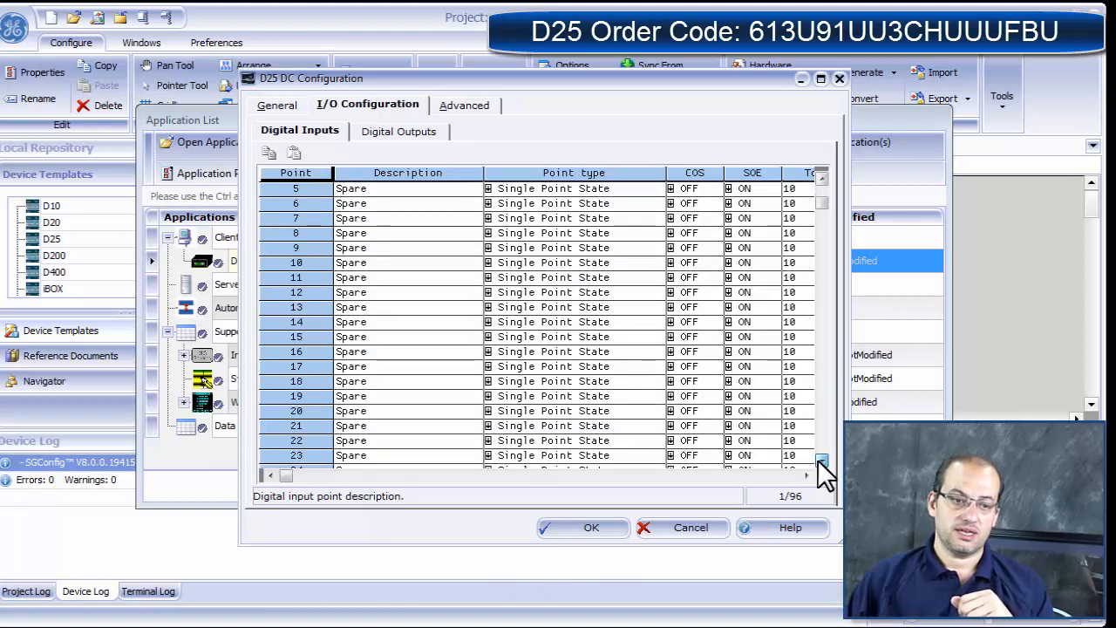
left_click(818, 460)
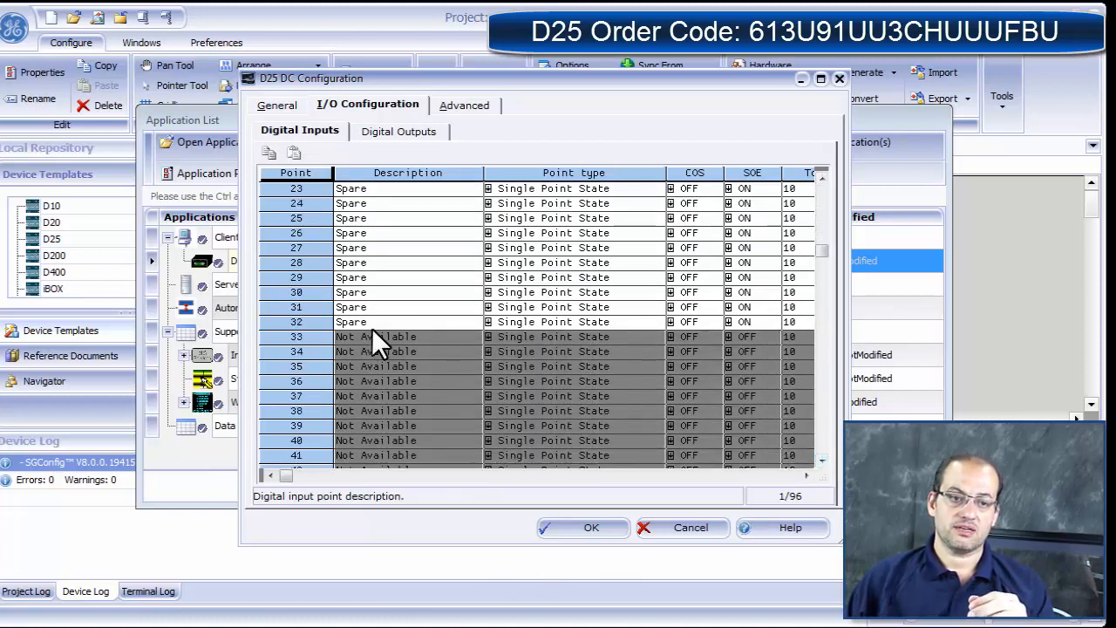
left_click_drag(819, 251, 819, 455)
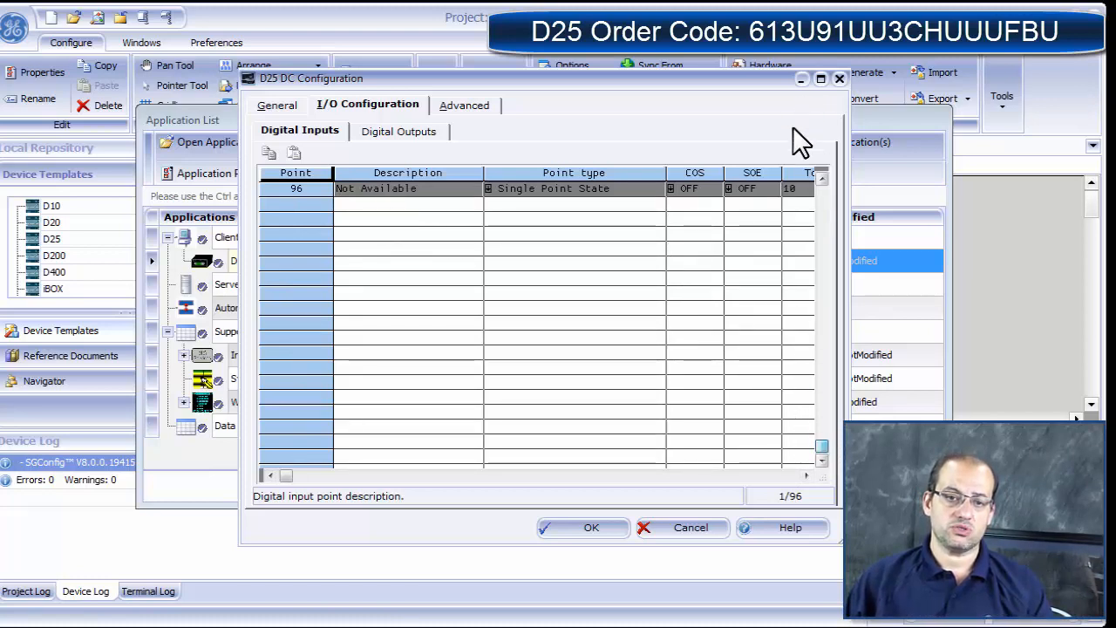
left_click(824, 190)
left_click(824, 190)
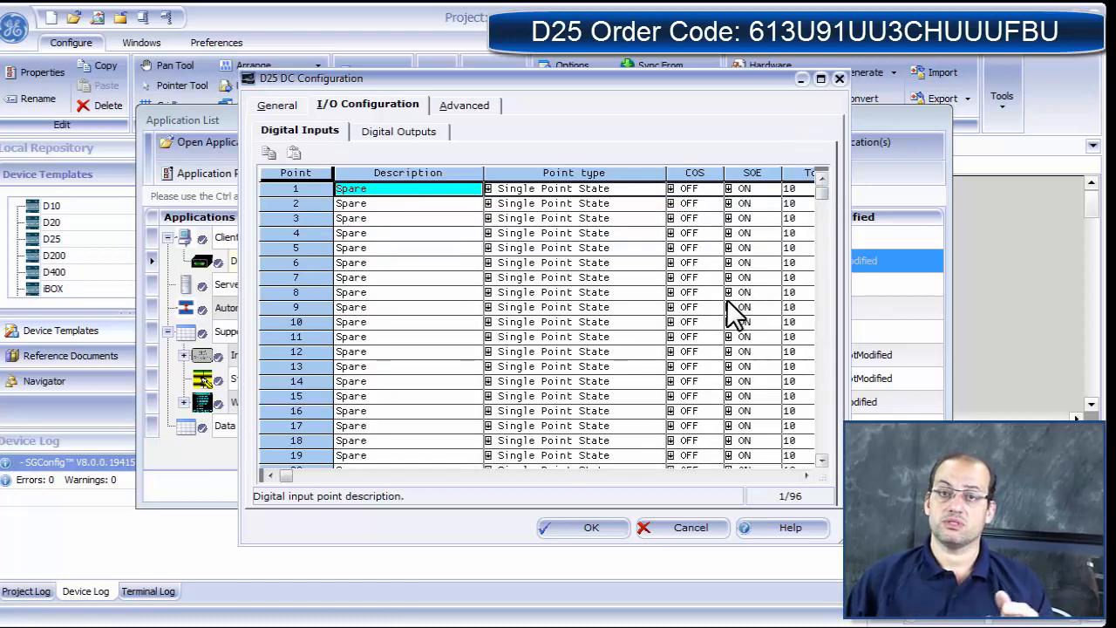
left_click(392, 132)
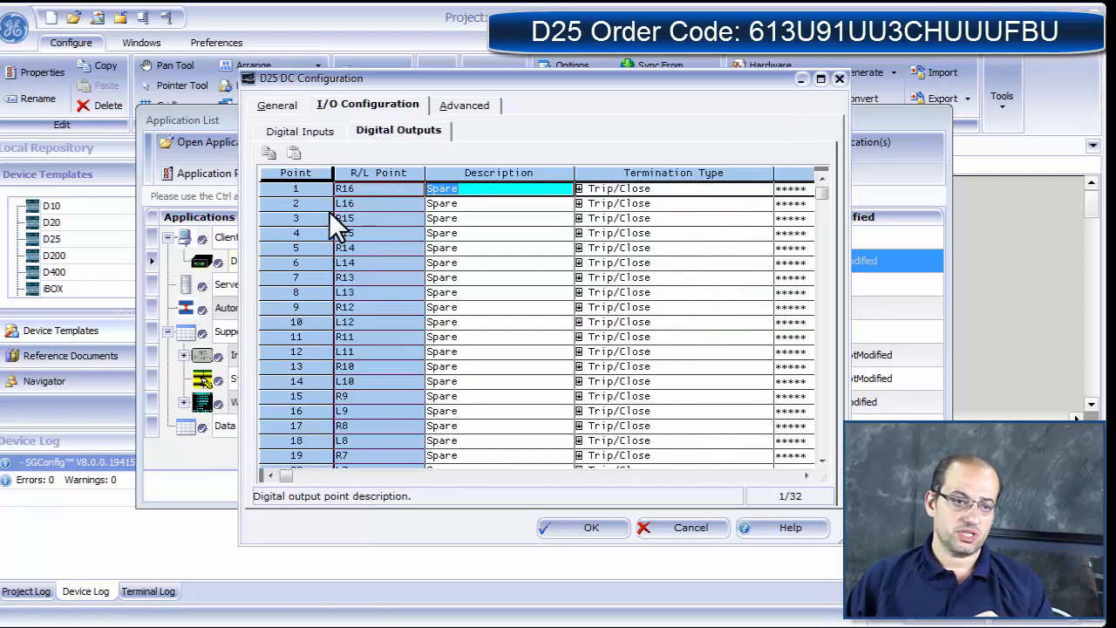
Step: Check the end of the digital output point list and the board selections in the DC Configuration
left_click_drag(823, 193, 822, 431)
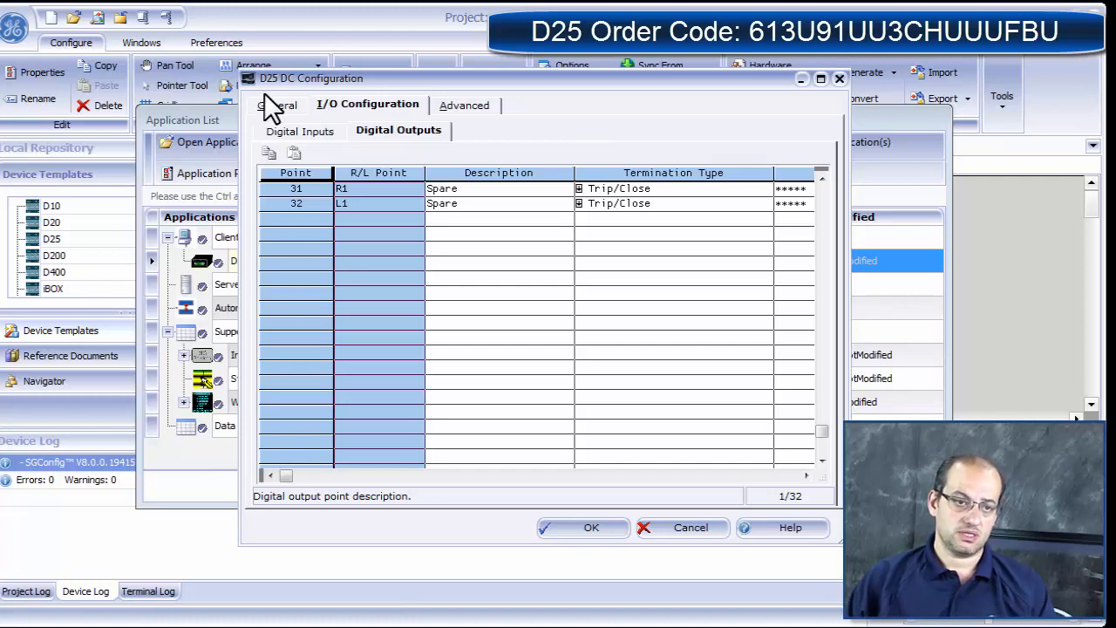
left_click(299, 129)
left_click(298, 106)
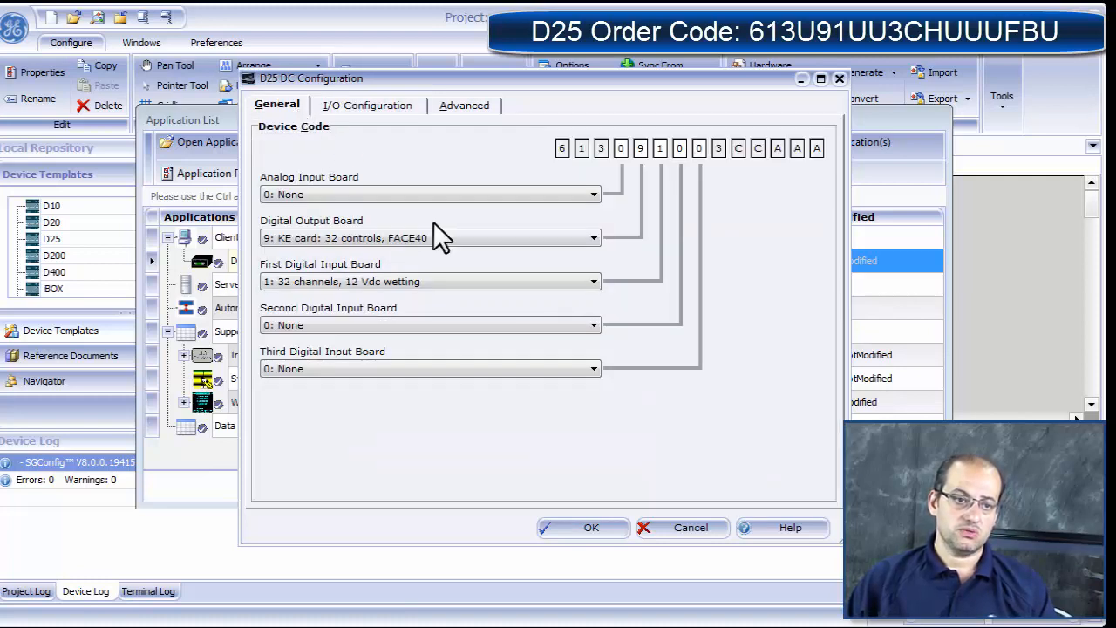
Step: Set the description of digital input point 1 to "Xfrmr alarm" and save the DC Configuration
left_click(361, 107)
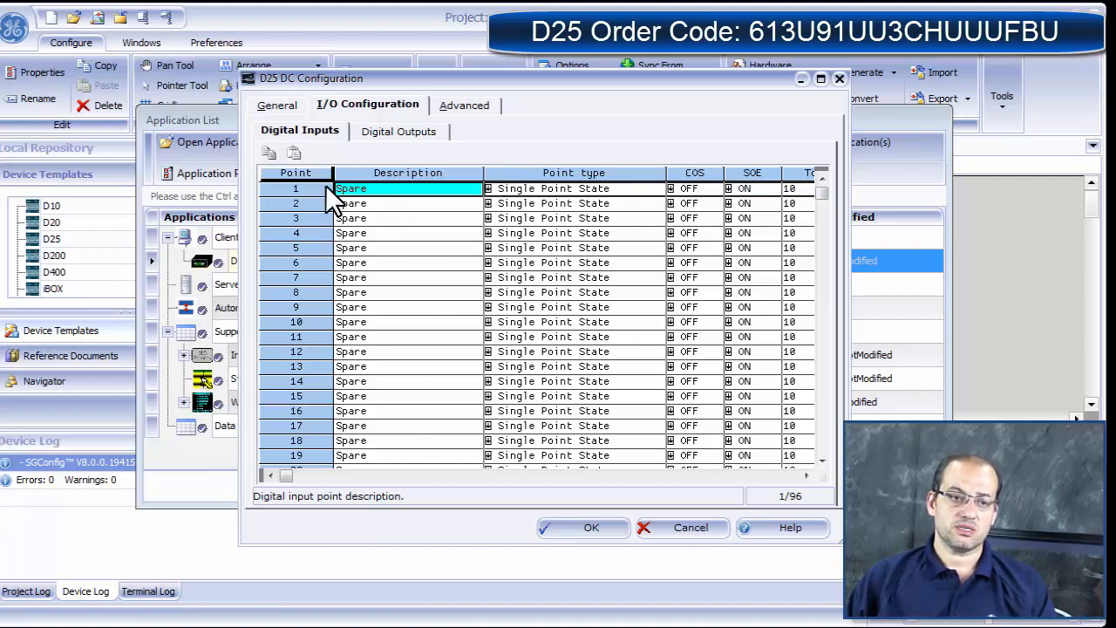
left_click(365, 188)
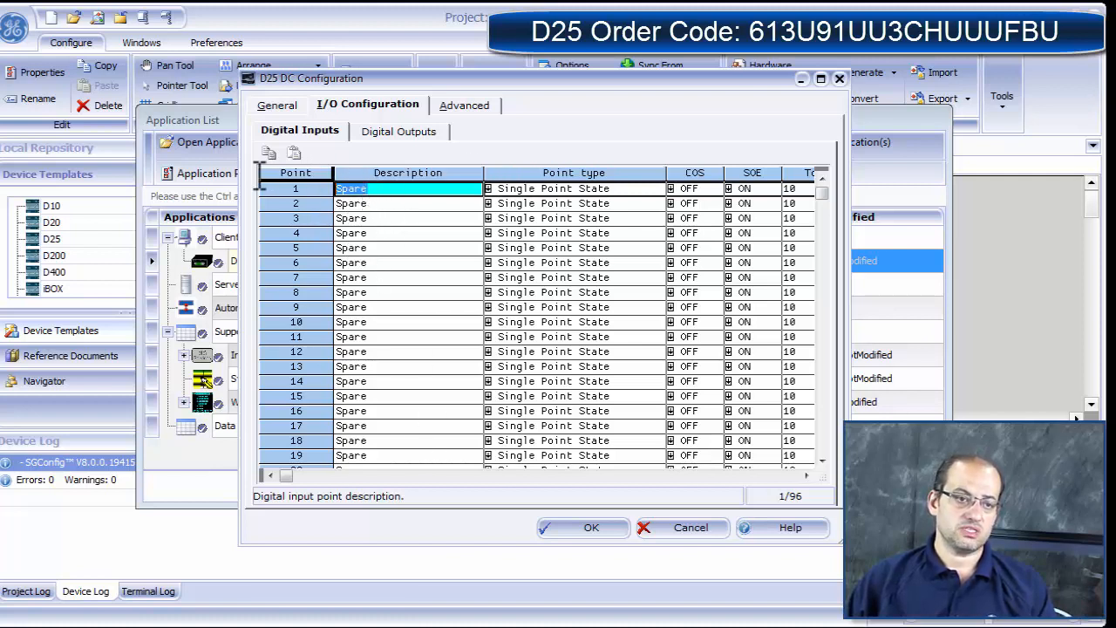
type("X")
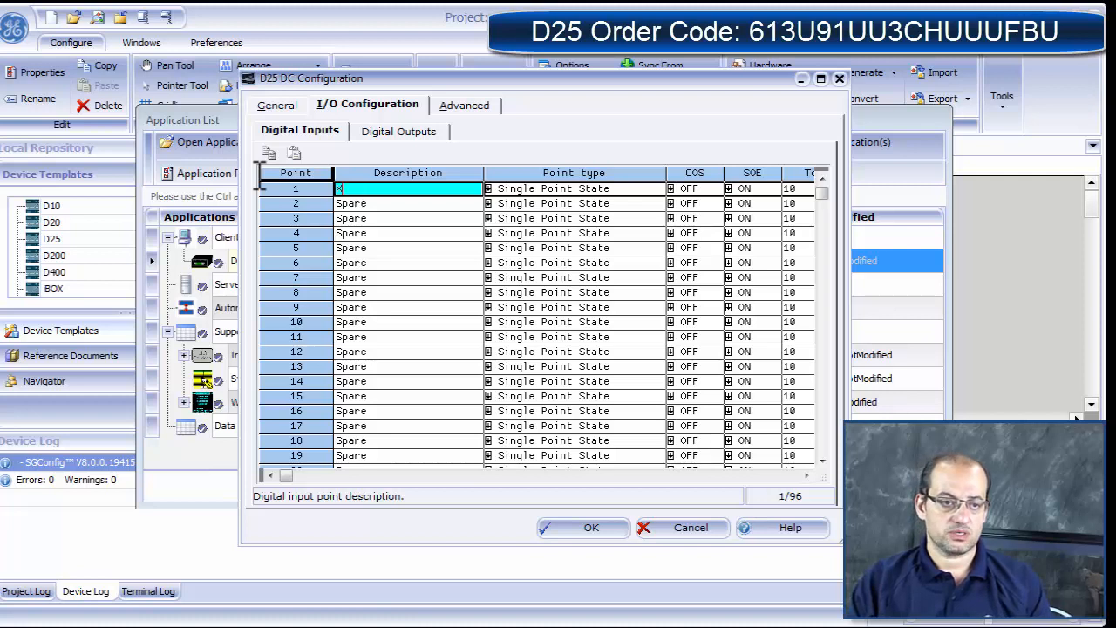
type("frmr ")
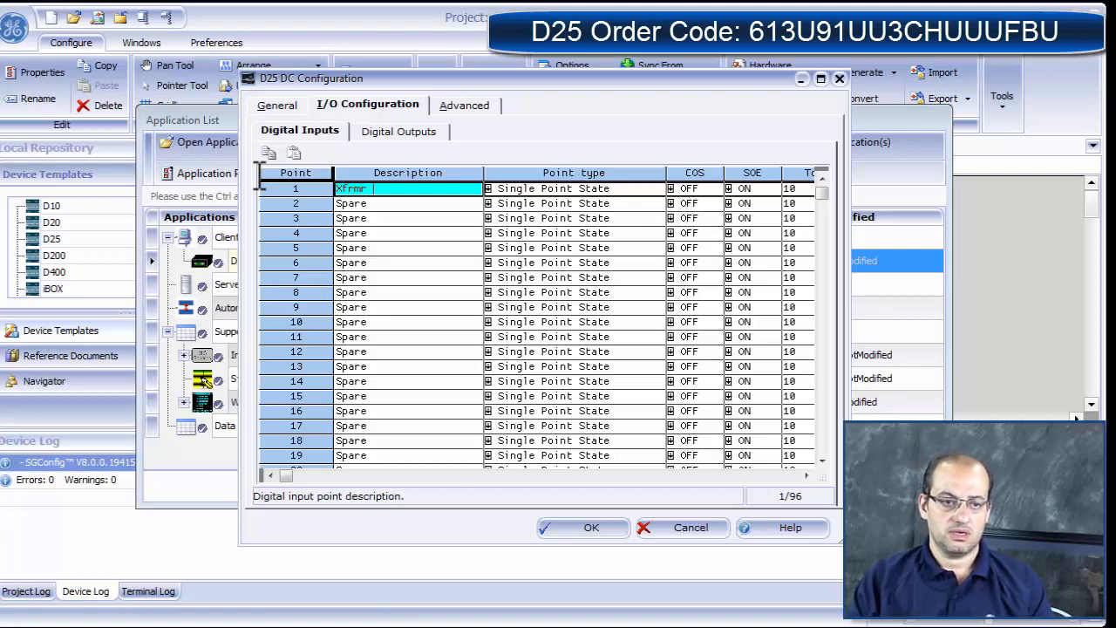
type("alam")
type("m")
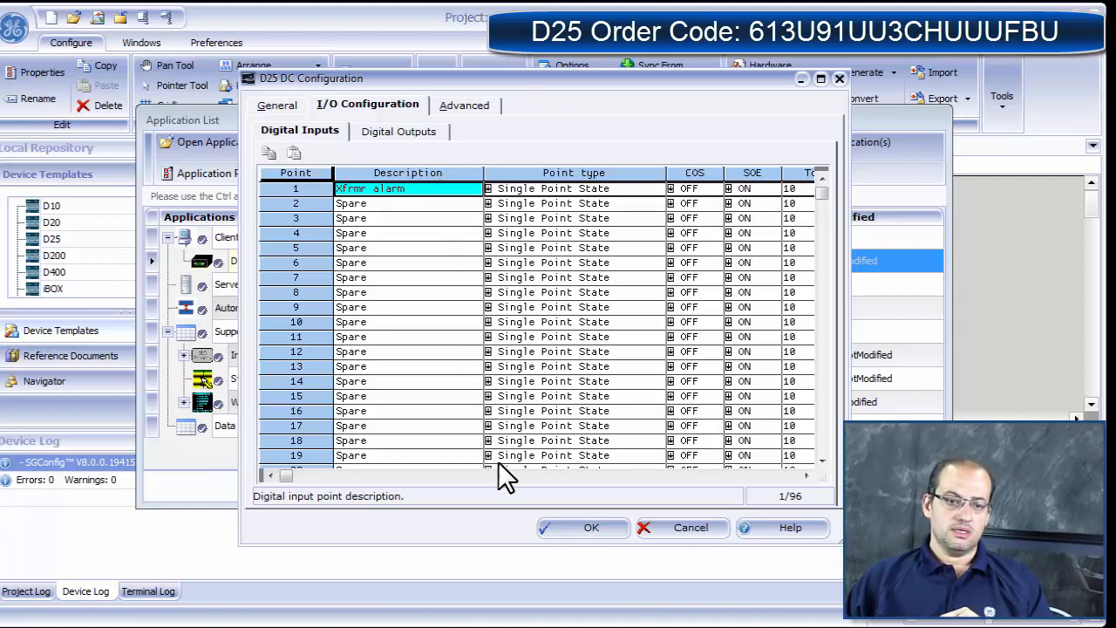
left_click(582, 528)
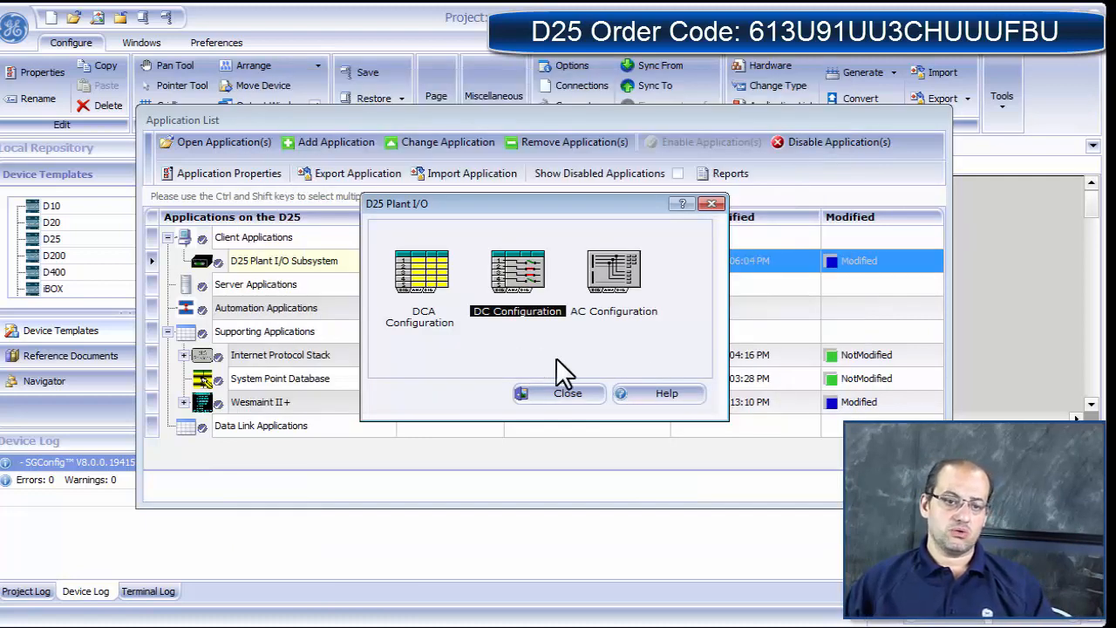
Step: In the AC Configuration, set Group #2 to "H: 5A CT, 16 x nominal, High precision" and Groups #3 to #5 to "U: No AC input card"
double_click(619, 278)
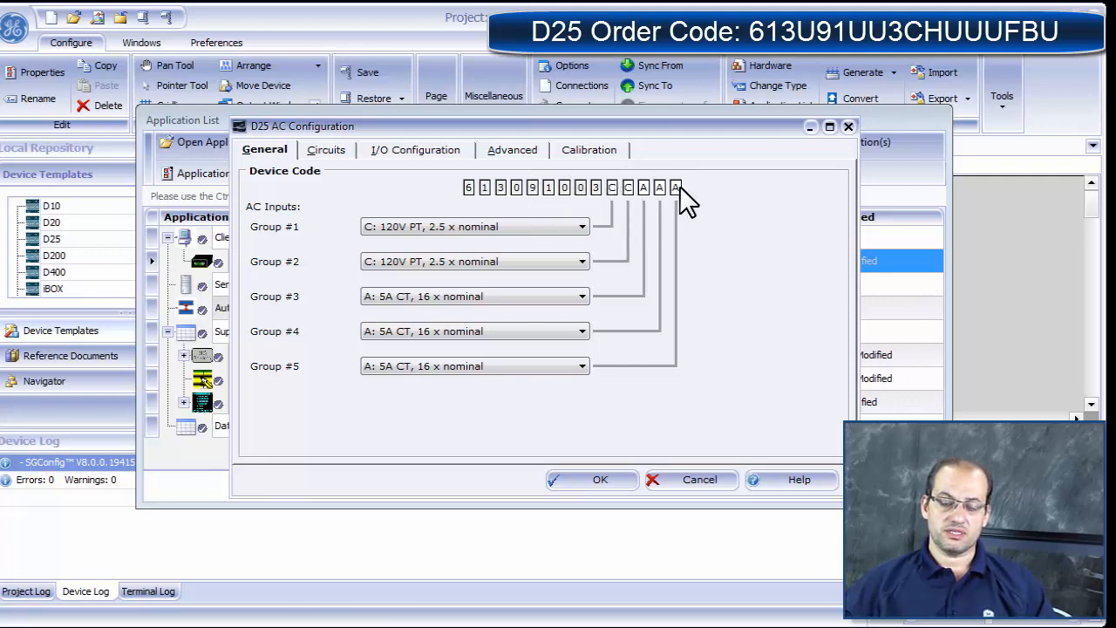
left_click(497, 263)
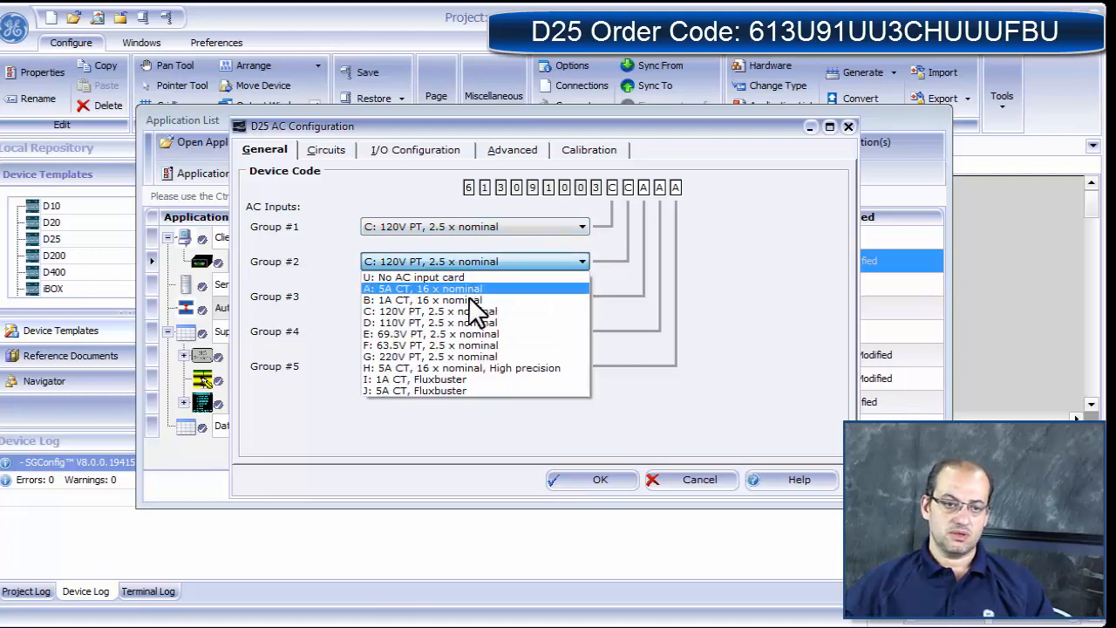
left_click(461, 367)
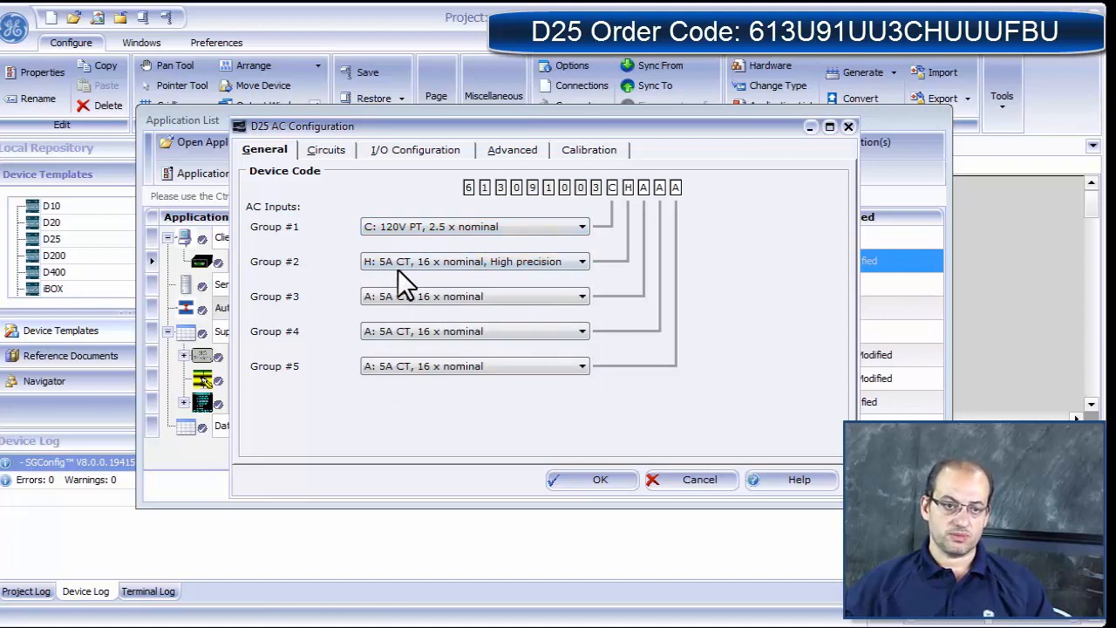
left_click(441, 296)
left_click(430, 316)
left_click(432, 329)
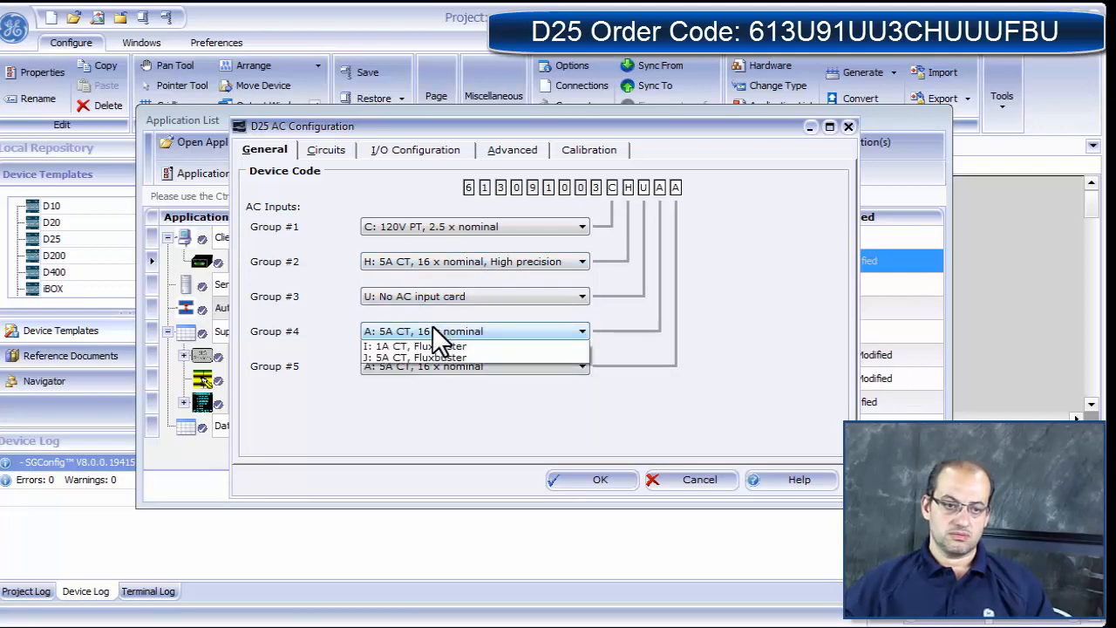
left_click(425, 352)
left_click(422, 364)
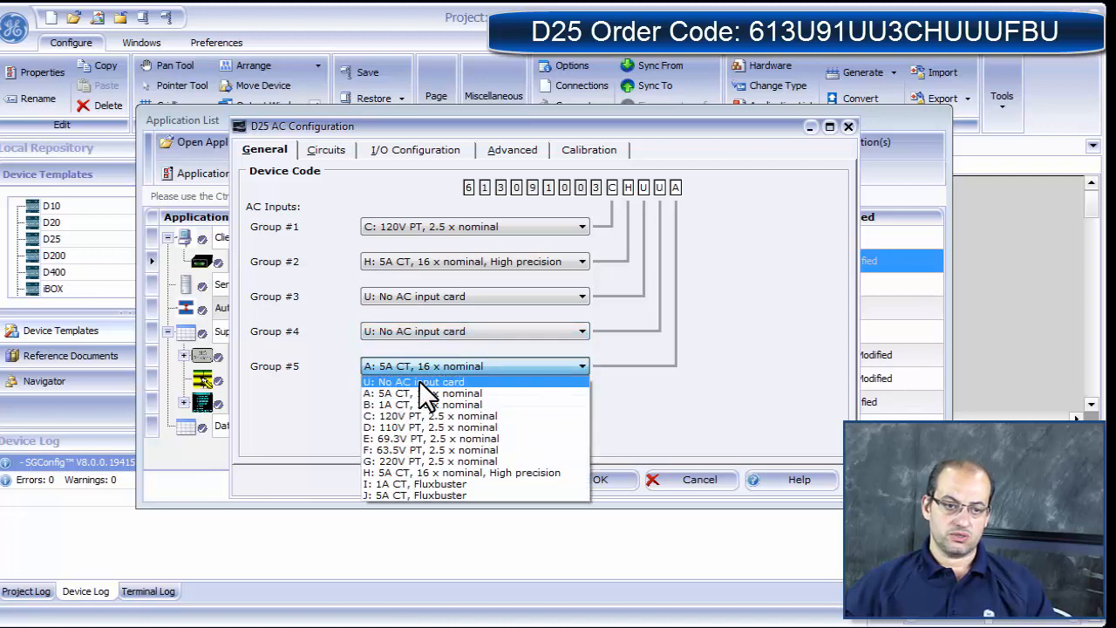
left_click(419, 381)
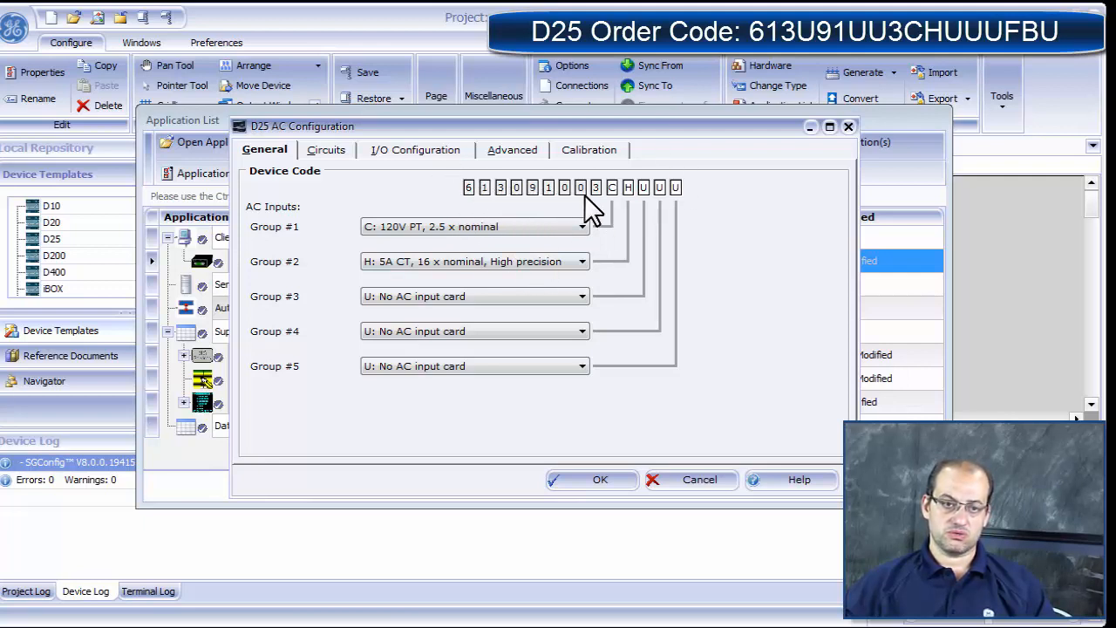
Step: Set the AC circuits to 1 bus and 1 circuit
left_click(325, 152)
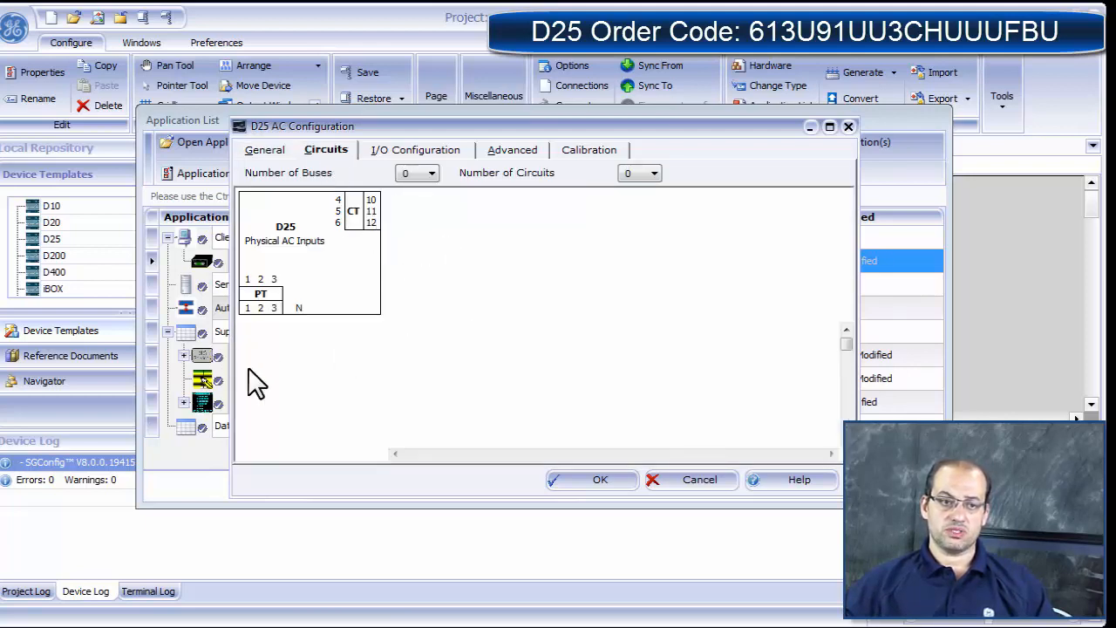
left_click(432, 172)
left_click(421, 200)
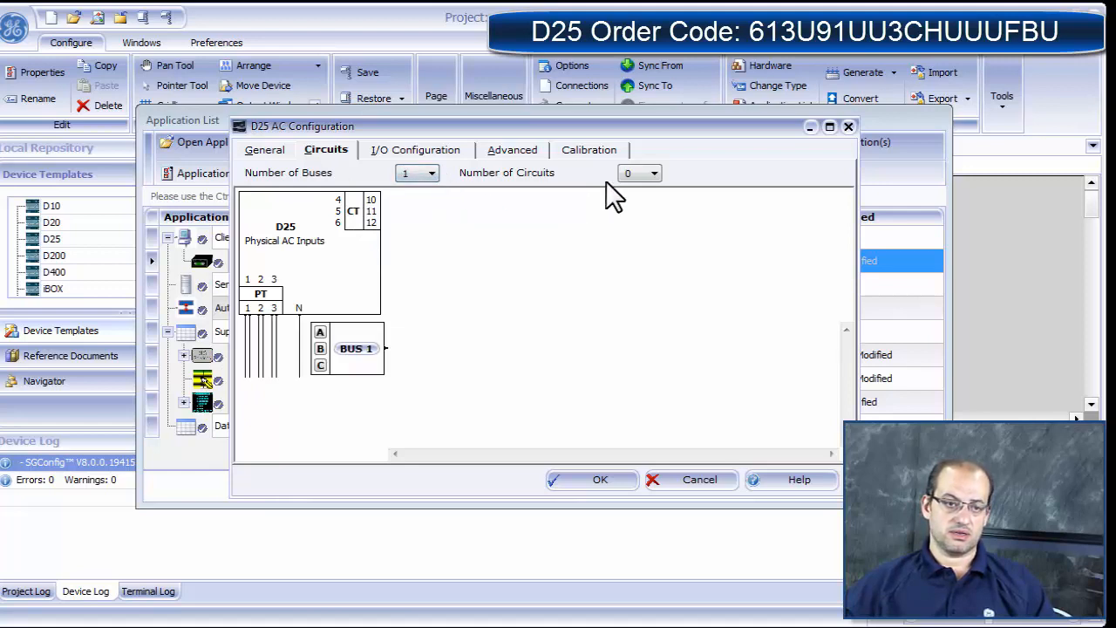
left_click(652, 172)
left_click(617, 202)
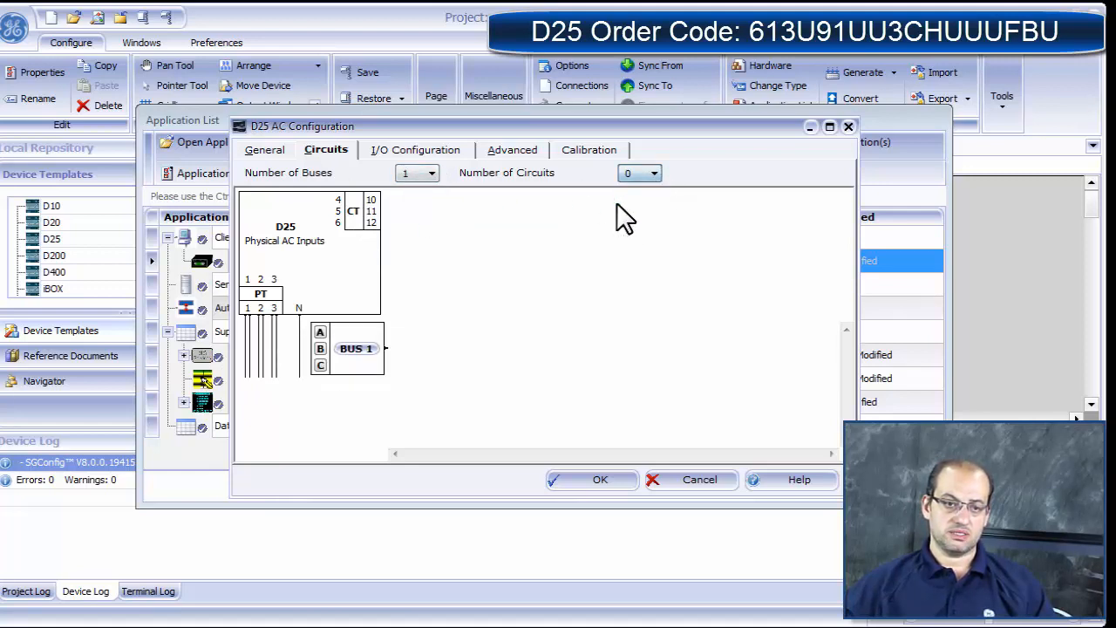
left_click(637, 175)
left_click(629, 201)
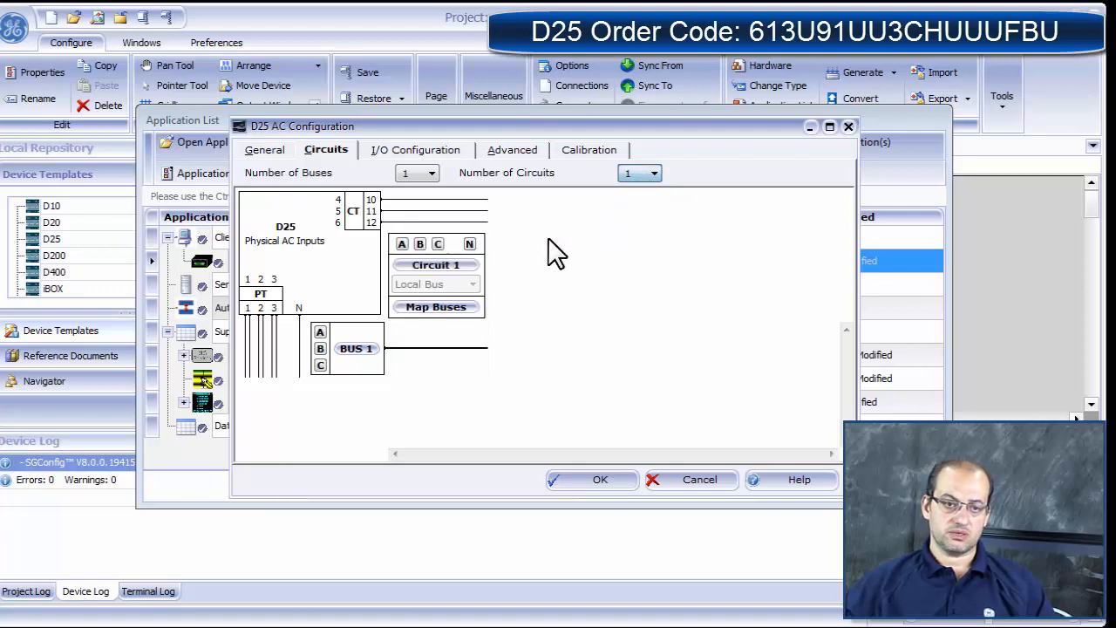
Step: Connect Circuit 1 current phases A, B and C to CT10, CT11 and CT12
left_click(400, 244)
left_click(418, 215)
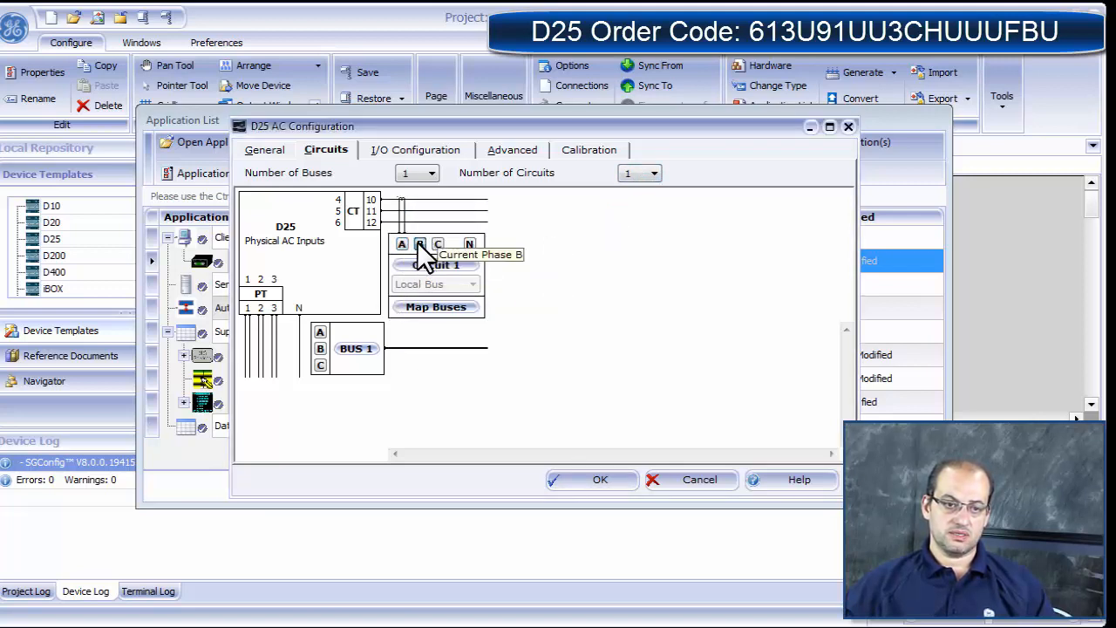
left_click(418, 242)
left_click(438, 224)
left_click(439, 244)
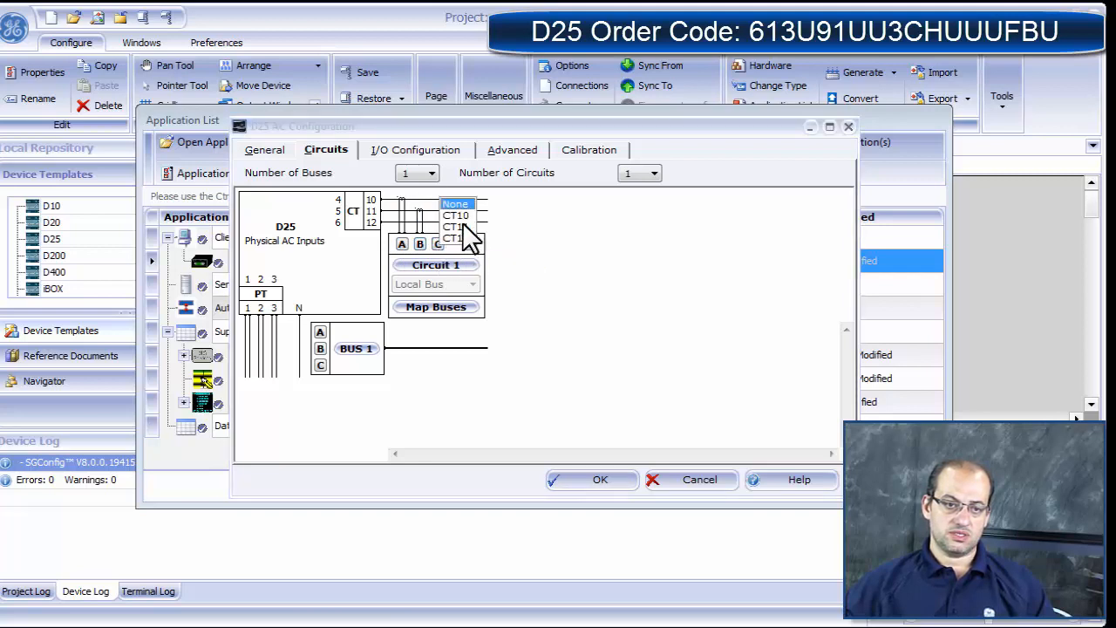
left_click(466, 236)
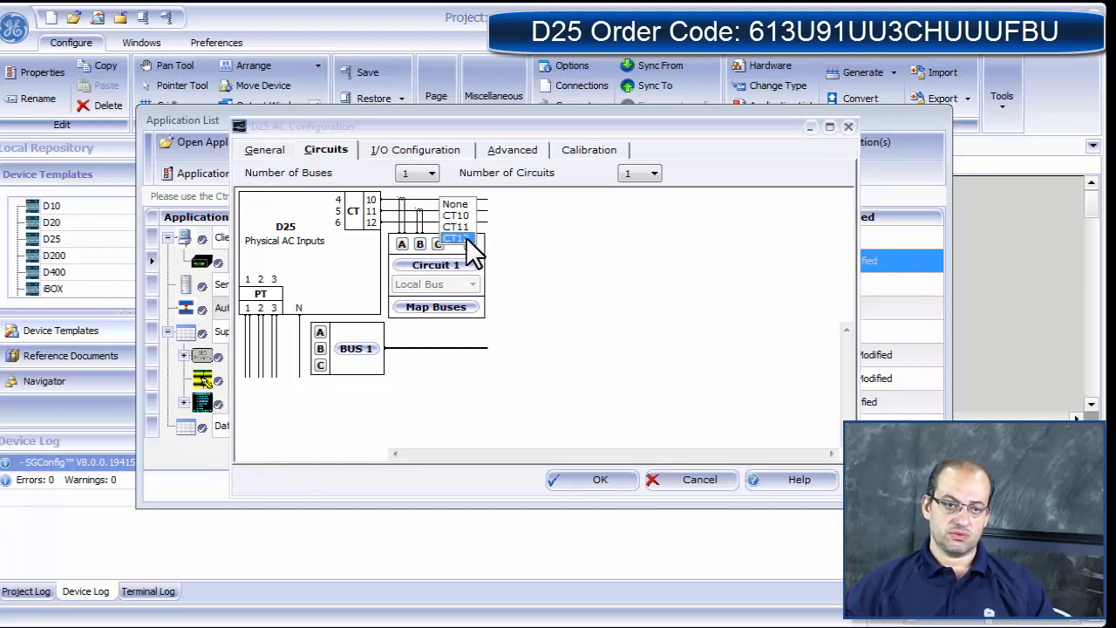
Step: Connect Bus 1 voltage phases A, B and C to PT1, PT2 and PT3
left_click(320, 332)
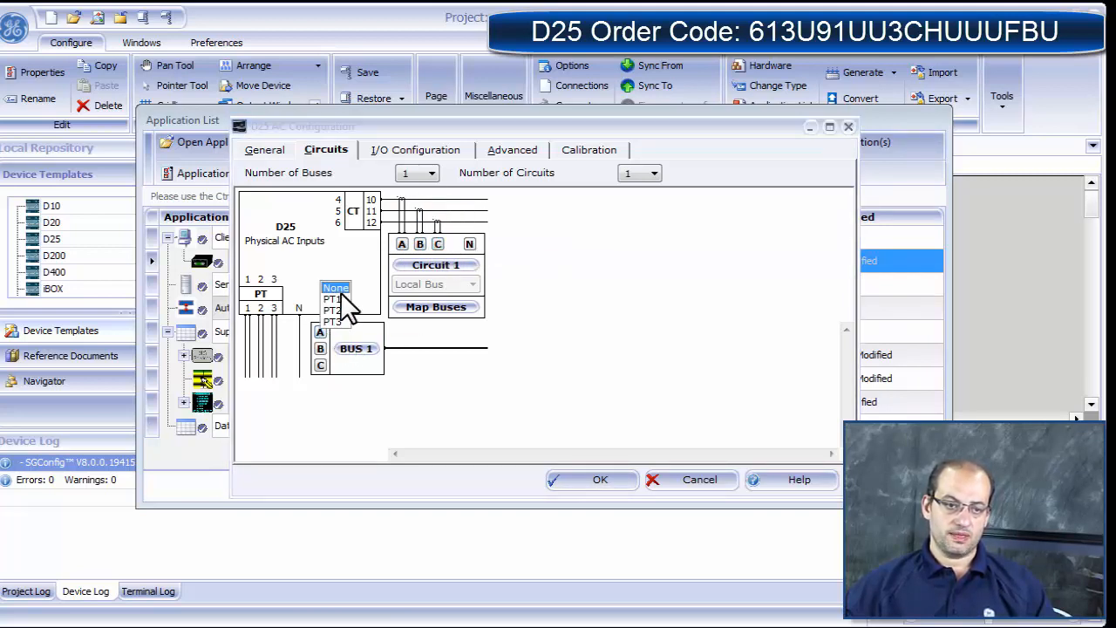
left_click(336, 292)
left_click(320, 347)
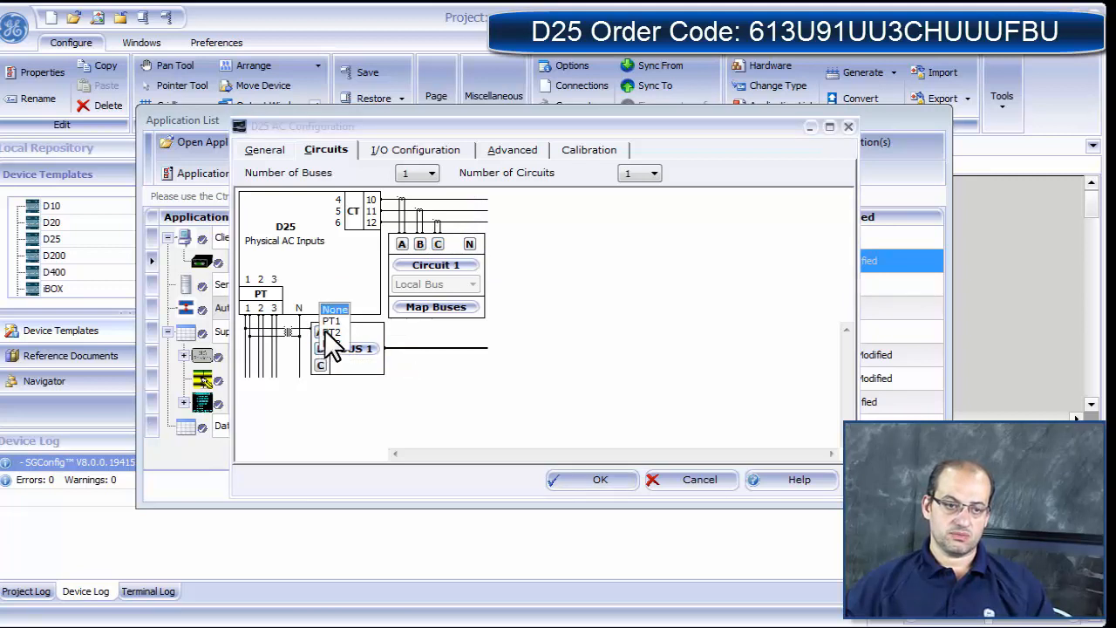
left_click(331, 333)
left_click(320, 364)
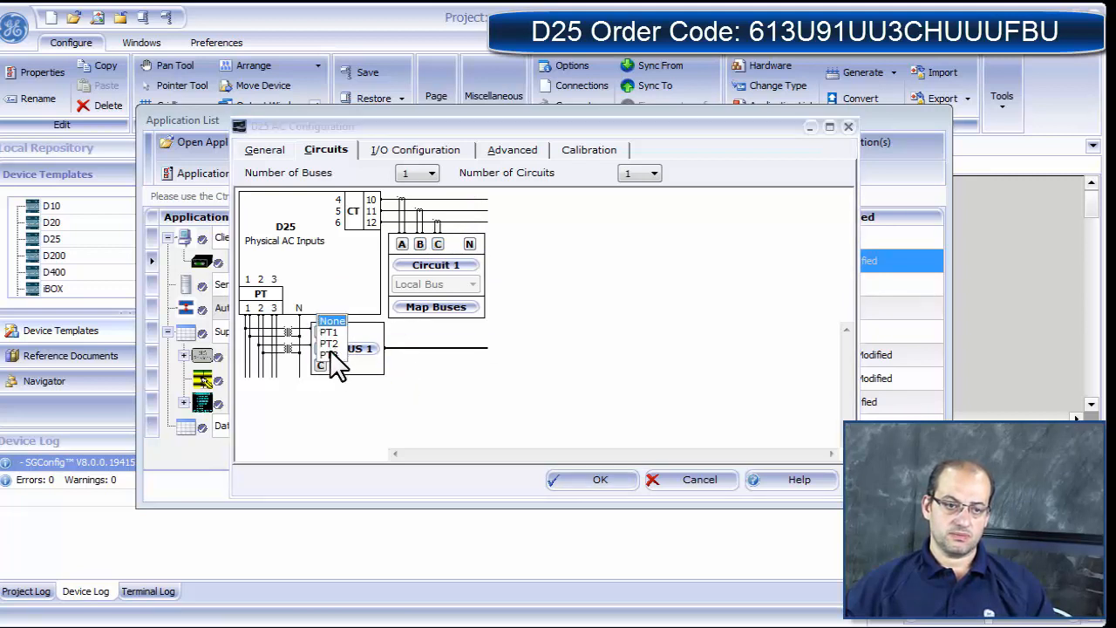
left_click(331, 355)
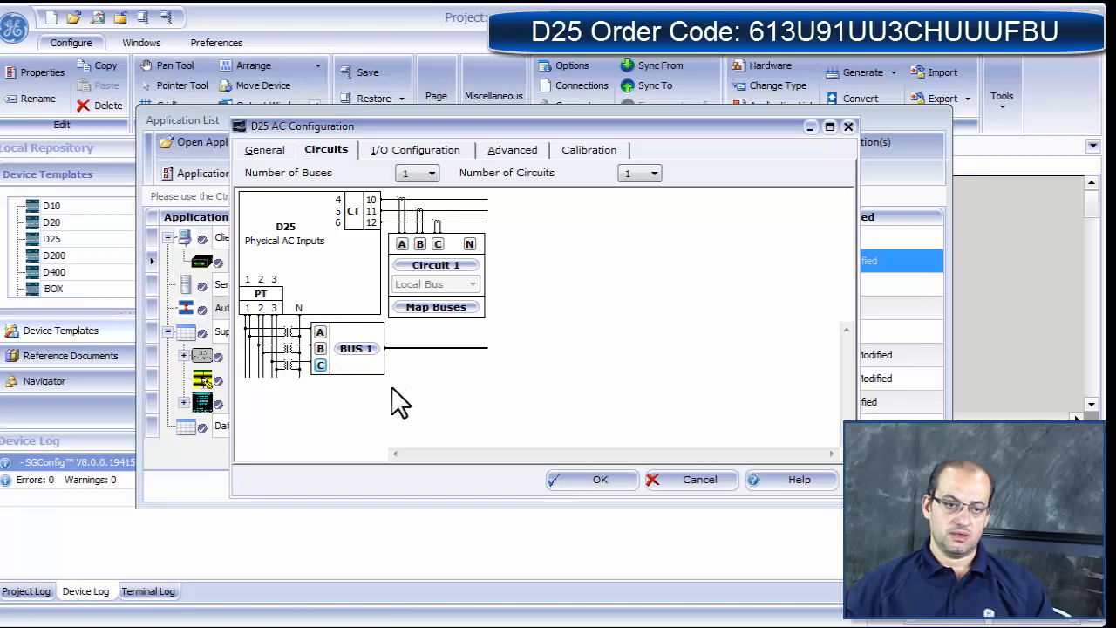
Step: Check the PT Connection Type options in the Bus 1 properties and leave them without saving
left_click(354, 345)
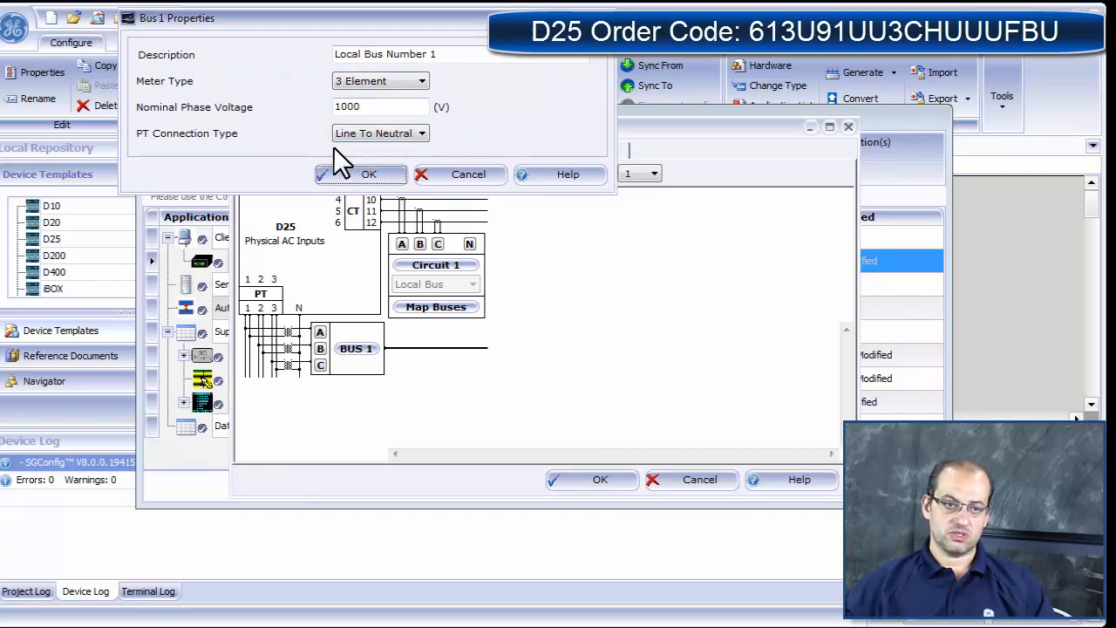
left_click(399, 133)
left_click(404, 148)
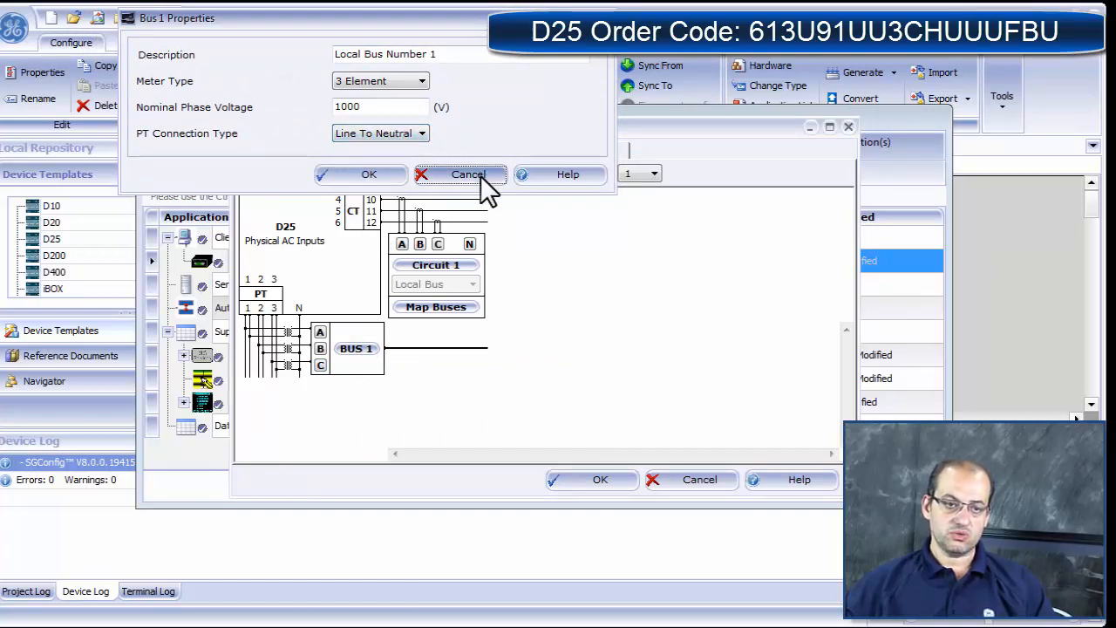
left_click(480, 175)
Step: Reset the number of buses and the number of circuits to 0
left_click(431, 176)
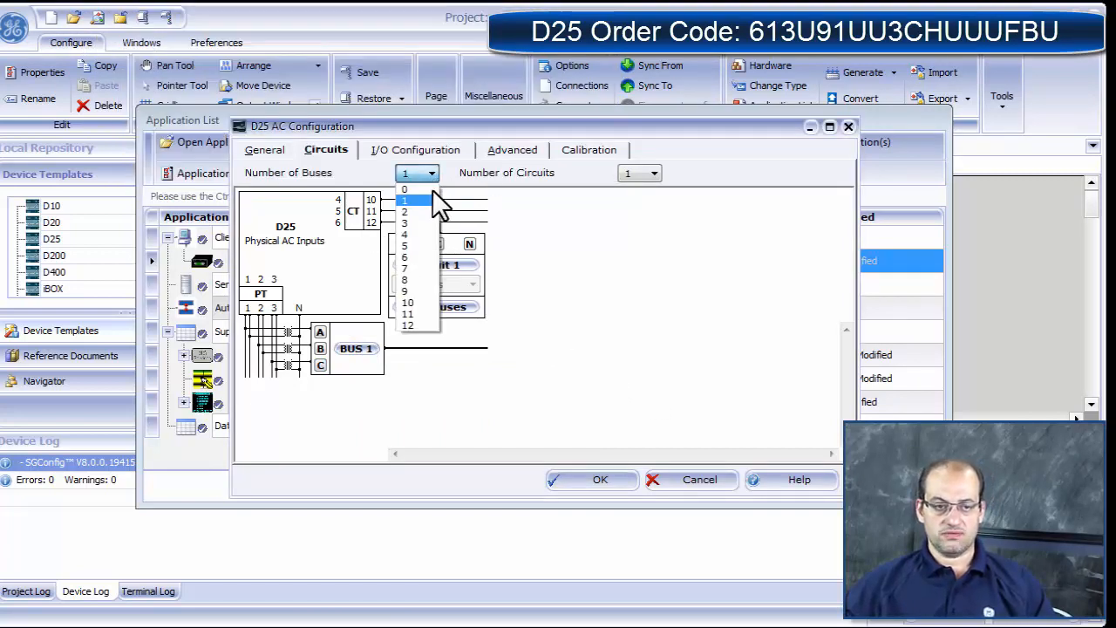
left_click(427, 191)
left_click(655, 175)
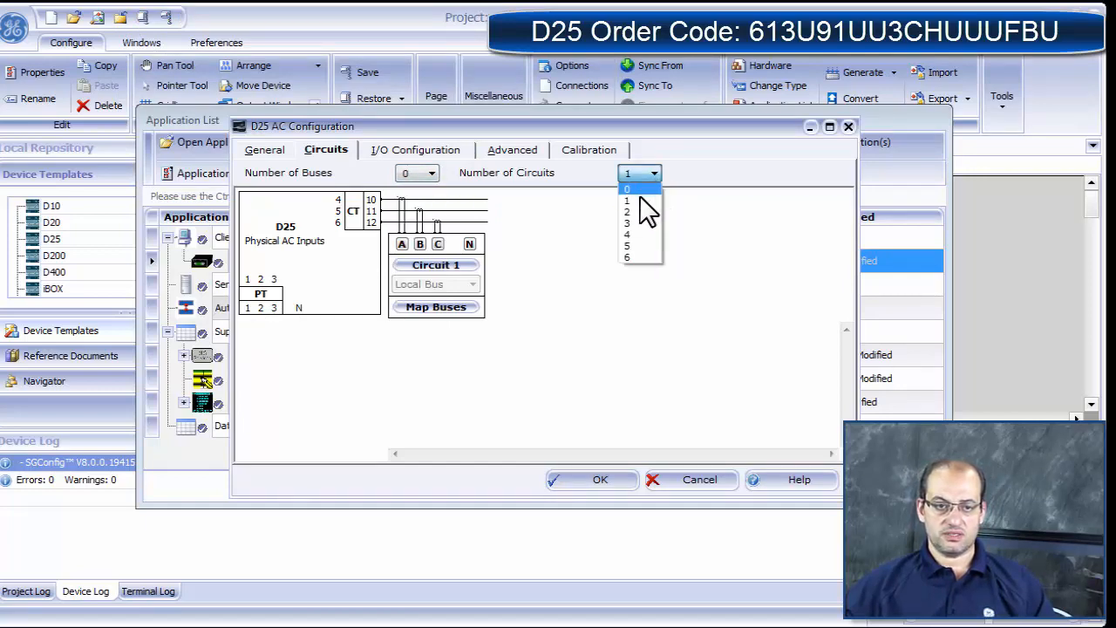
left_click(635, 189)
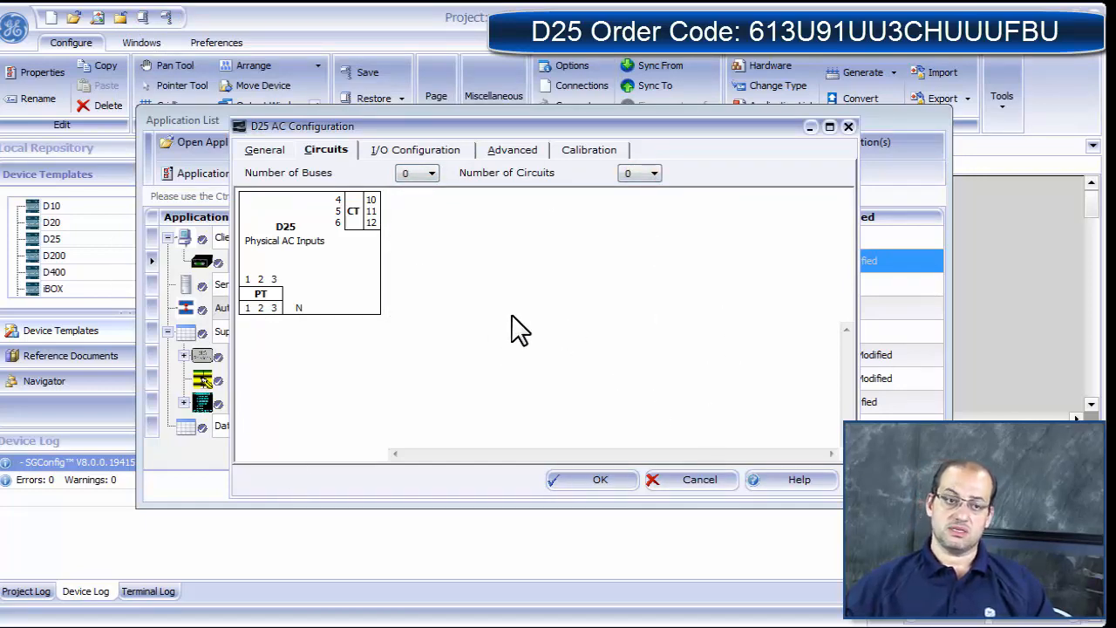
Step: Examine the analog inputs, counter inputs, analog alarms and physical AC properties in the AC I/O configuration
left_click(383, 151)
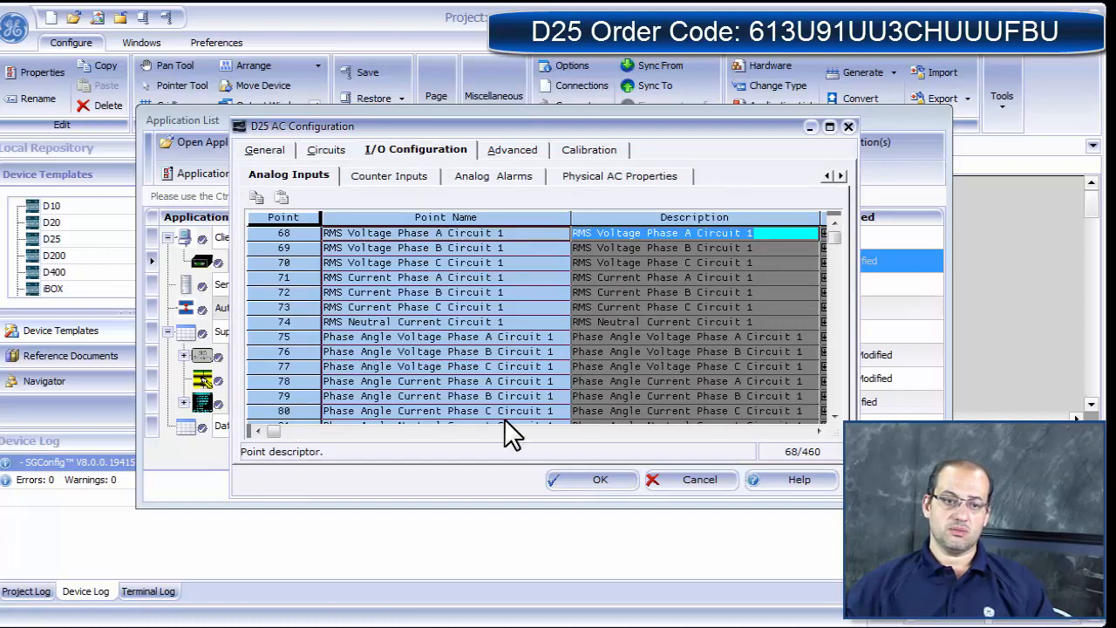
left_click(366, 175)
left_click(473, 174)
left_click(615, 174)
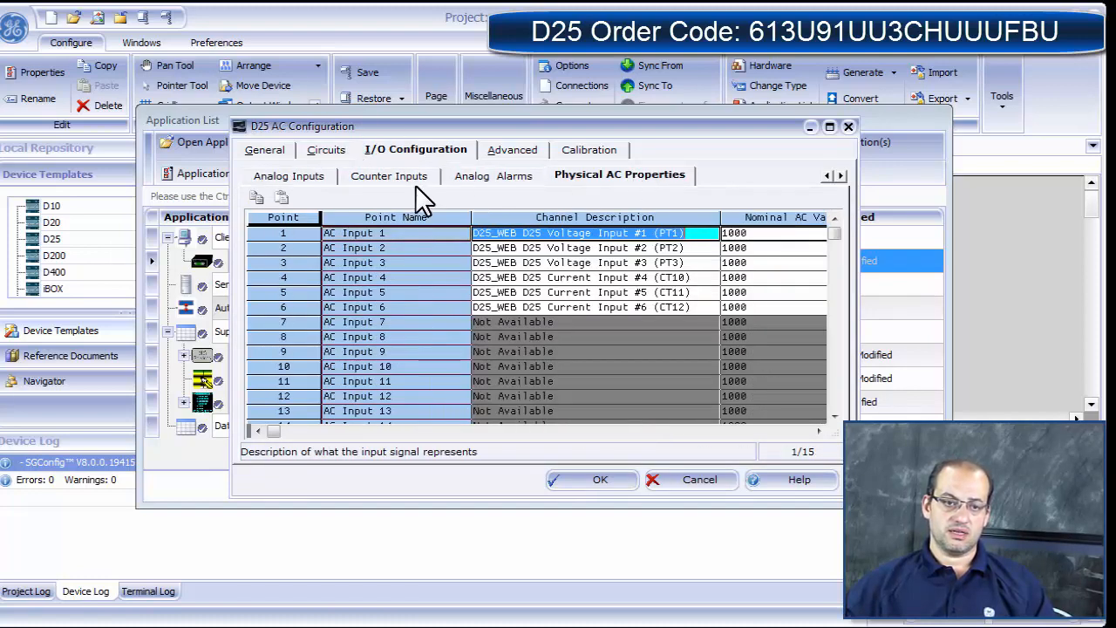
left_click(310, 178)
left_click(389, 175)
left_click(493, 176)
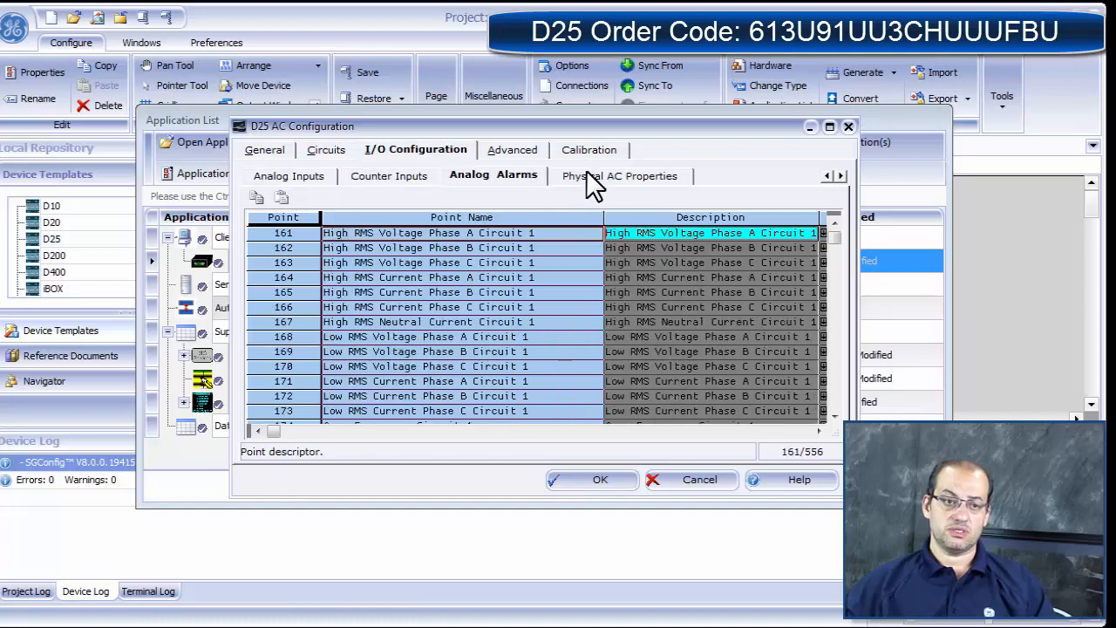
left_click(615, 175)
left_click(295, 178)
Step: Set both the number of buses and the number of circuits to 1 in the AC circuit configuration
left_click(326, 149)
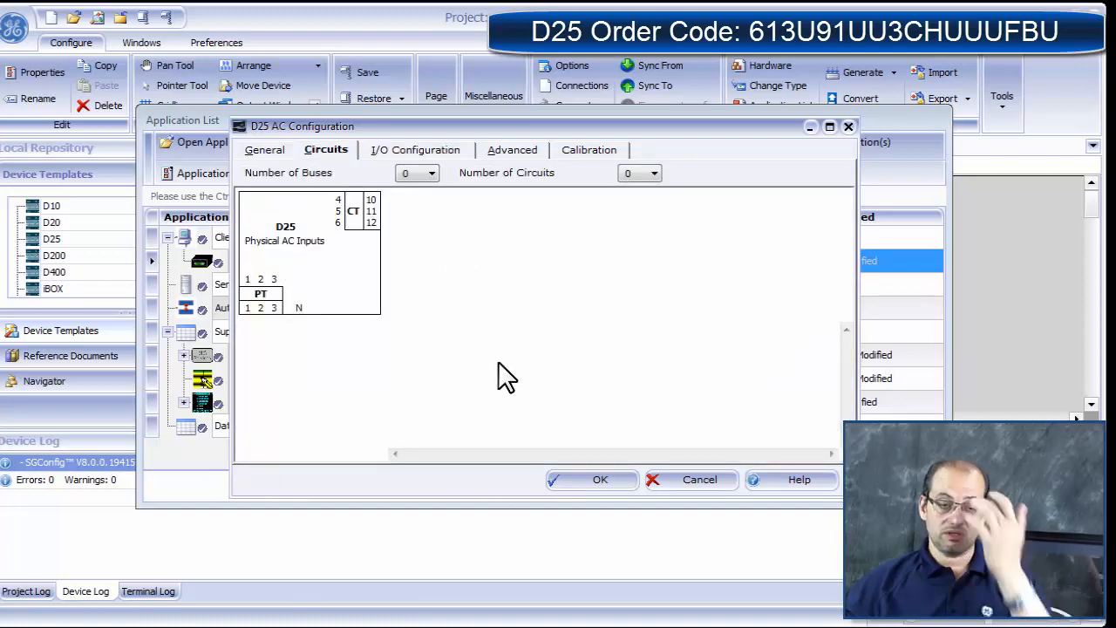
left_click(432, 175)
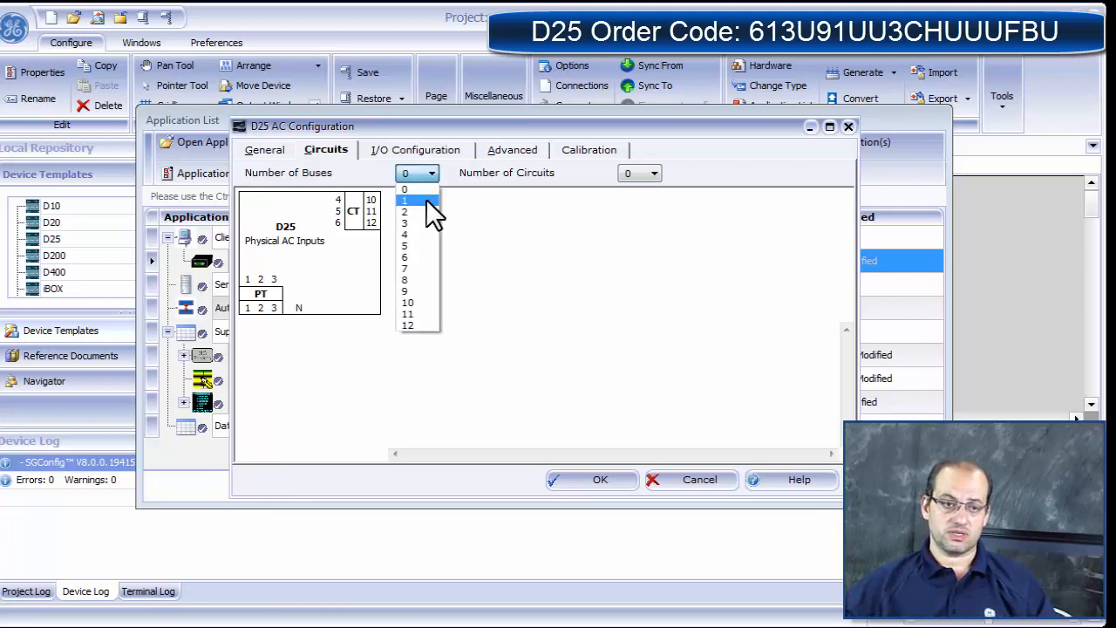
left_click(426, 199)
left_click(654, 173)
left_click(647, 194)
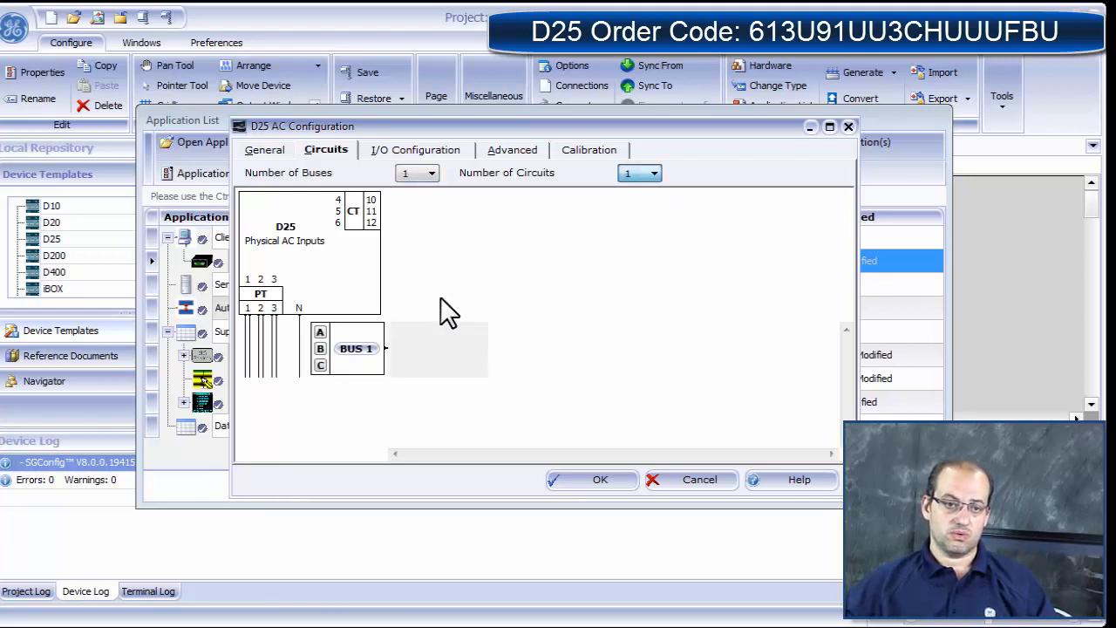
Step: Map Circuit 1 current phases A, B and C to CT10, CT11 and CT12
left_click(401, 246)
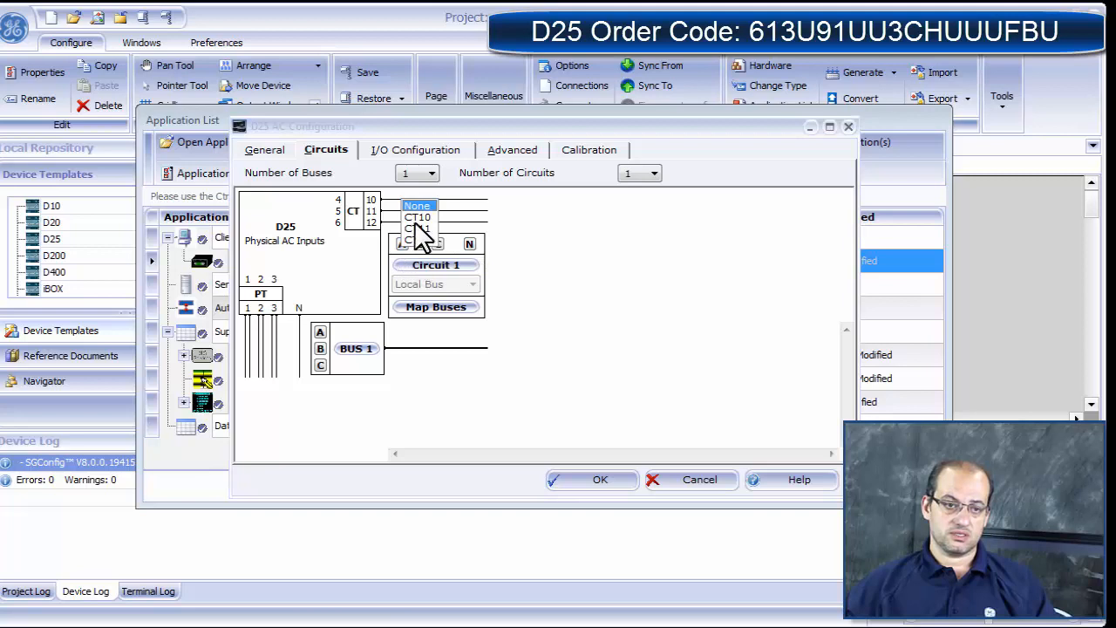
left_click(414, 221)
left_click(415, 244)
left_click(436, 224)
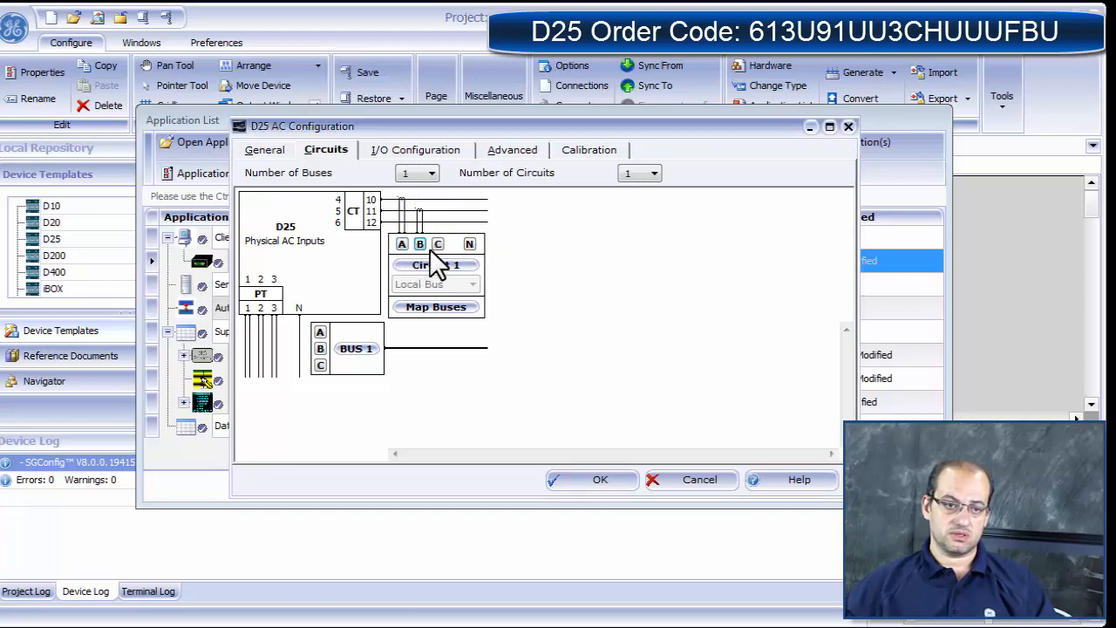
left_click(436, 244)
left_click(451, 227)
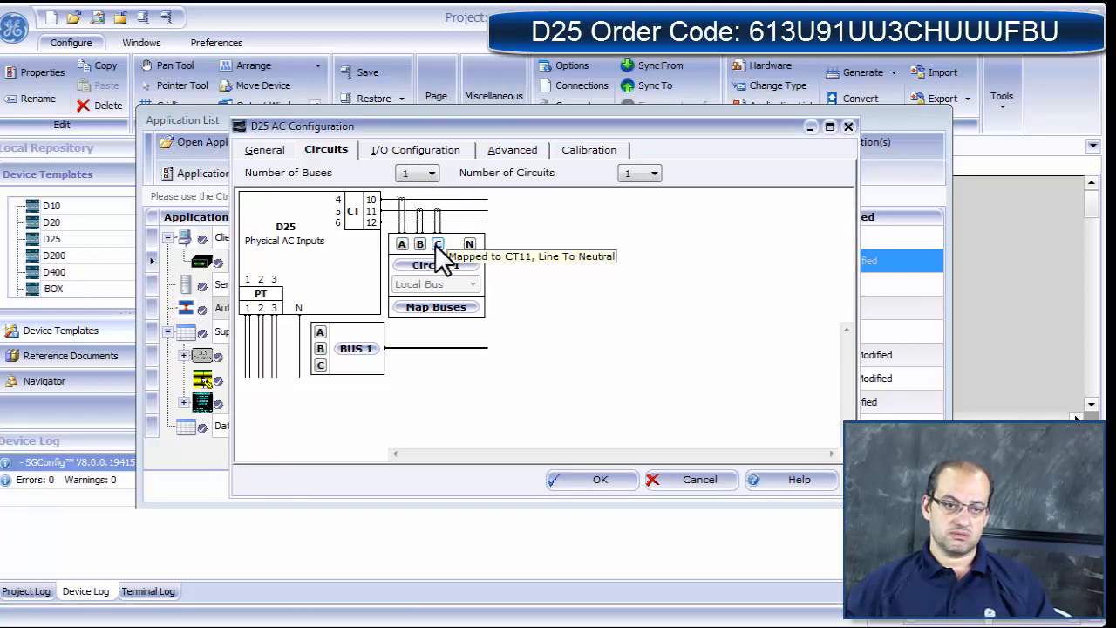
left_click(436, 244)
left_click(451, 238)
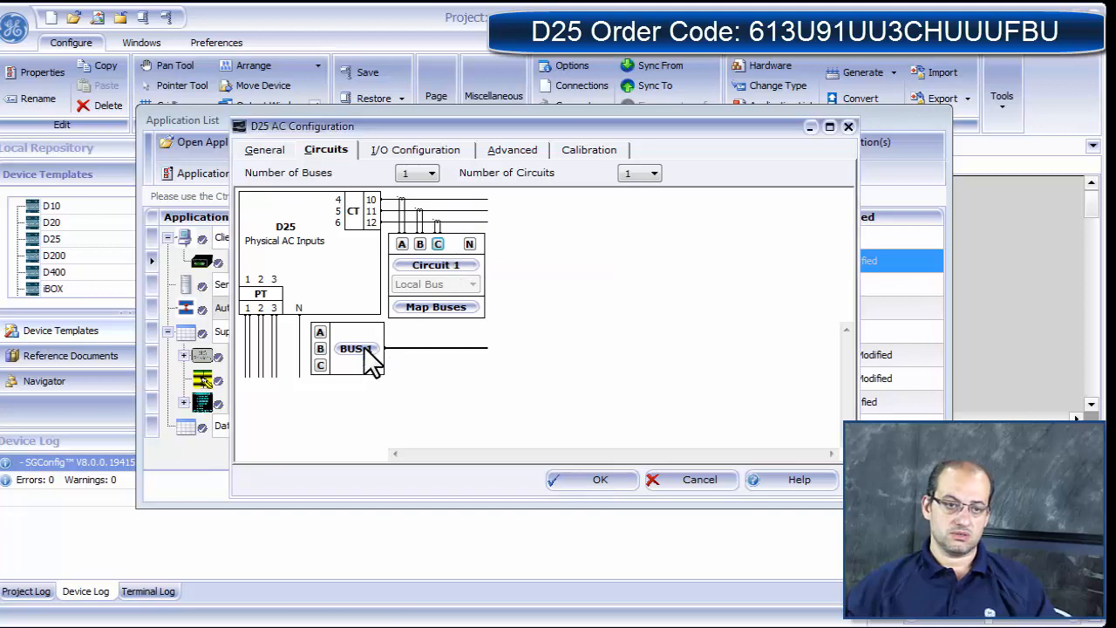
Step: Map Bus 1 phases A, B and C to PT1, PT2 and PT3, and check the analog inputs in the I/O configuration
left_click(320, 333)
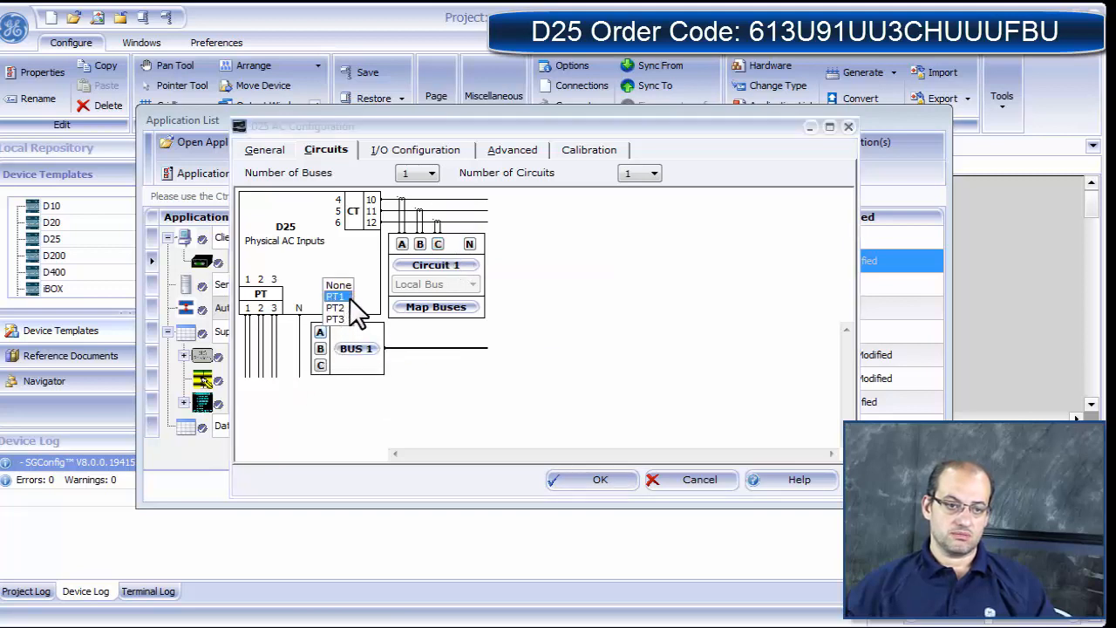
left_click(350, 298)
left_click(320, 347)
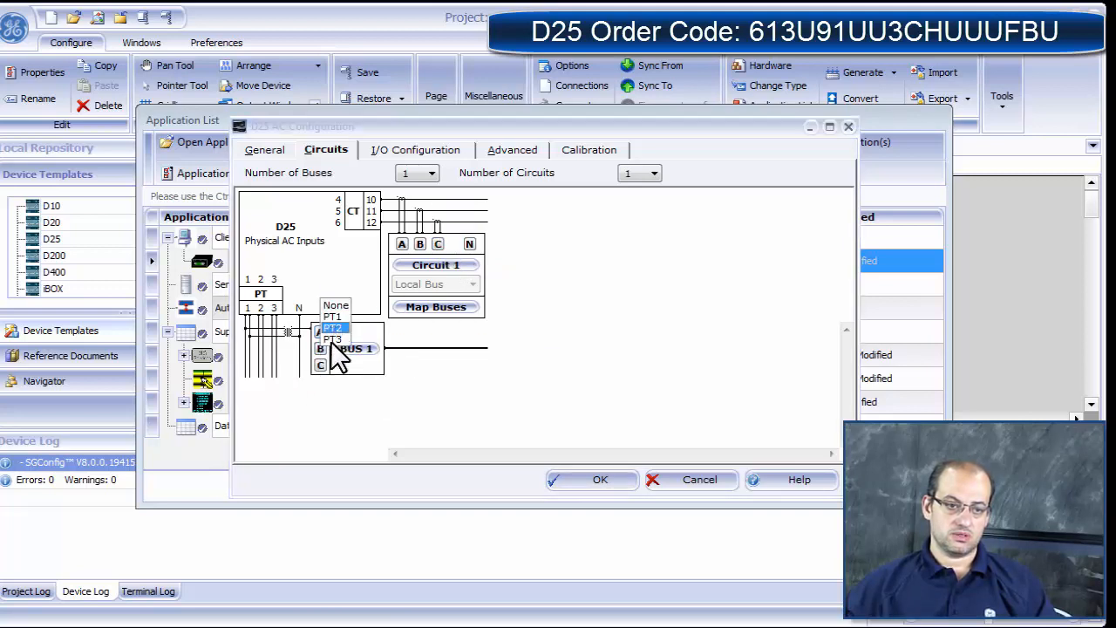
left_click(332, 327)
left_click(321, 362)
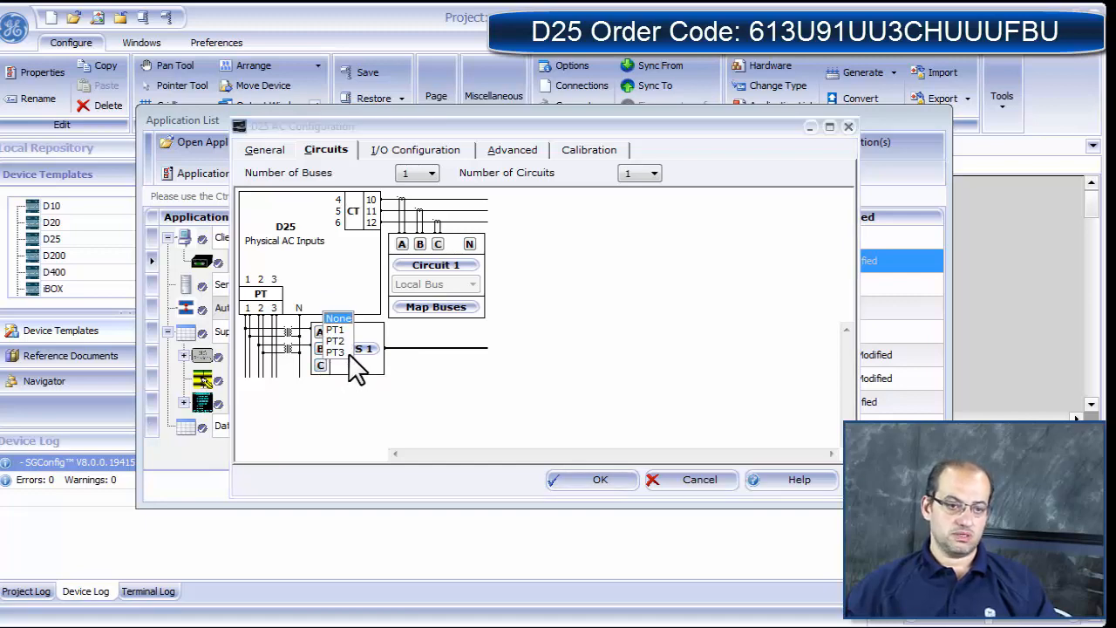
left_click(348, 353)
left_click(440, 153)
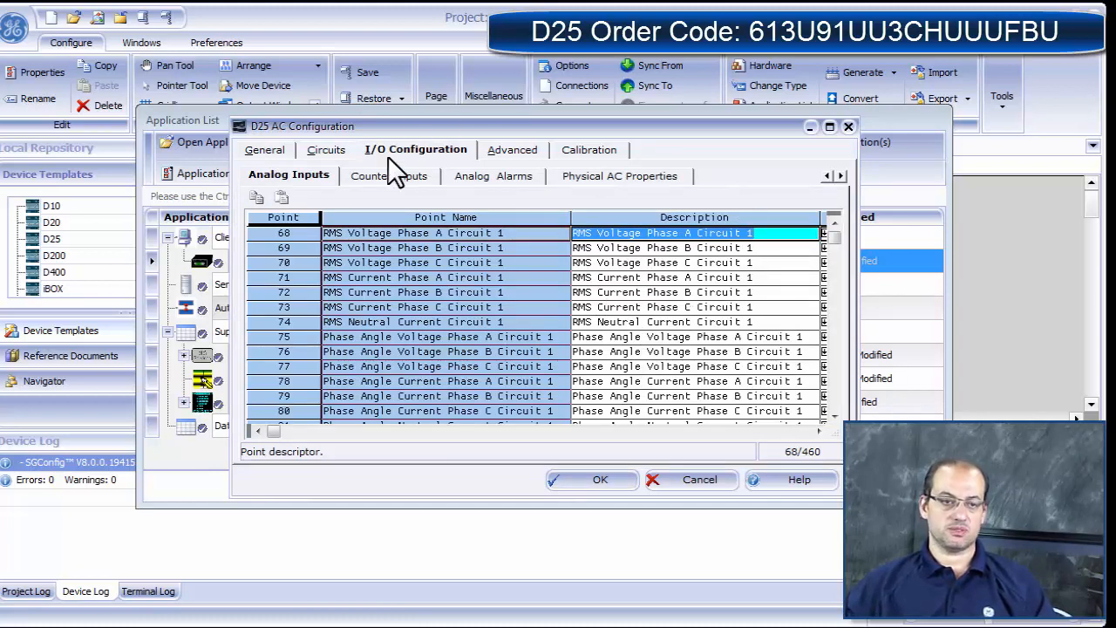
Step: Remove the example bus and circuit by setting both counts back to 0
left_click(329, 150)
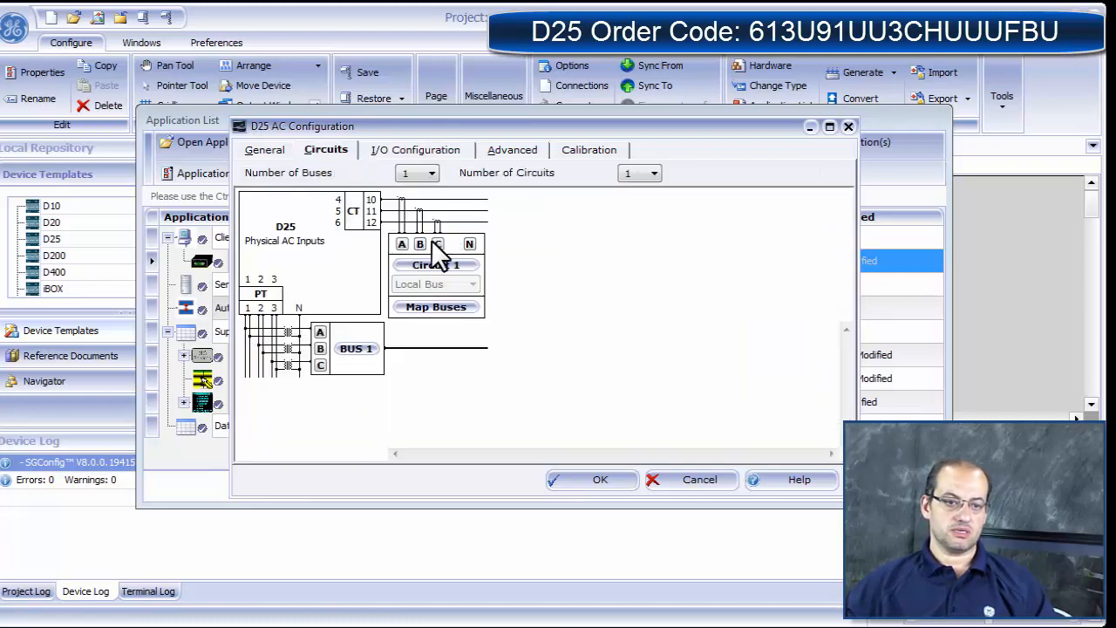
left_click(435, 246)
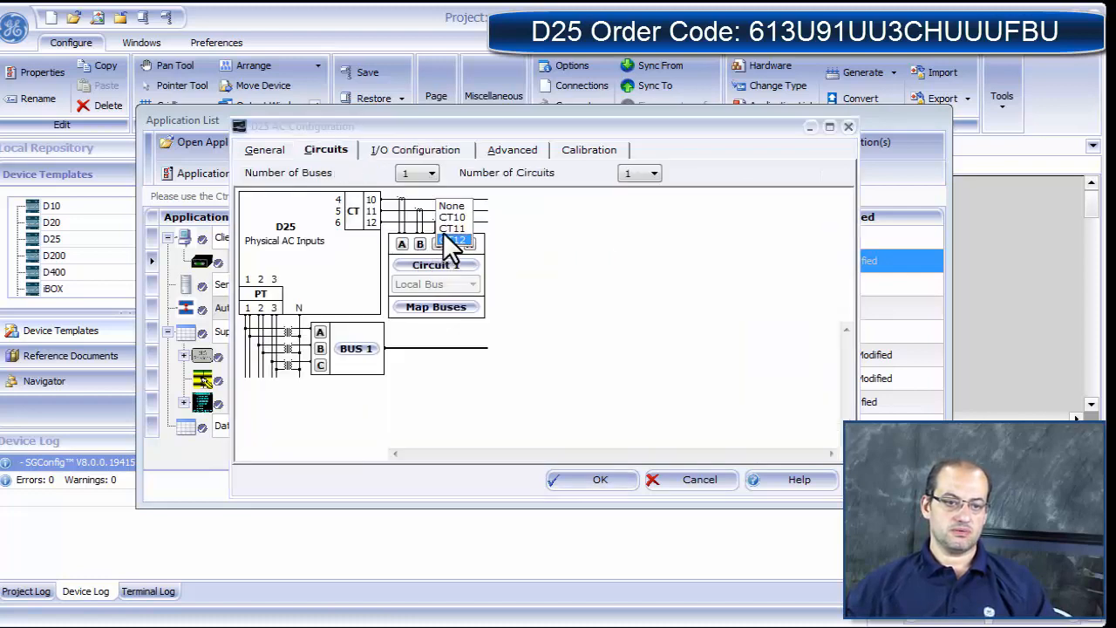
left_click(415, 177)
left_click(431, 172)
left_click(435, 188)
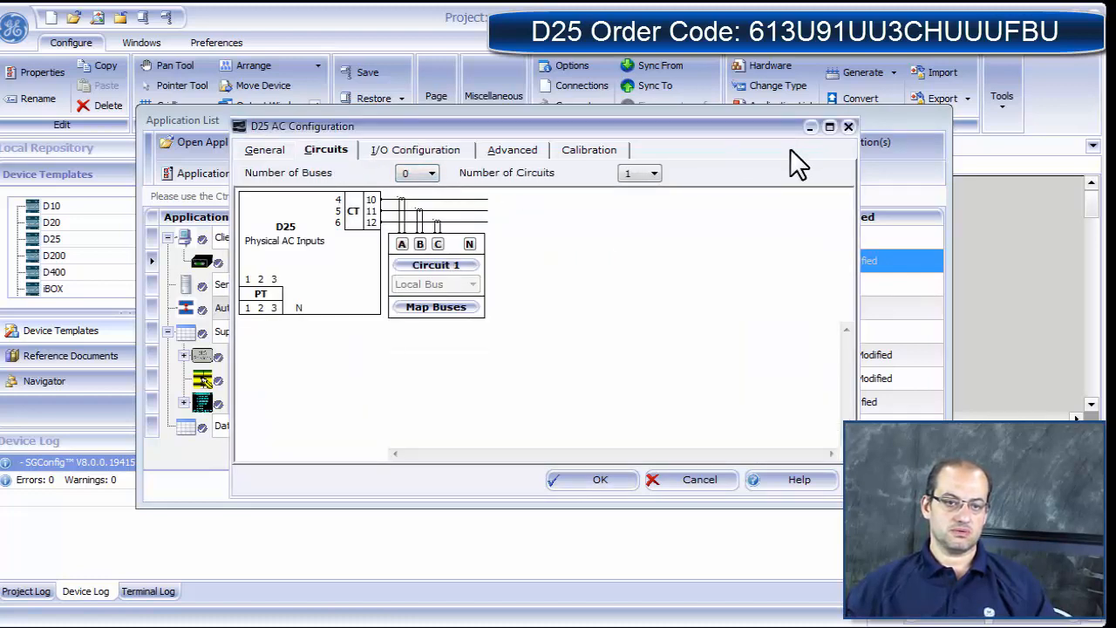
left_click(645, 188)
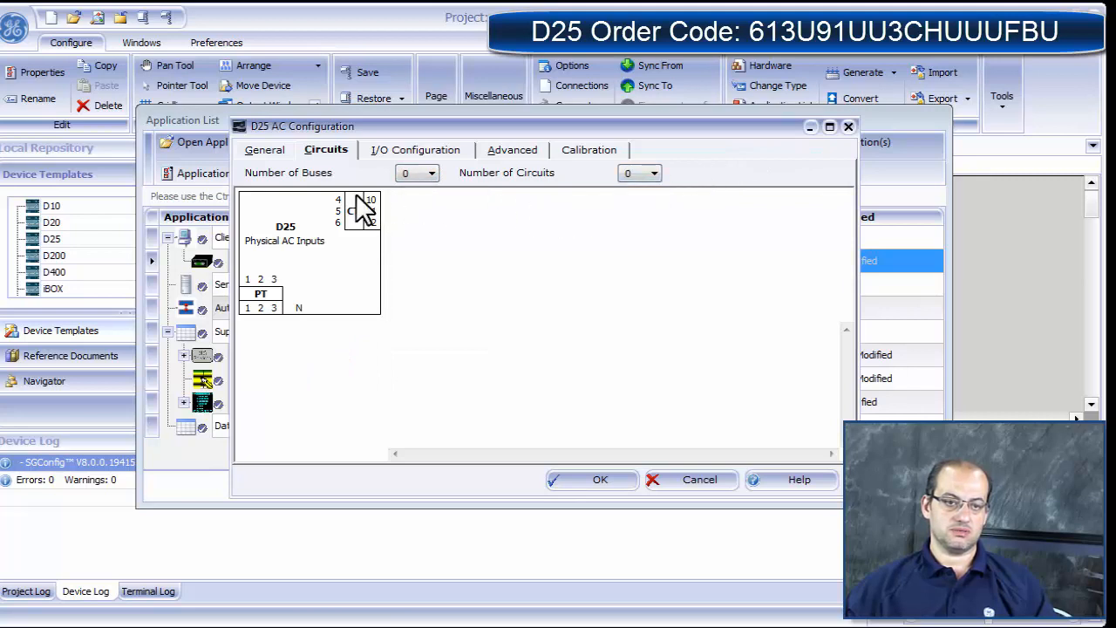
Step: Return to the general AC settings, accept the AC configuration and close the D25 Plant I/O window
left_click(270, 151)
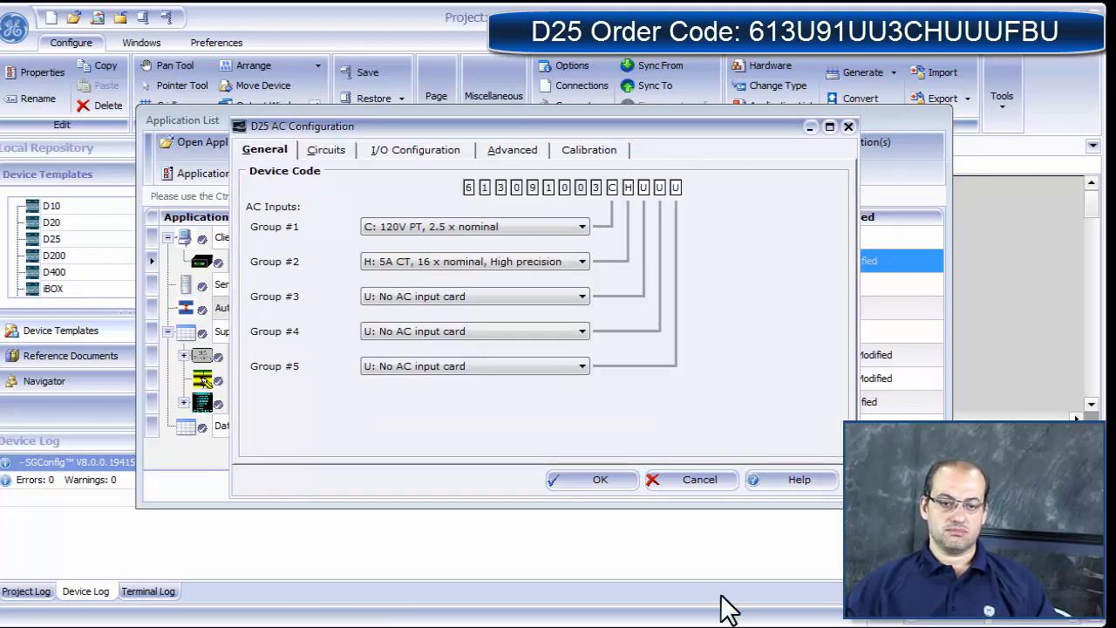
left_click(583, 480)
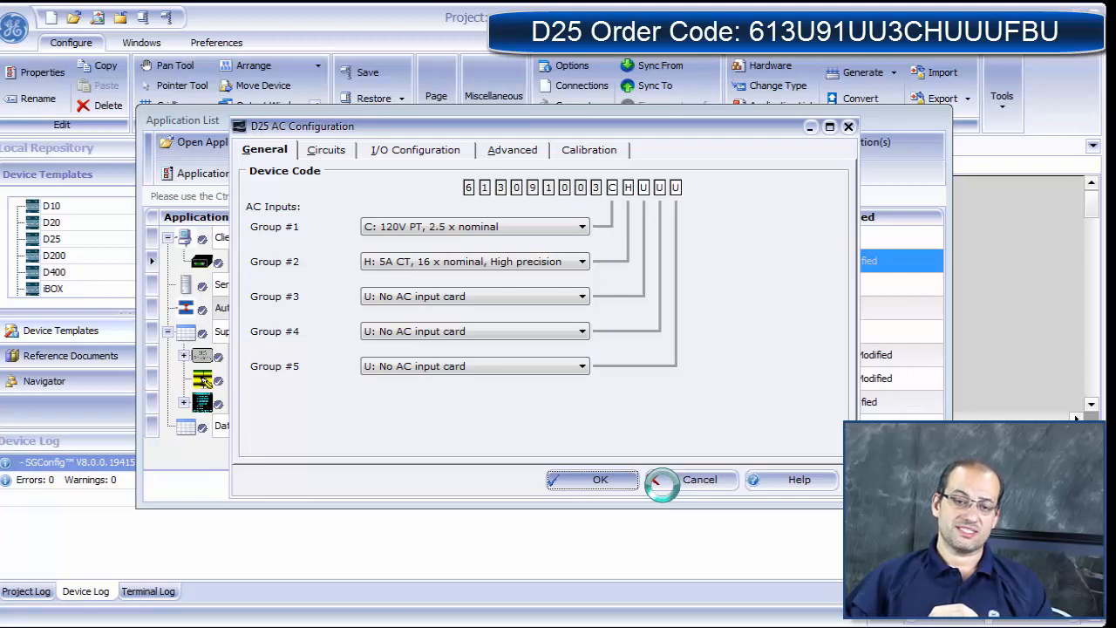
left_click(661, 482)
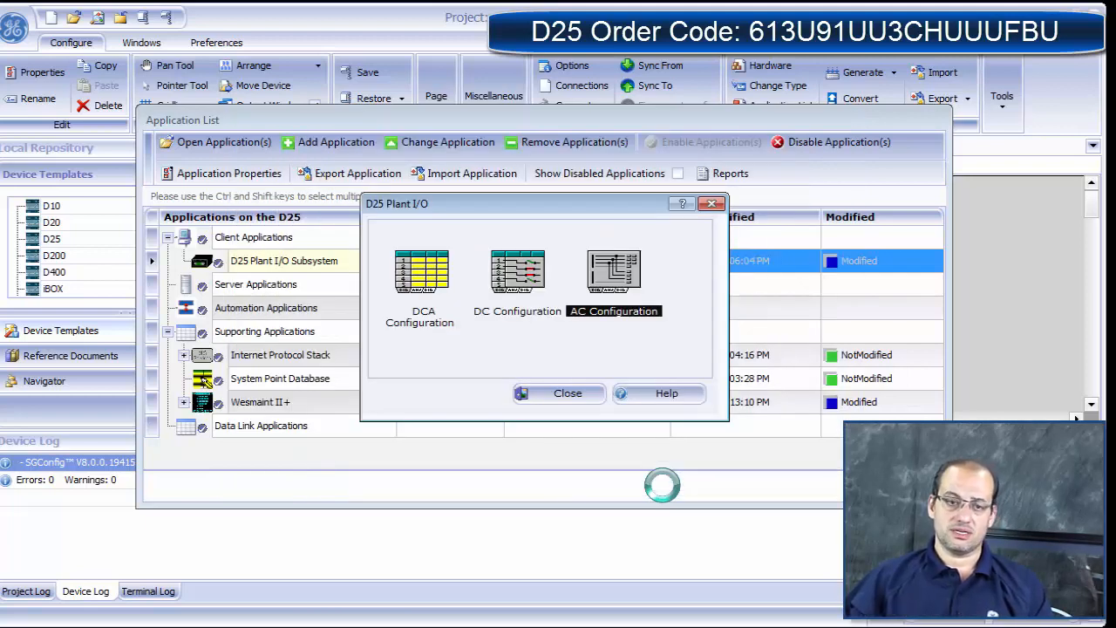
left_click(555, 394)
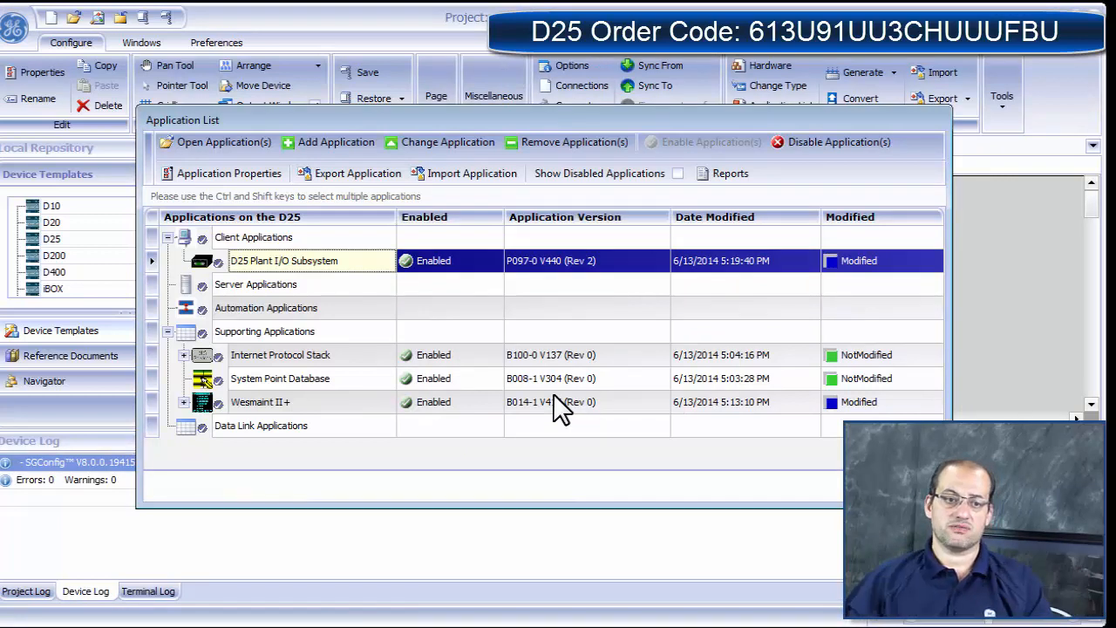
Step: Open the System Point Database application and display the point descriptors of the D25 Plant I/O Subsystem
left_click(293, 377)
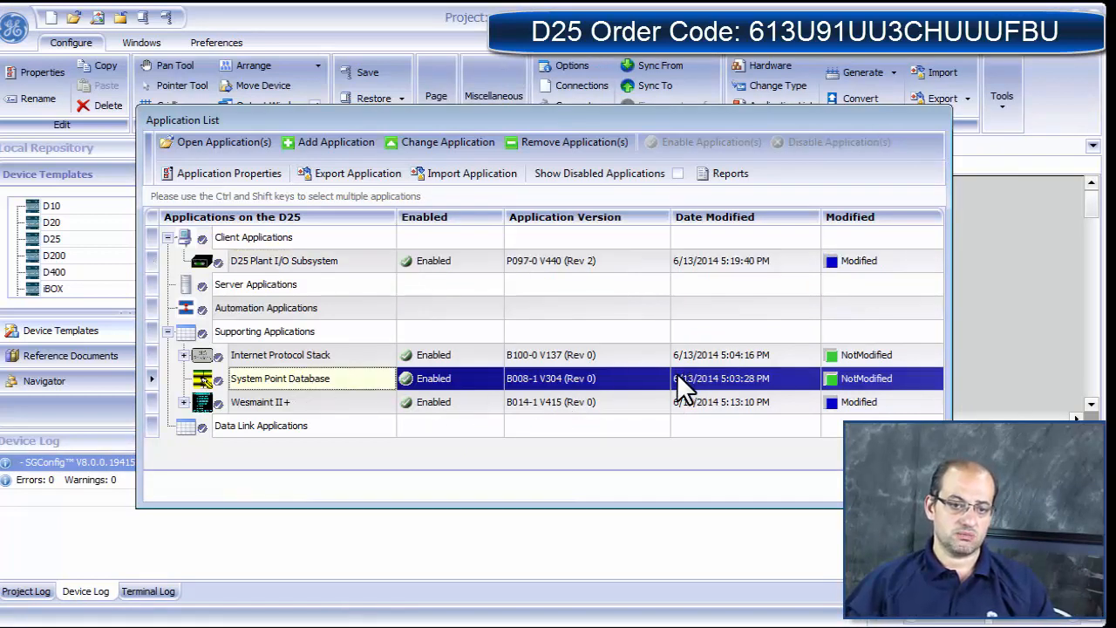
left_click(473, 377)
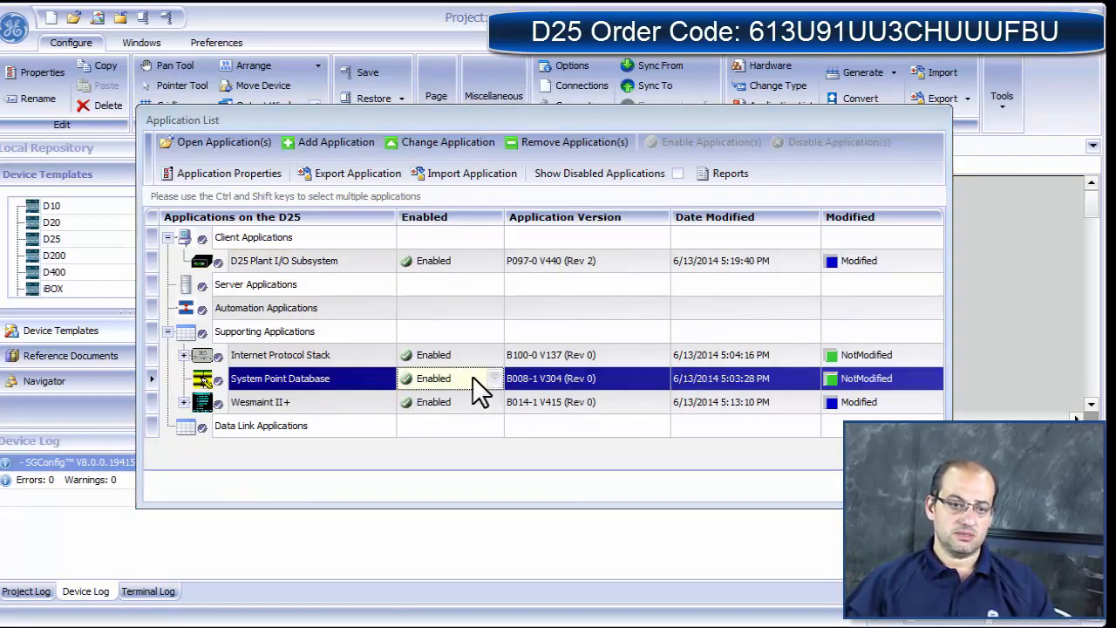
double_click(473, 376)
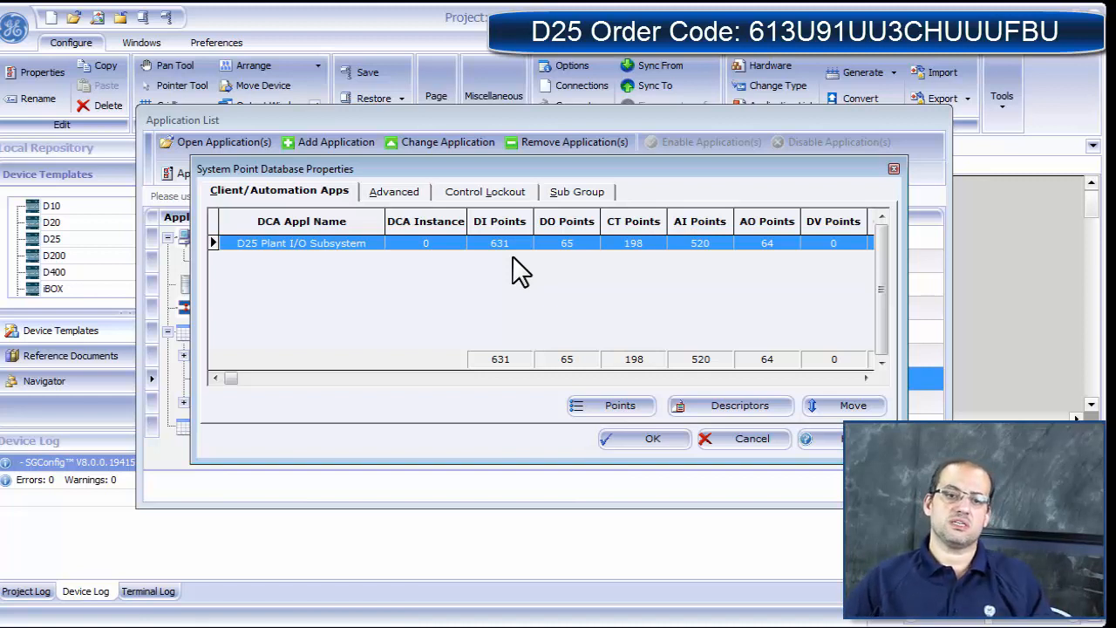
left_click(739, 408)
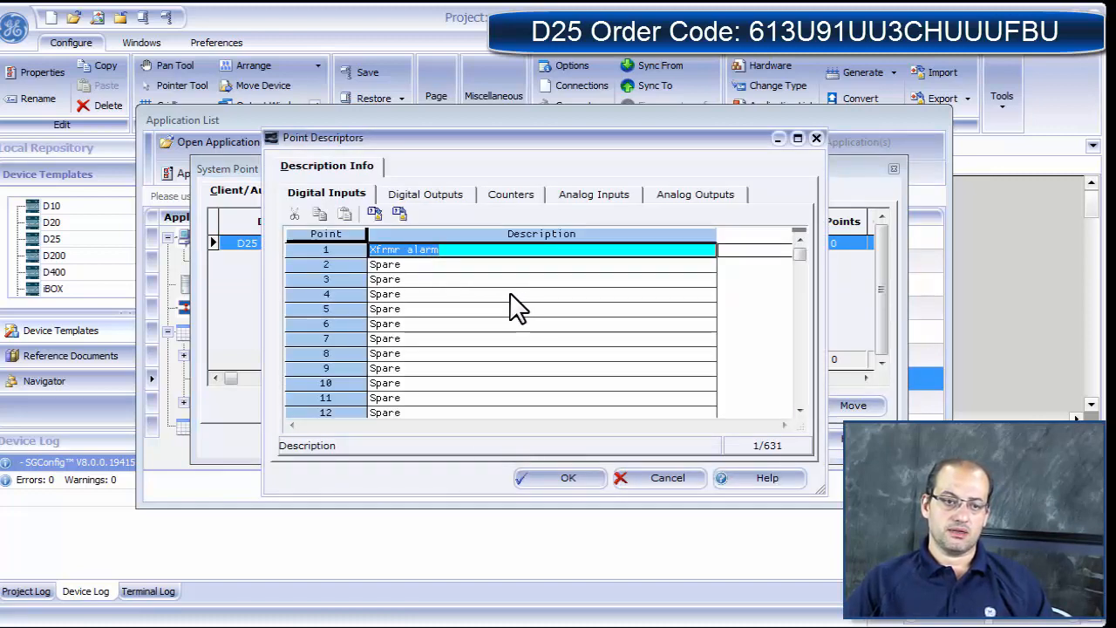
Step: Export all digital input point descriptors to the Desktop, then leave the descriptors and database properties without saving and close the application list
left_click(399, 212)
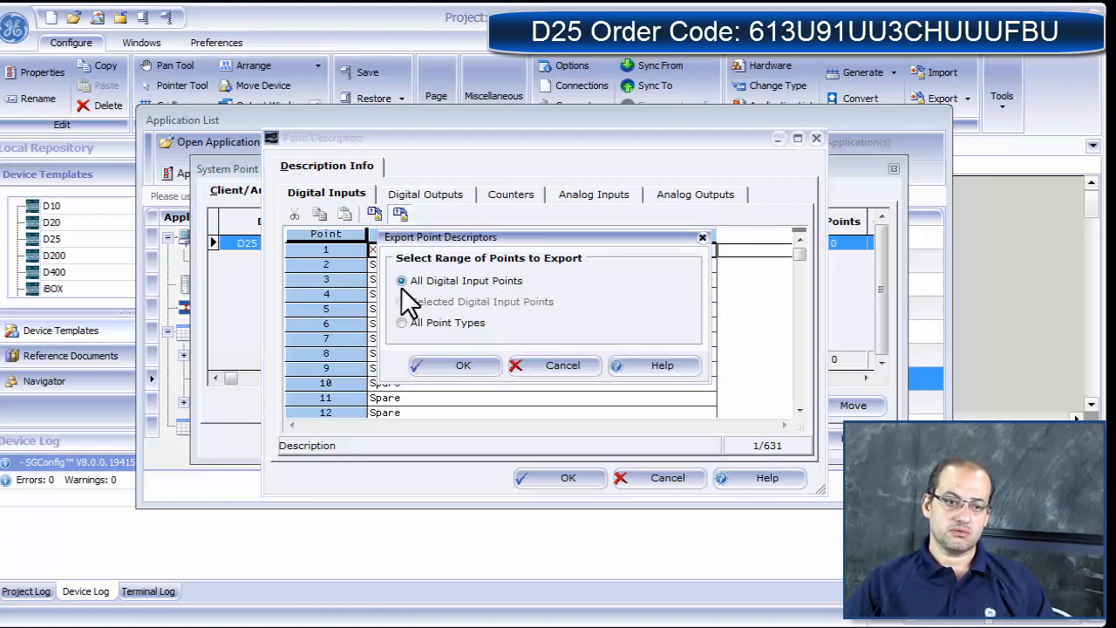
left_click(448, 365)
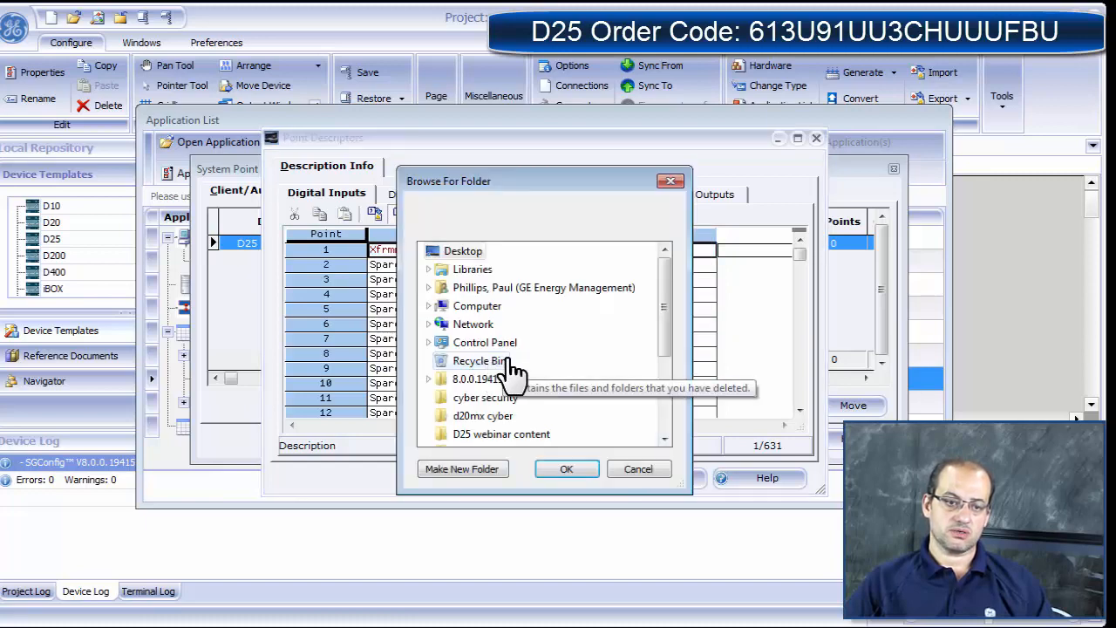
left_click(548, 471)
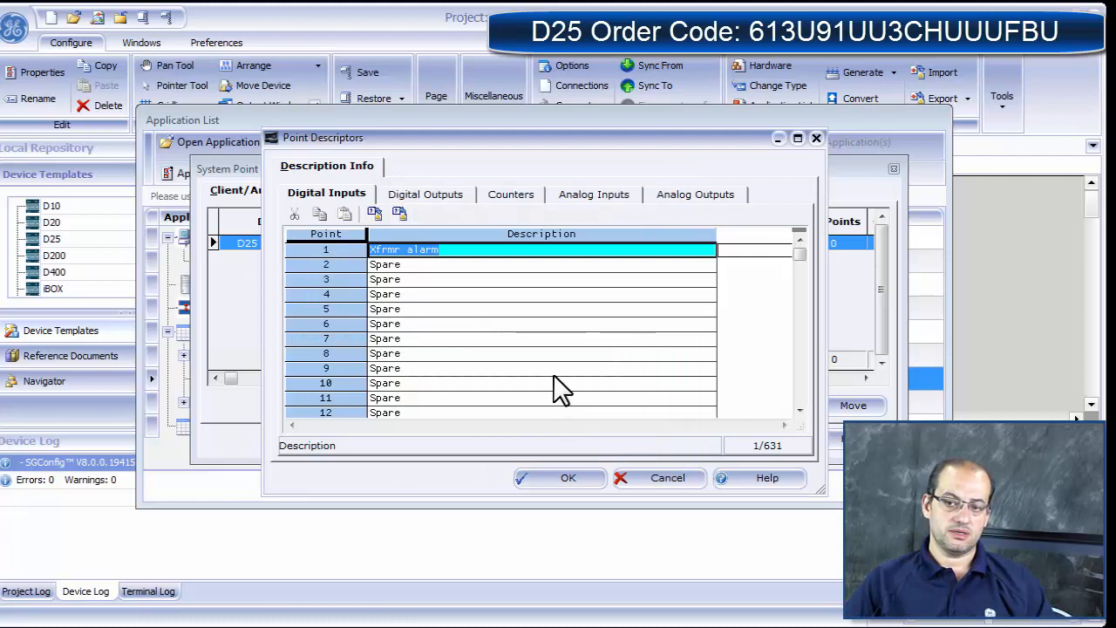
left_click(650, 478)
left_click(742, 438)
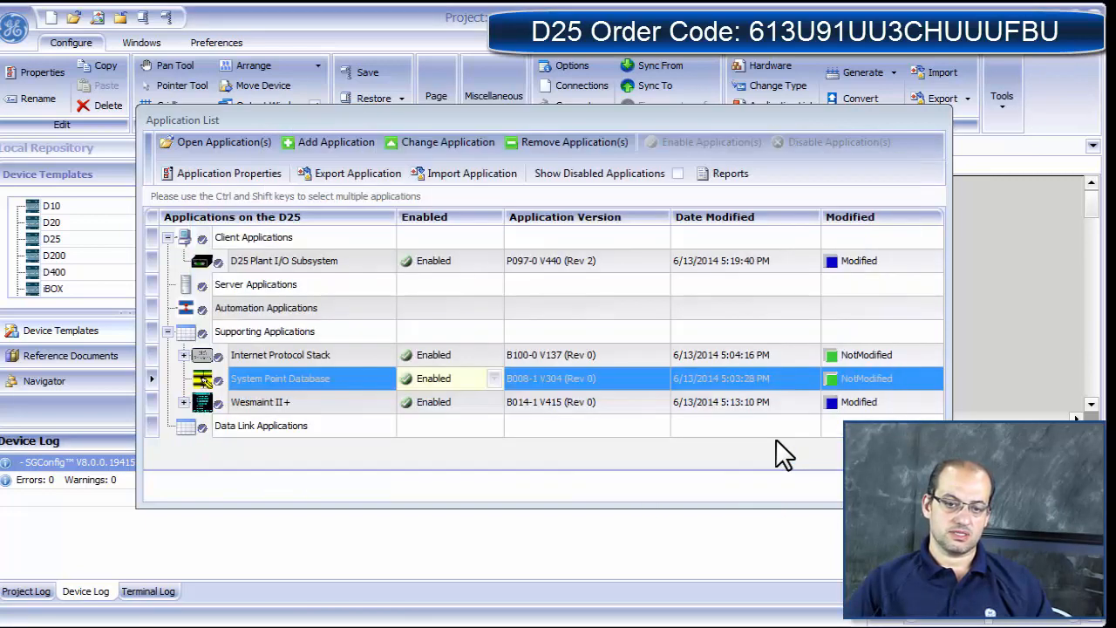
left_click(903, 486)
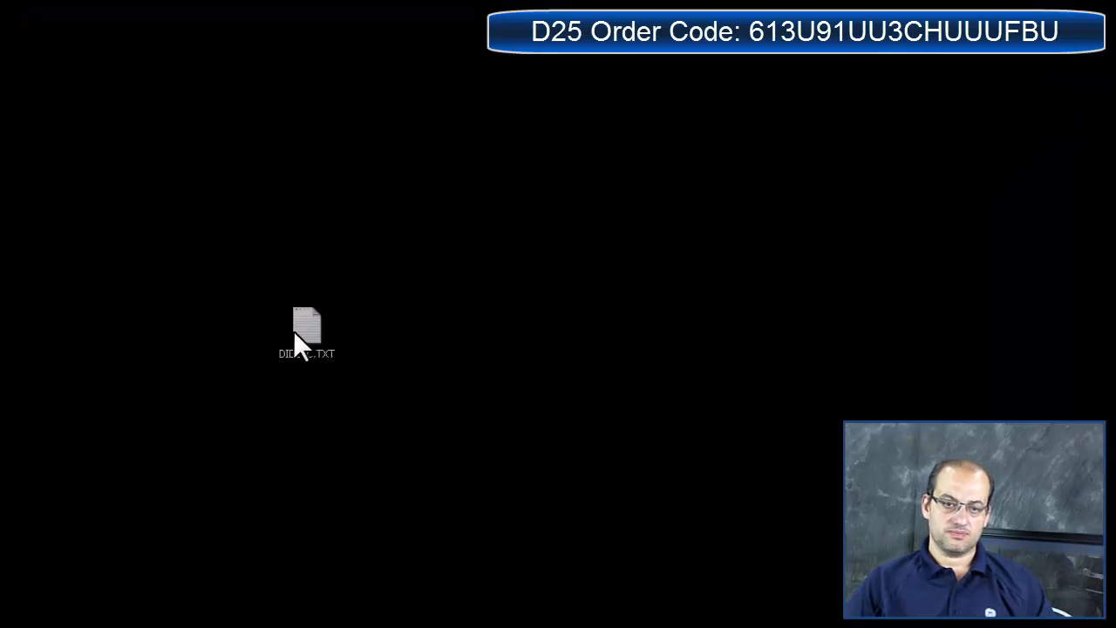
Step: Reposition the exported DIDESC.TXT on the desktop, review its descriptors in Notepad and close it
left_click_drag(294, 334, 464, 343)
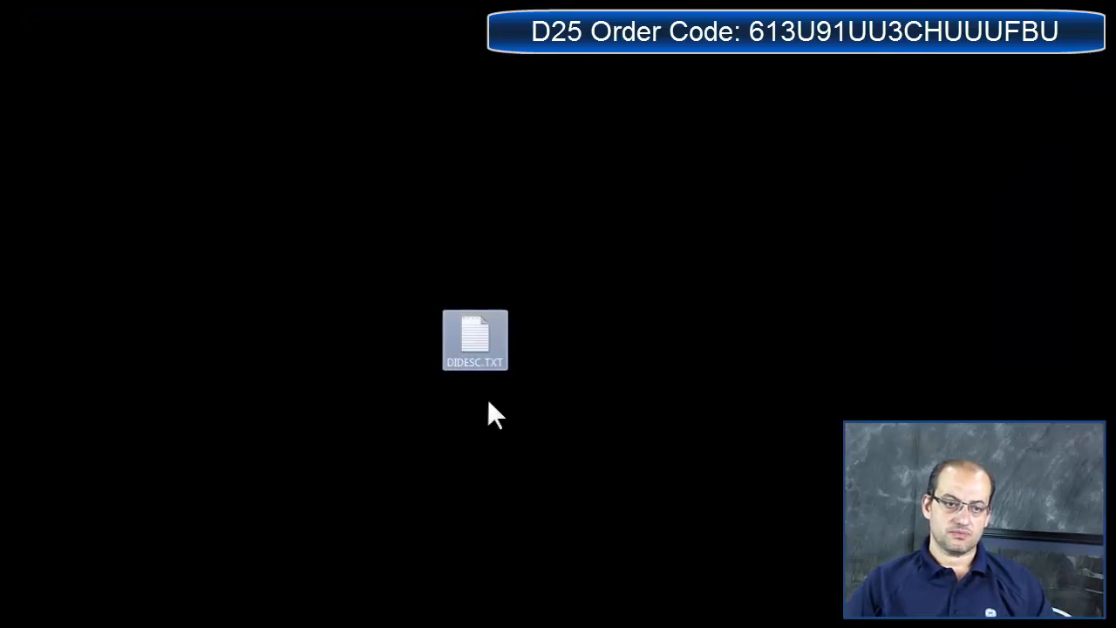
double_click(470, 336)
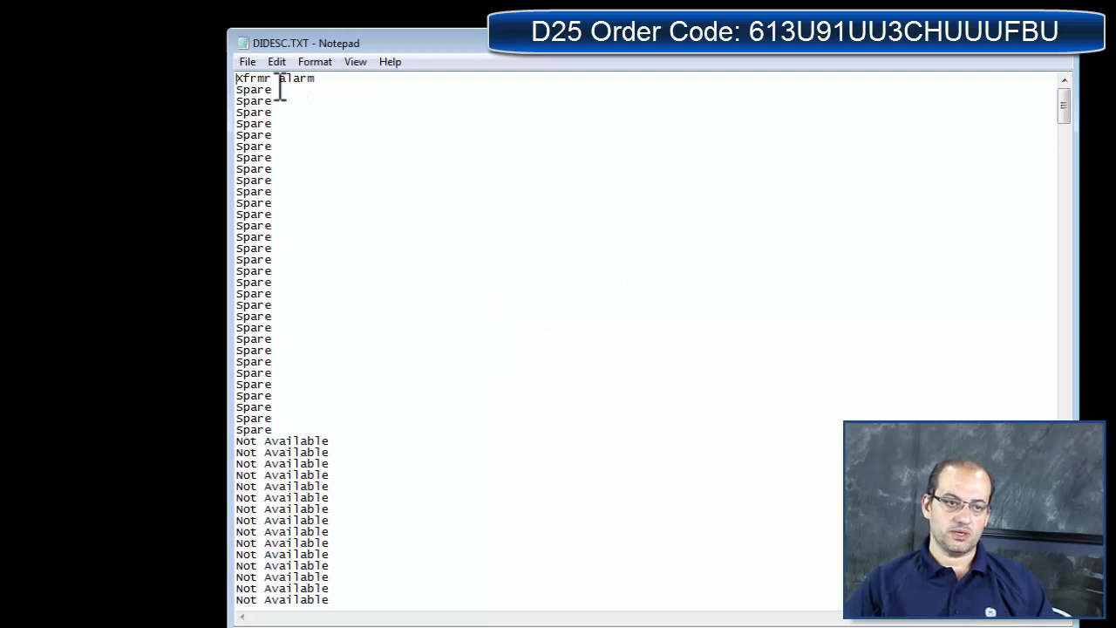
left_click(1050, 55)
right_click(482, 342)
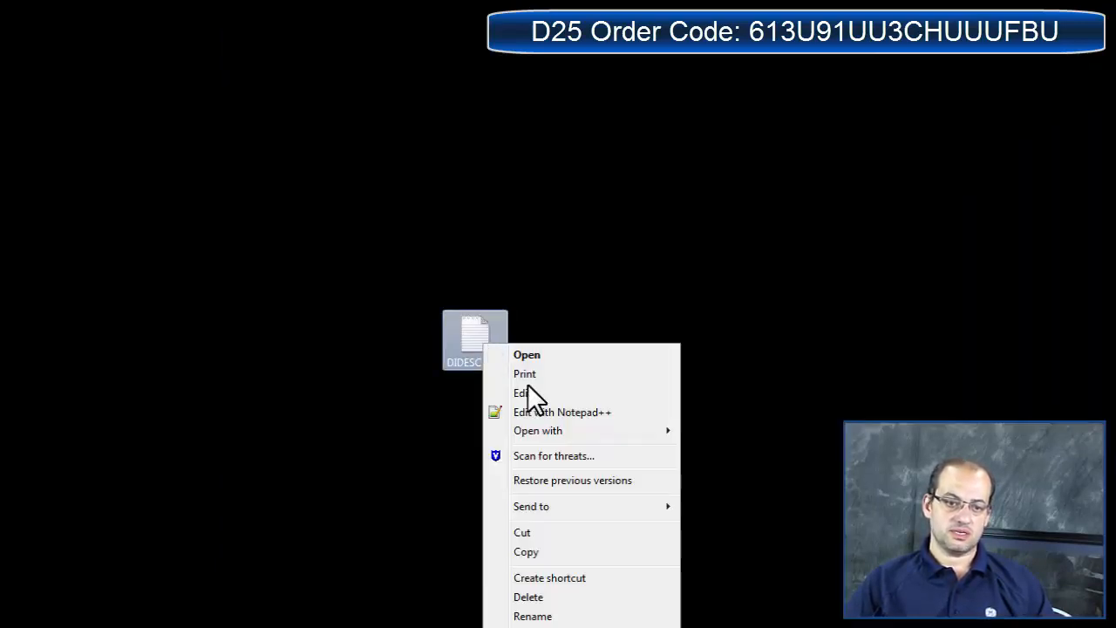
mouse_move(544, 430)
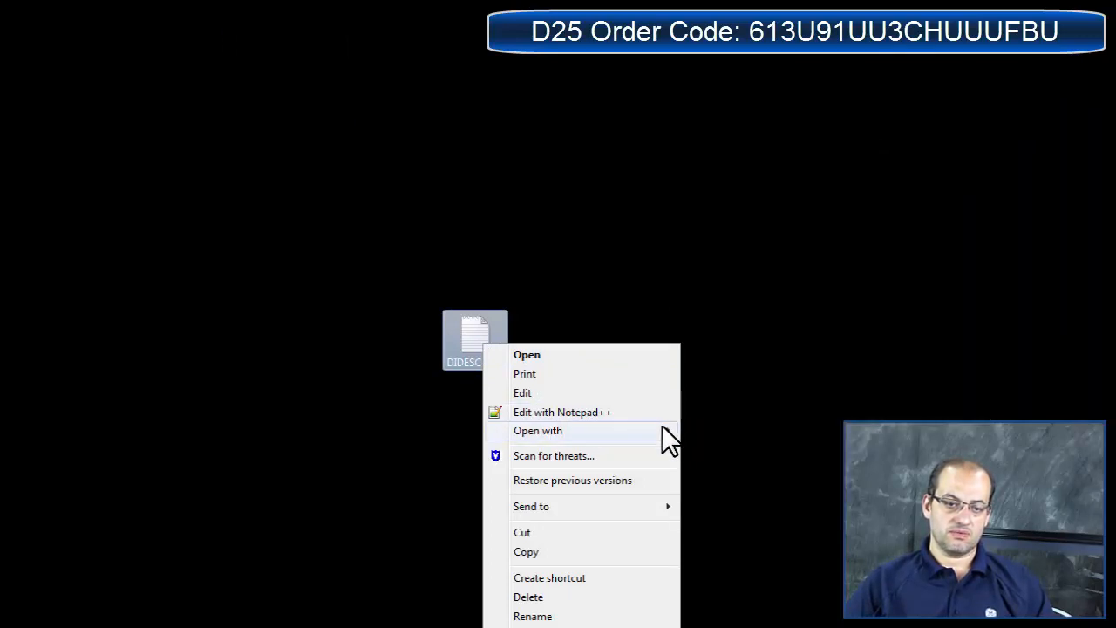
left_click(734, 520)
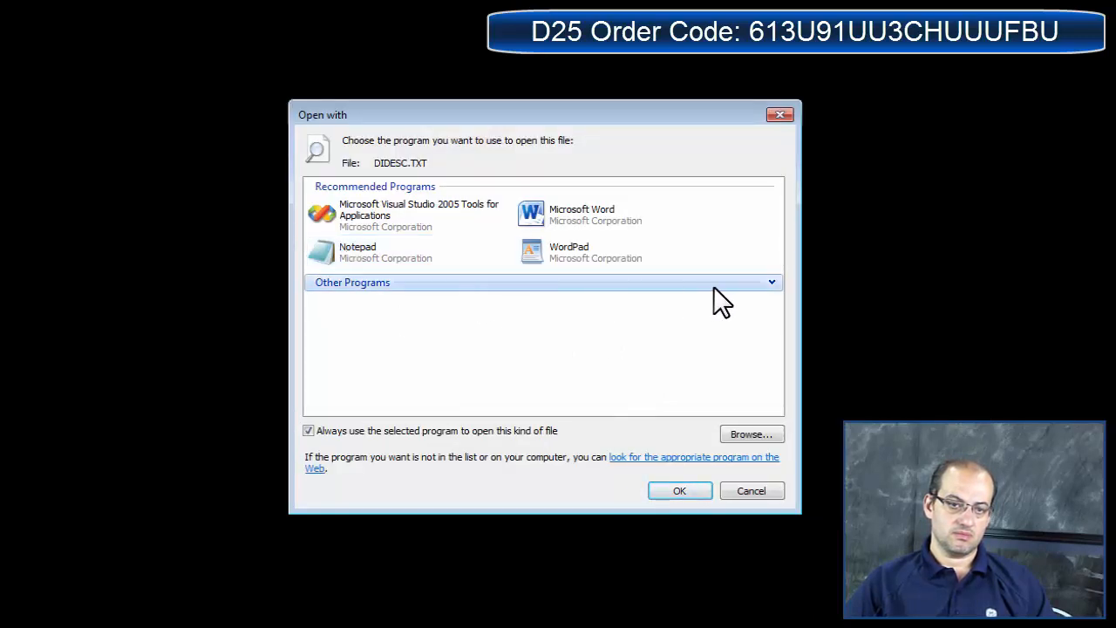
left_click(770, 279)
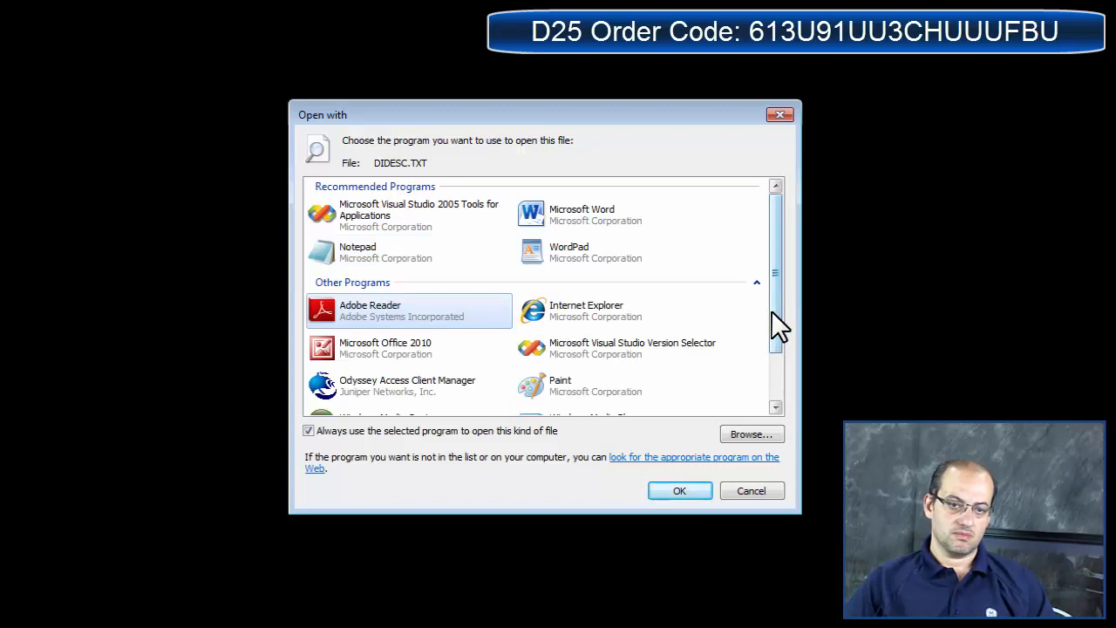
left_click_drag(775, 319, 771, 418)
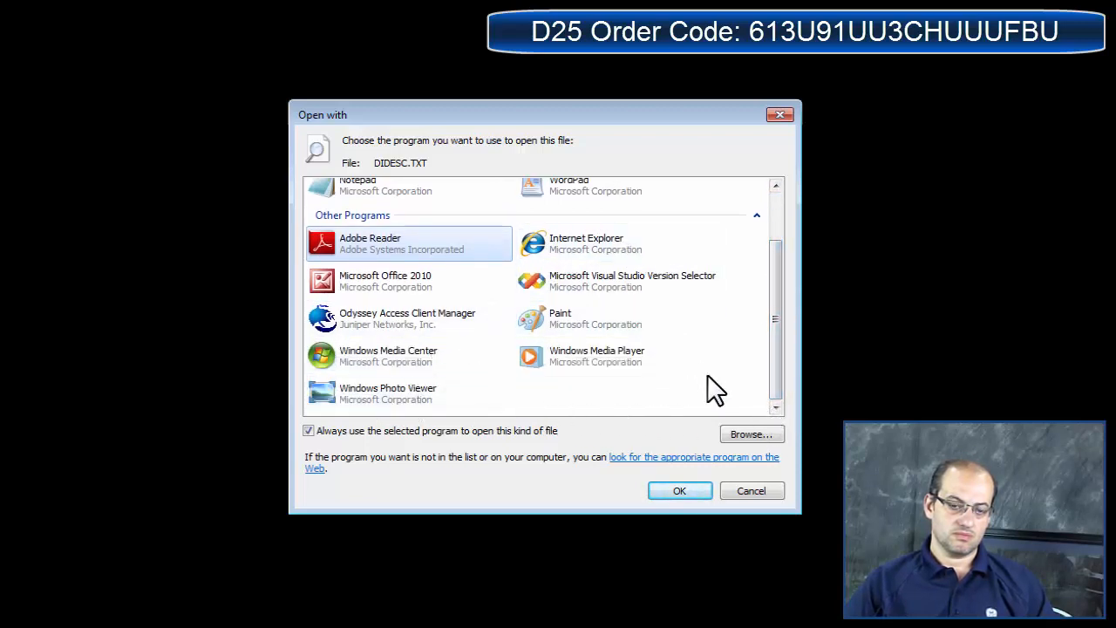
left_click(745, 433)
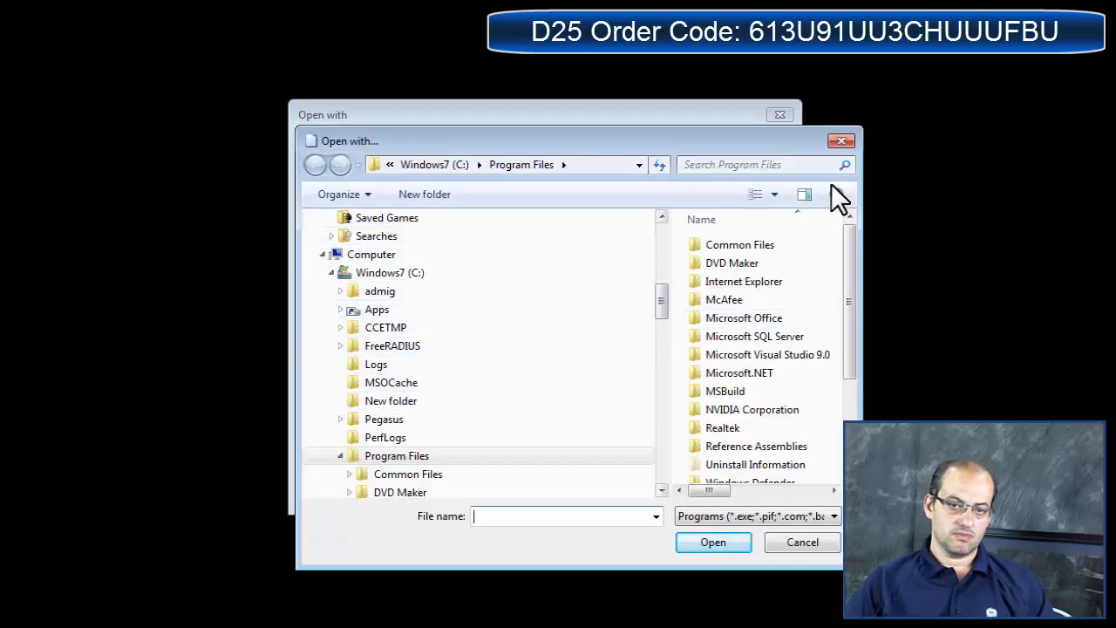
left_click(843, 141)
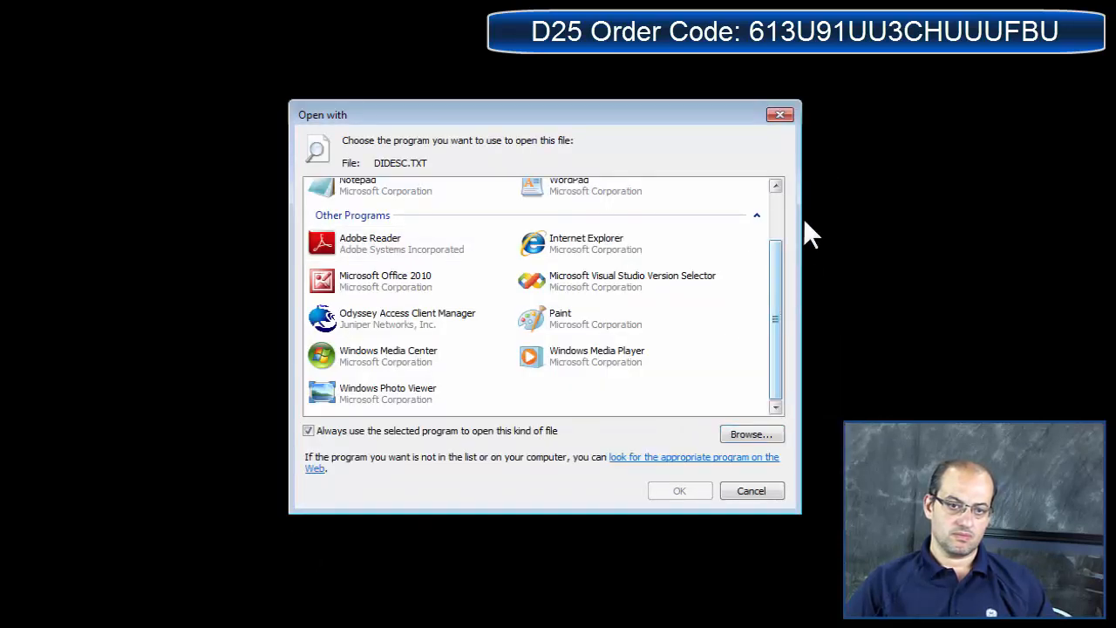
left_click(781, 115)
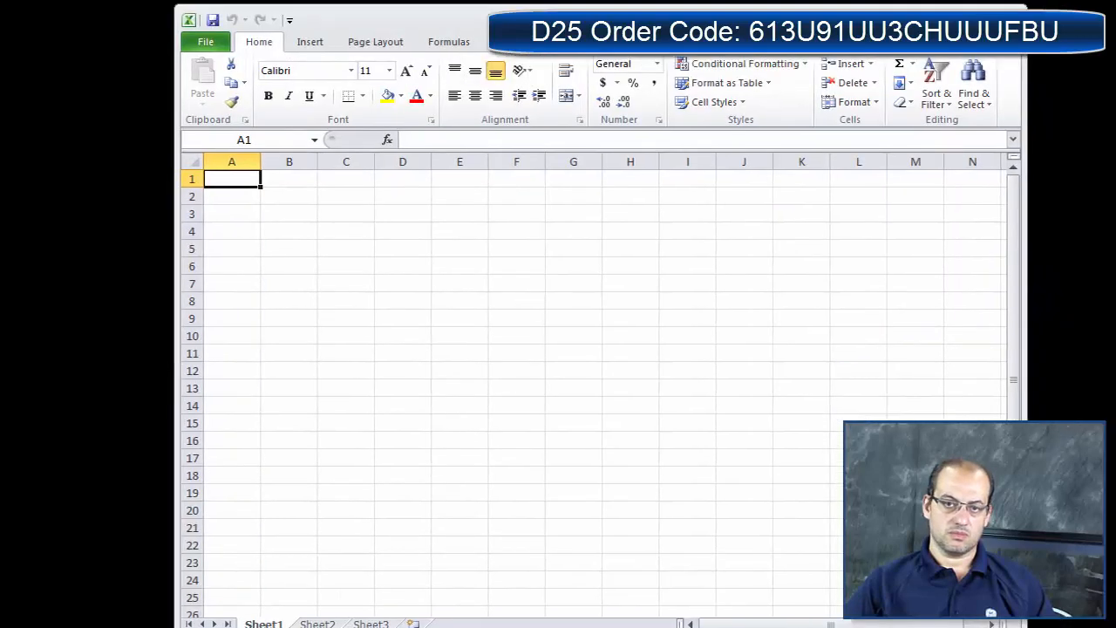
Step: Open DIDESC.TXT from the Desktop in Excel by listing all file types, and import it with the default delimited settings
left_click(195, 28)
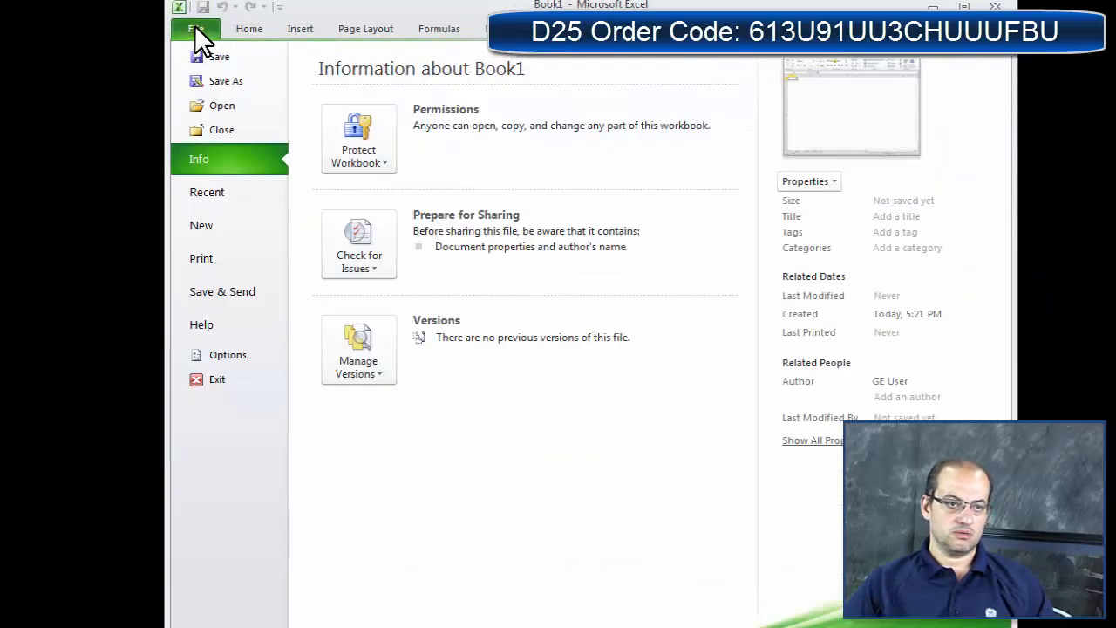
left_click(209, 105)
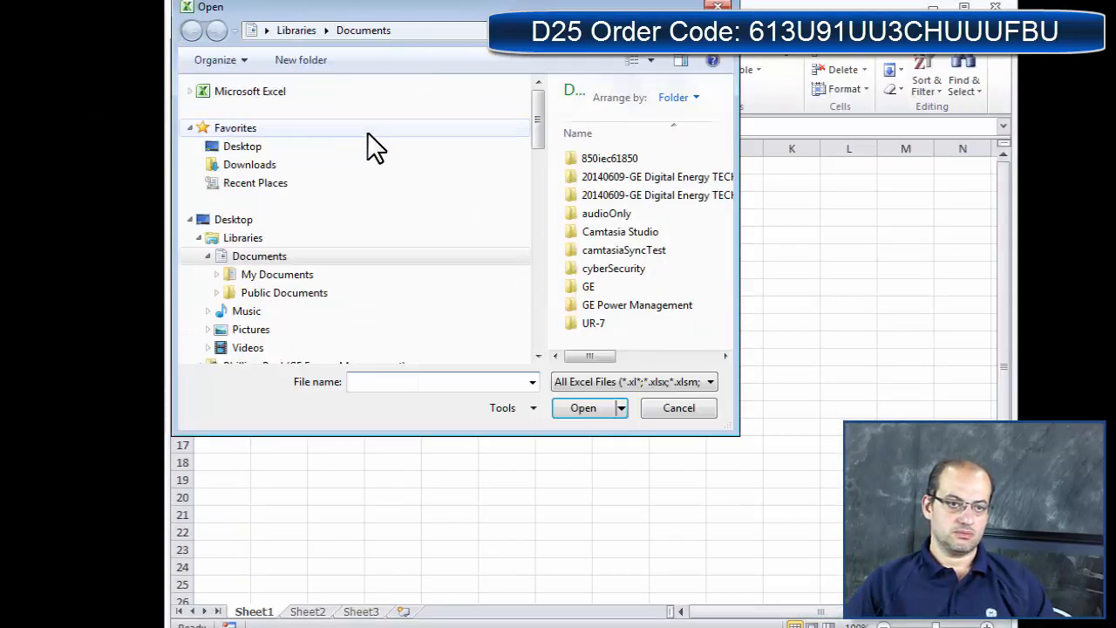
left_click(248, 147)
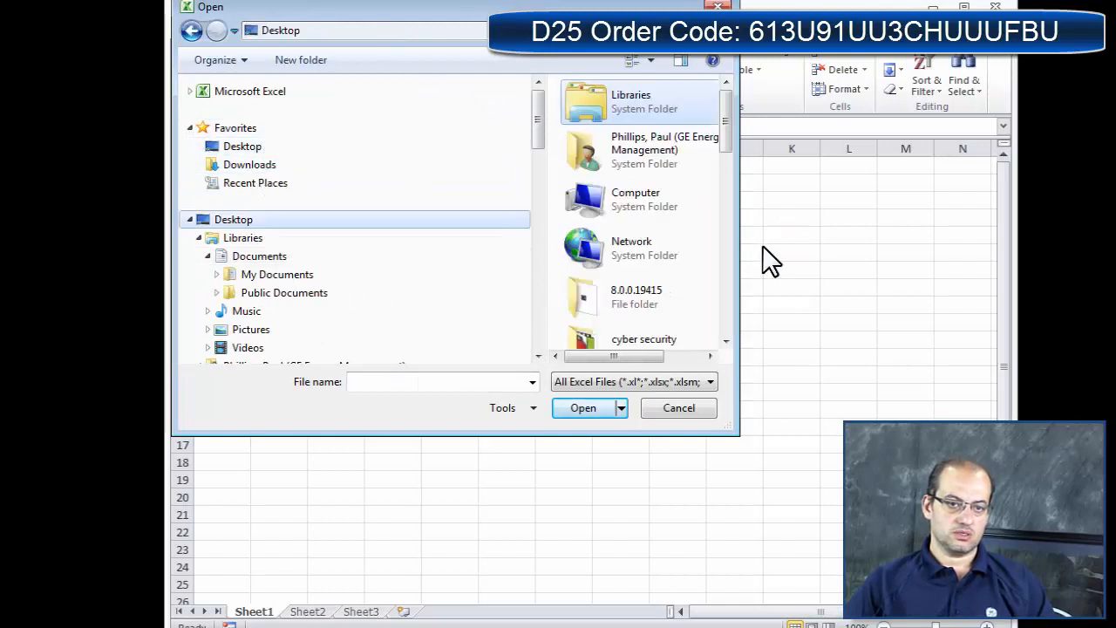
left_click_drag(722, 136, 705, 383)
left_click(709, 383)
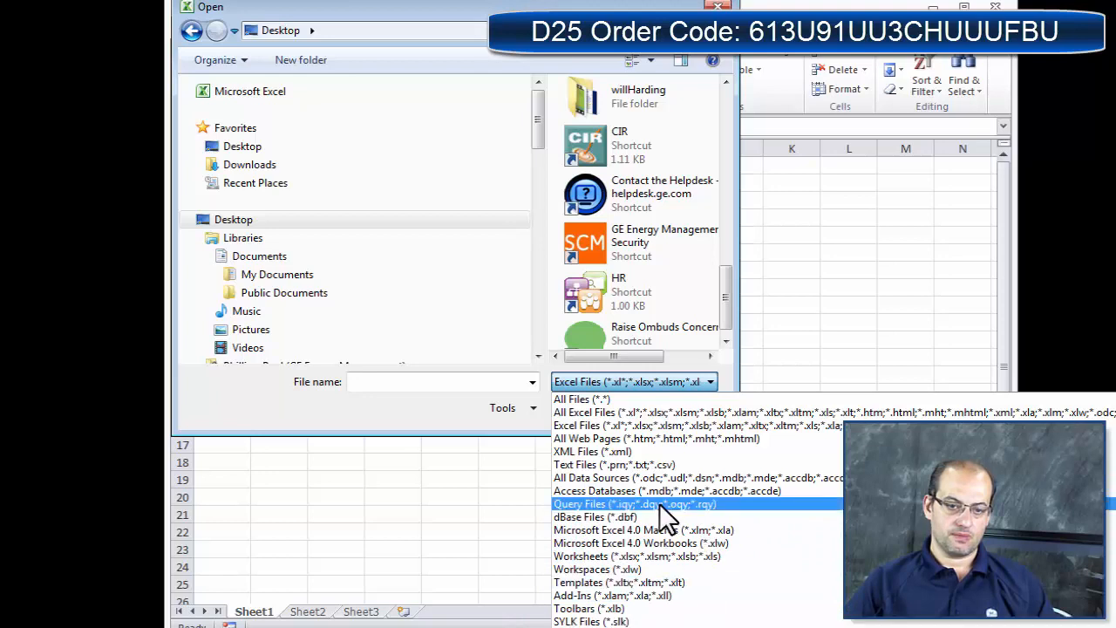
left_click(633, 399)
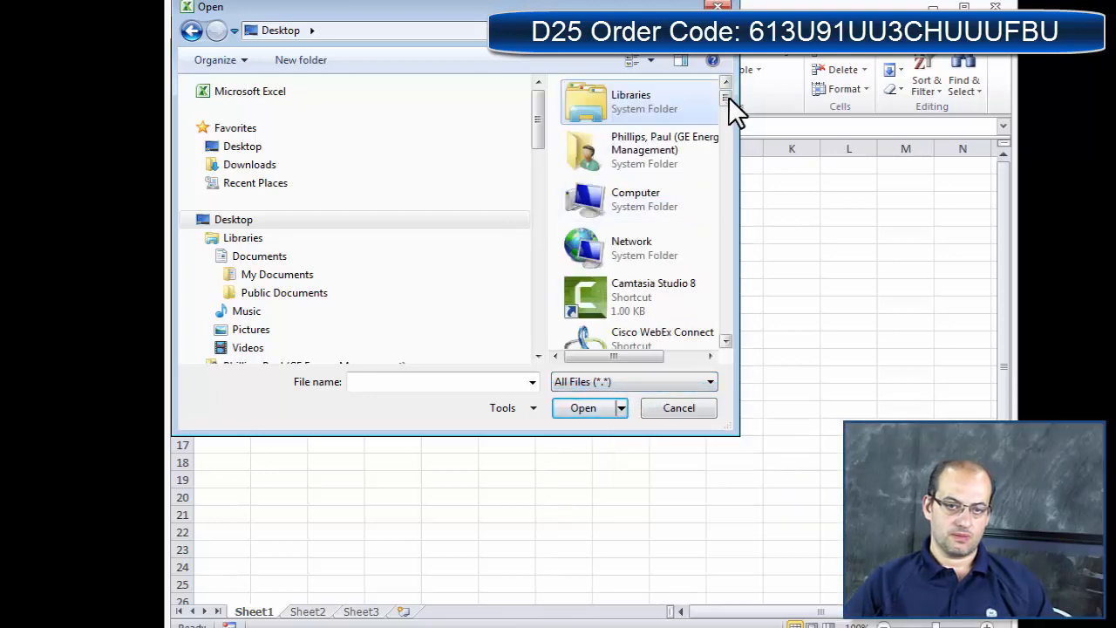
left_click_drag(726, 98, 740, 219)
left_click(640, 231)
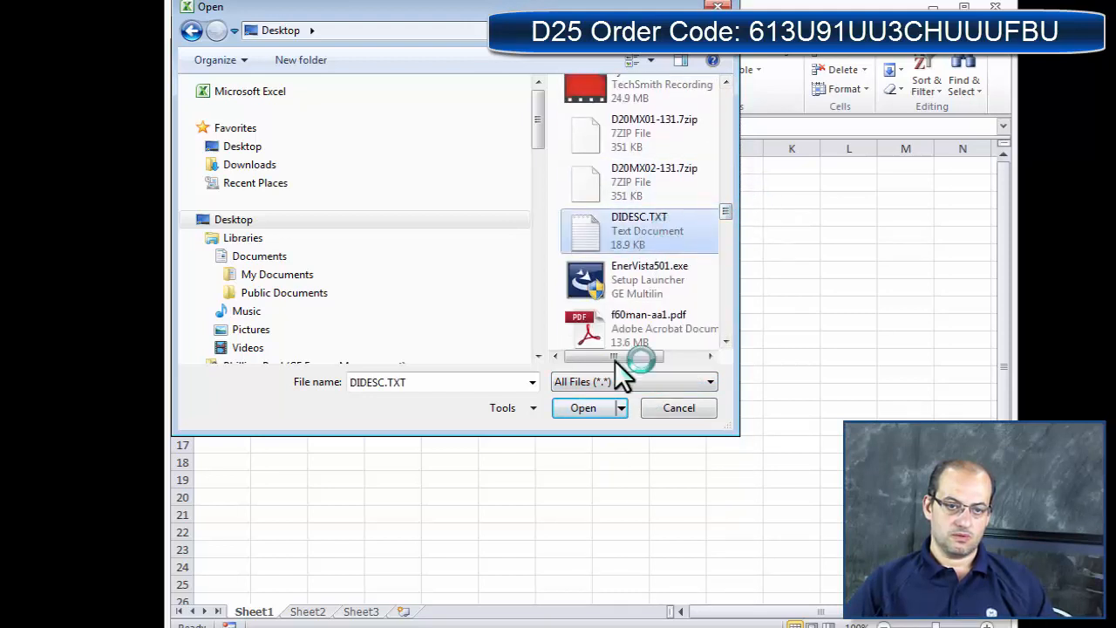
left_click(578, 408)
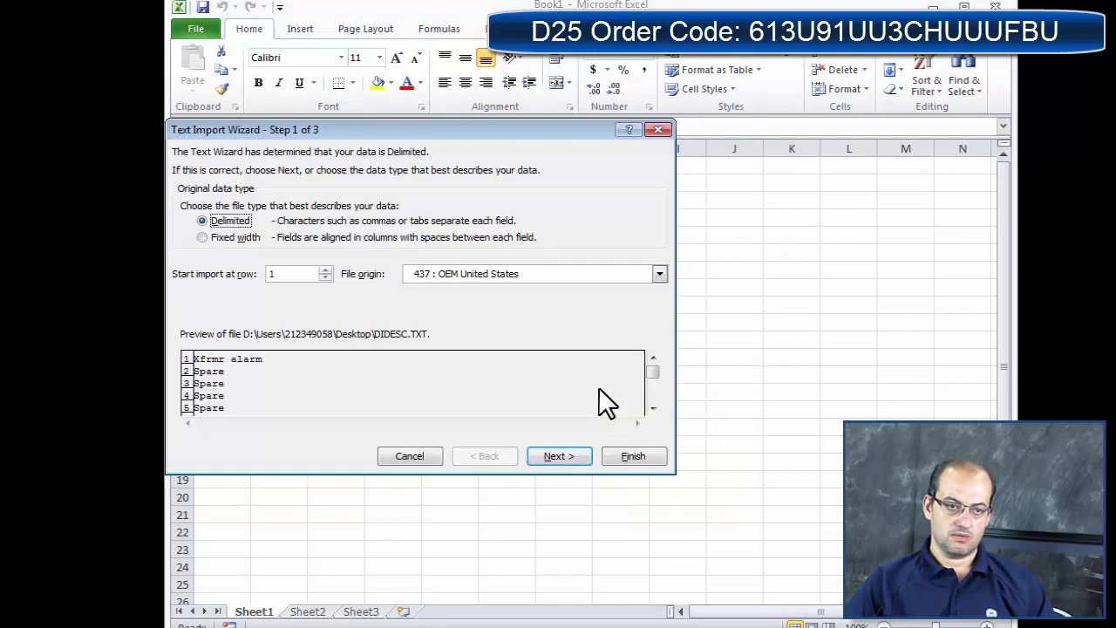
left_click(640, 460)
Step: Widen column A, change cell A1 to "Xfrmr alarm 1" and fill the numbered series down to row 32
left_click_drag(247, 151, 368, 152)
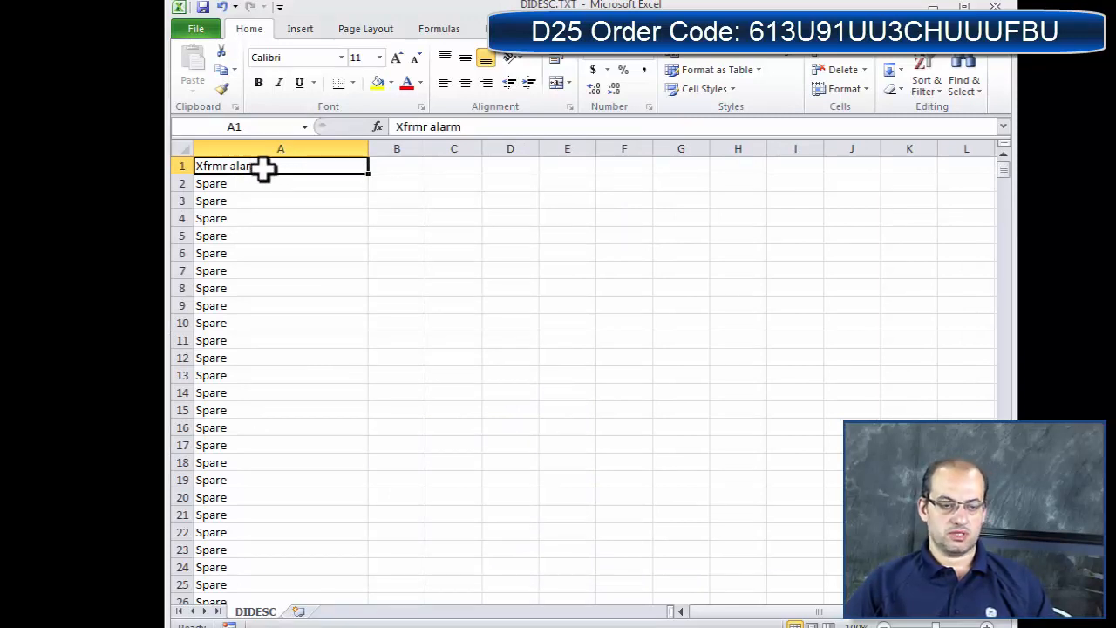
left_click(492, 126)
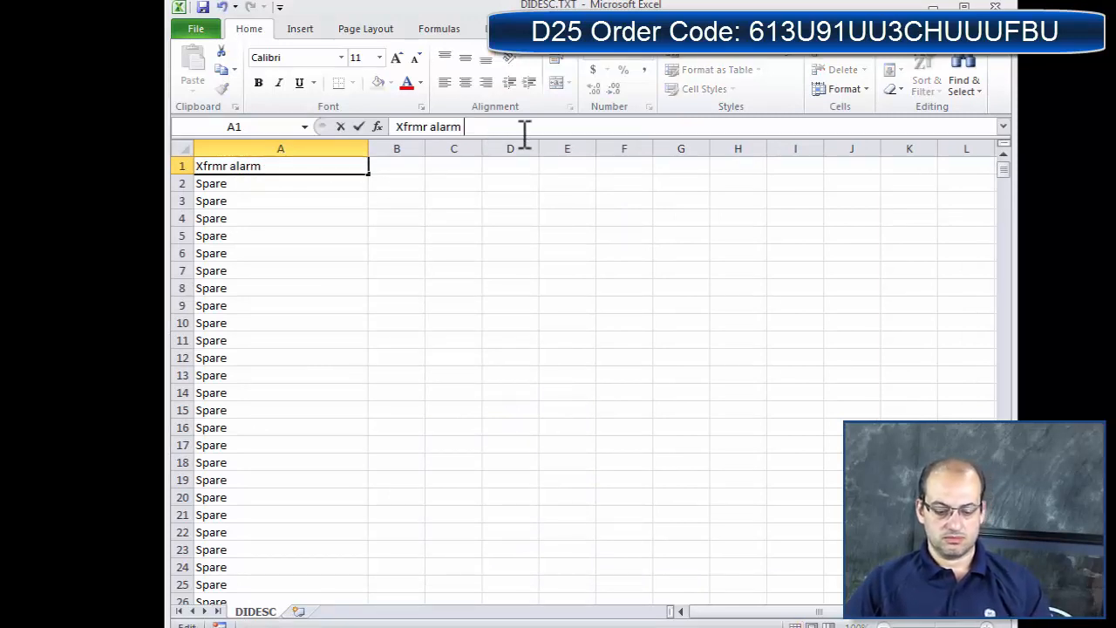
type("1")
left_click(366, 172)
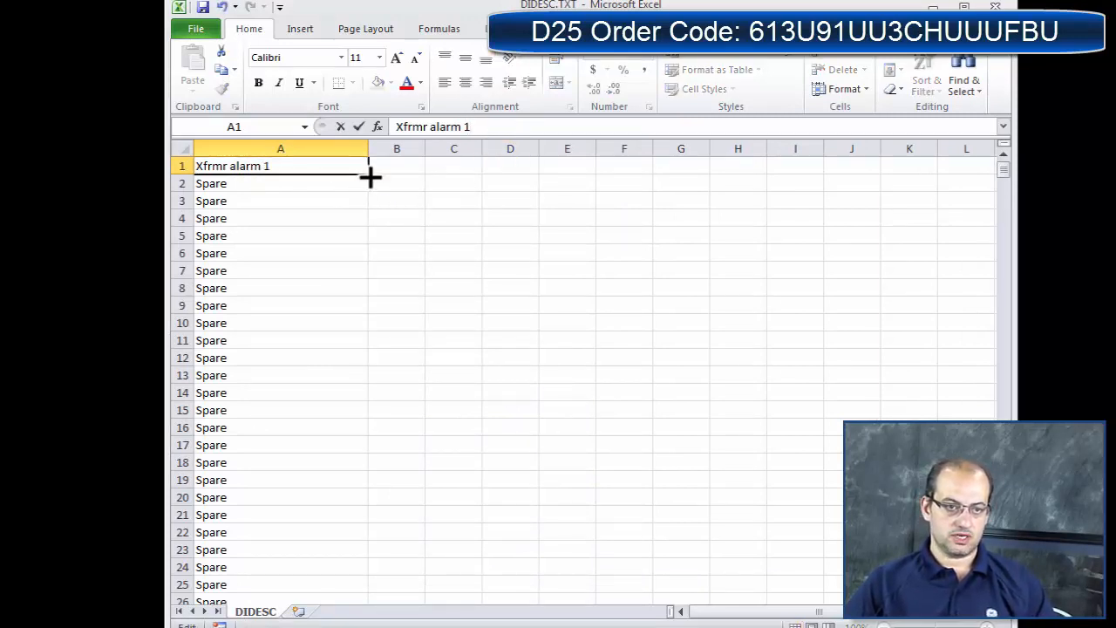
left_click_drag(369, 174, 319, 363)
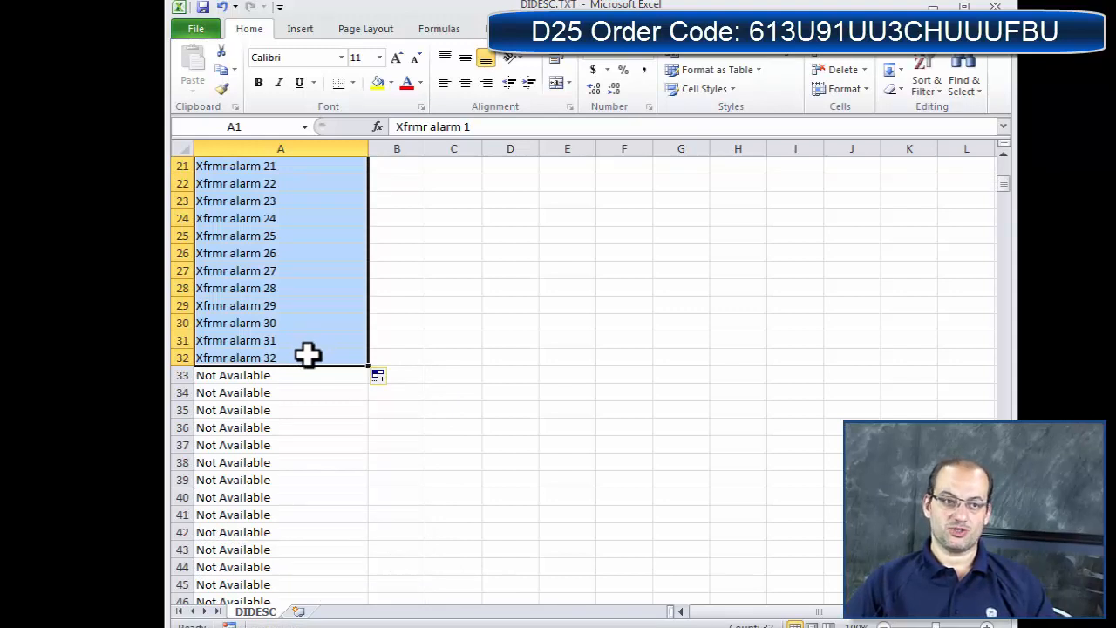
Step: Save the sheet to the Desktop as DIDESC.txt in Text (MS-DOS) format, overwriting the existing file and keeping that format
left_click(200, 29)
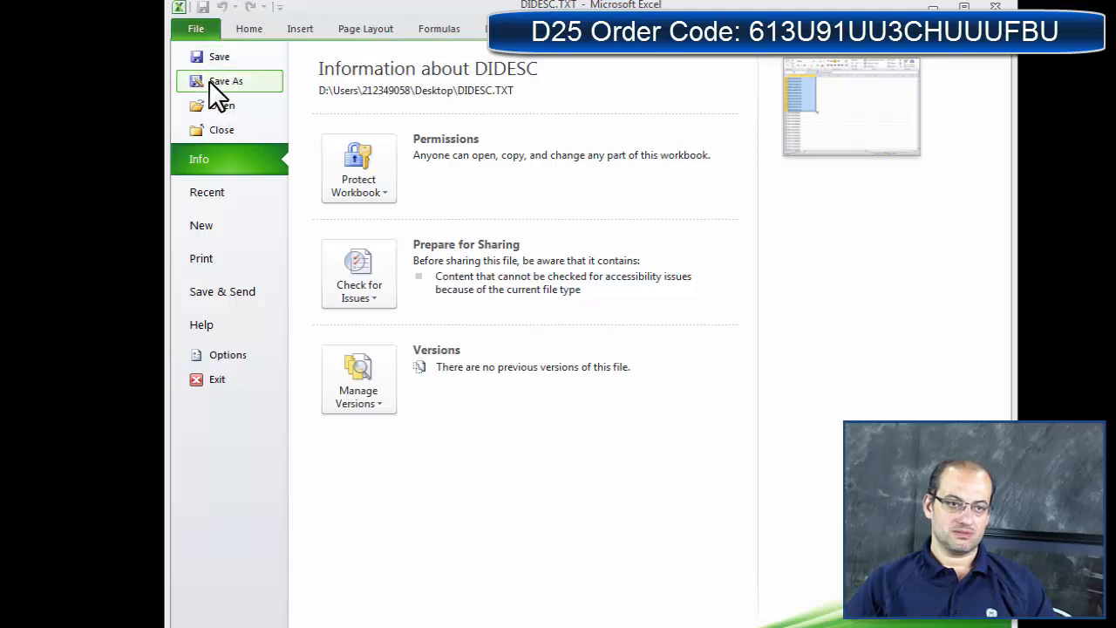
left_click(218, 58)
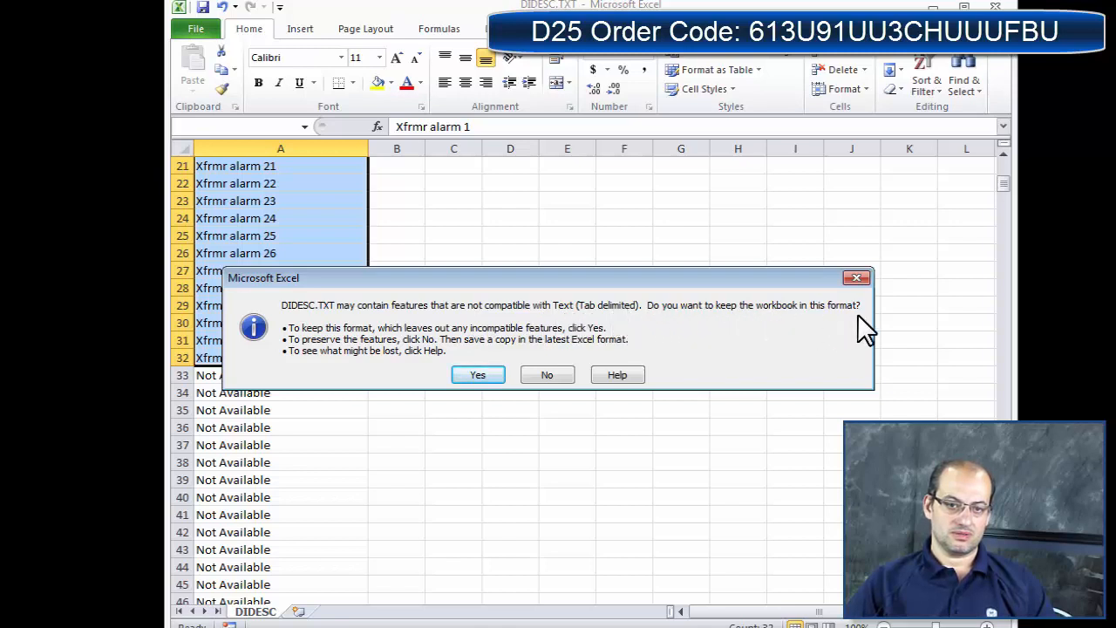
left_click(545, 374)
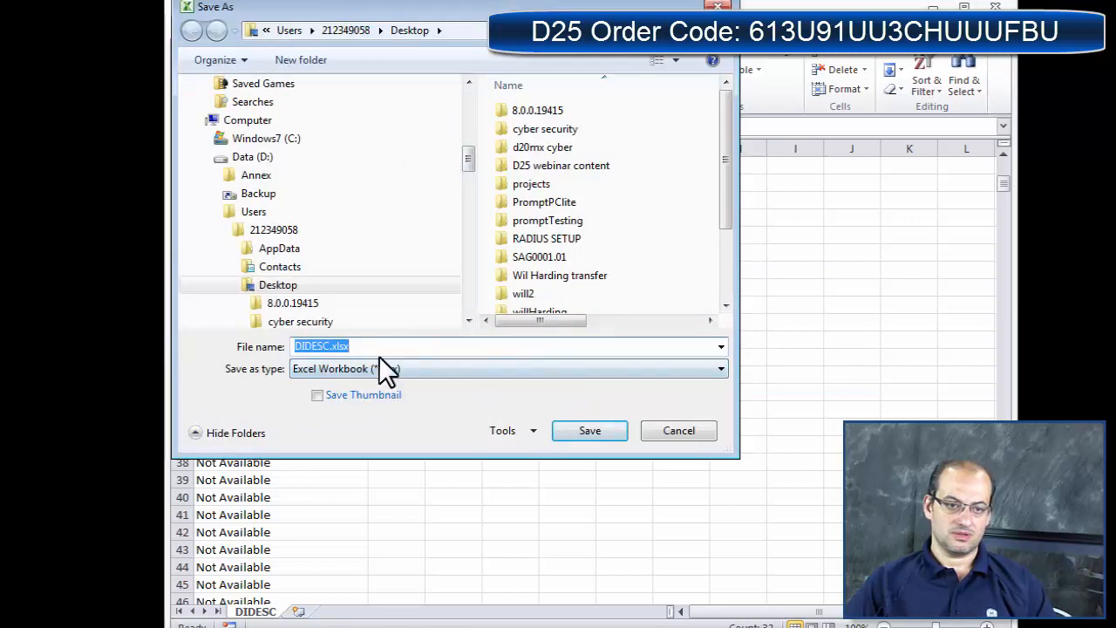
left_click(411, 365)
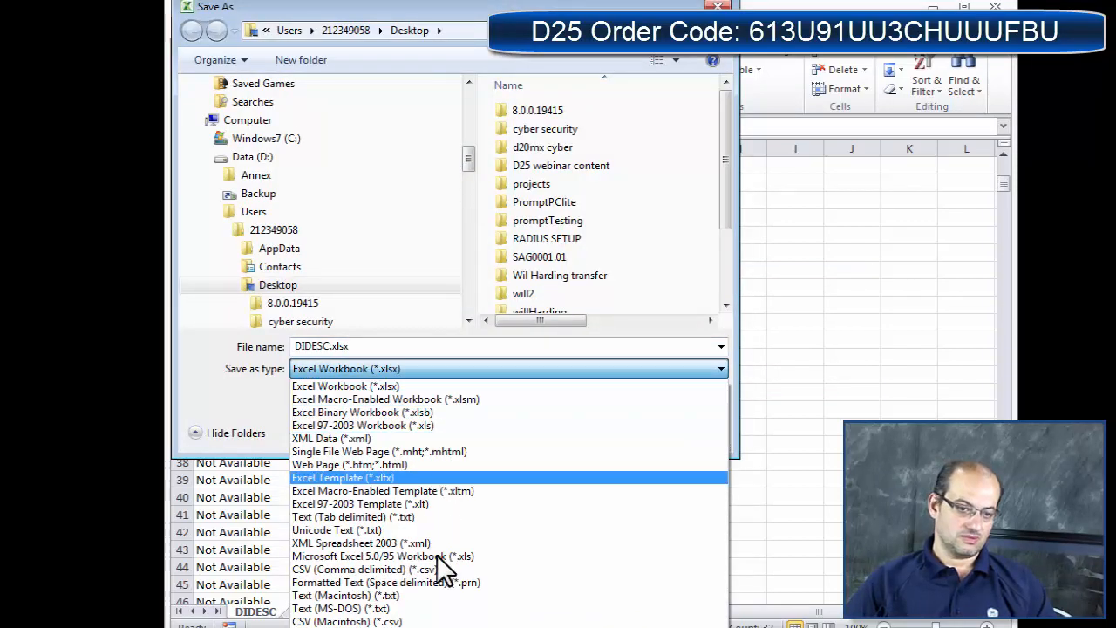
left_click(428, 608)
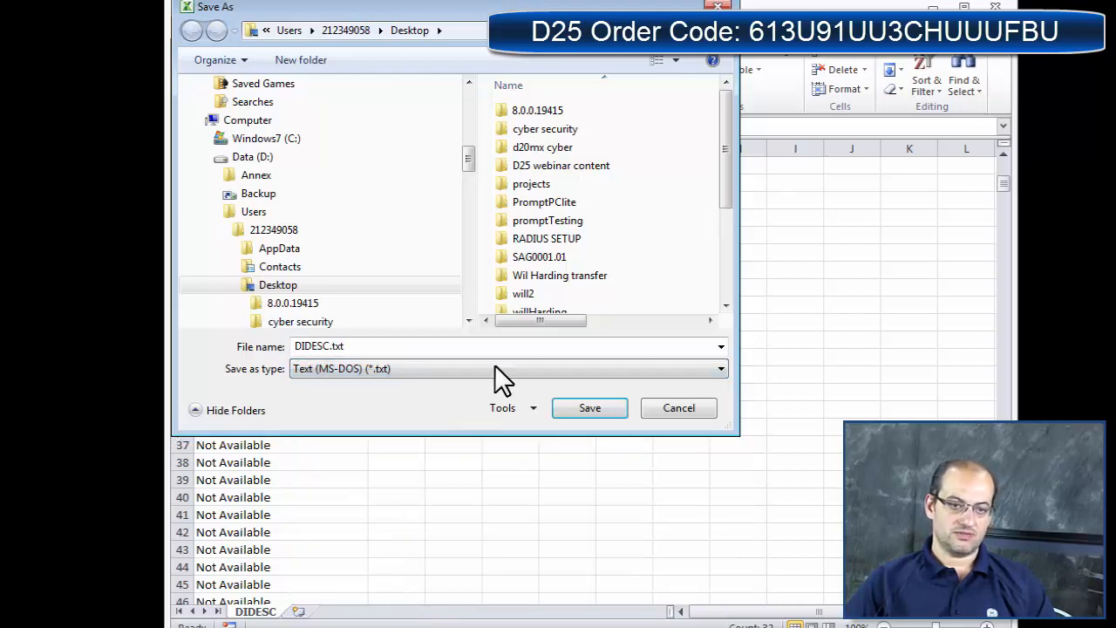
left_click(584, 409)
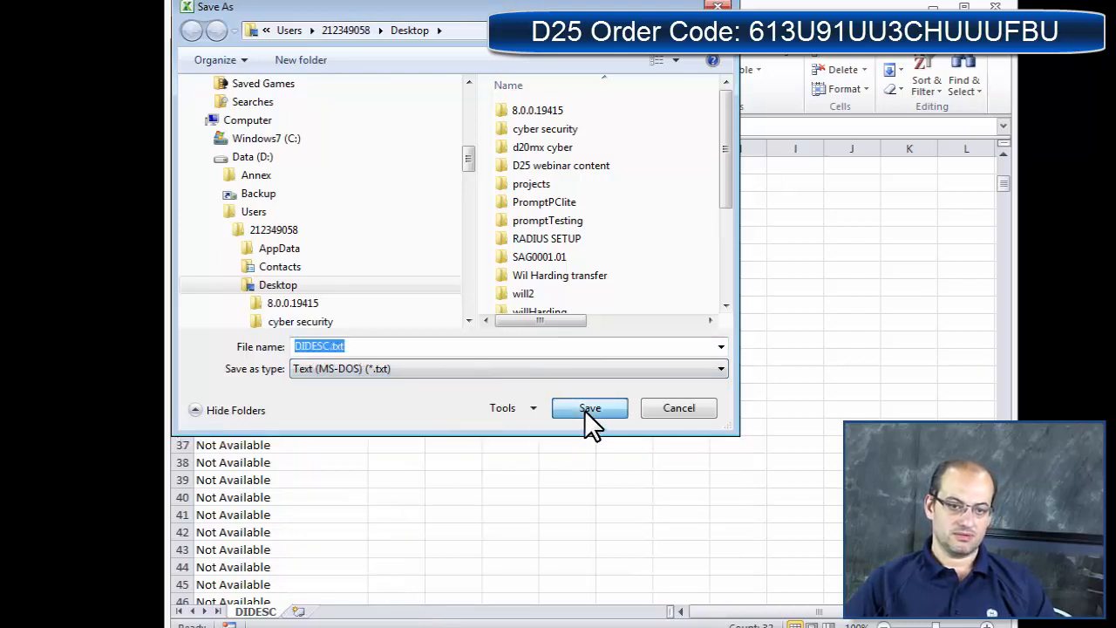
left_click(590, 321)
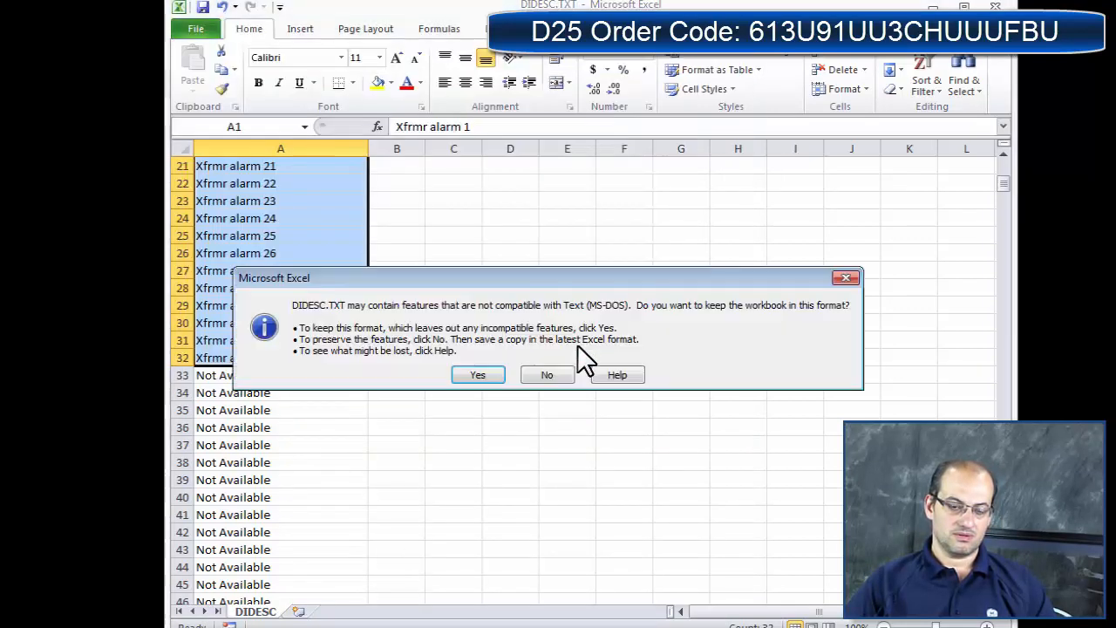
left_click(482, 377)
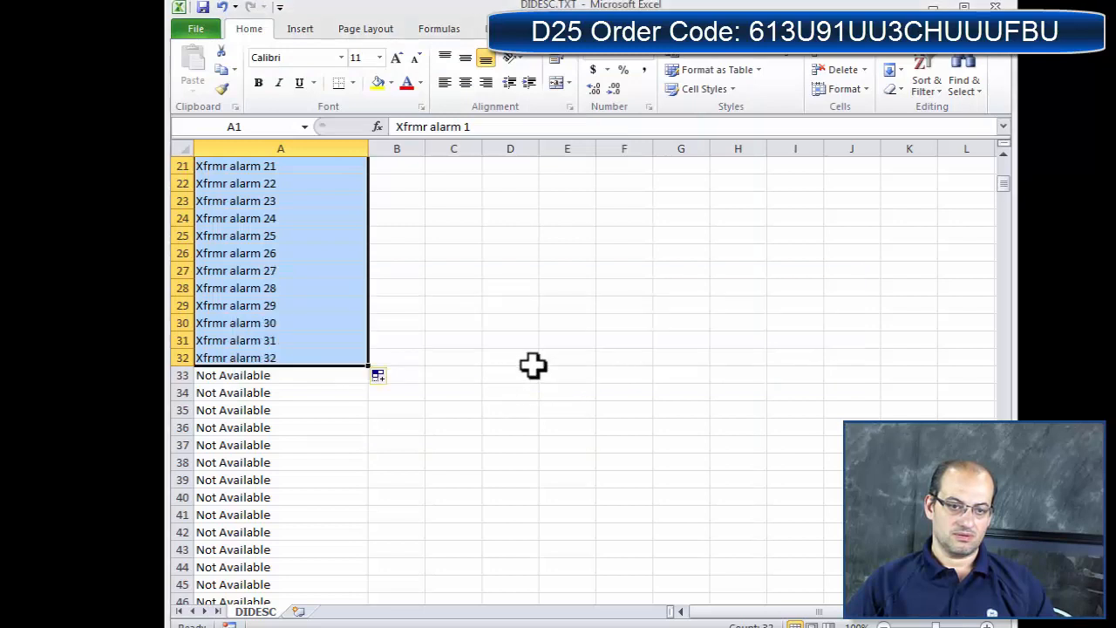
Step: Close Excel without saving again, then check the edited descriptors in the desktop's DIDESC.TXT and close the file
left_click(995, 6)
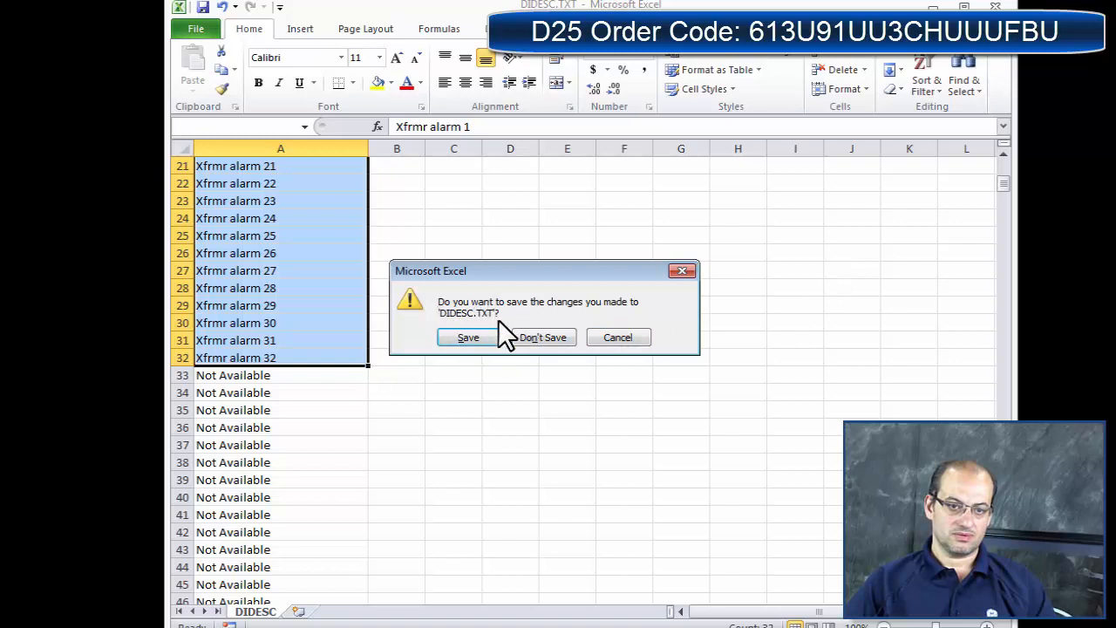
left_click(555, 338)
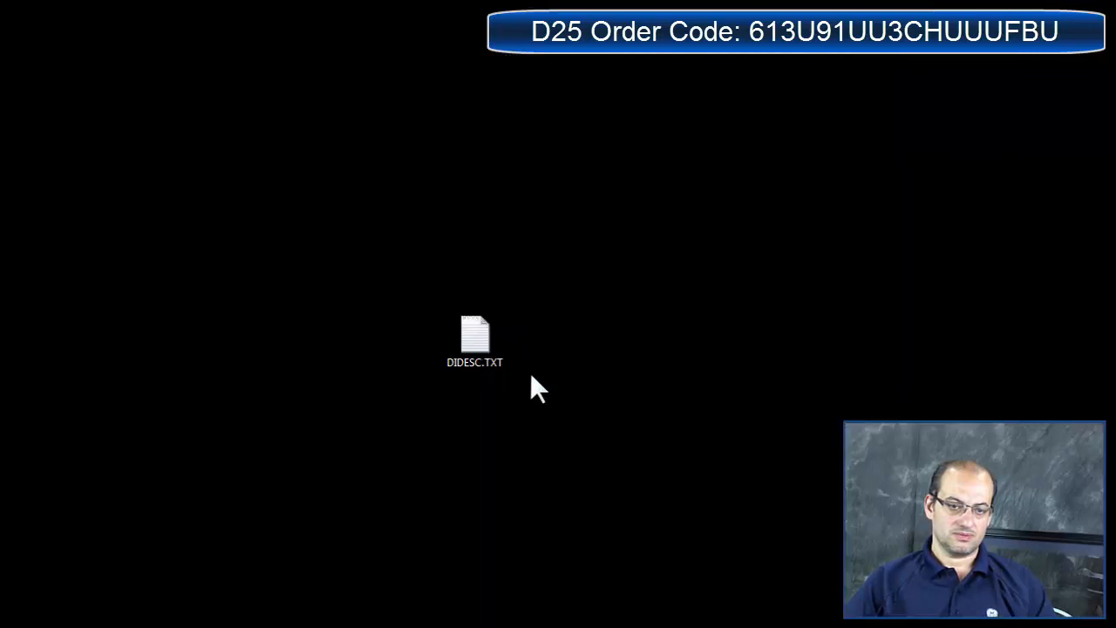
double_click(479, 340)
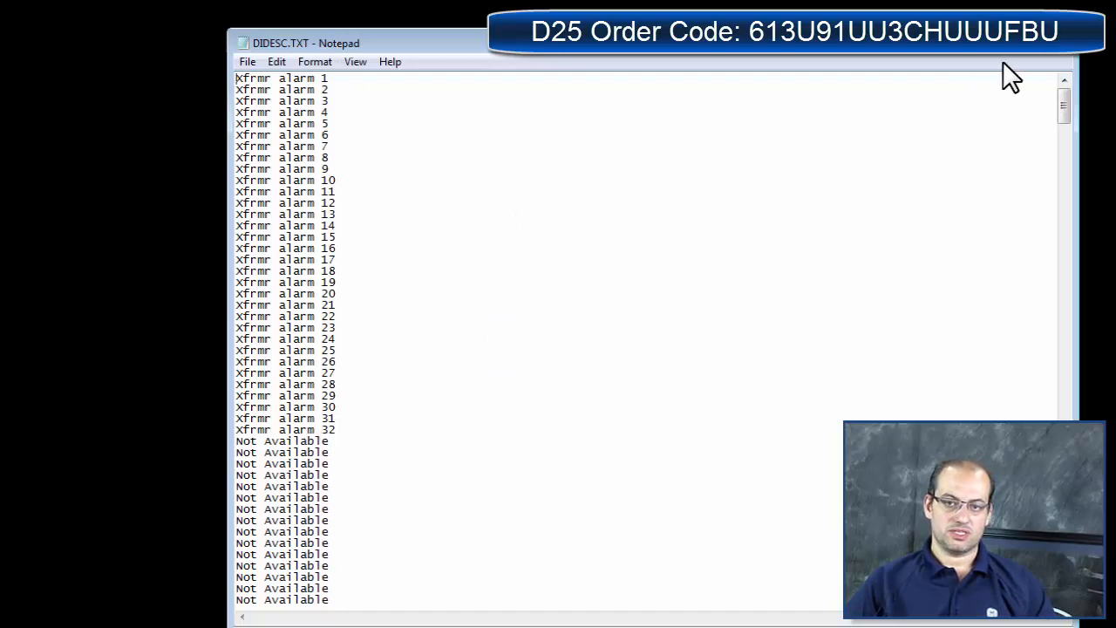
left_click(1059, 40)
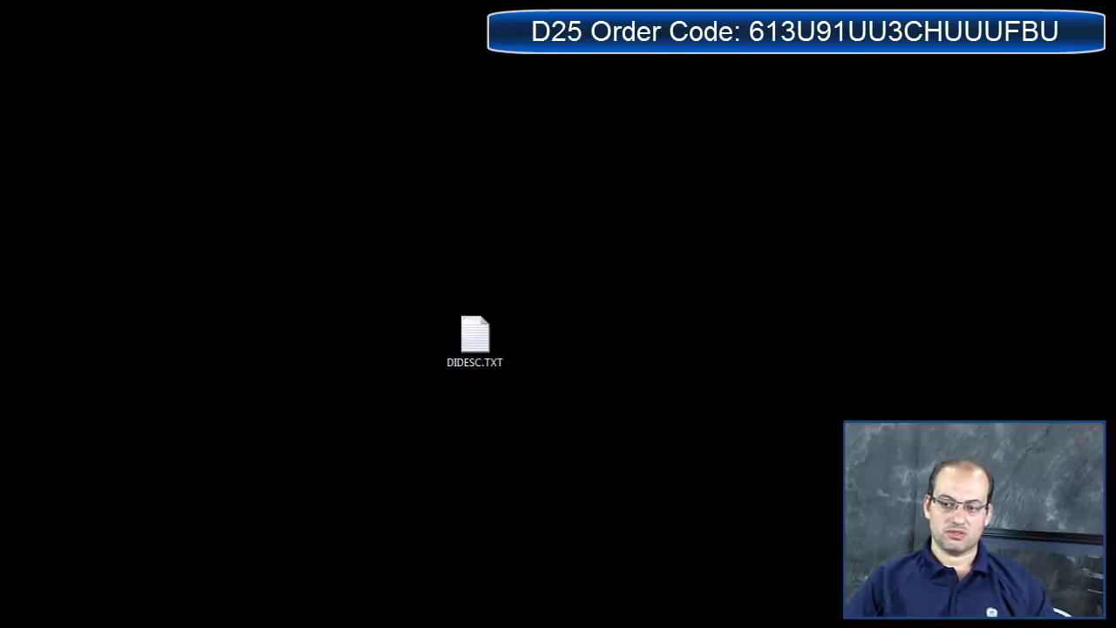
Step: Switch back to SGConfig and open the point descriptors of the D25_WEB device's System Point Database
key("alt+Tab")
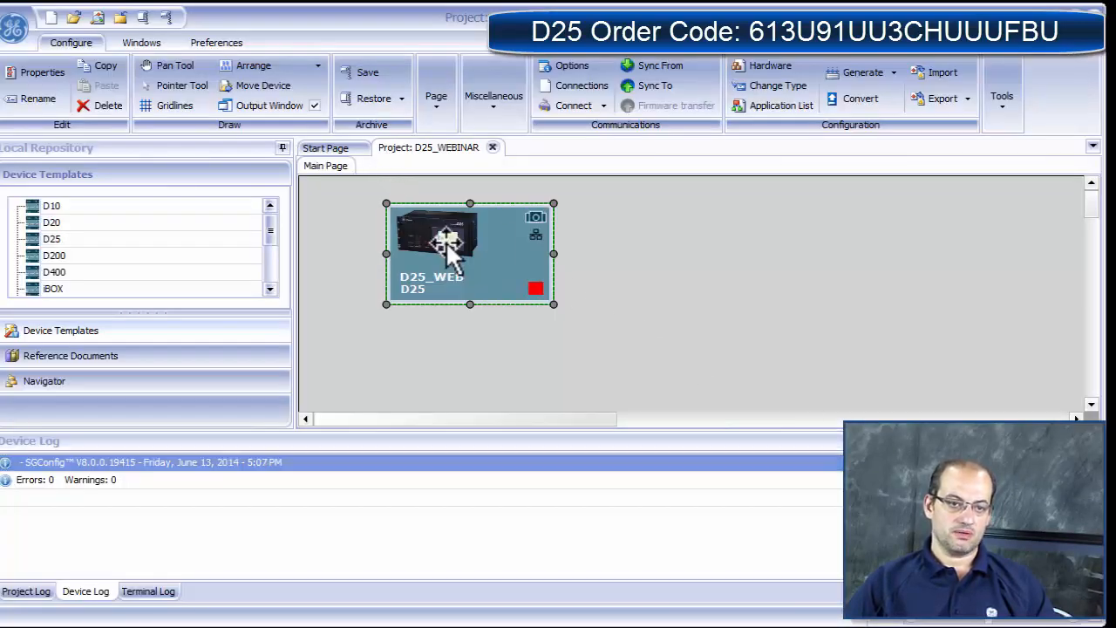
double_click(448, 232)
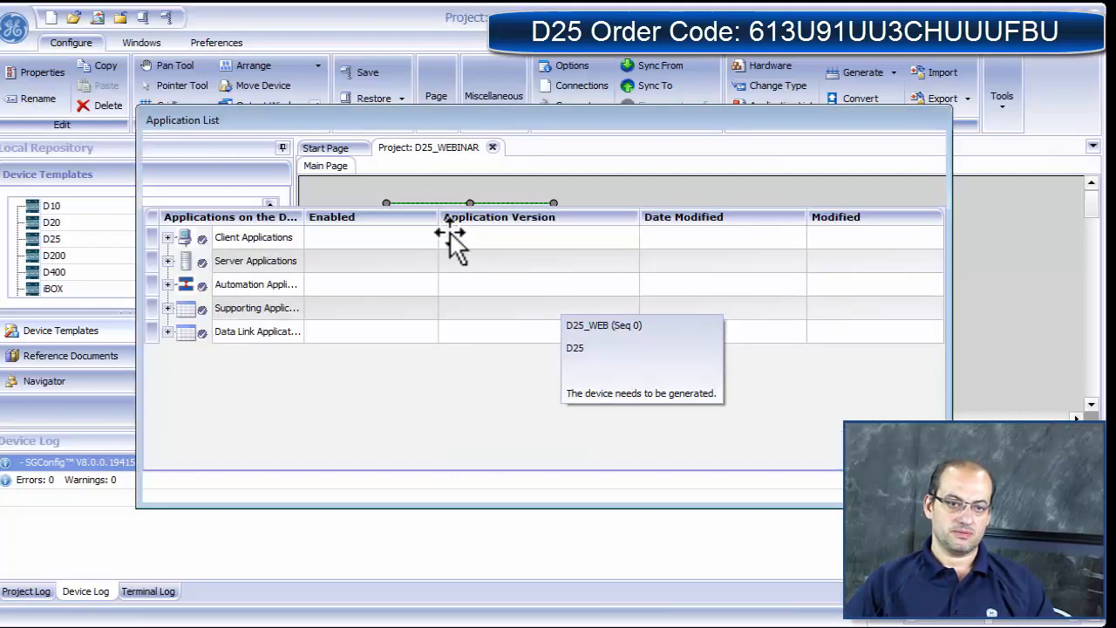
left_click(277, 379)
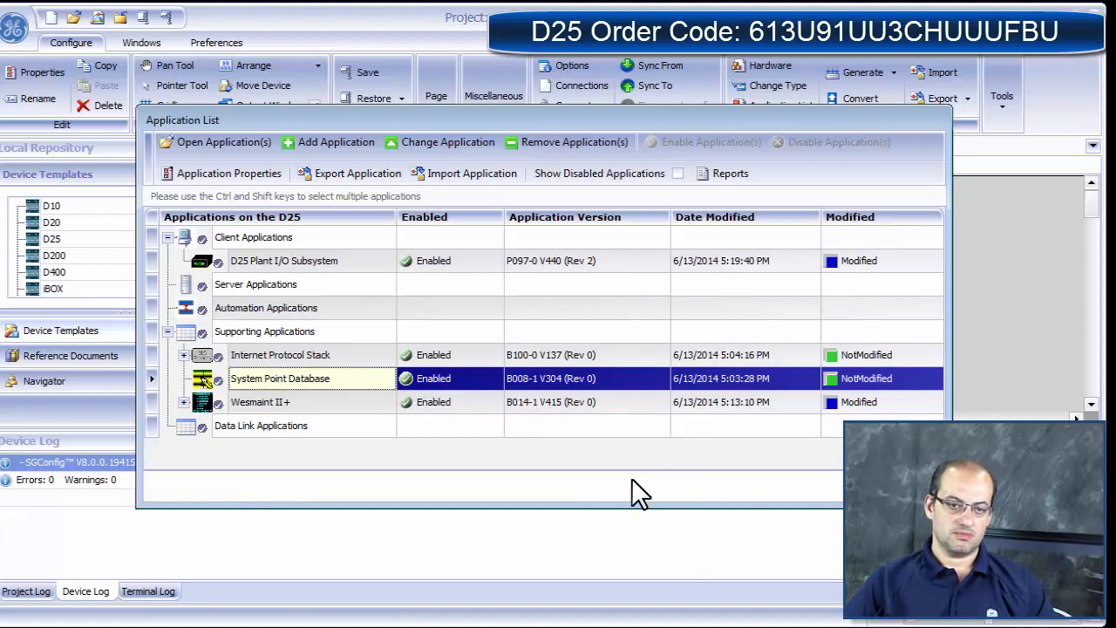
mouse_move(354, 377)
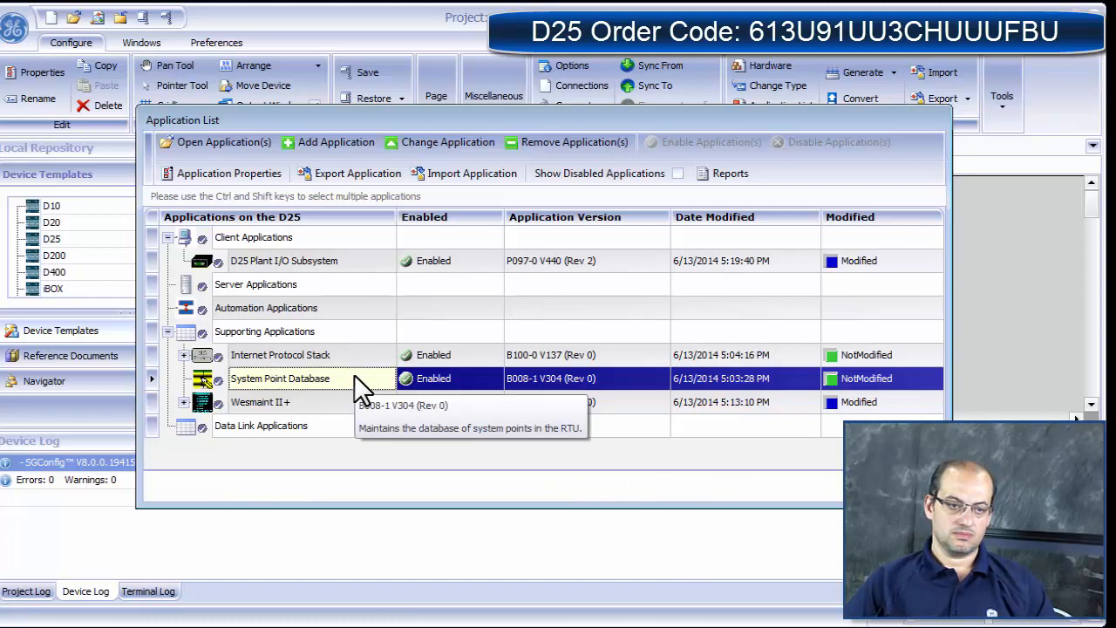
double_click(355, 377)
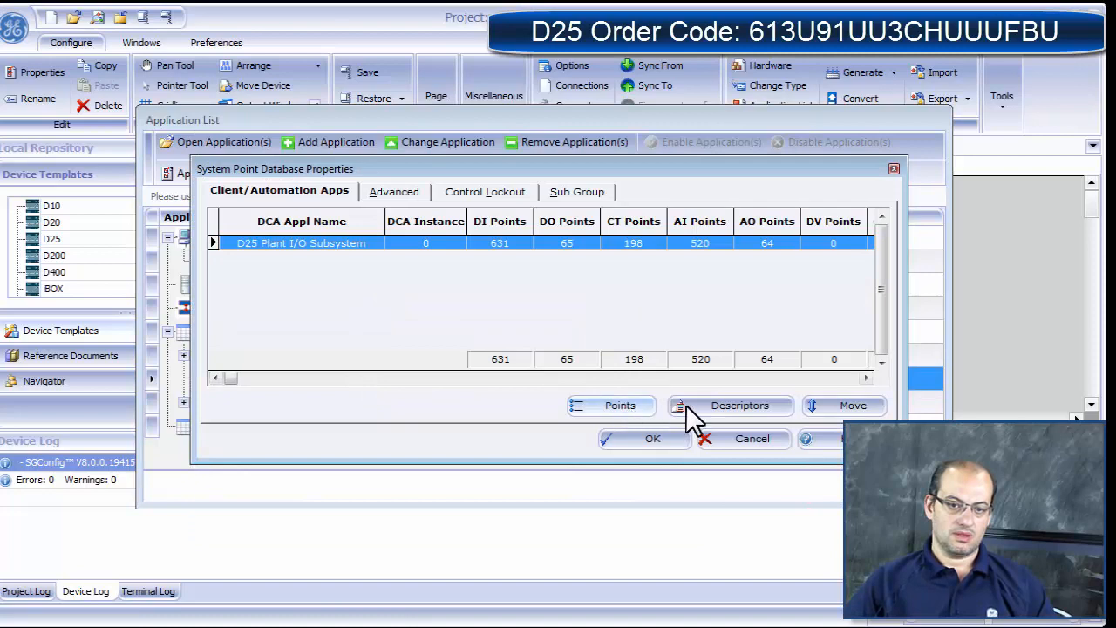
left_click(723, 405)
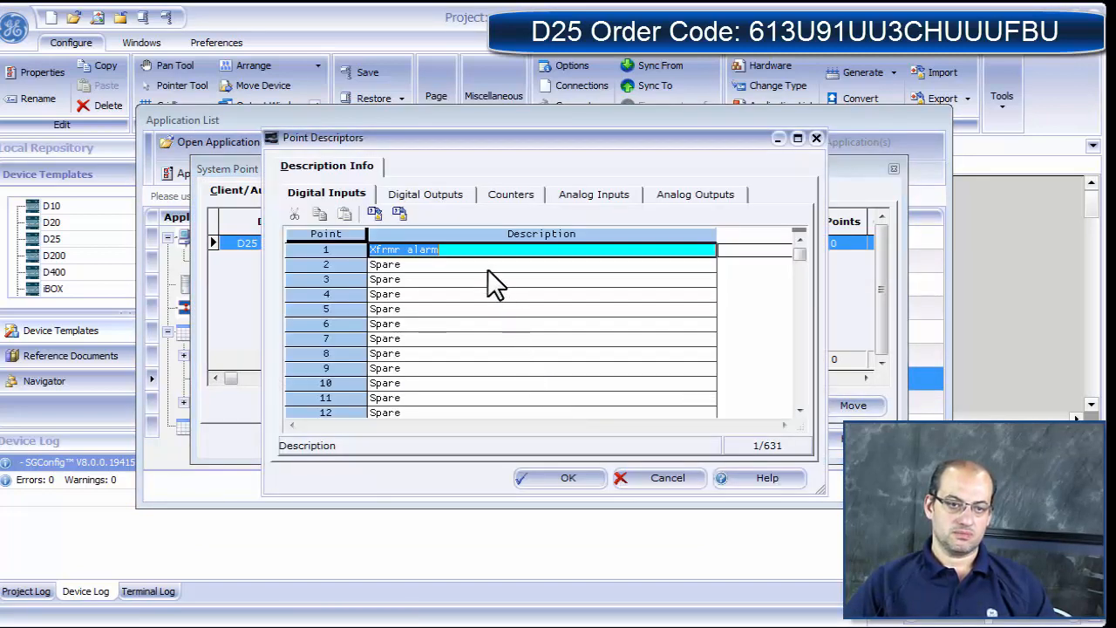
Step: Import the descriptors for all digital input points from the Desktop folder
left_click(378, 215)
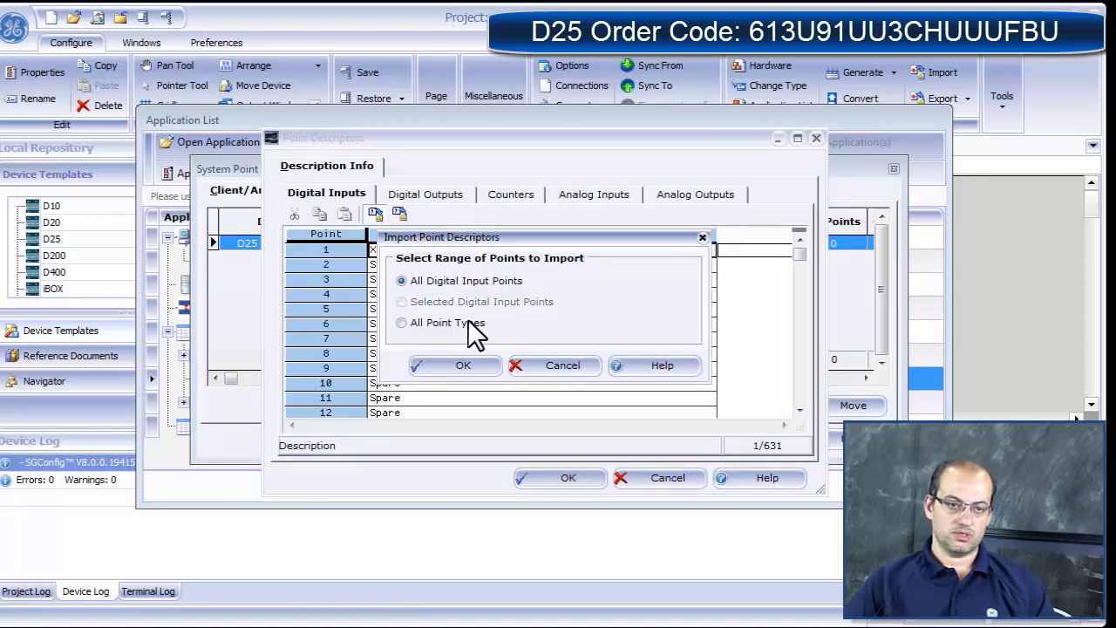
left_click(459, 363)
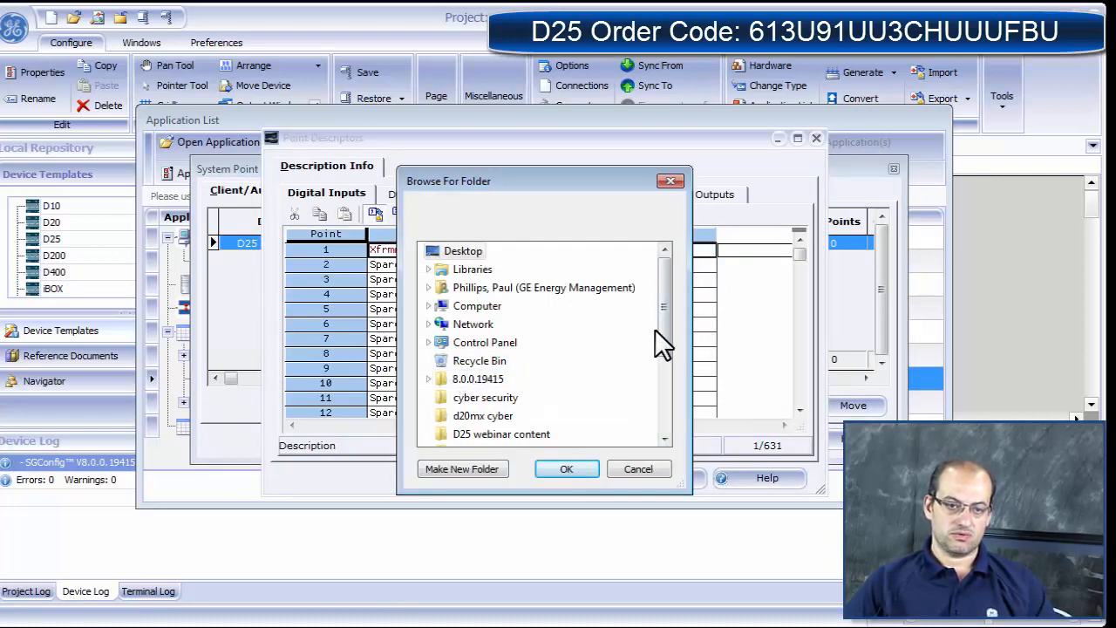
left_click_drag(658, 330, 666, 285)
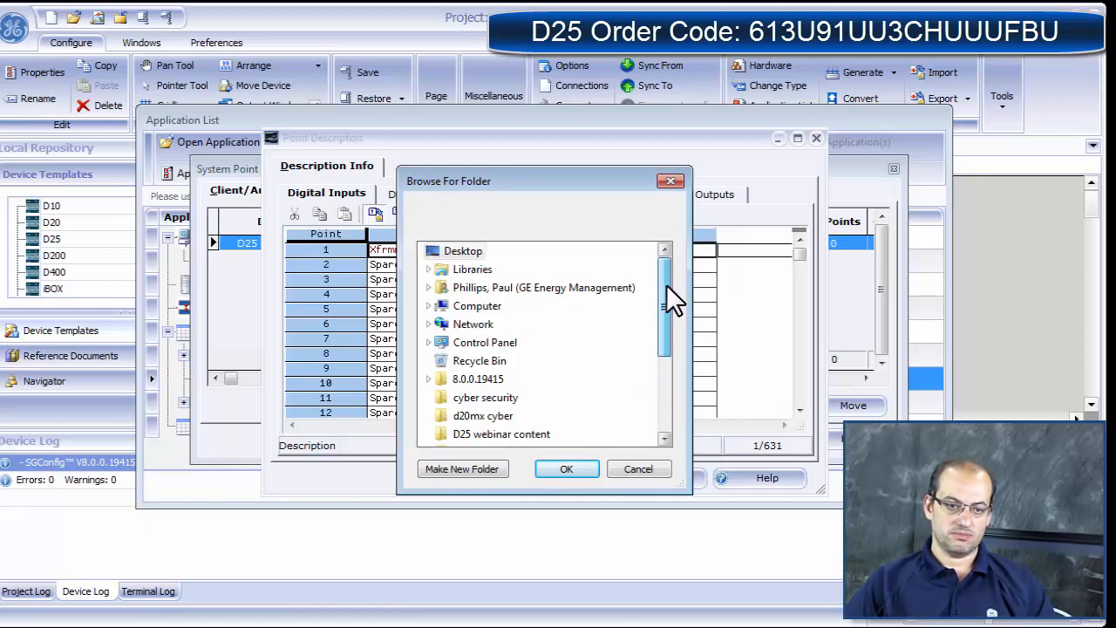
left_click(464, 251)
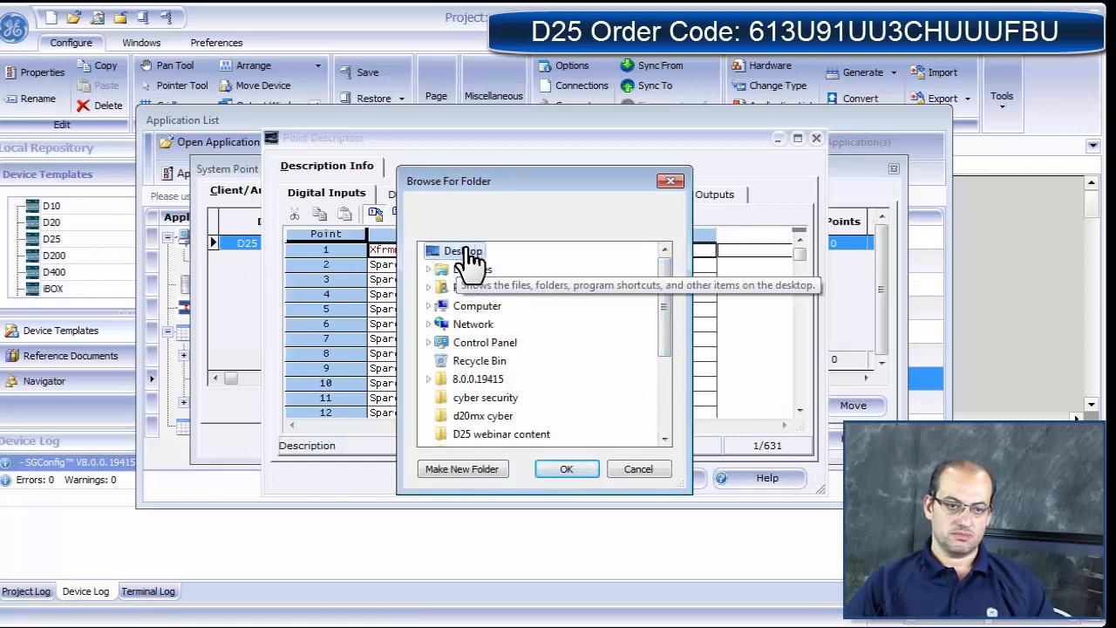
left_click(565, 470)
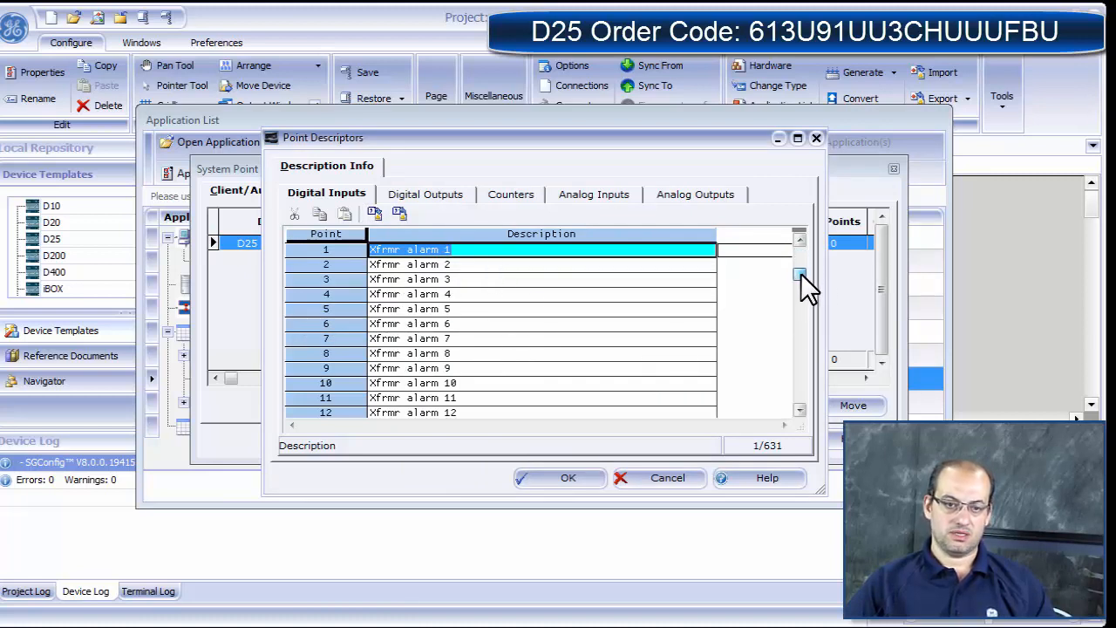
Step: Review the imported digital input descriptors from point 1 down to point 34, and return to the first point
left_click(801, 276)
left_click_drag(801, 276, 801, 251)
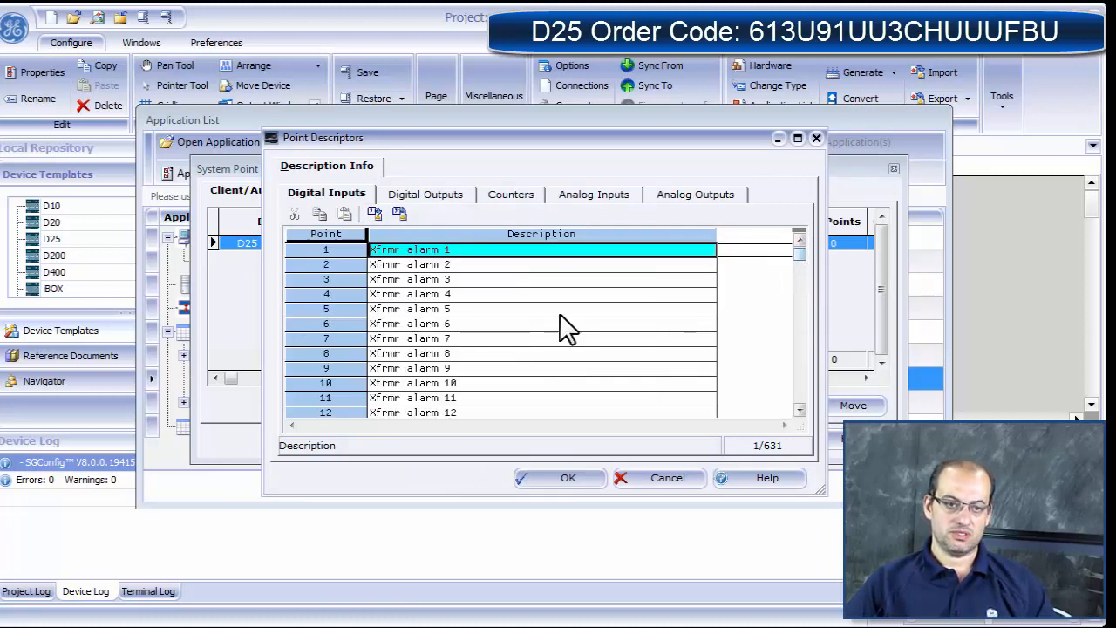
left_click(513, 264)
key("Down")
key("Down")
key("Down")
key("Down")
key("Down")
key("Down")
key("Down")
key("Down")
key("Down")
key("Down")
key("Down")
key("Down")
key("Down")
key("Down")
key("Down")
key("Down")
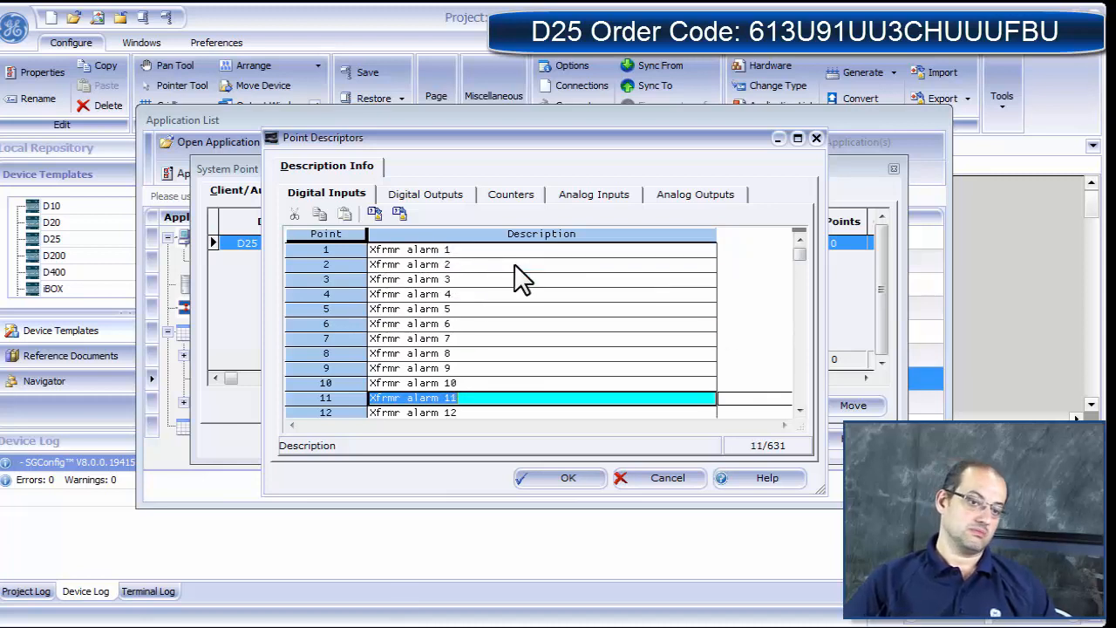
key("Down")
key("Down")
key("Down")
key("Down")
key("Down")
key("Down")
key("Down")
key("Down")
key("Down")
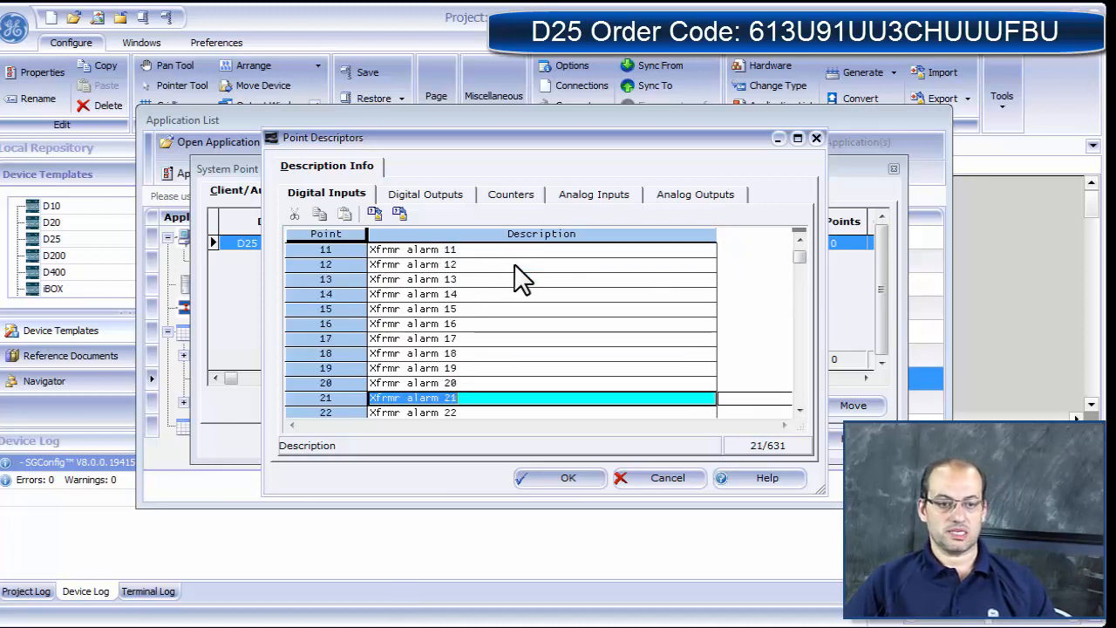
key("Down")
key("Down")
key("Down")
key("Down")
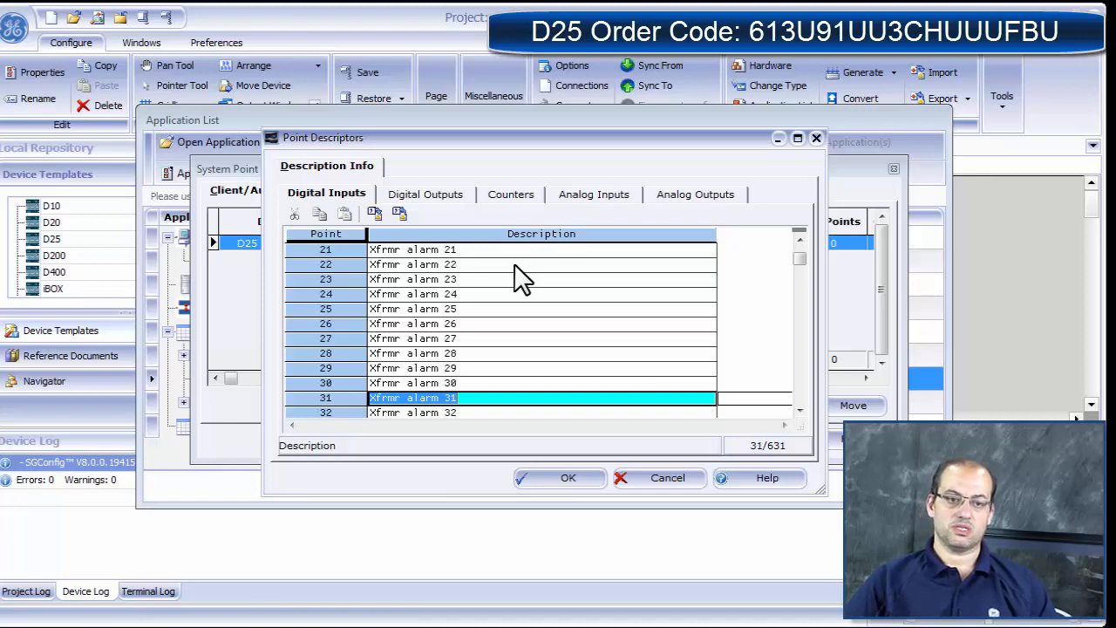
key("Up")
key("Up")
key("Up")
key("Down")
key("Down")
key("Down")
key("Down")
key("Down")
key("Down")
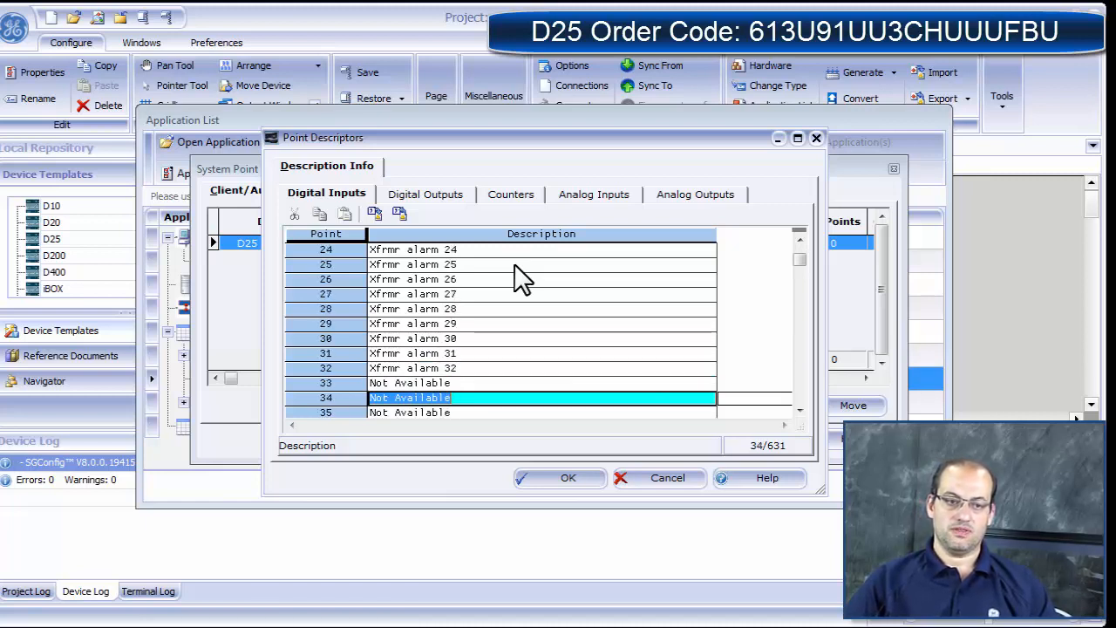
key("Up")
key("Up")
key("Up")
key("Up")
key("Up")
key("Up")
key("Up")
key("Up")
key("Up")
key("Up")
key("Up")
key("Up")
key("Up")
key("Up")
key("Up")
key("Up")
key("Up")
key("Up")
key("Up")
key("Up")
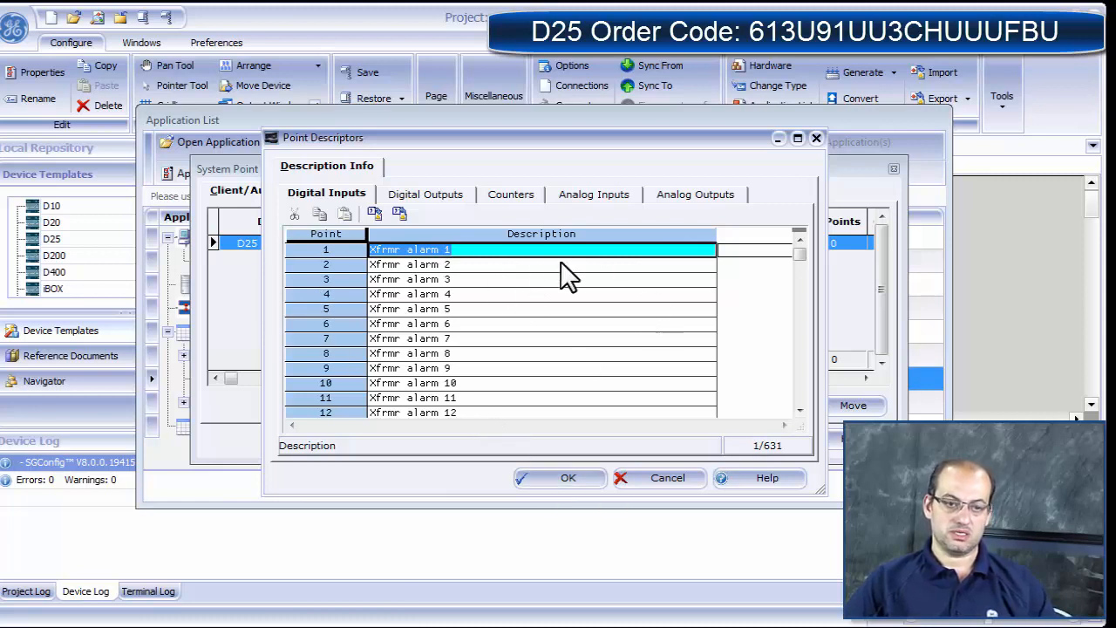
Step: Accept the imported descriptors and the System Point Database properties, and check the D25's modified applications
left_click(568, 478)
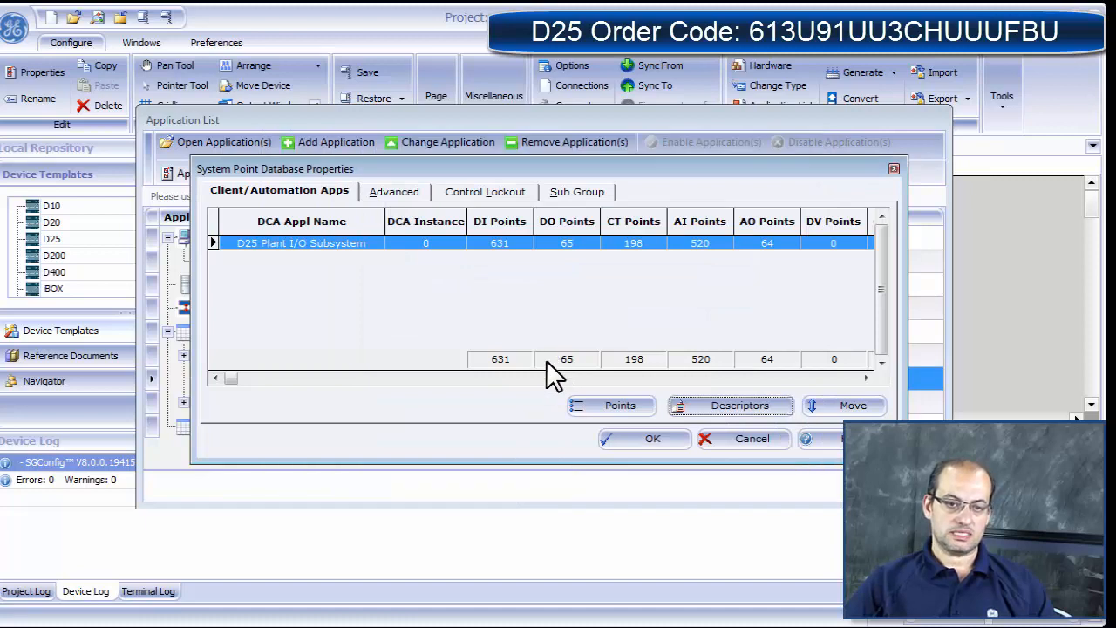
left_click(641, 438)
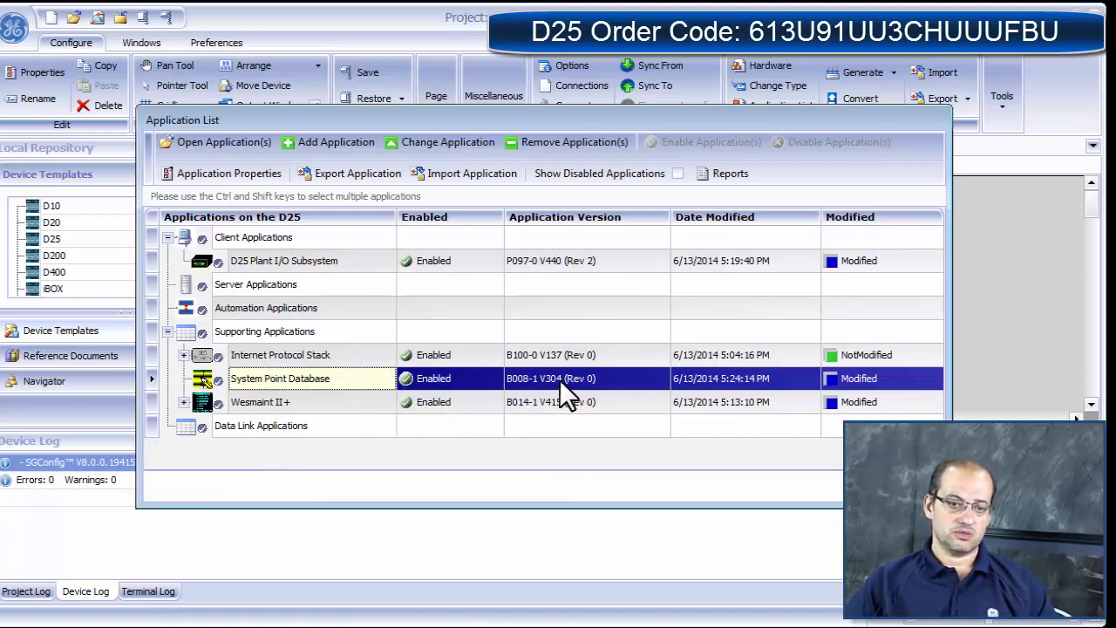
left_click(531, 401)
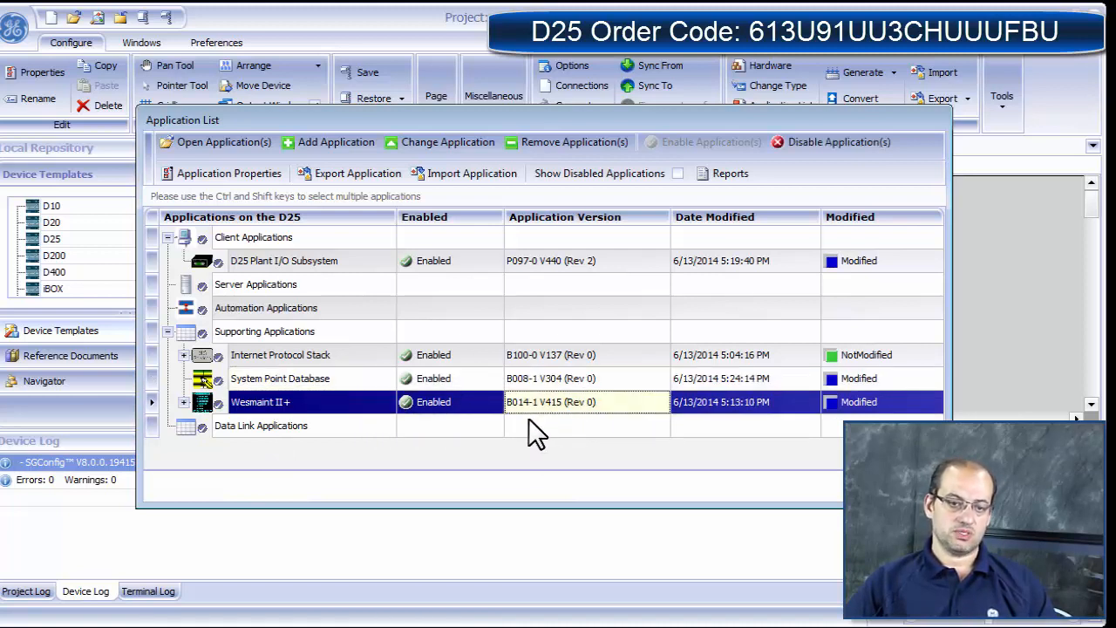
left_click(546, 261)
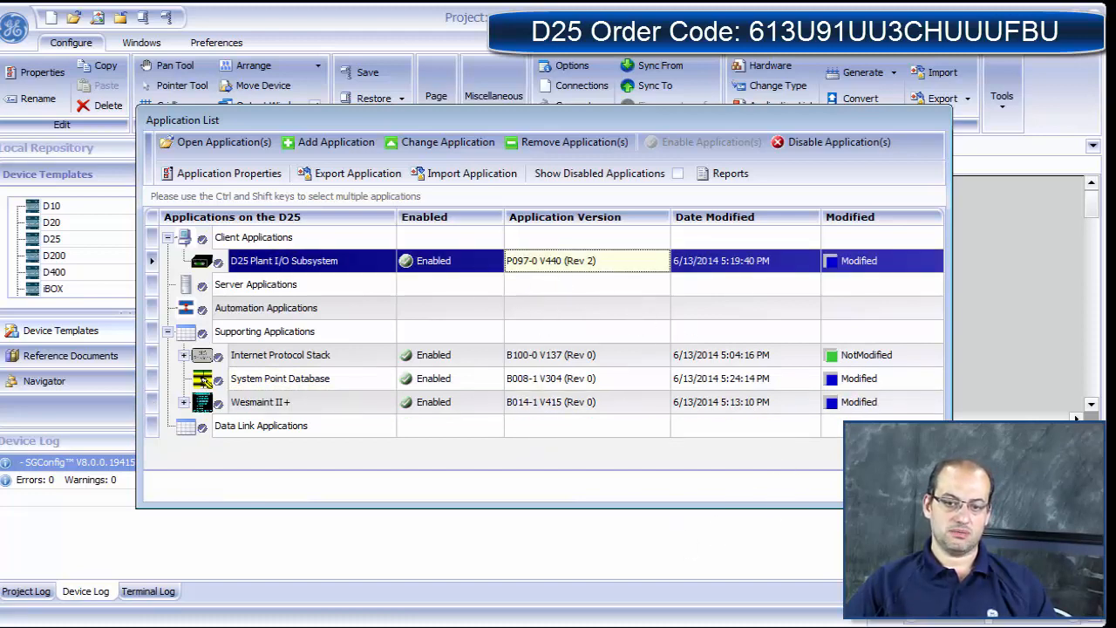
Step: Close the application list and generate the downloadable configuration file for the D25_WEB device
left_click(907, 486)
mouse_move(536, 280)
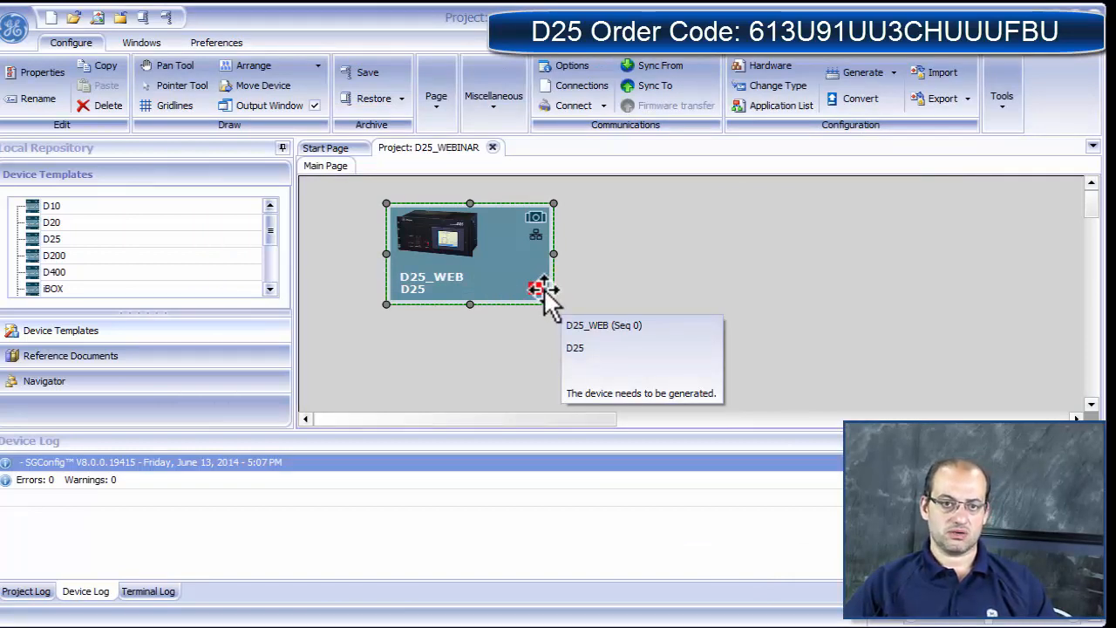
left_click(860, 73)
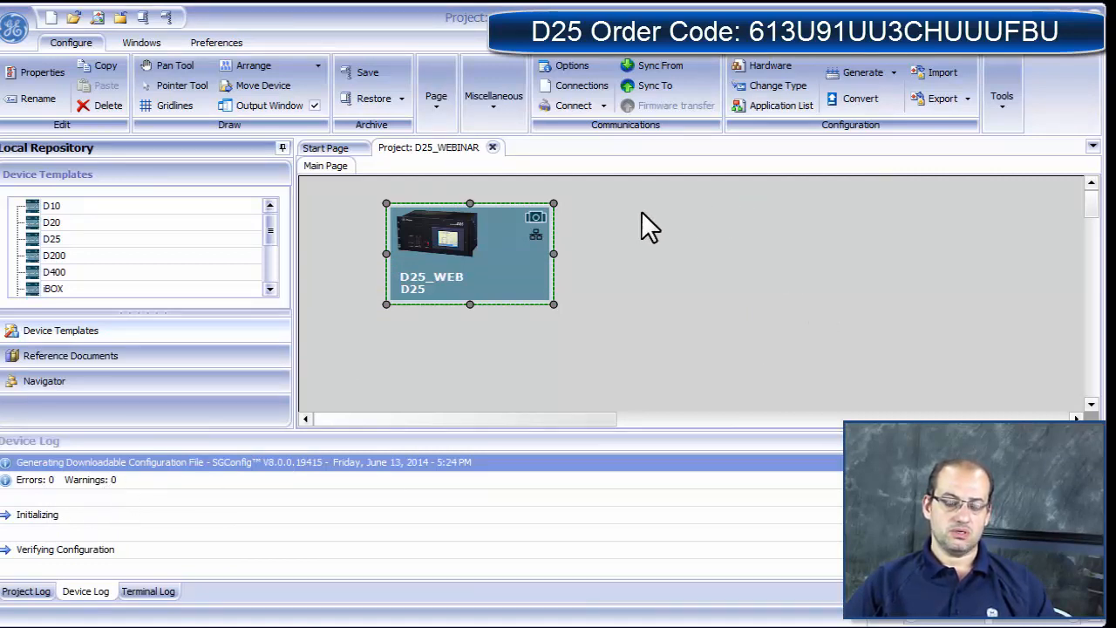
Step: Open the D25_WEB communication options and look up the USB-to-serial adapter's COM port in Windows Devices and Printers
left_click(590, 65)
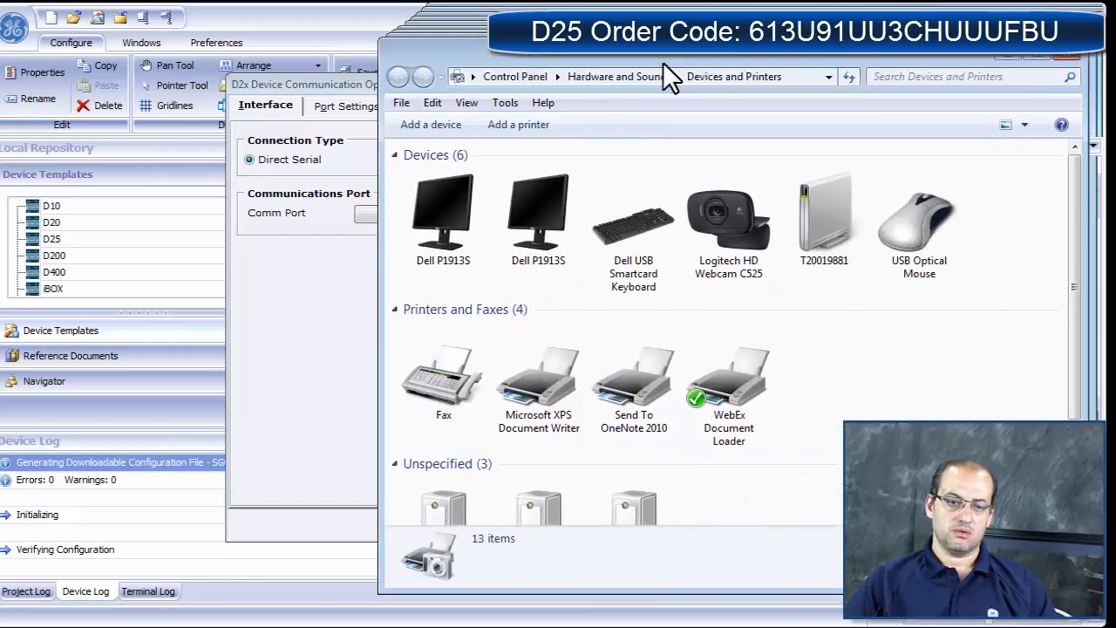
left_click_drag(672, 75, 473, 44)
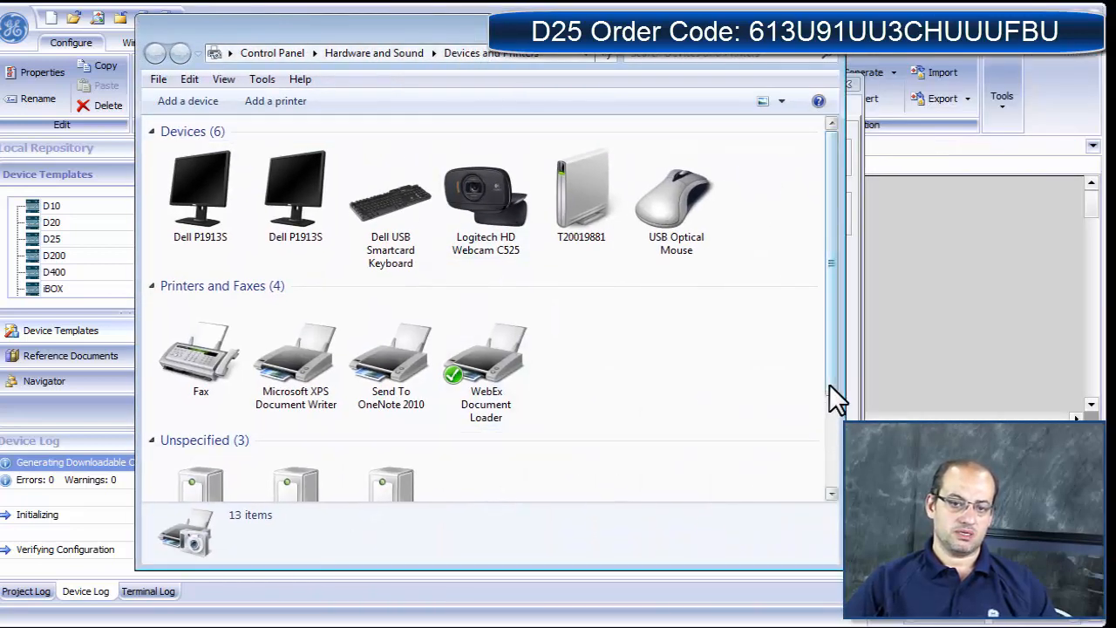
left_click_drag(829, 383, 830, 498)
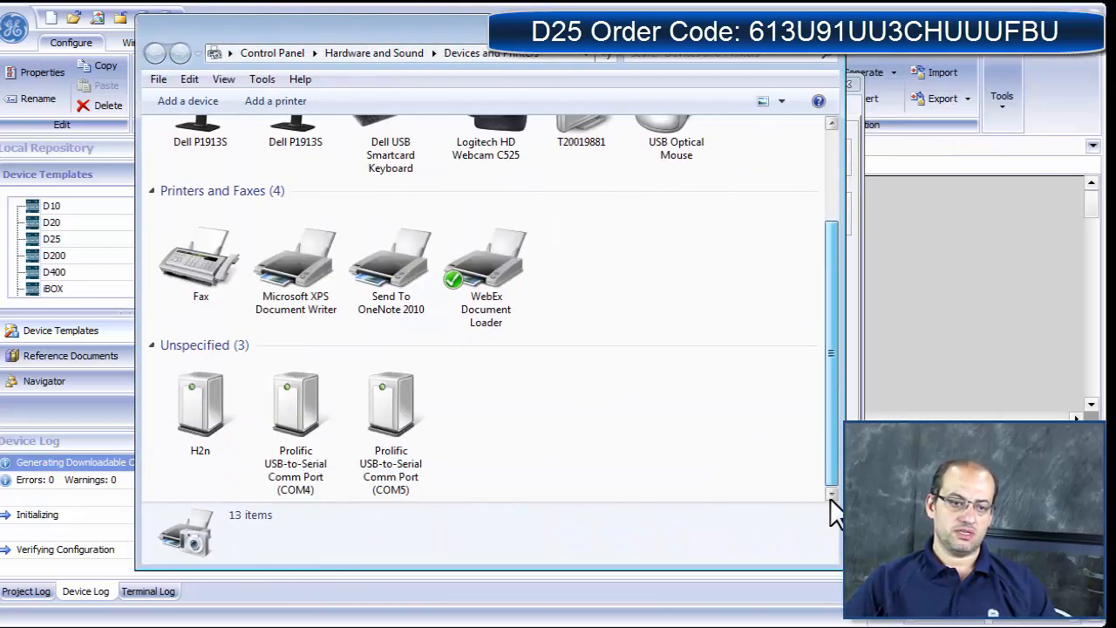
left_click(410, 399)
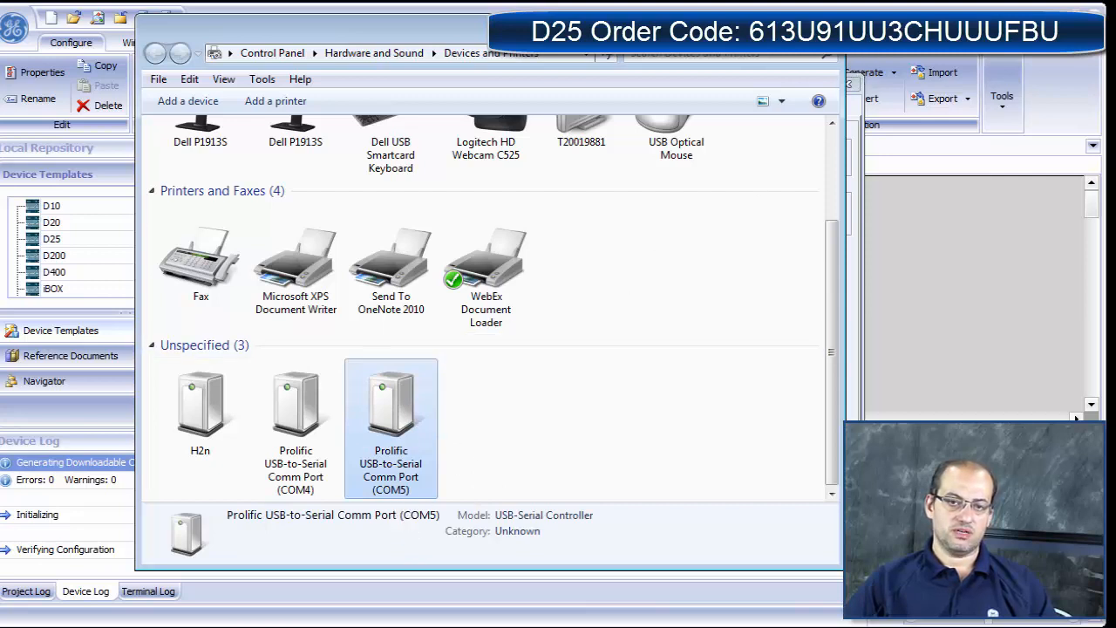
left_click(825, 28)
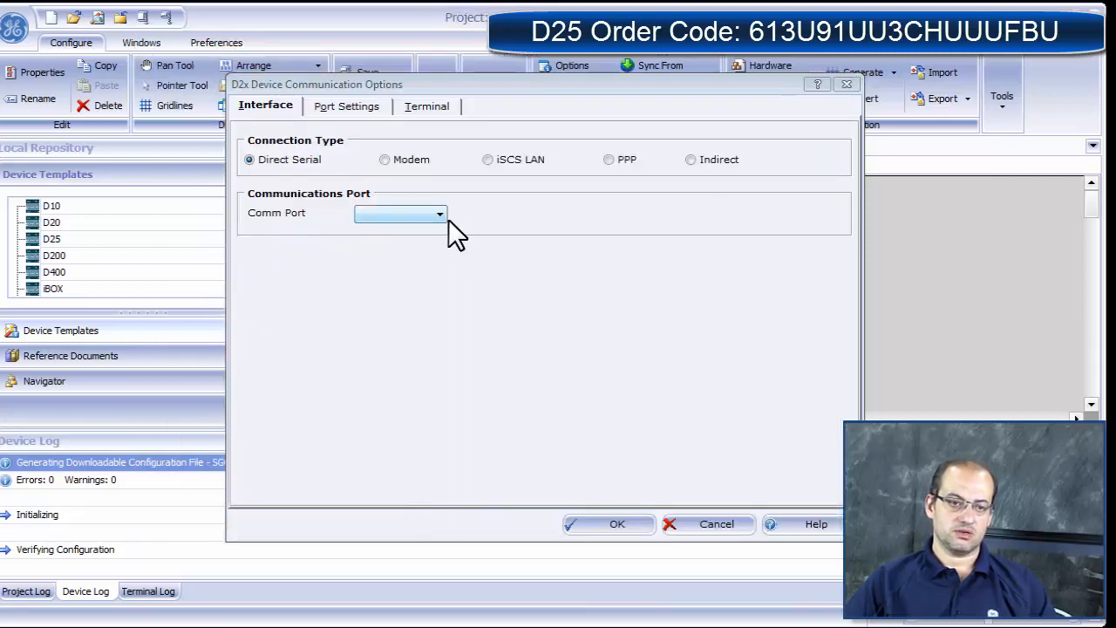
Step: Set the direct serial connection's Comm Port to COM5, check the port settings and accept the communication options
left_click(443, 214)
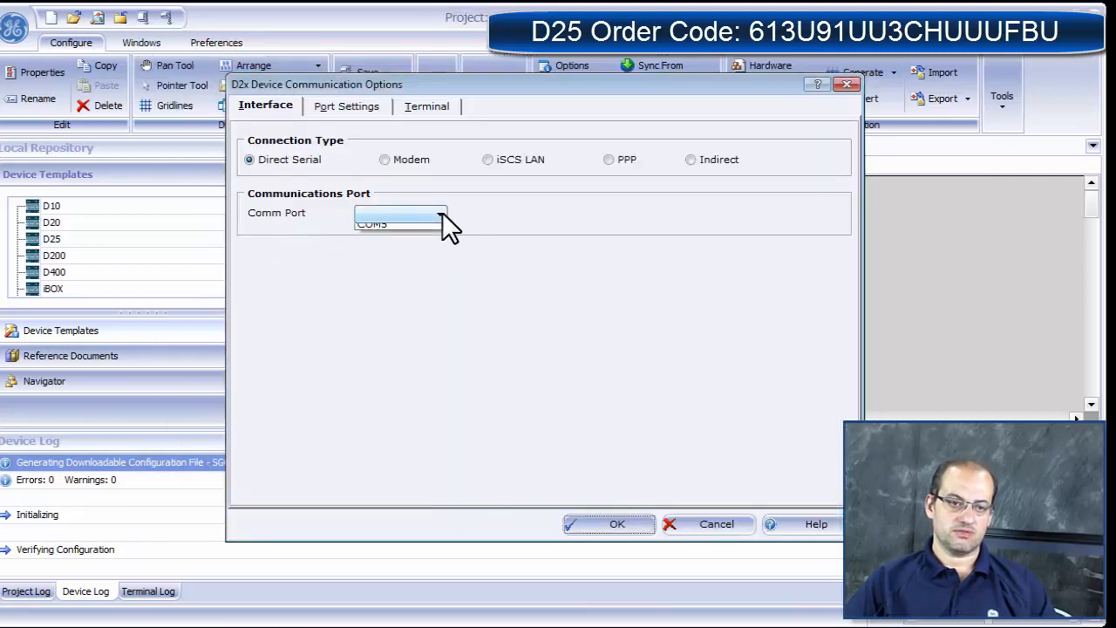
left_click(422, 252)
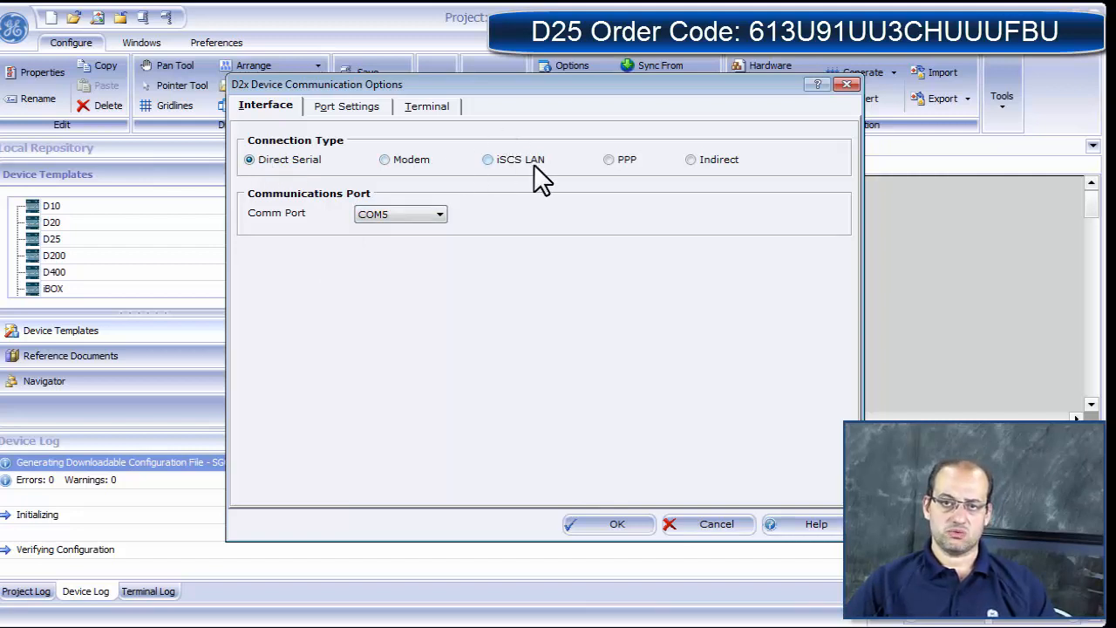
left_click(341, 108)
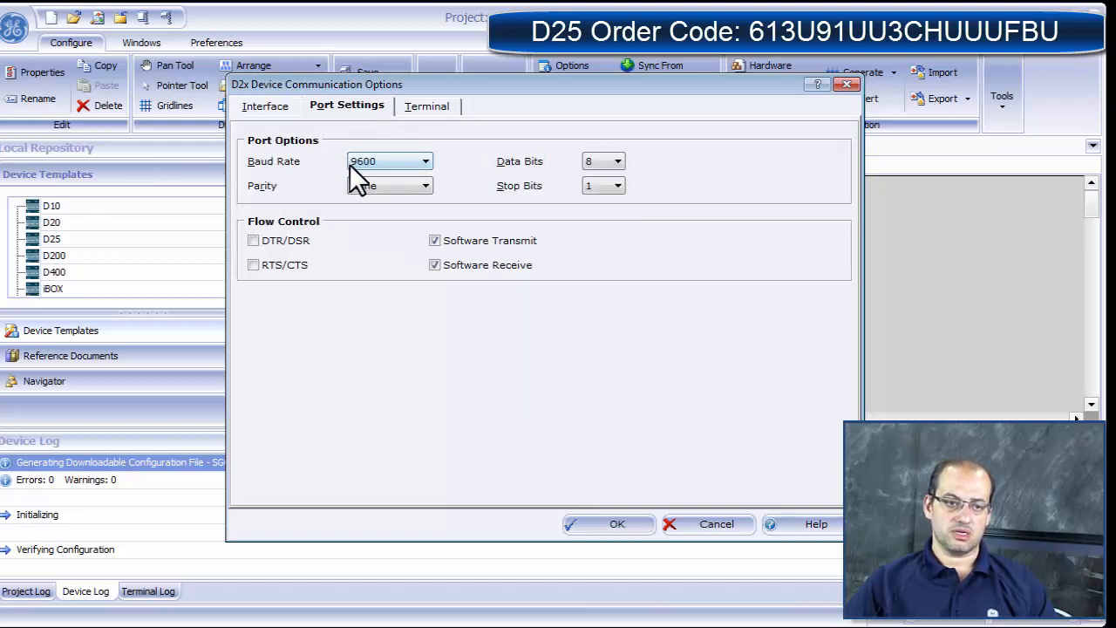
left_click(618, 524)
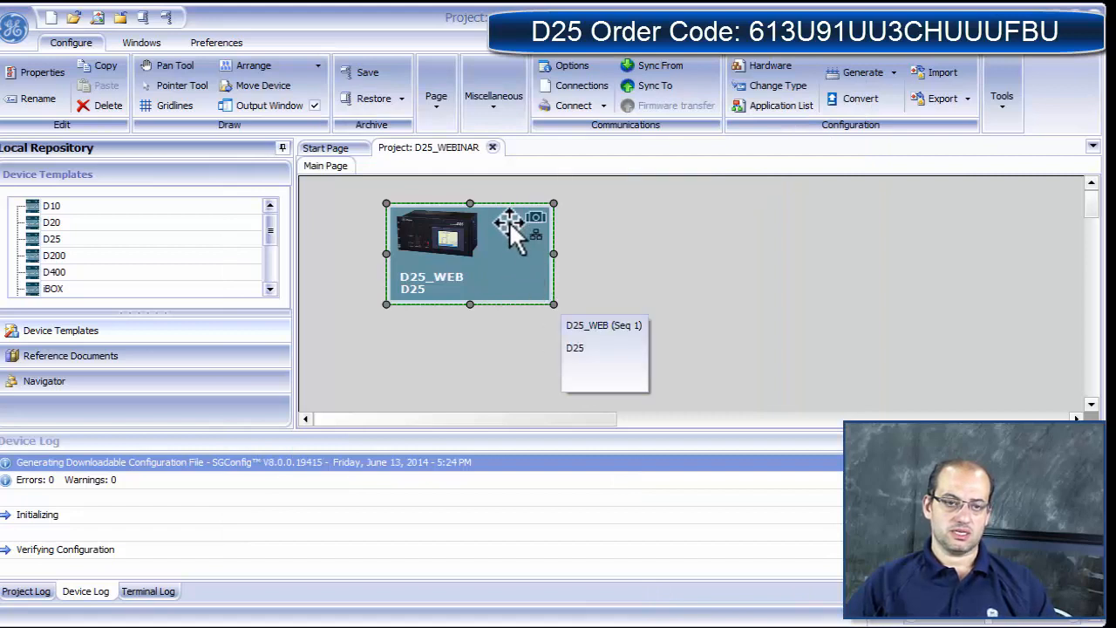
Step: Connect to the D25_WEB device and log in at its terminal with the user name westronic and the account password
left_click(565, 104)
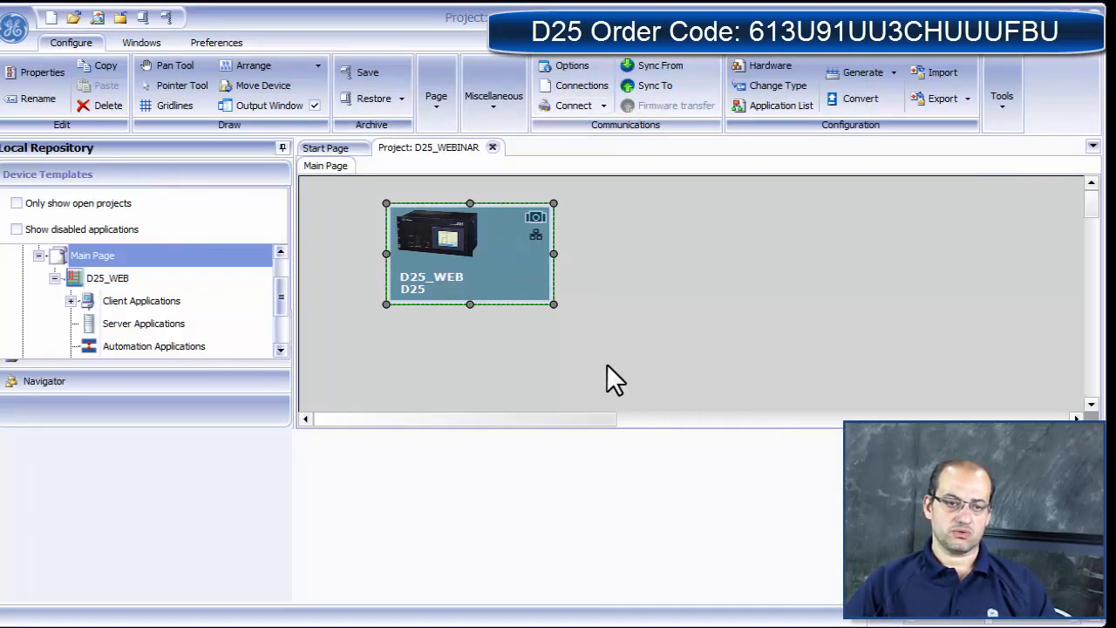
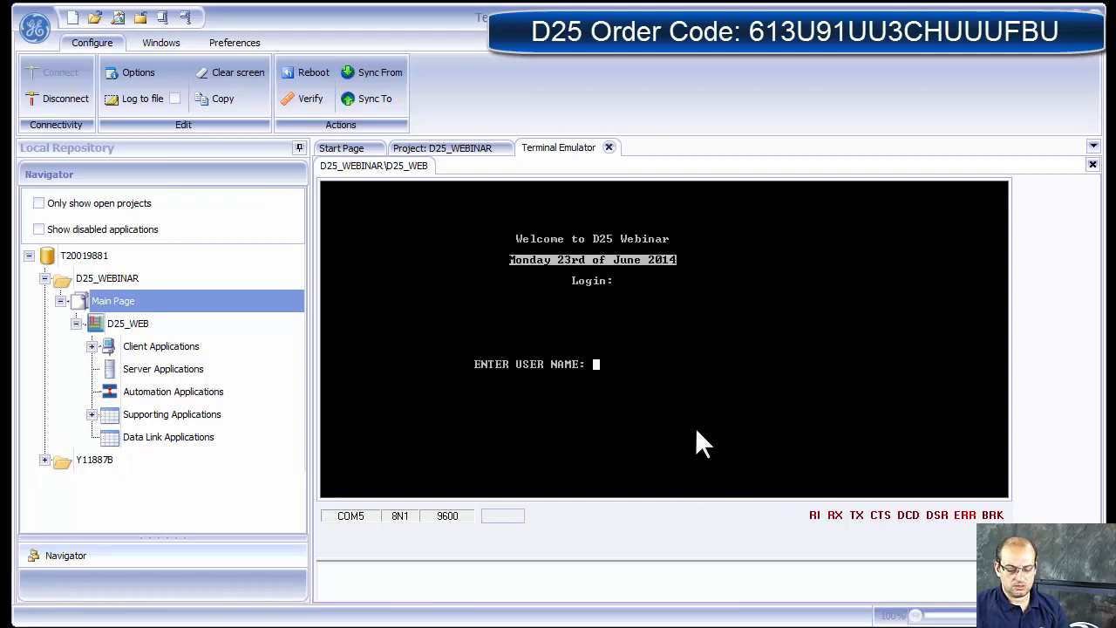
type("westronic")
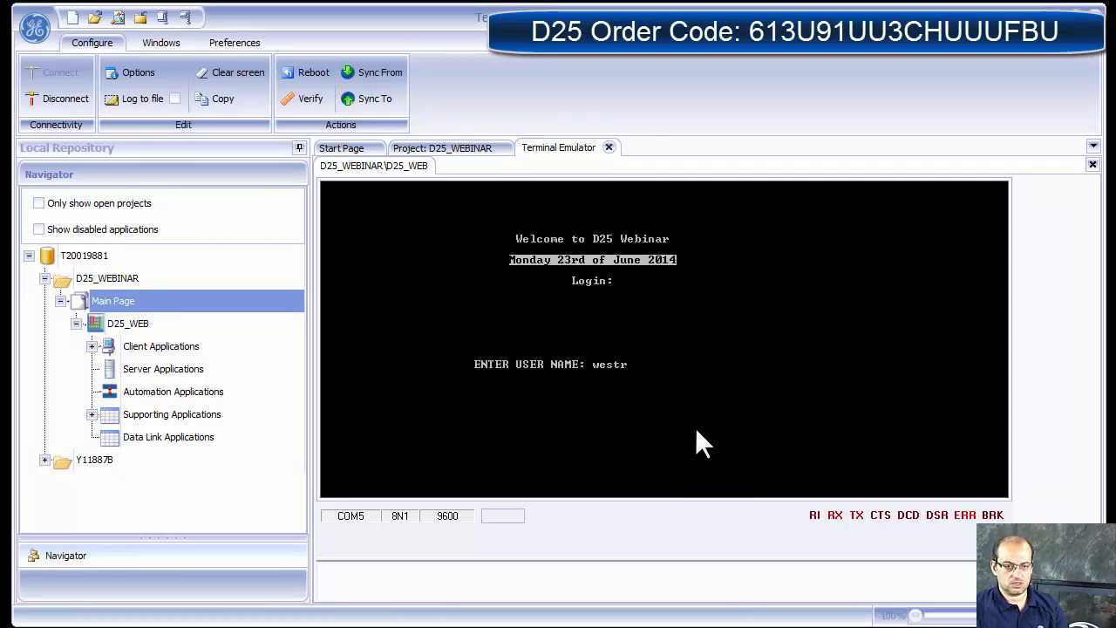
key("Return")
type("**")
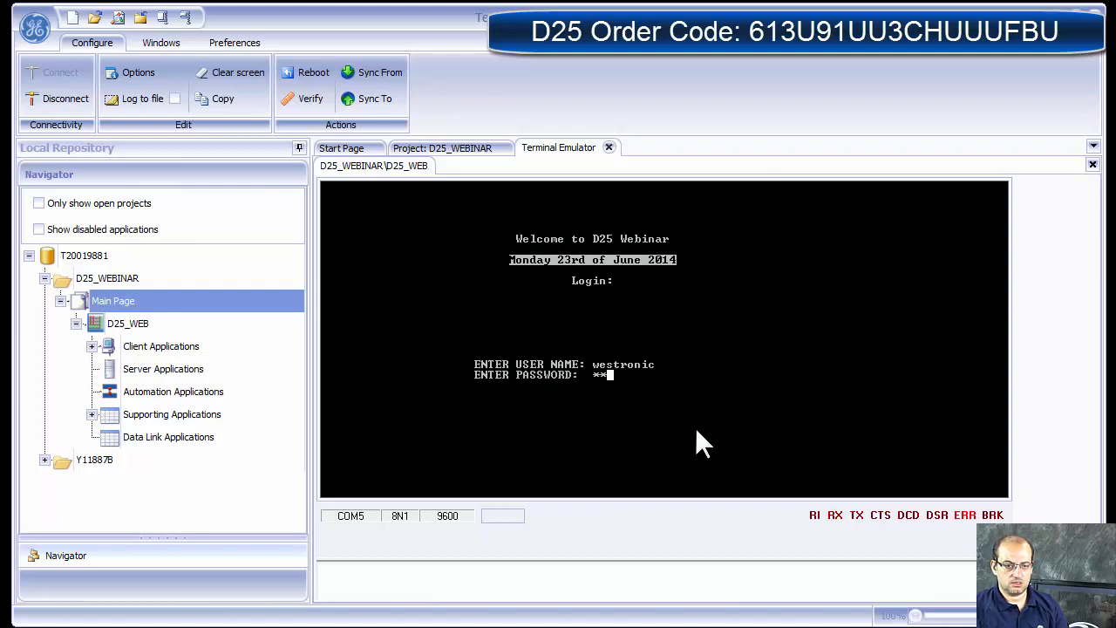
key("Return")
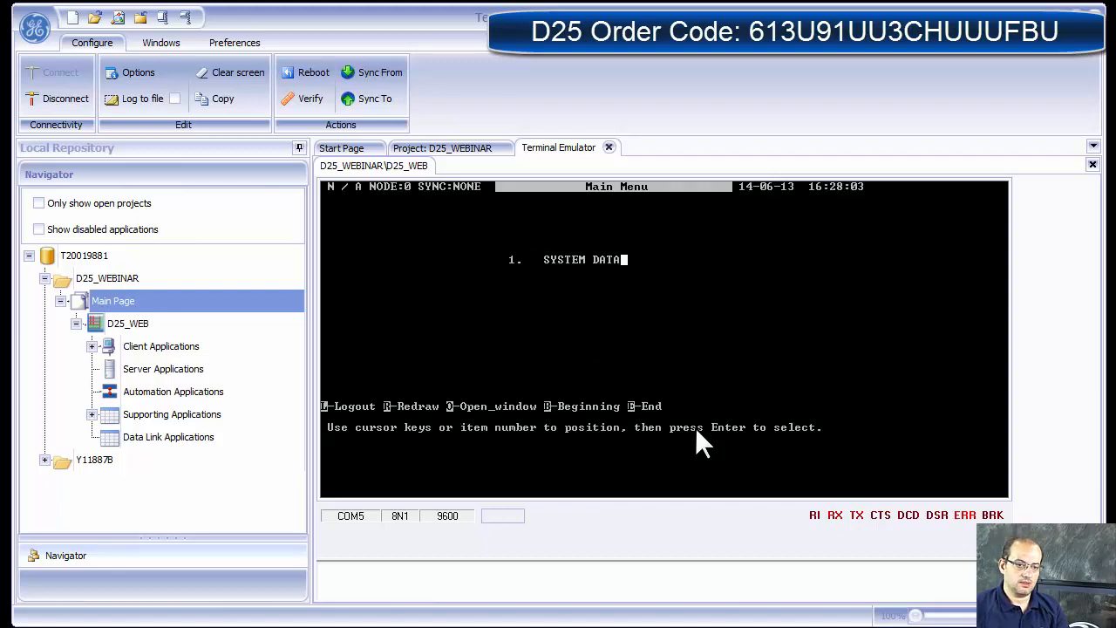
Step: Enter the 68K Monitor from the System Functions menu and reboot the device once the configuration is downloaded
key("Up")
key("Return")
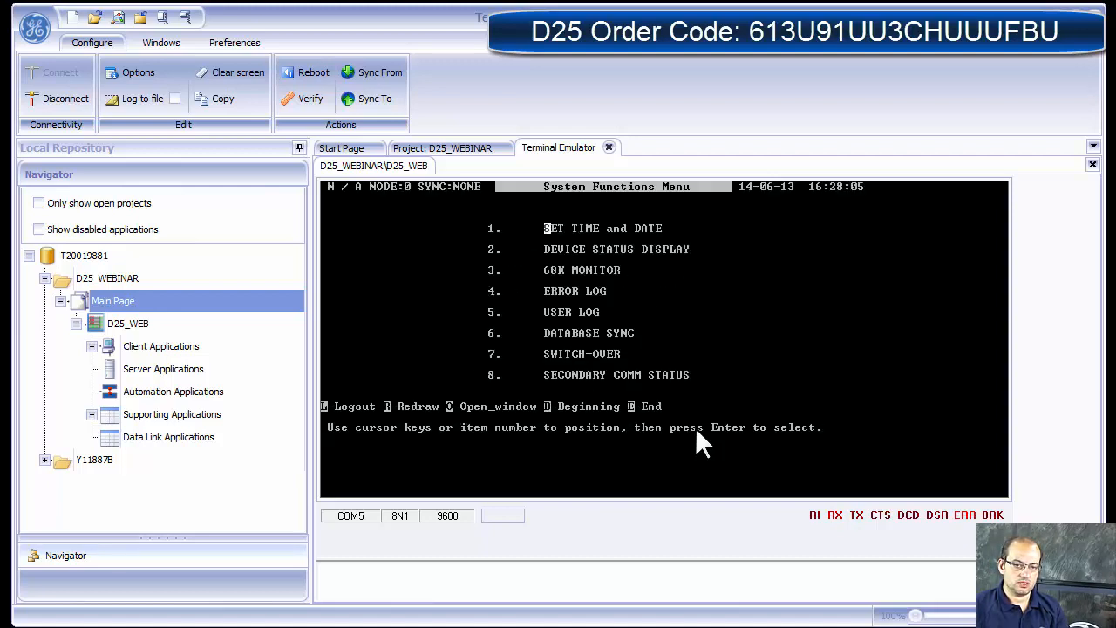
key("Down")
key("Down")
key("Return")
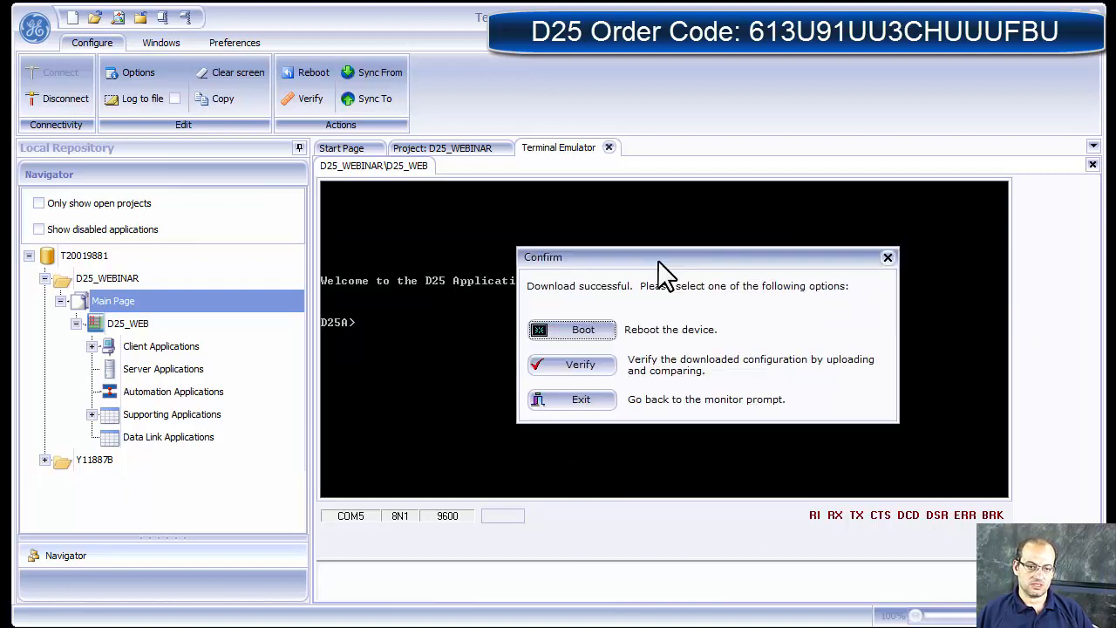
left_click(578, 330)
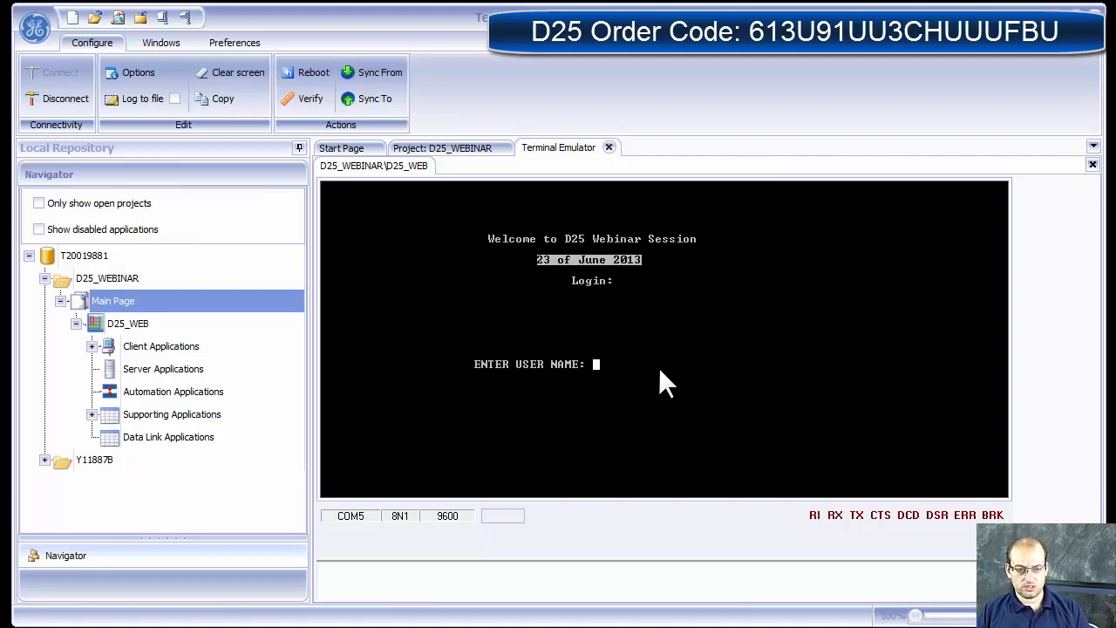
Step: Log back in to the rebooted D25 with the user name westronic and the account password
type("westroni")
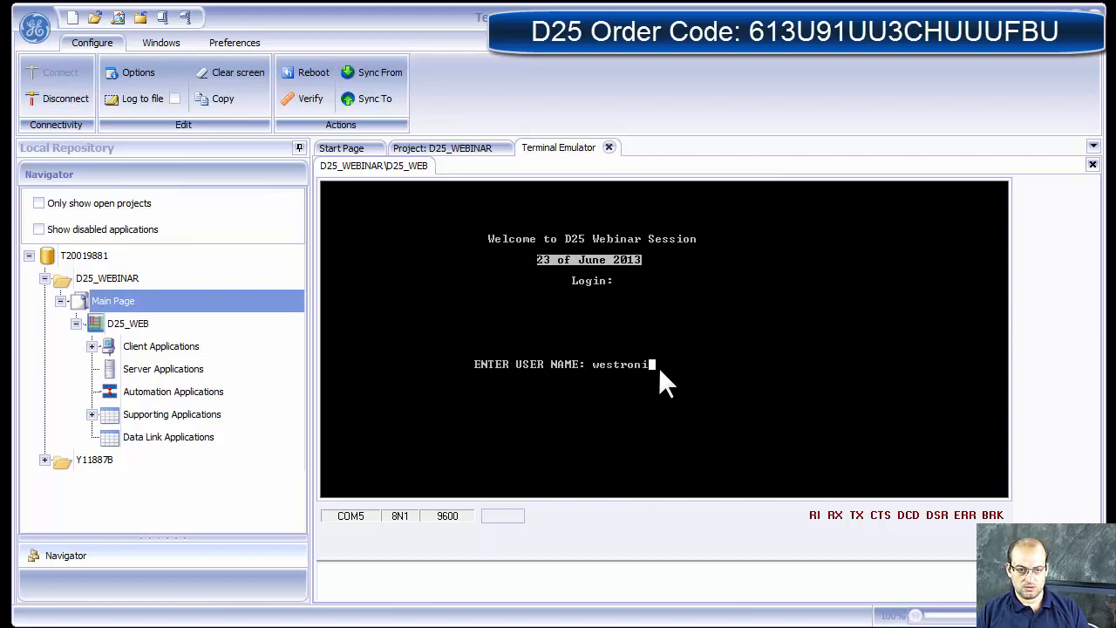
type("c")
key("Return")
type("**")
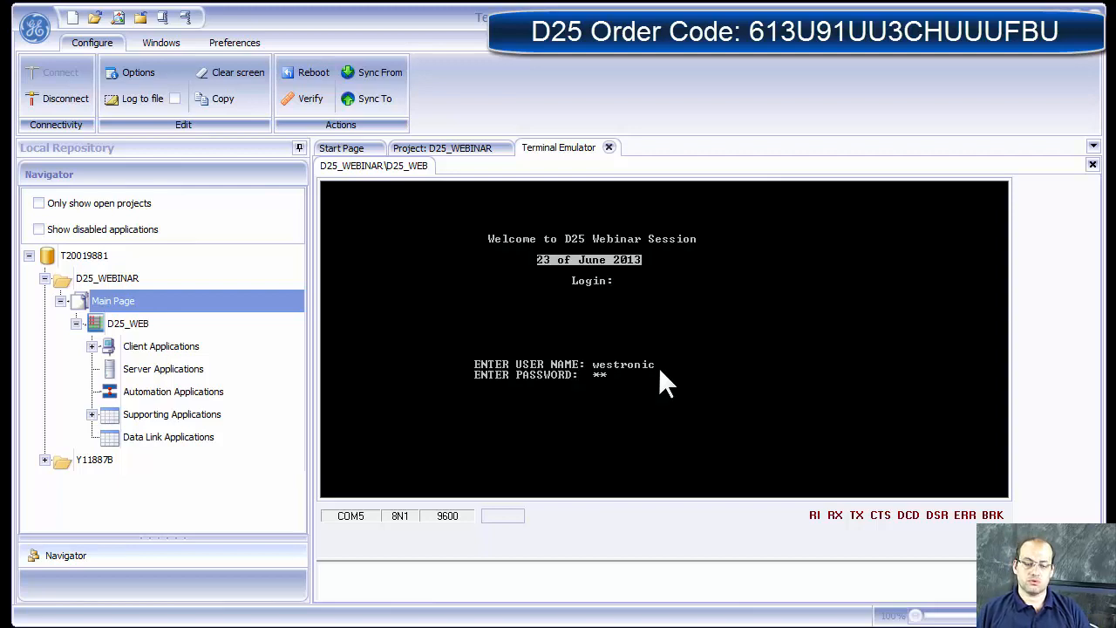
key("Return")
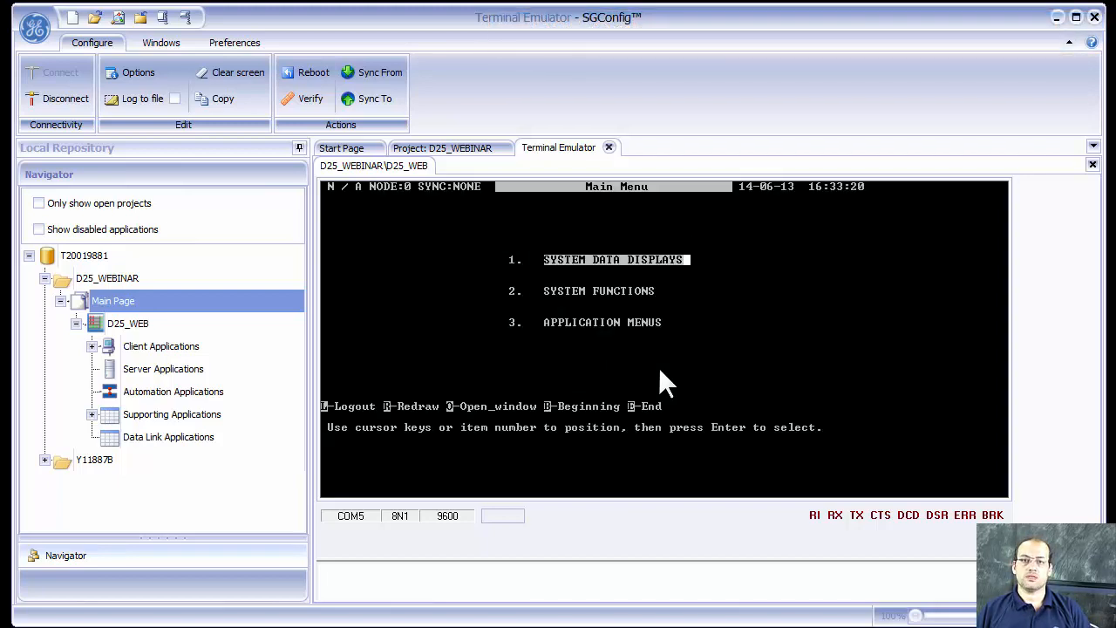
Step: Check the device's error log under System Functions and return to the System Functions menu
key("Down")
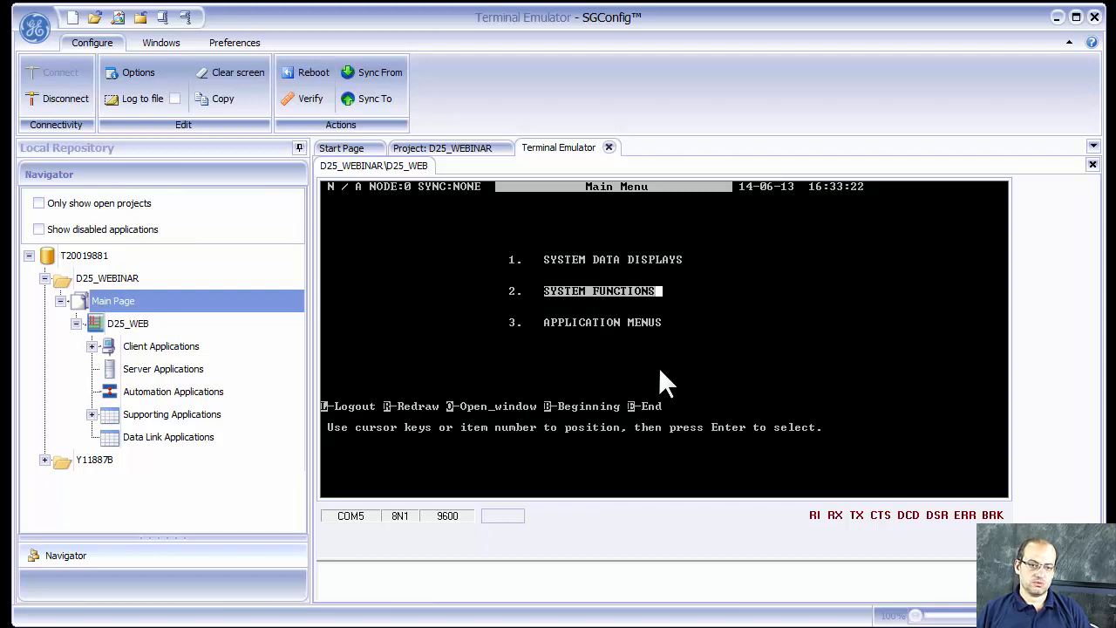
key("Return")
key("Down")
key("Down")
key("Down")
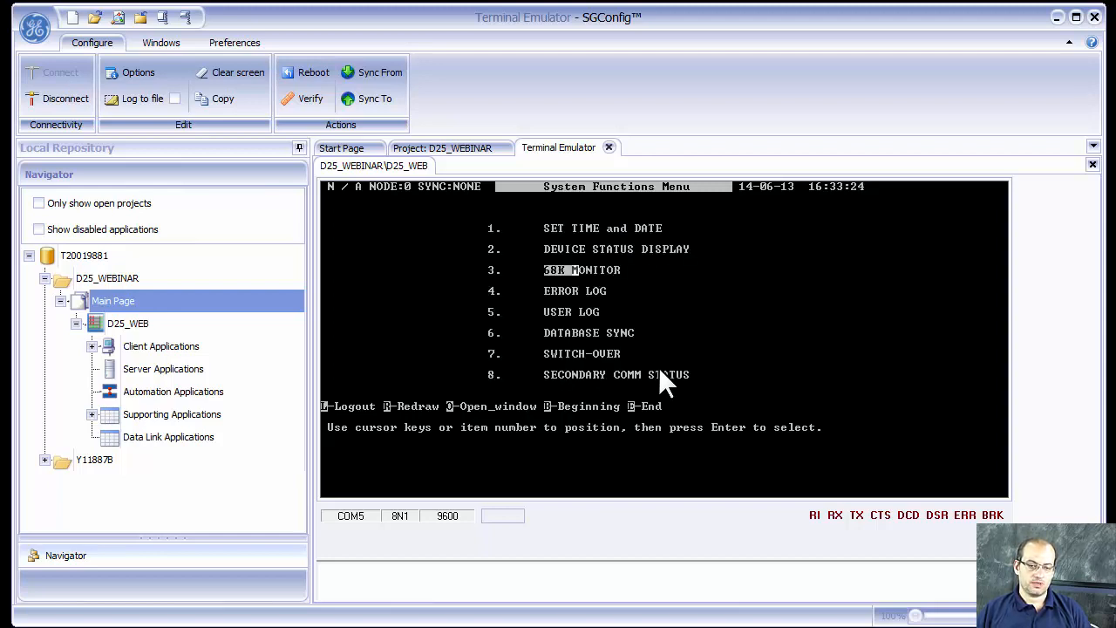
key("Return")
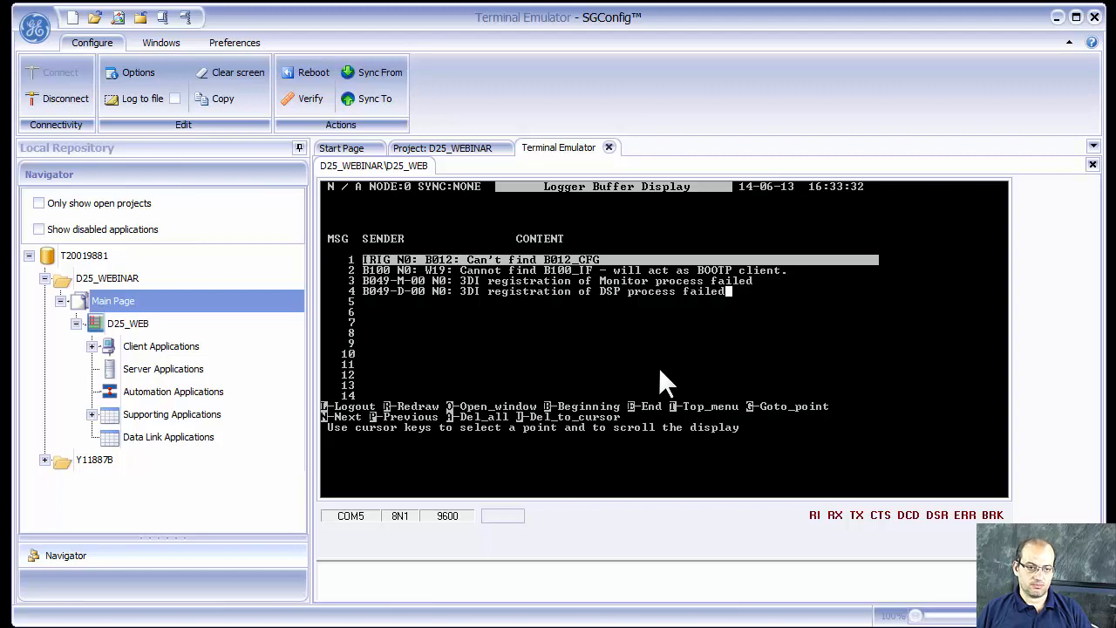
key("Escape")
Step: Enter the 68K Monitor, run img to read all the firmware image information, and exit the monitor
key("Up")
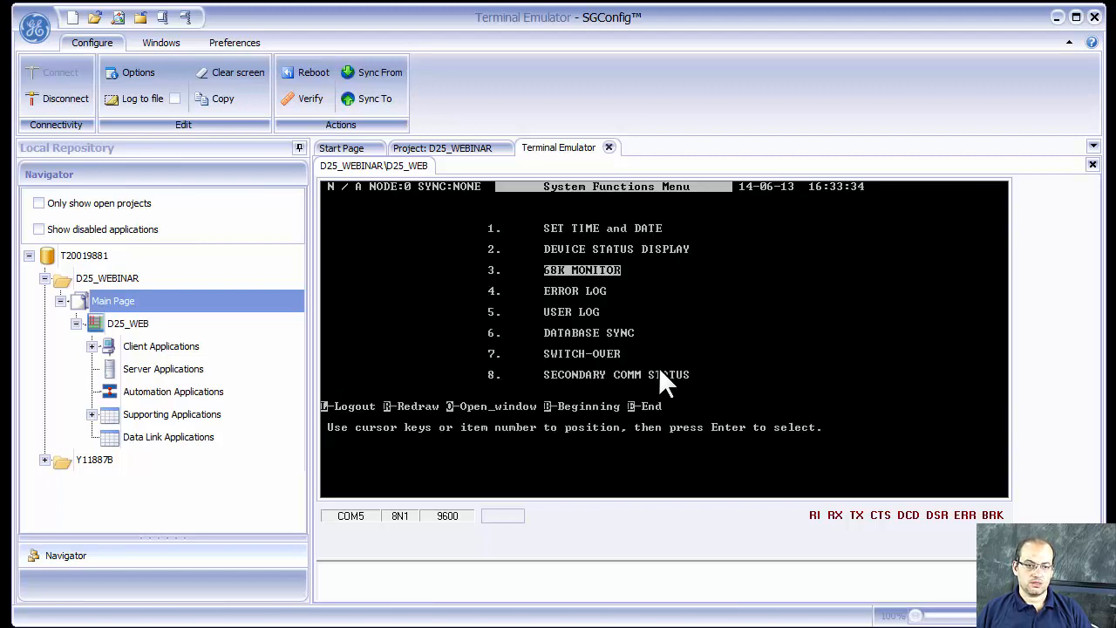
key("Return")
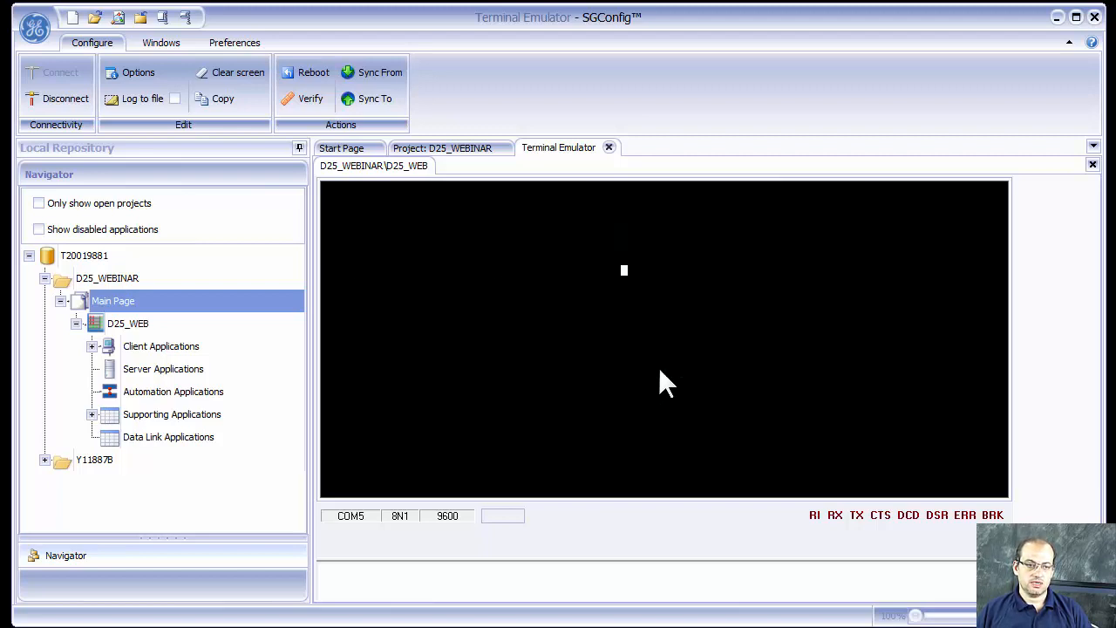
type("img")
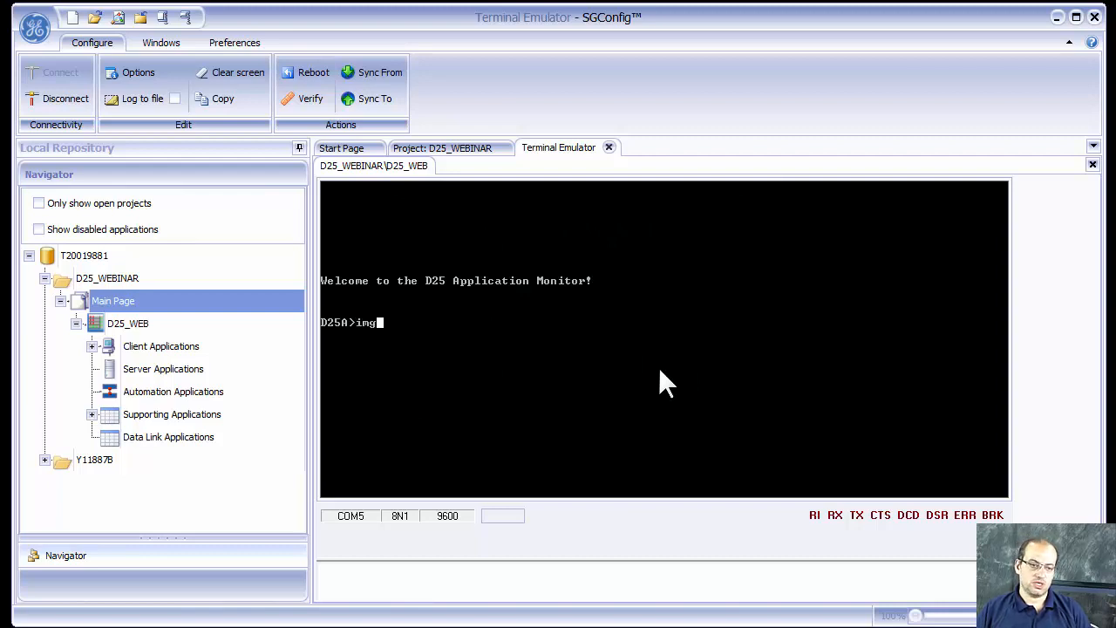
key("Return")
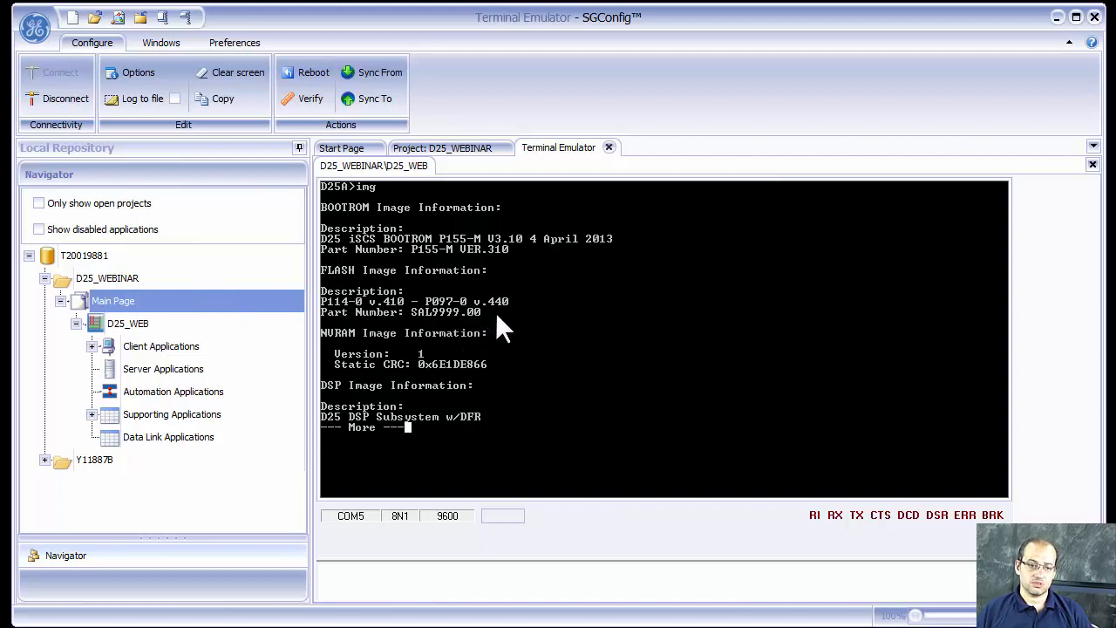
key("space")
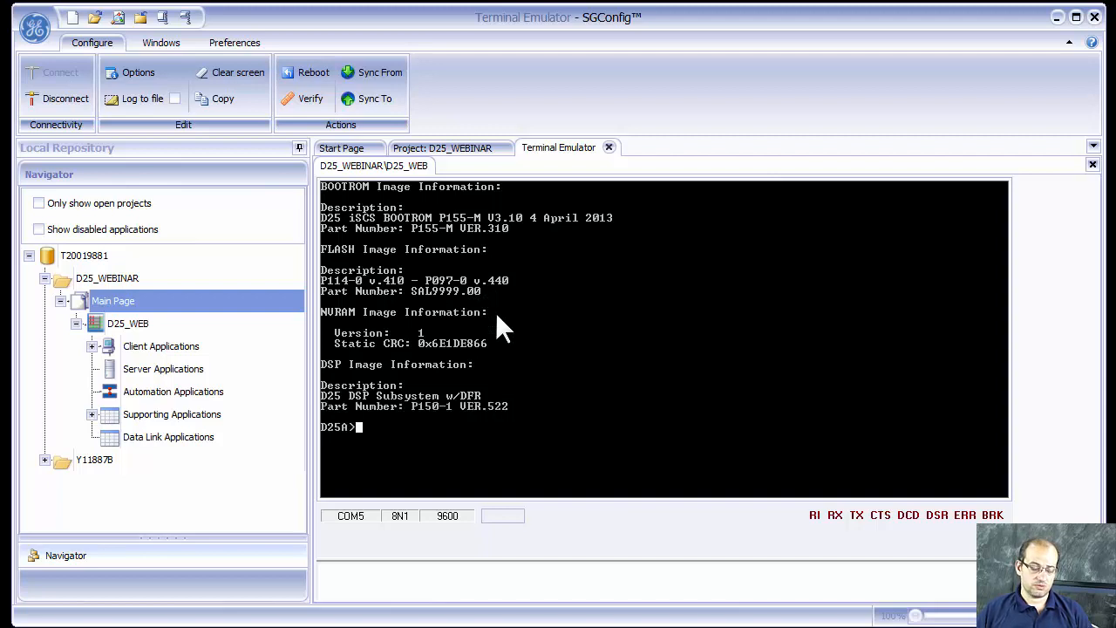
type("exit")
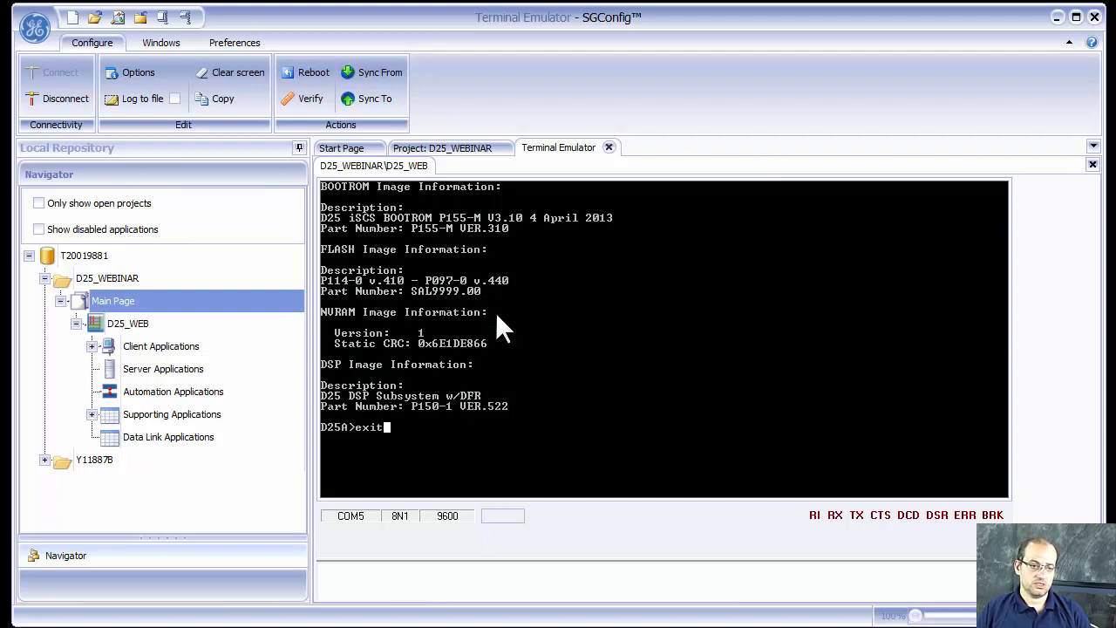
key("Return")
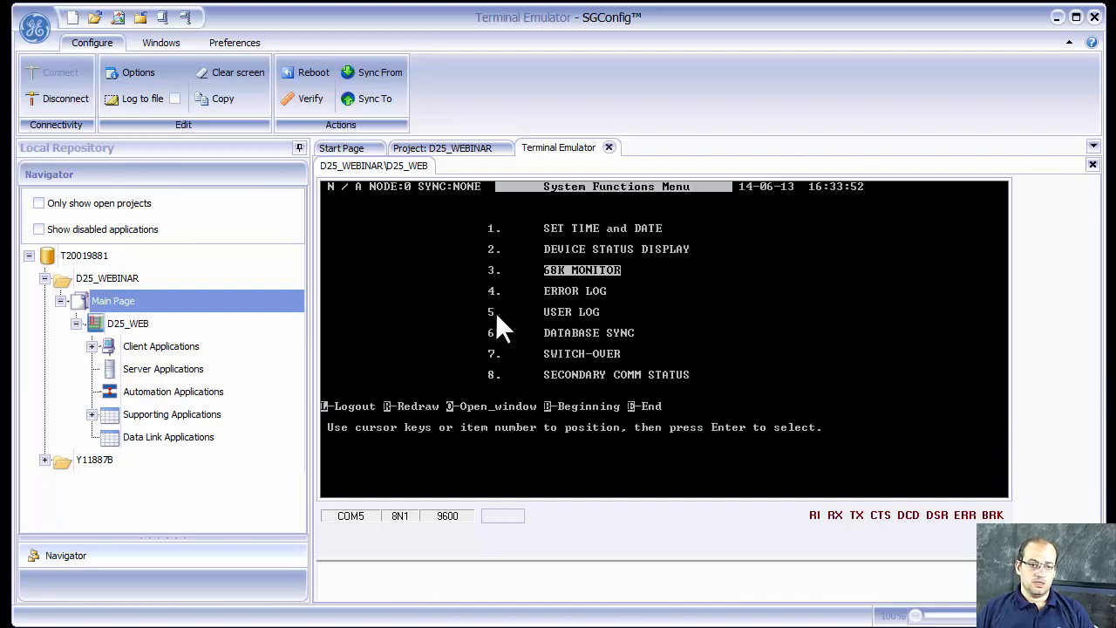
Step: Check the Device Status Display for peripheral devices and return to the Main Menu
key("Up")
key("Return")
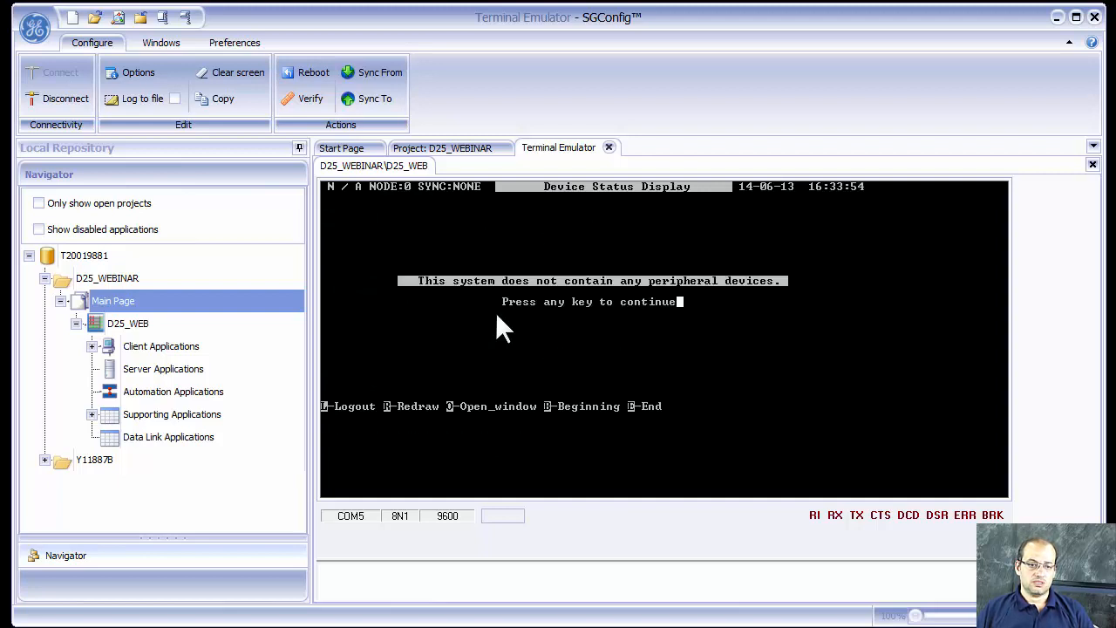
key("Return")
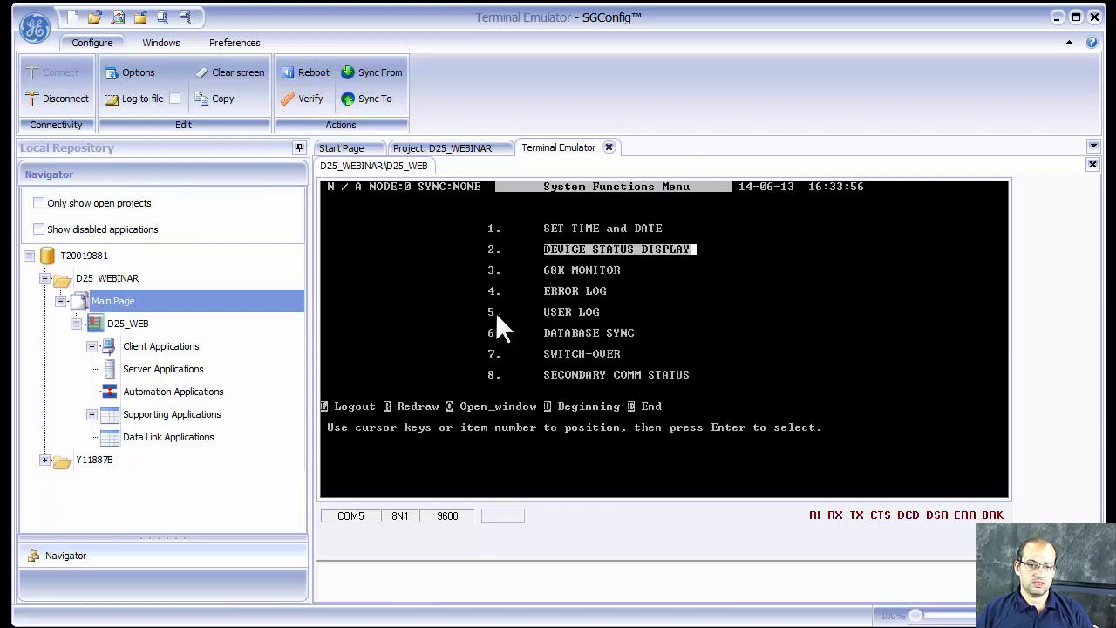
key("Escape")
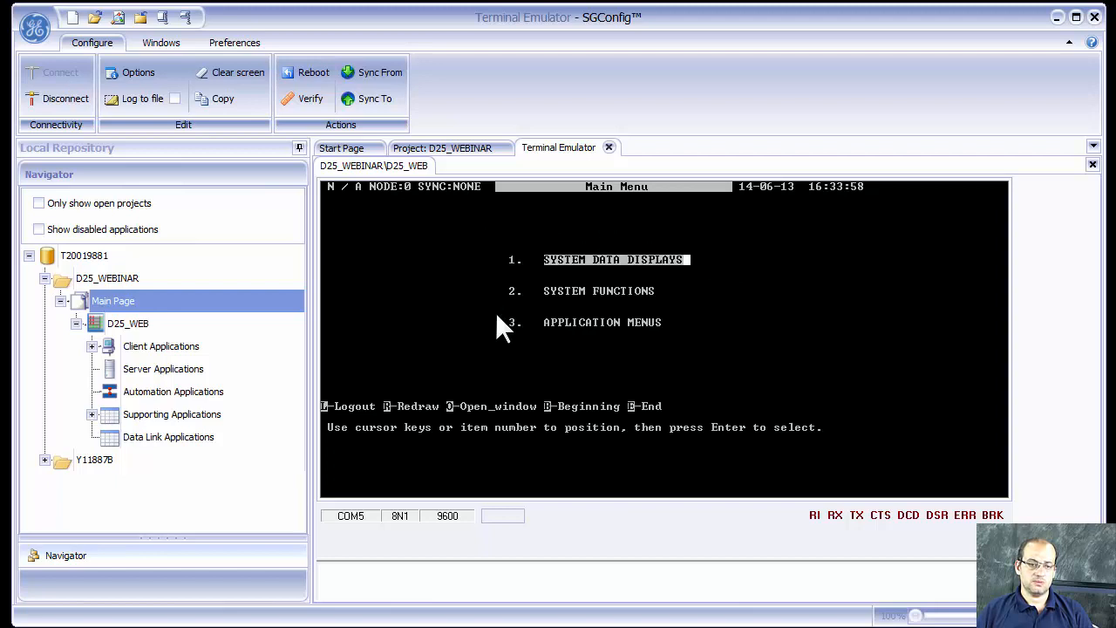
Step: Show the Digital Input Display from System Data Displays, and open a second window with the same display
key("Return")
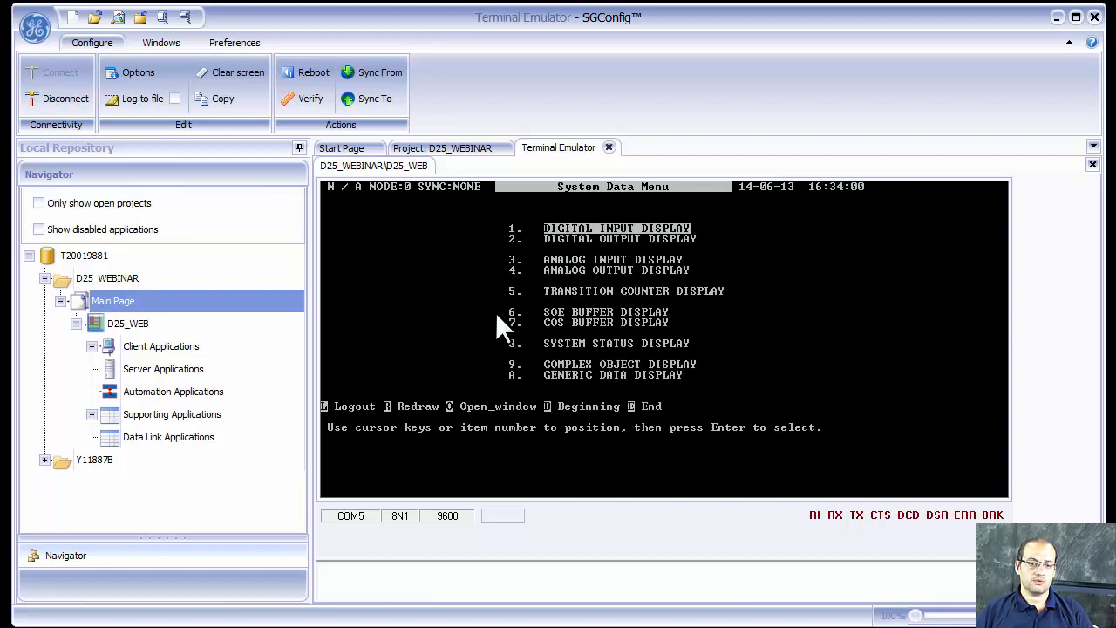
key("Return")
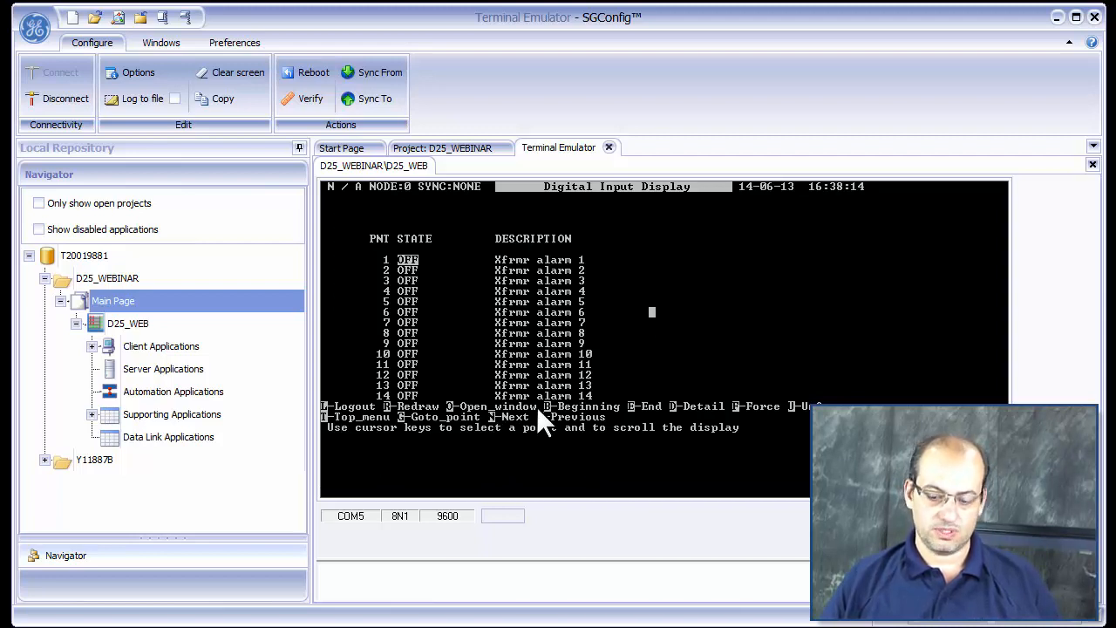
key("t")
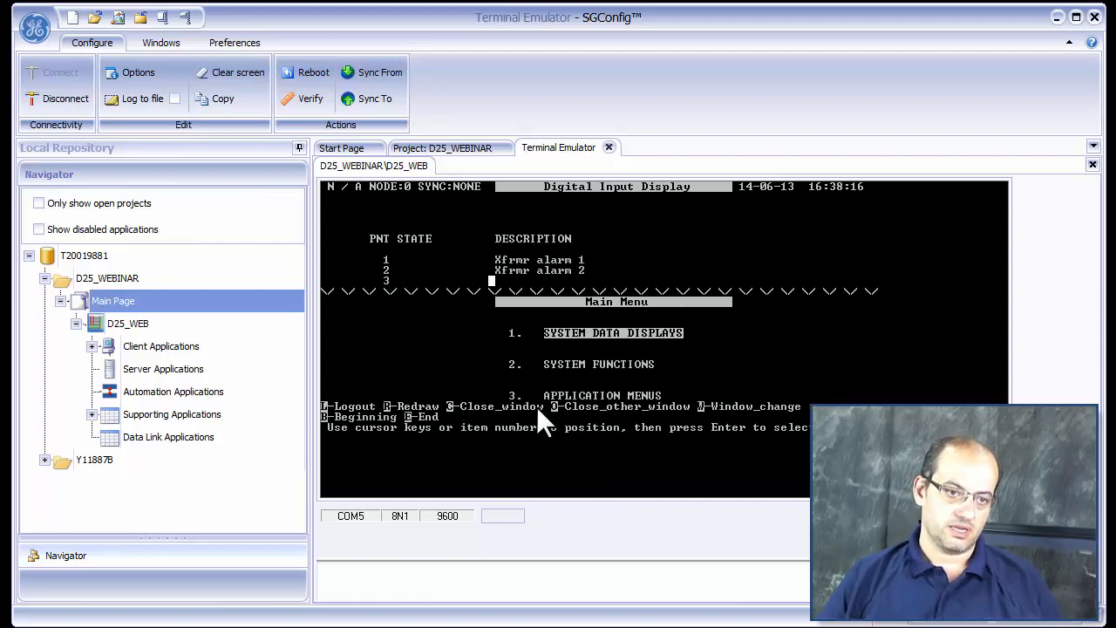
key("Return")
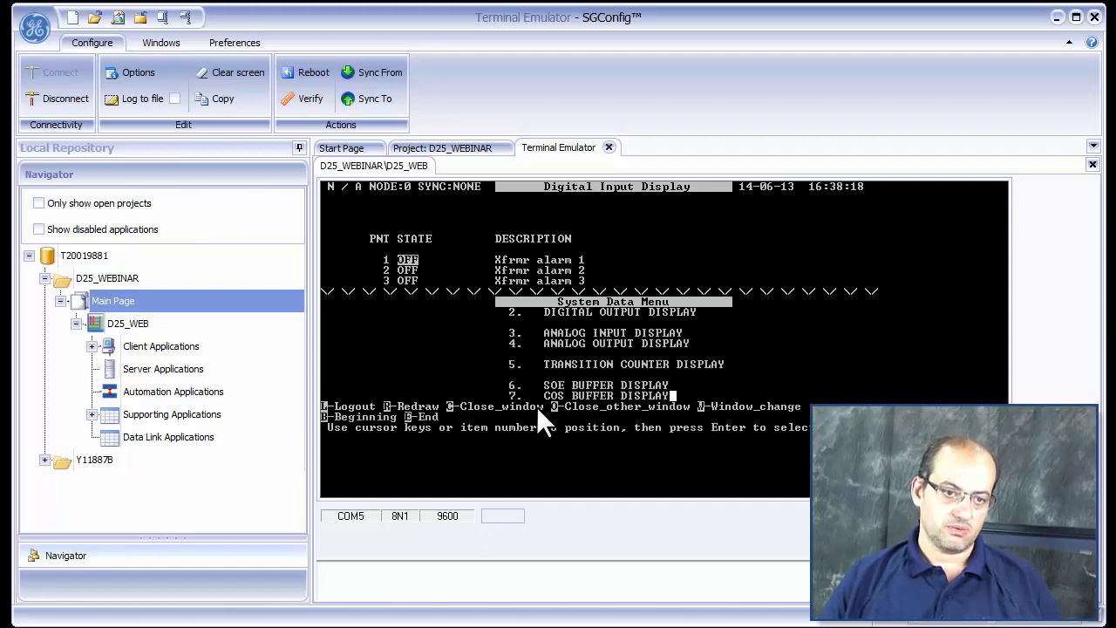
key("Return")
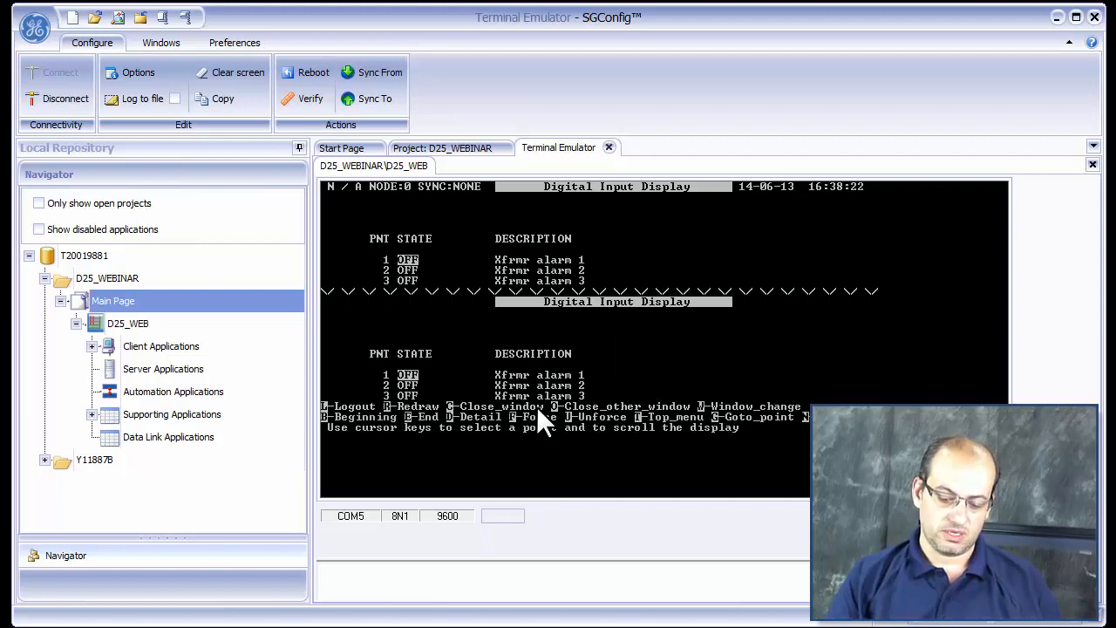
Step: Go to point 96 in the lower Digital Input Display
key("g")
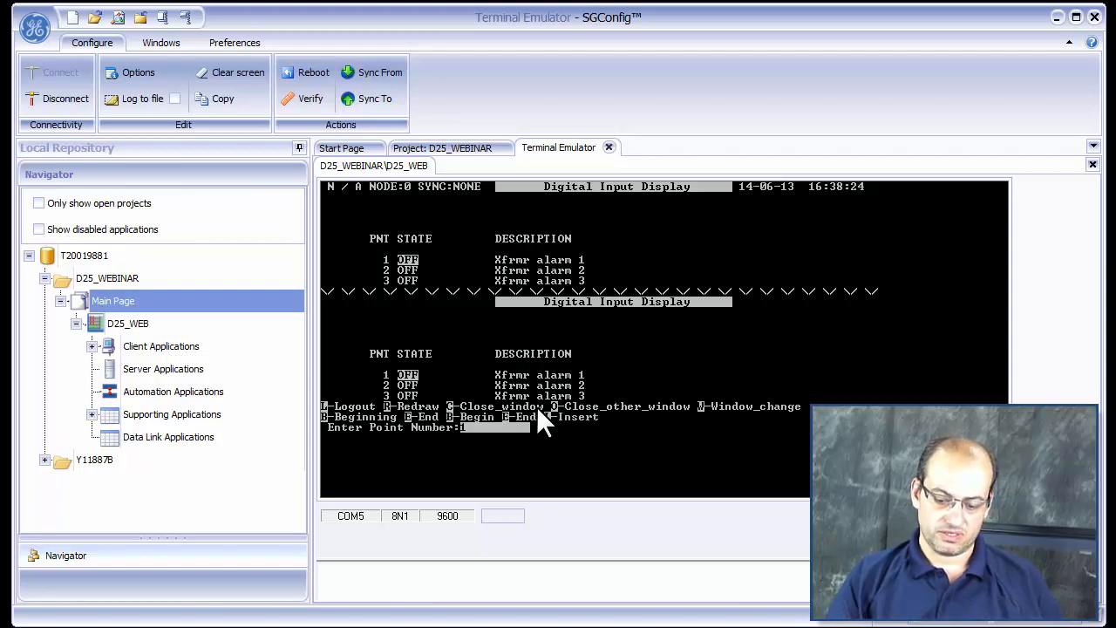
type("1")
key("Return")
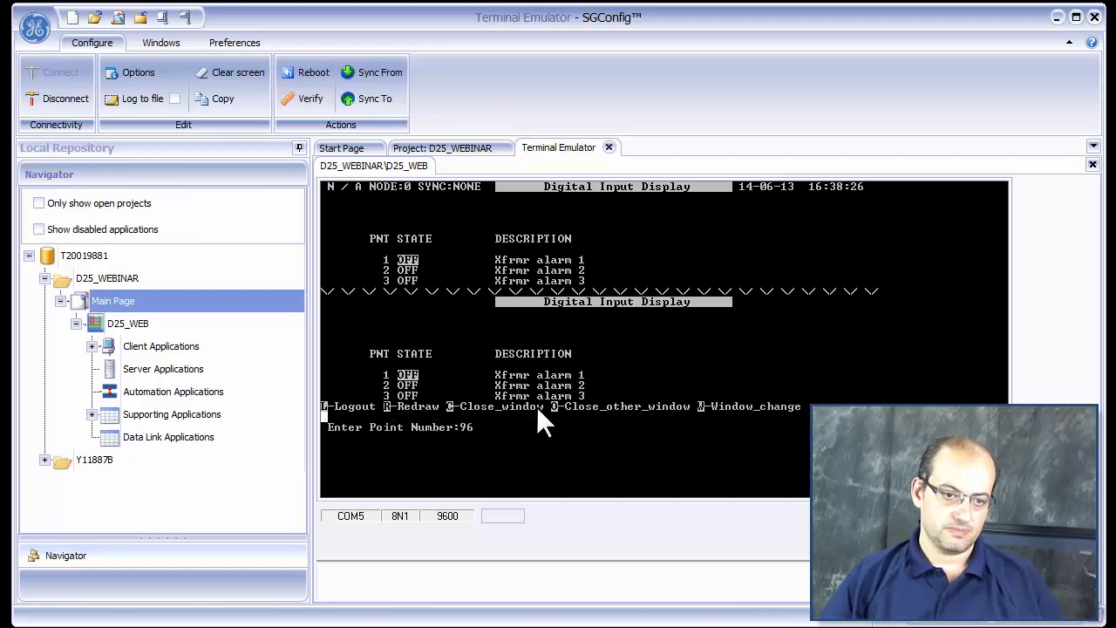
key("e")
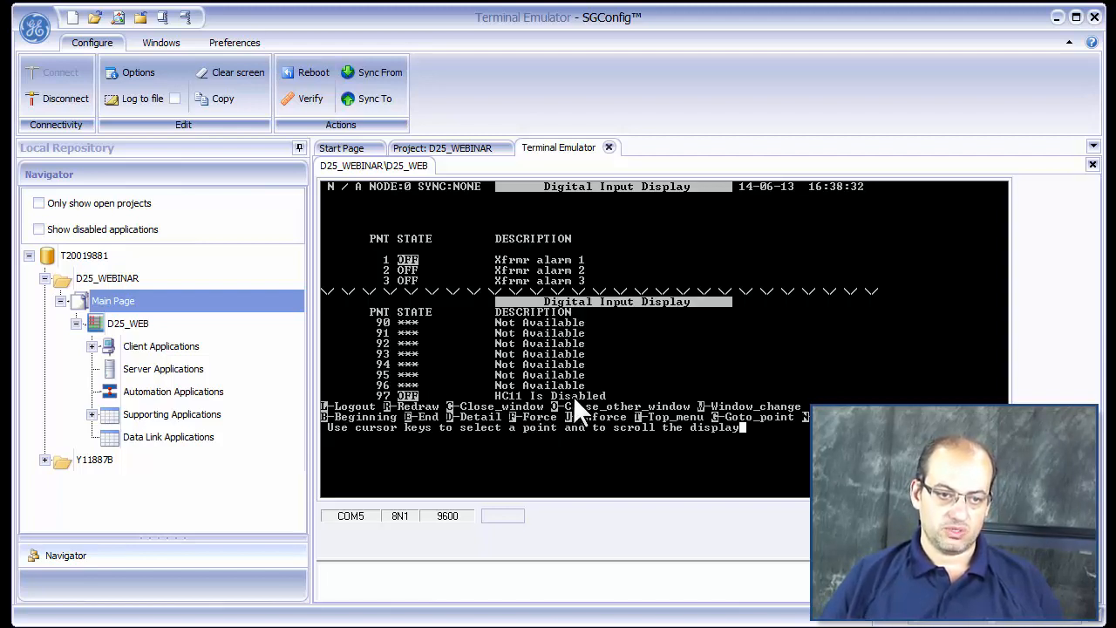
Step: Examine the states and descriptions of the HC11, DSP and following points in the lower Digital Input Display
key("Down")
key("Down")
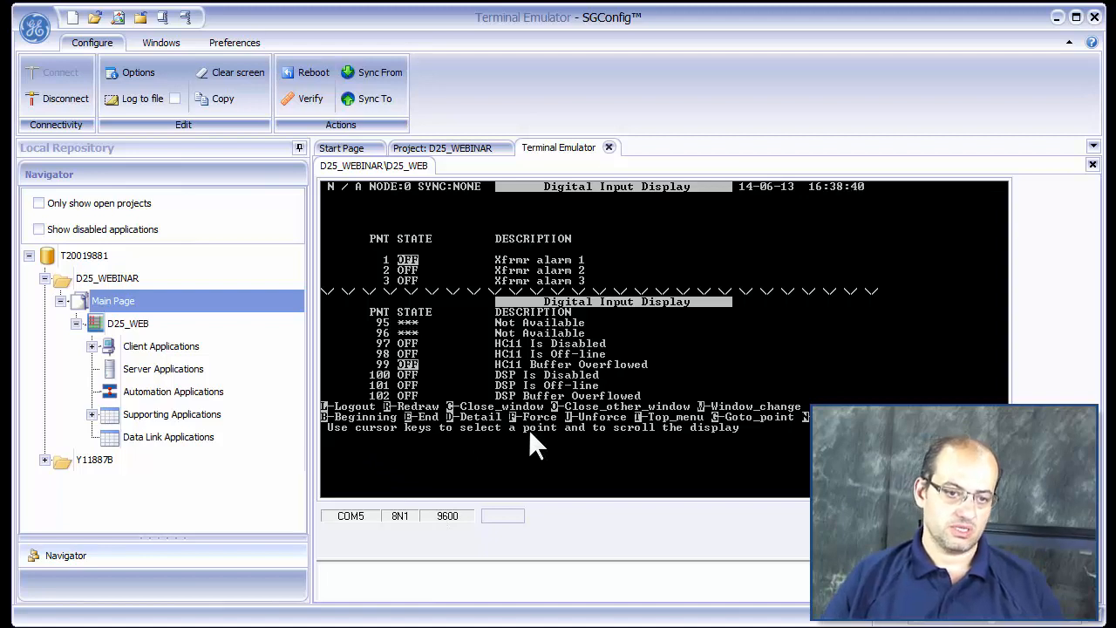
key("Down")
key("Down")
key("Down")
key("Down")
key("Down")
key("Down")
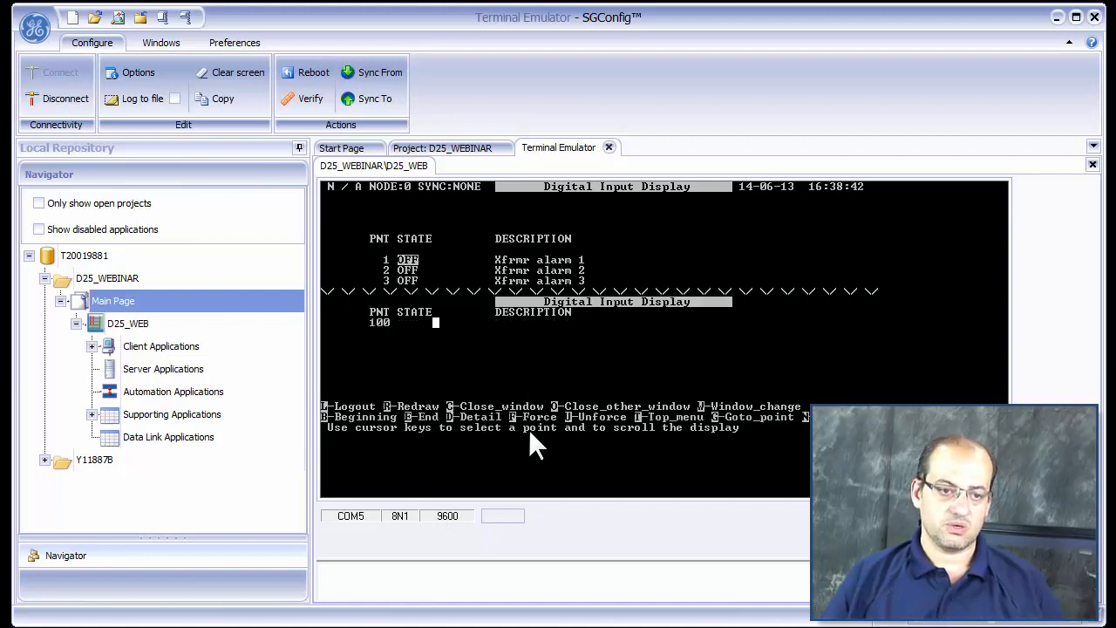